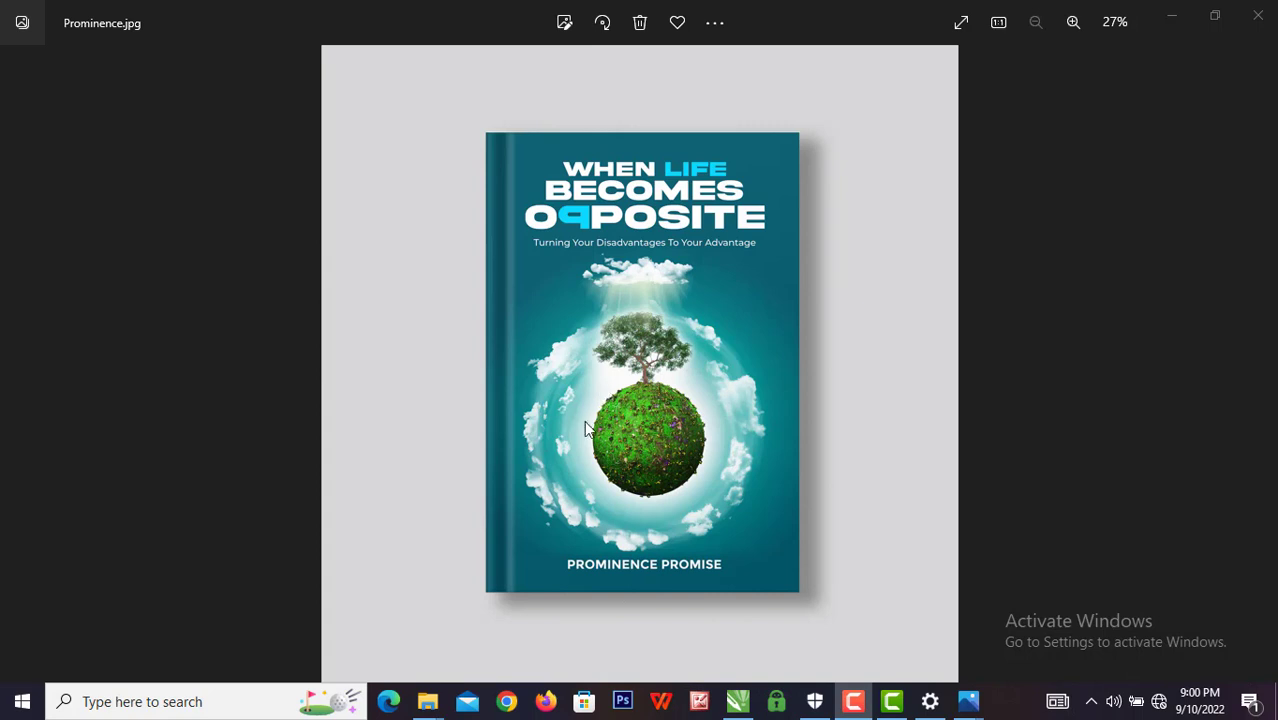
Switch to File Explorer and view the contents of the Book Cover Design folder.
left_click(430, 703)
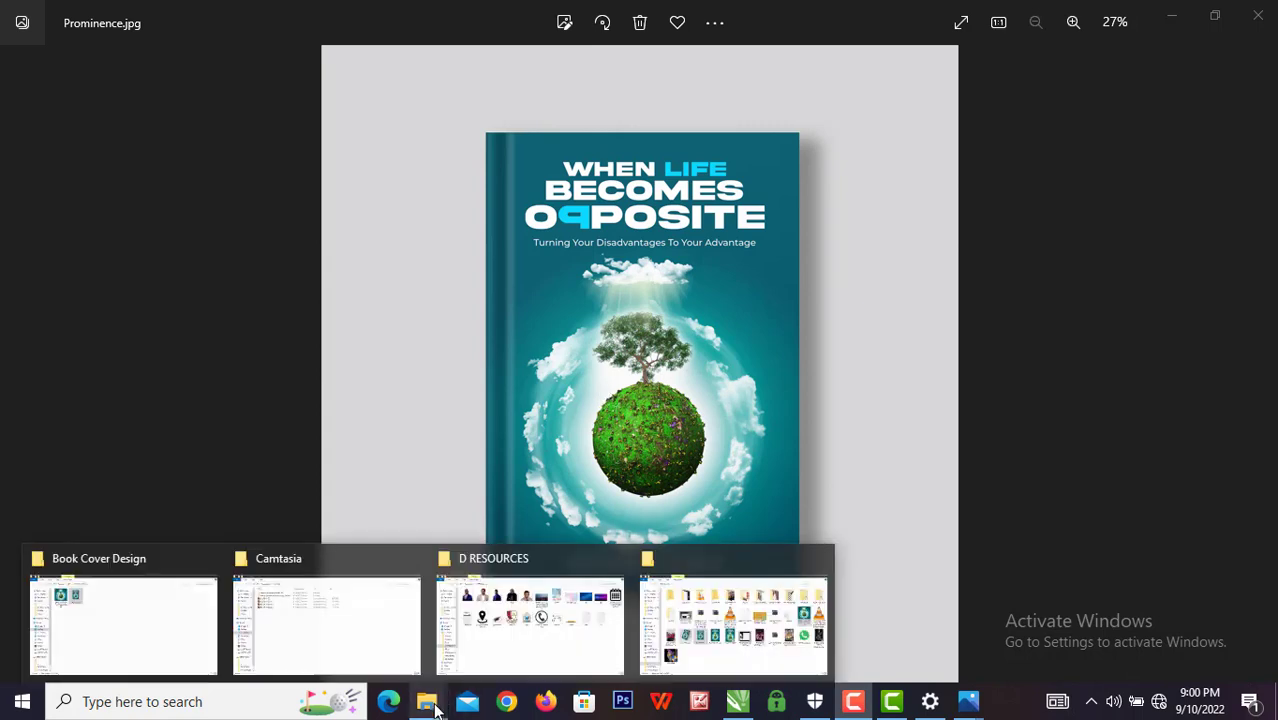
left_click(155, 635)
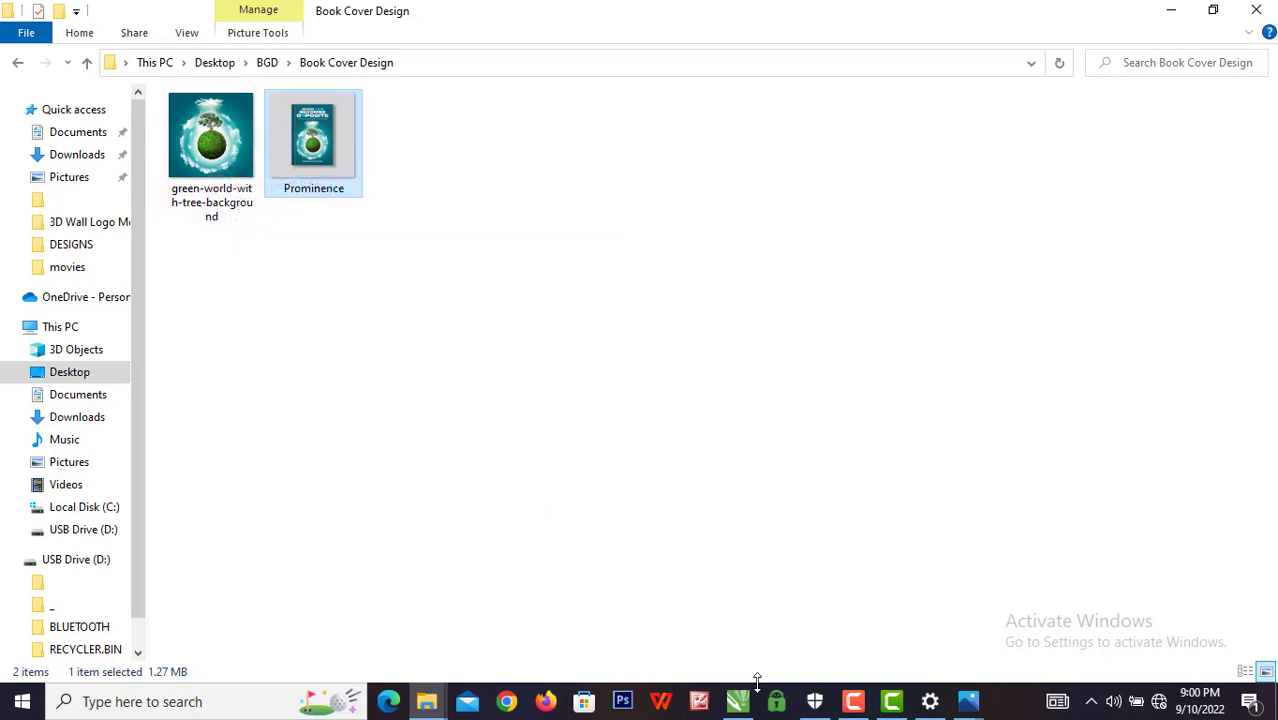
Switch to CorelDRAW, create a new document and set its page size to A4.
mouse_move(737, 701)
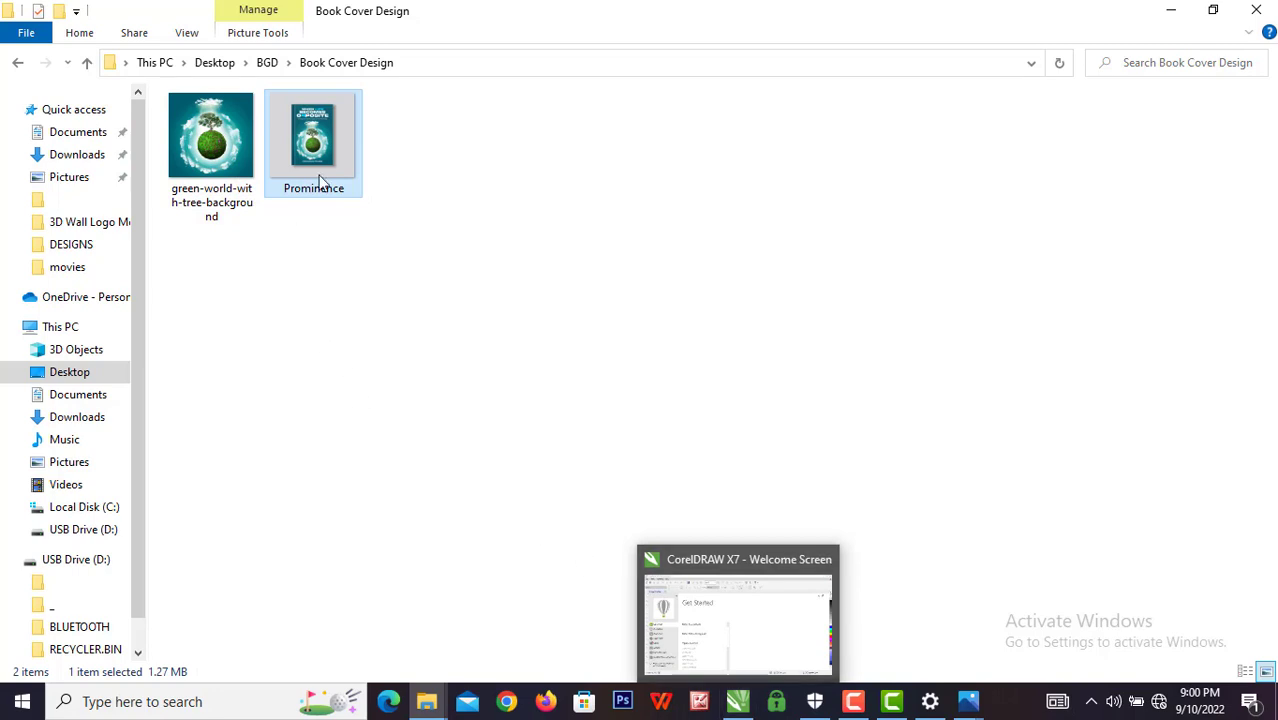
left_click(742, 704)
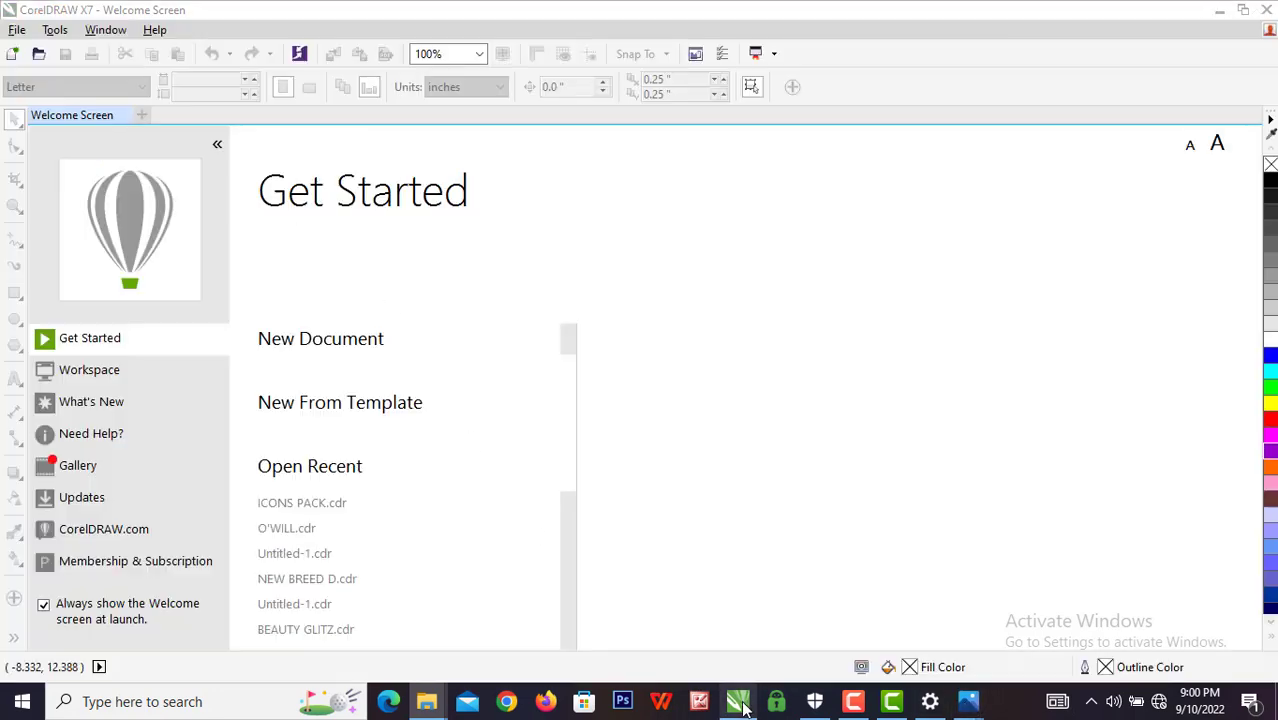
left_click(361, 340)
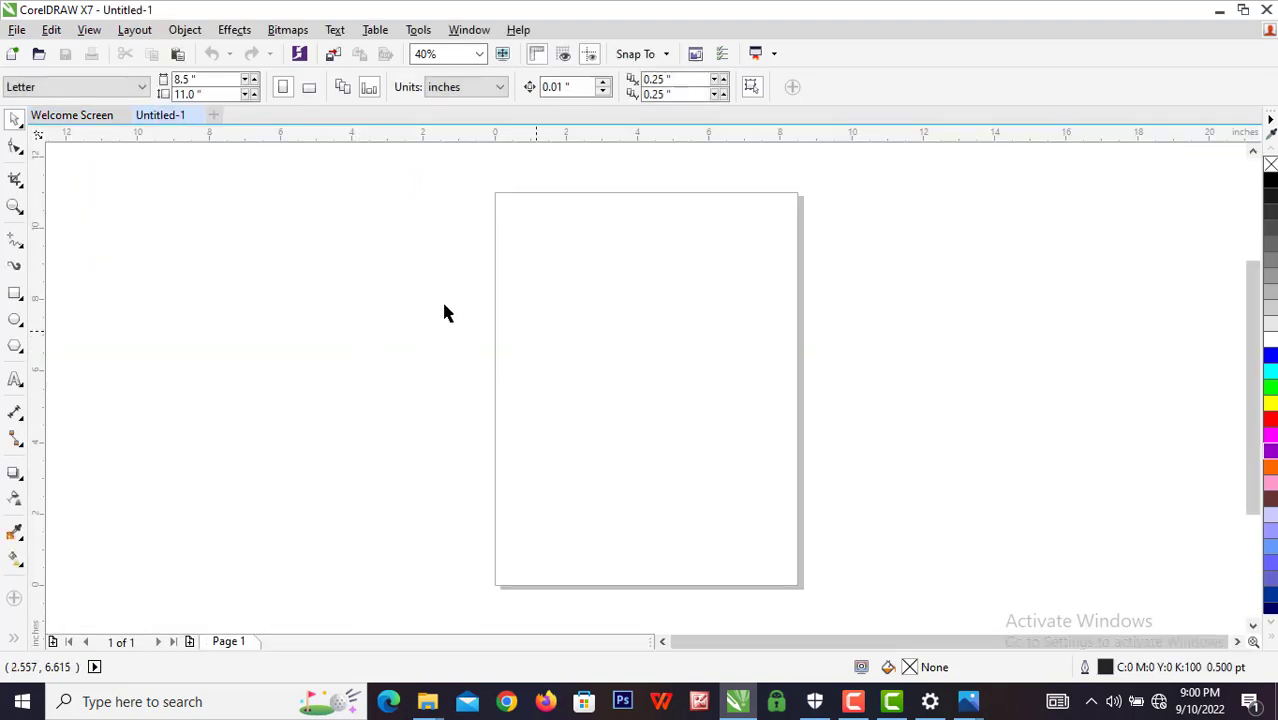
left_click(121, 90)
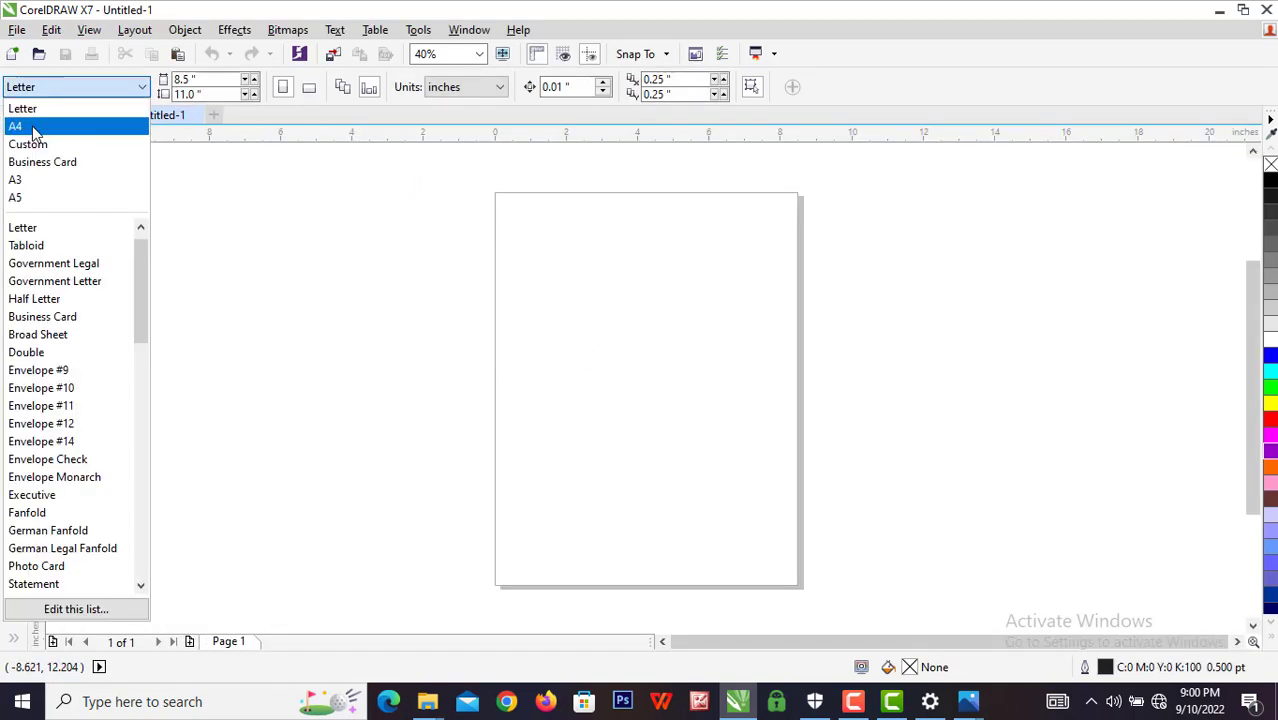
left_click(34, 126)
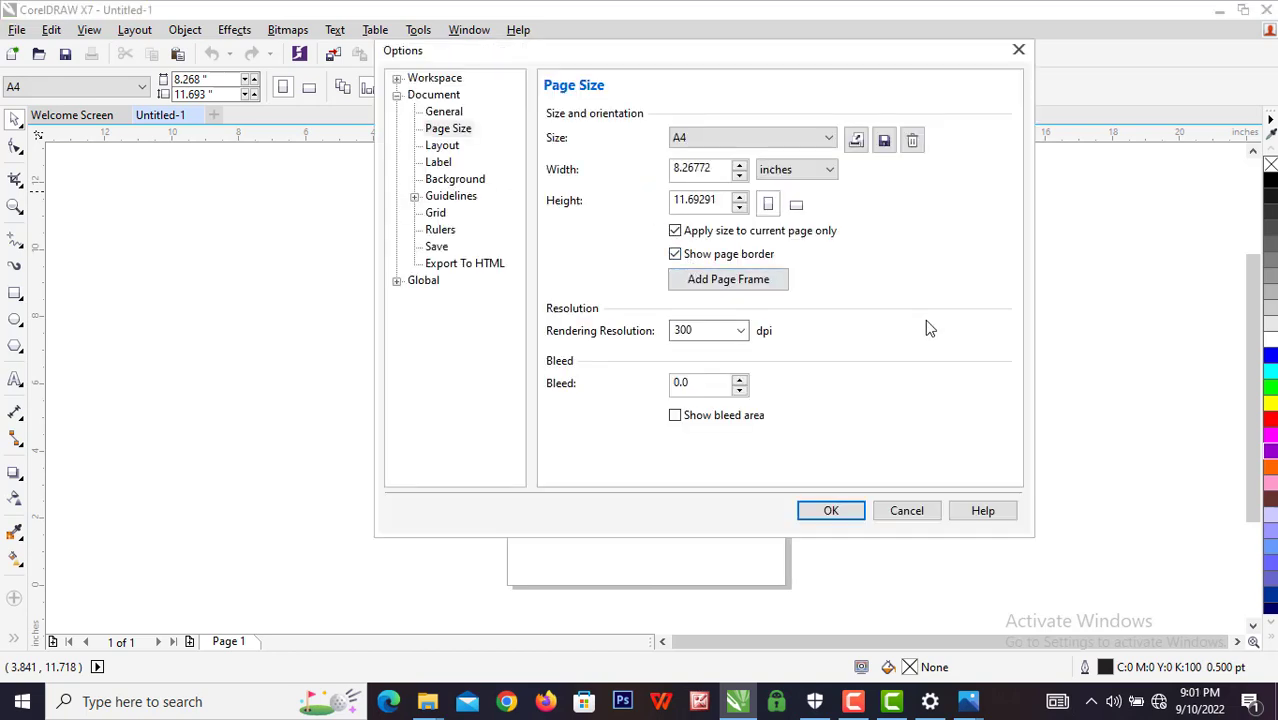
Add a page frame matching the A4 page and remove its outline.
left_click(728, 279)
left_click(837, 522)
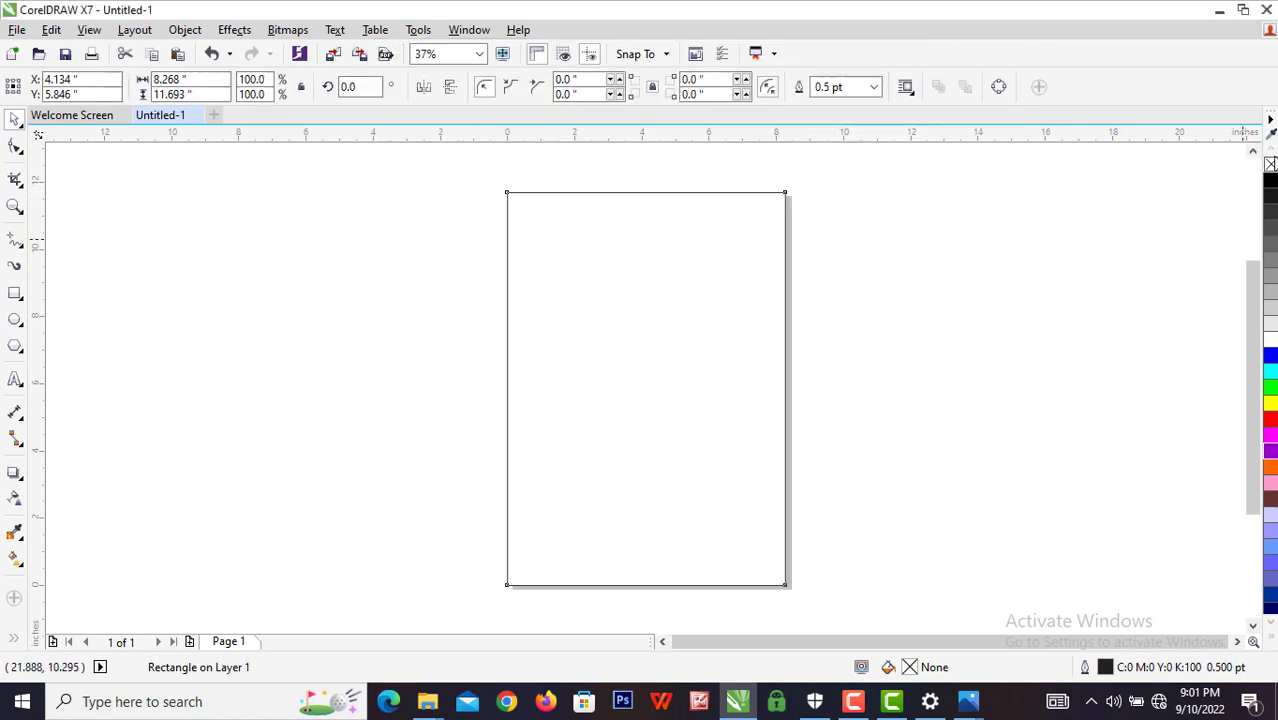
right_click(1270, 164)
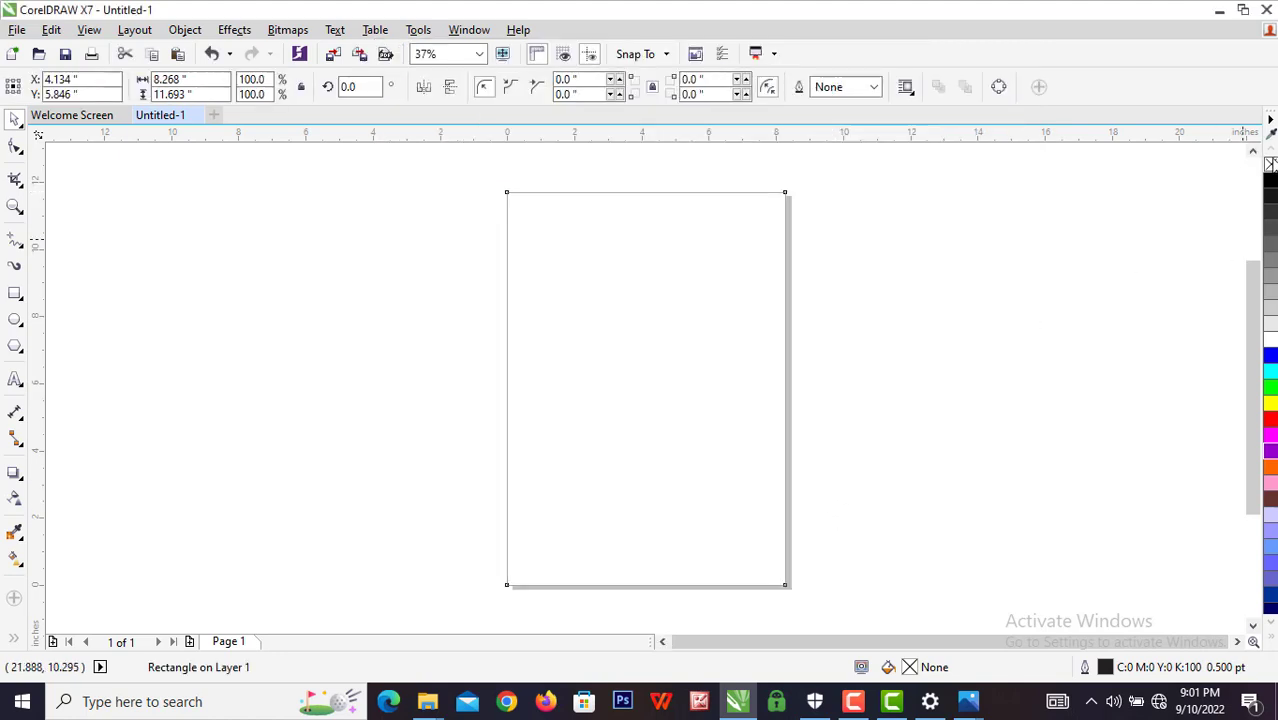
left_click(959, 304)
Import the green-world-with-tree-background image from the Book Cover Design folder into the CorelDRAW document.
mouse_move(433, 706)
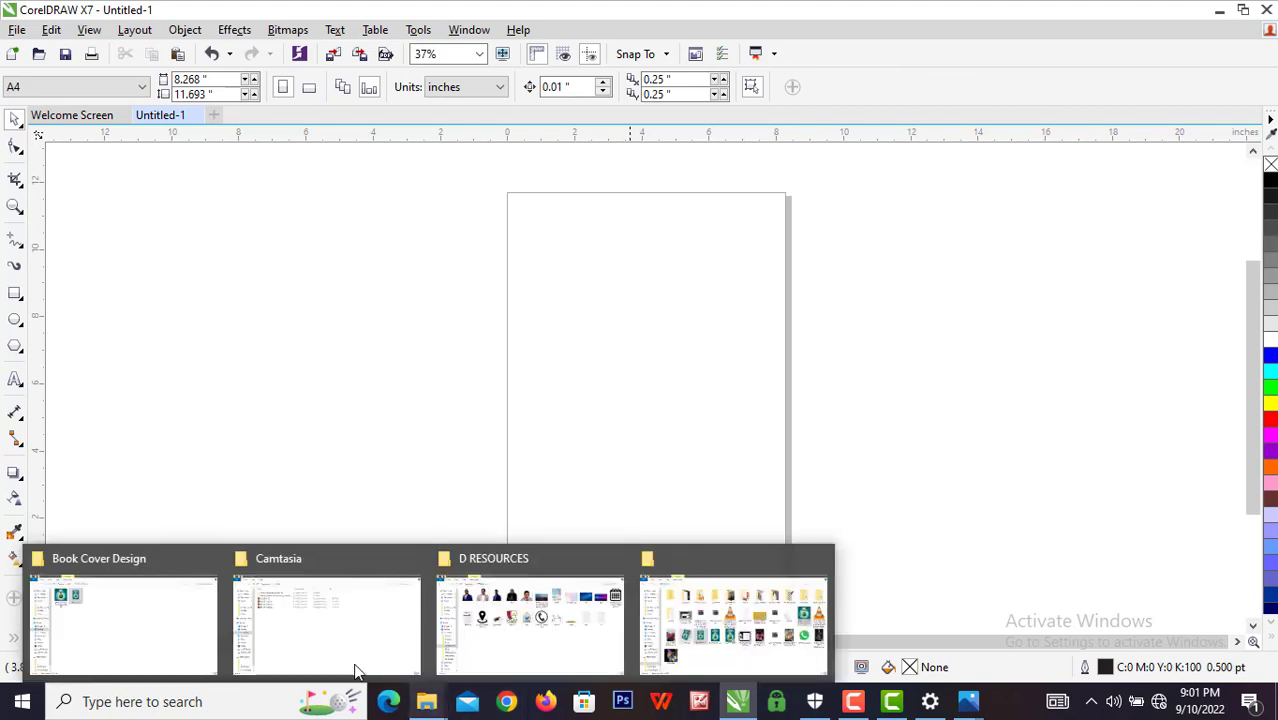
left_click(110, 622)
left_click(211, 166)
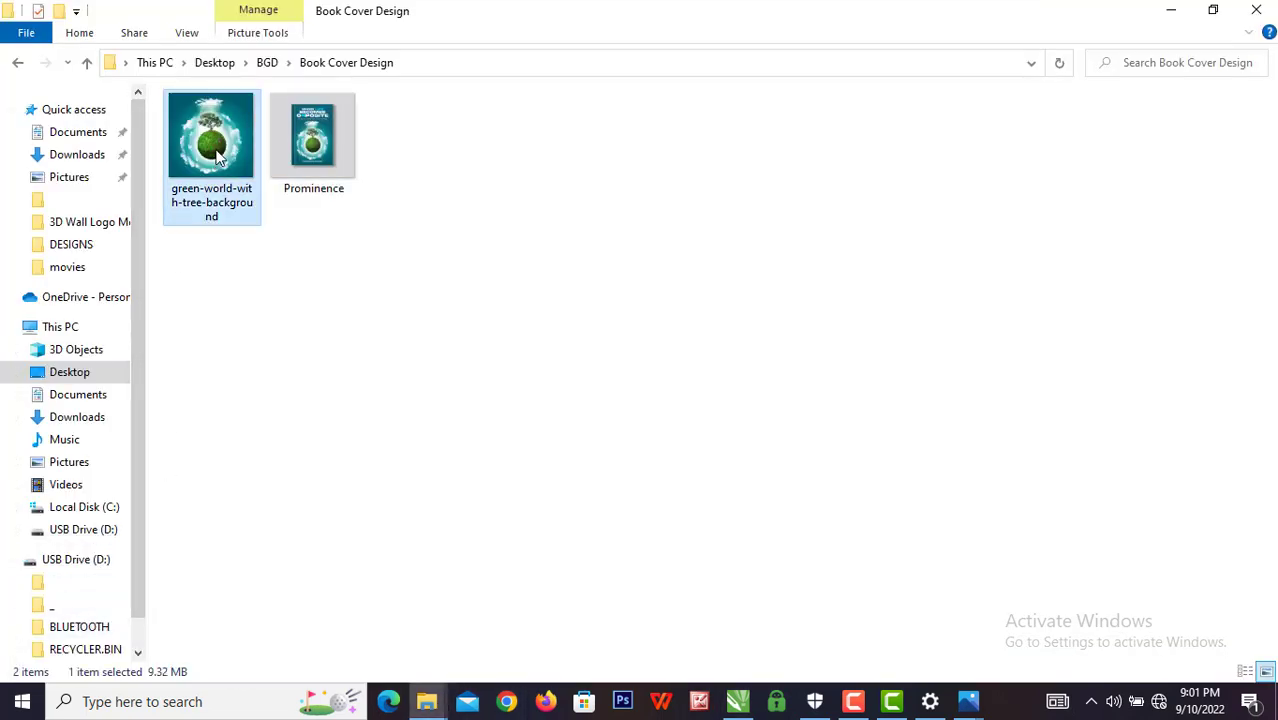
left_click_drag(211, 166, 321, 400)
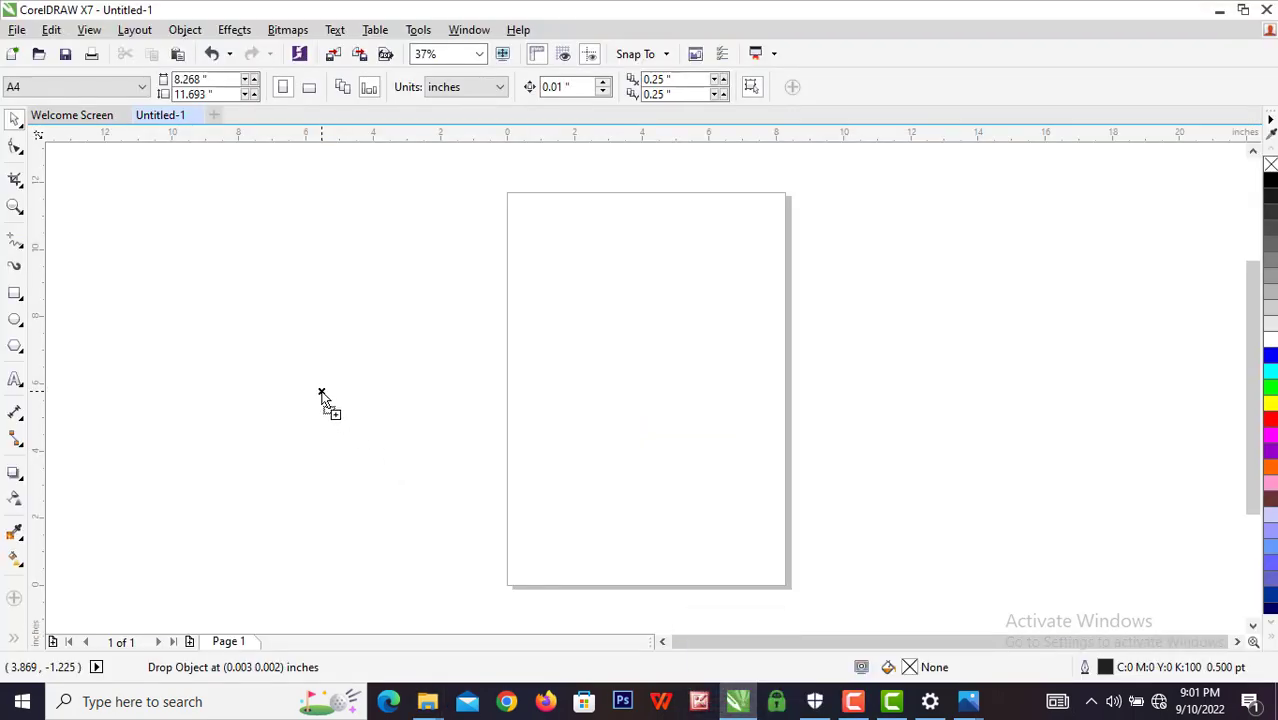
Shrink the imported green world image to about 5.1 inches square and move it to the right of the page.
scroll(344, 370, "down", 3)
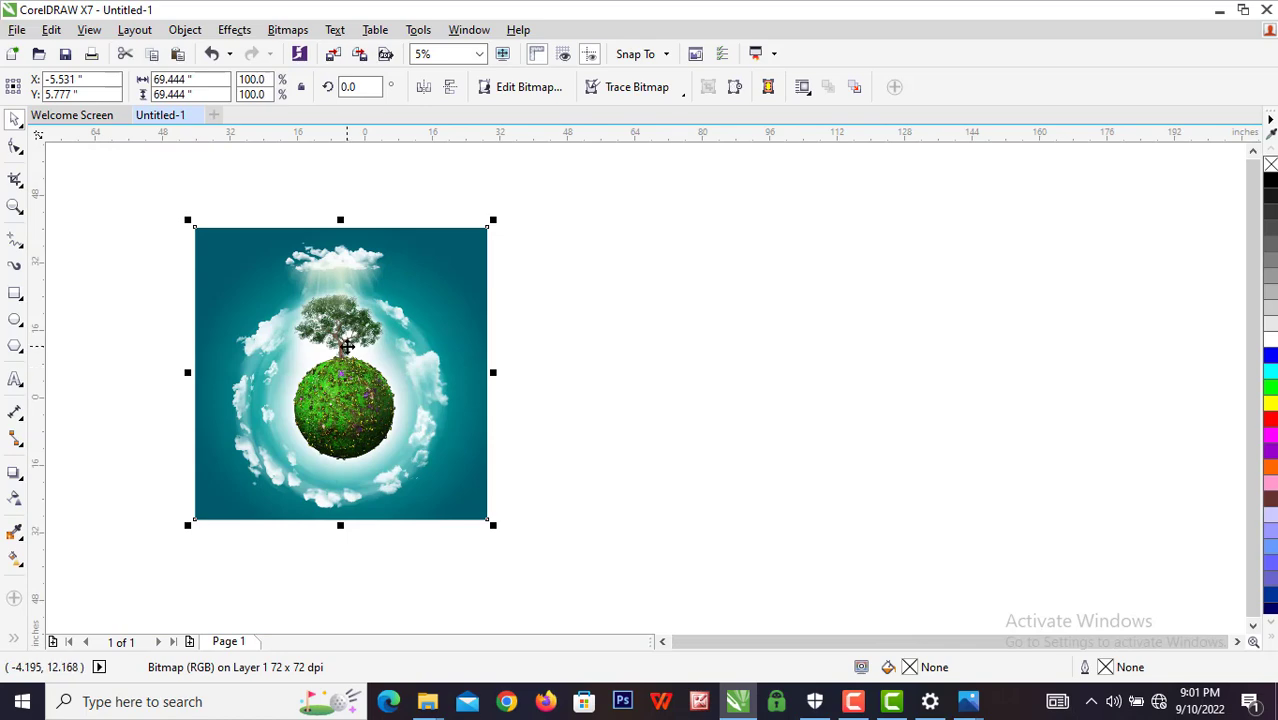
scroll(477, 222, "up", 1)
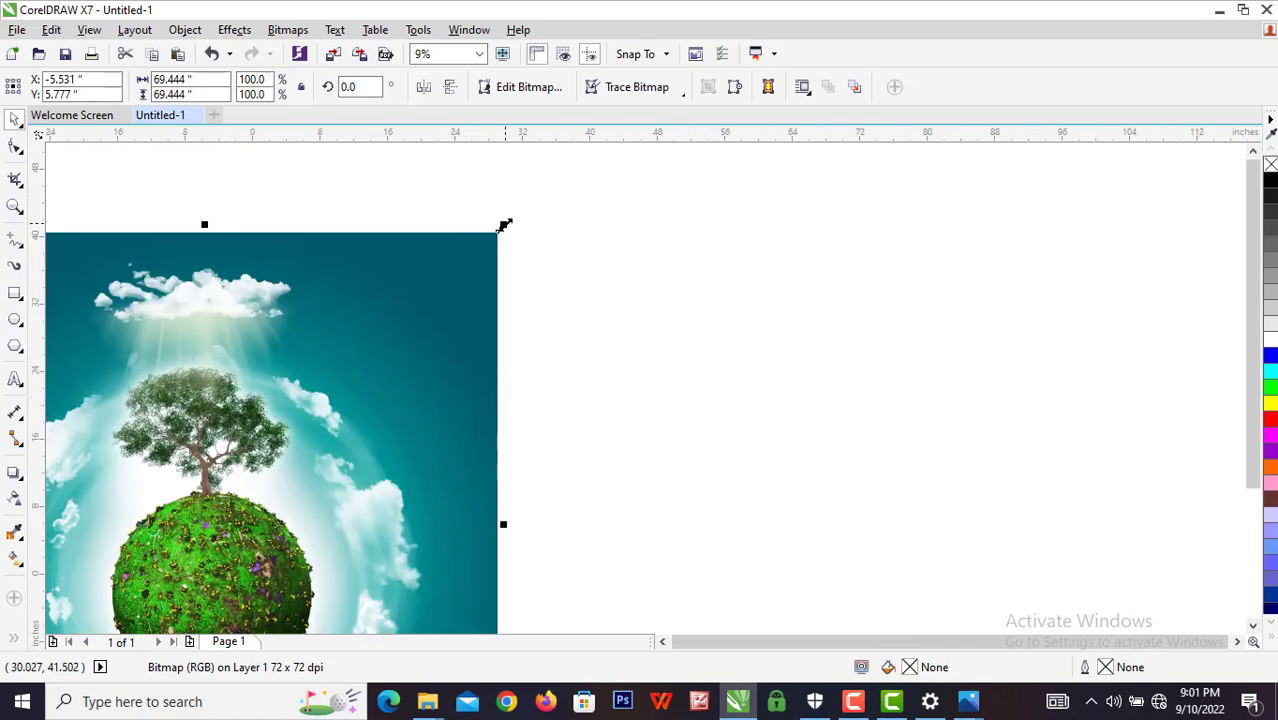
left_click_drag(502, 226, 241, 462)
scroll(214, 530, "up", 2)
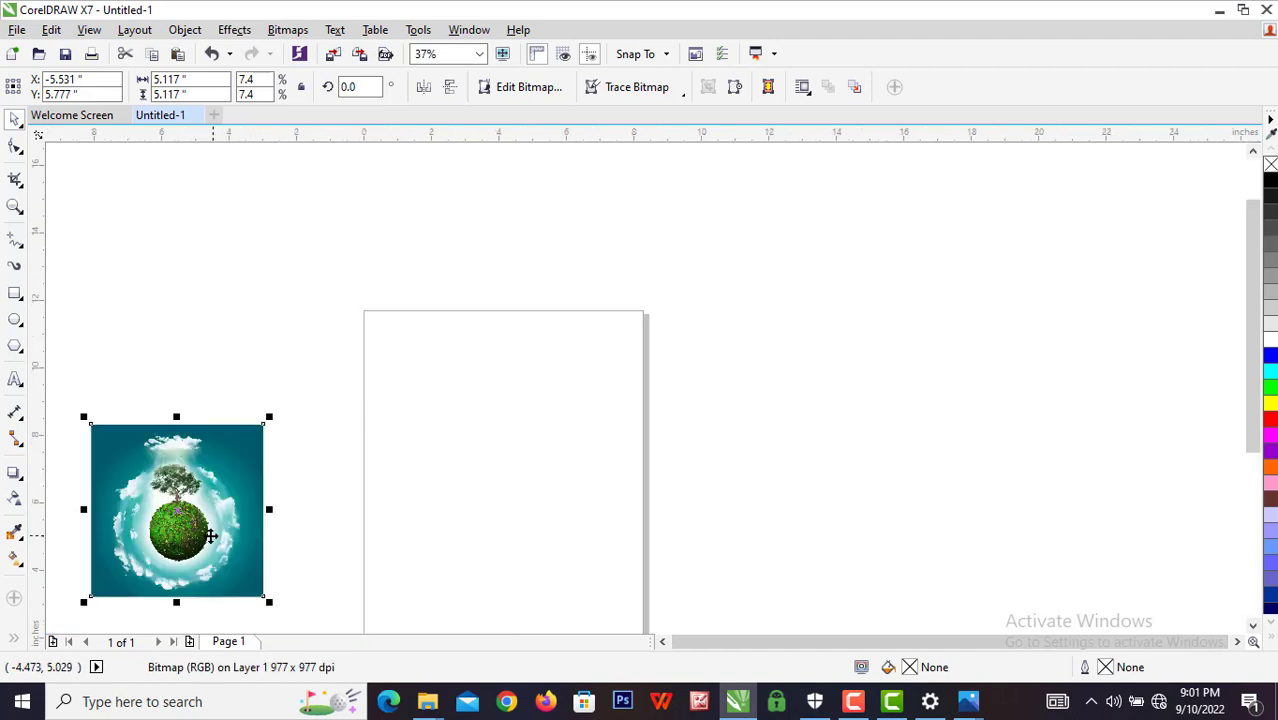
left_click_drag(214, 530, 779, 403)
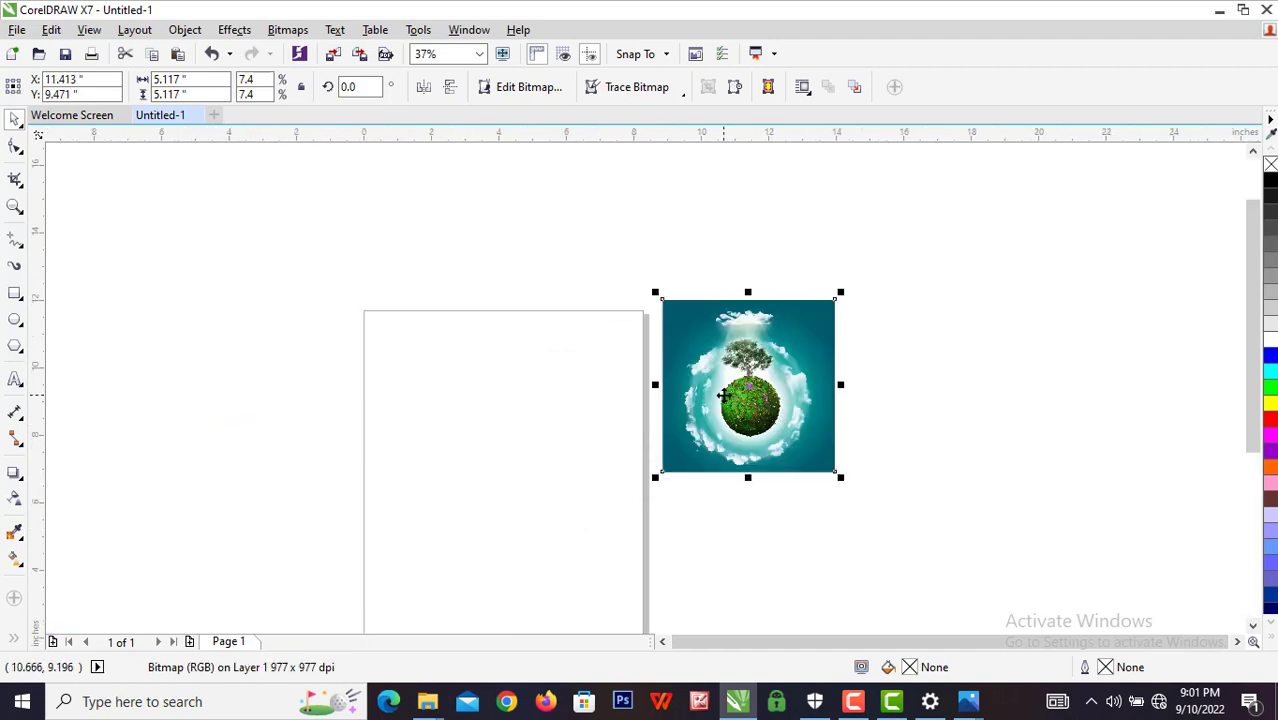
Fit the view to the page and enlarge the green world image to about 6.8 inches square.
left_click(480, 54)
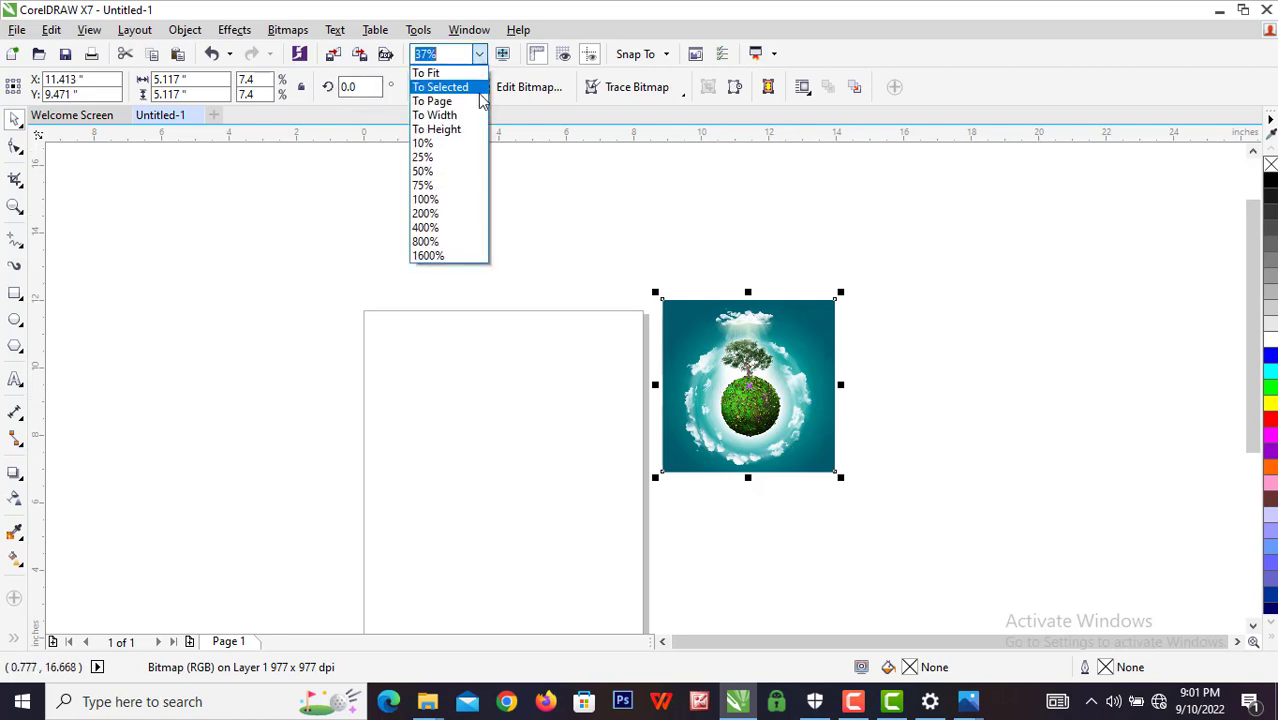
left_click(467, 102)
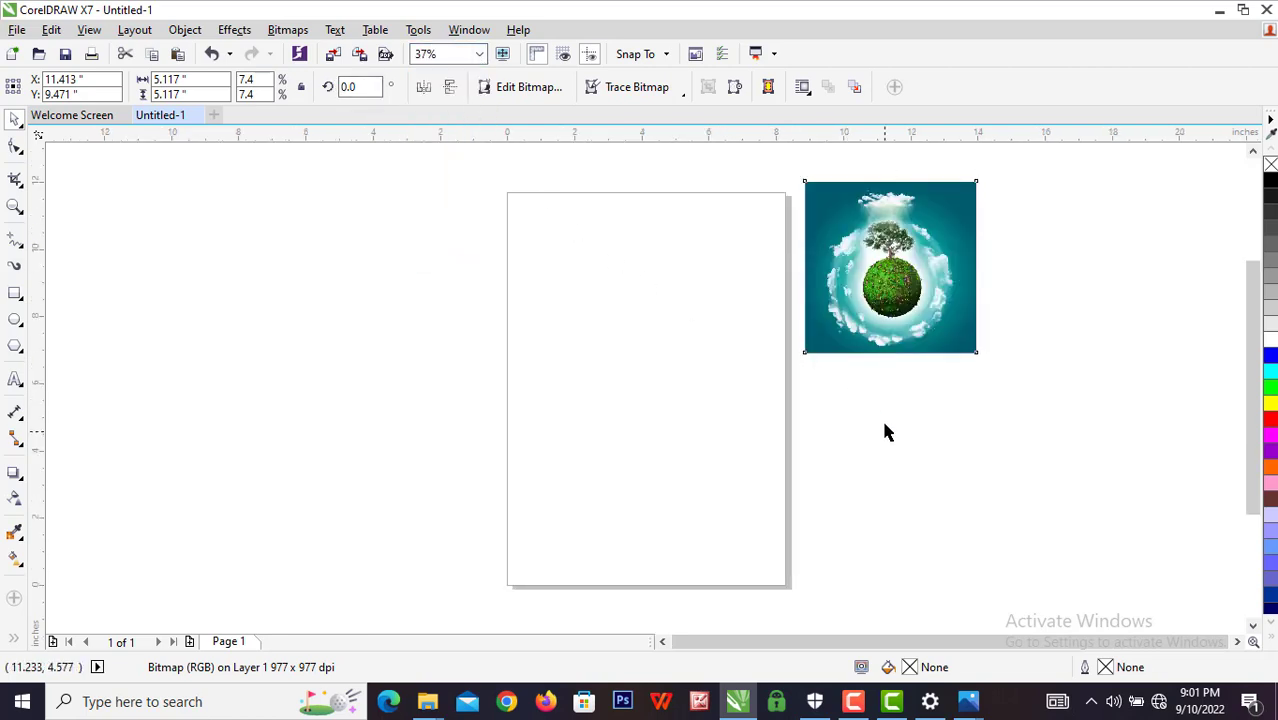
left_click(884, 431)
left_click(952, 342)
left_click_drag(978, 353, 1035, 411)
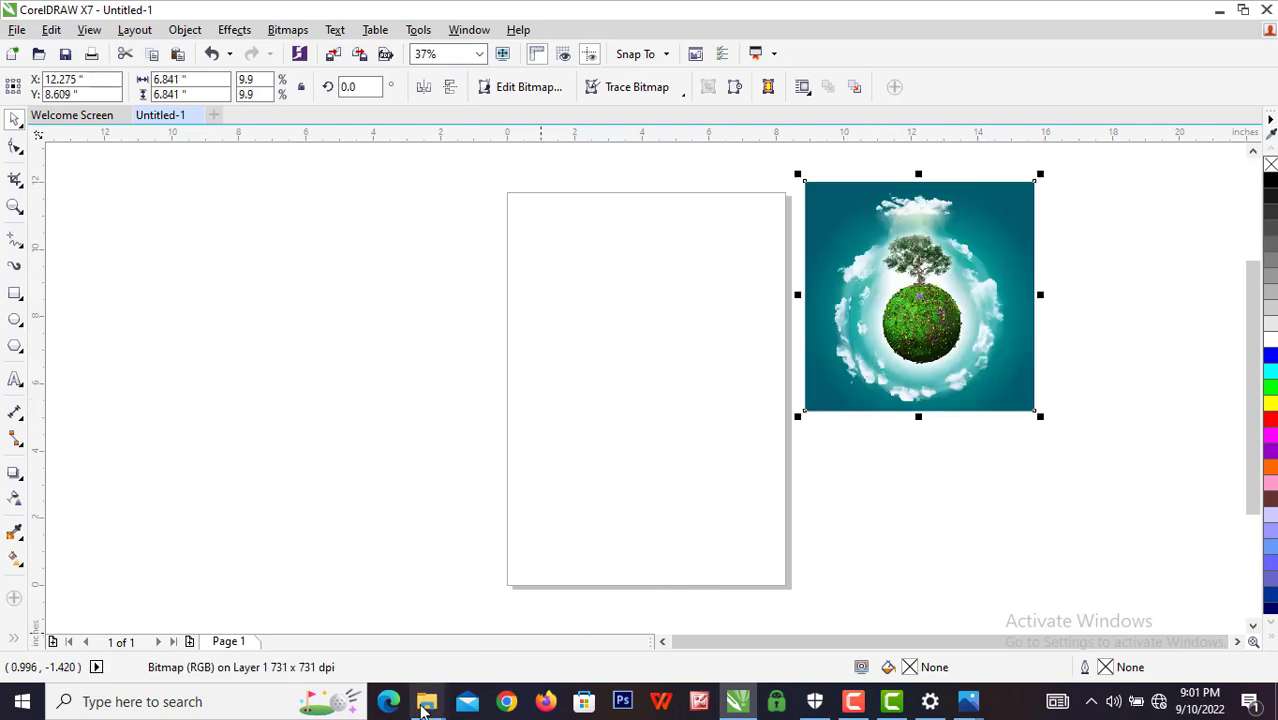
Import the finished flat book cover image from the USB drive folder and place it left of the page as a reference.
mouse_move(424, 704)
mouse_move(81, 648)
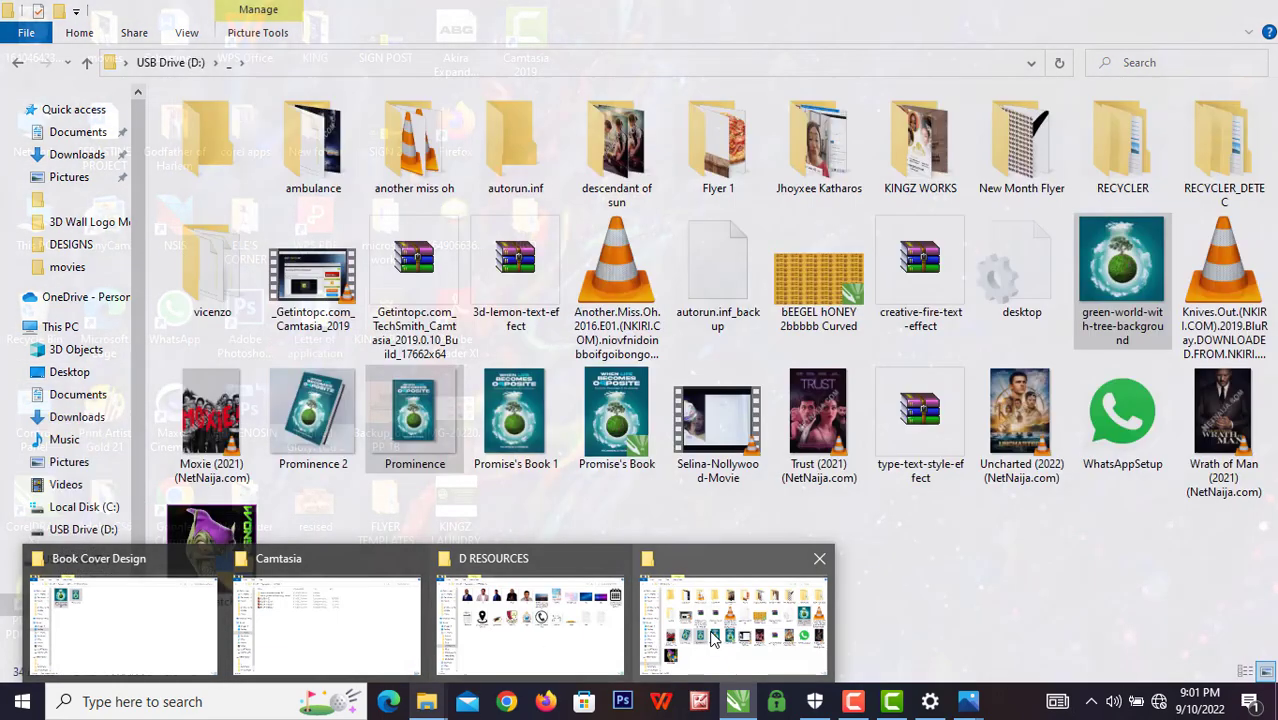
left_click(733, 636)
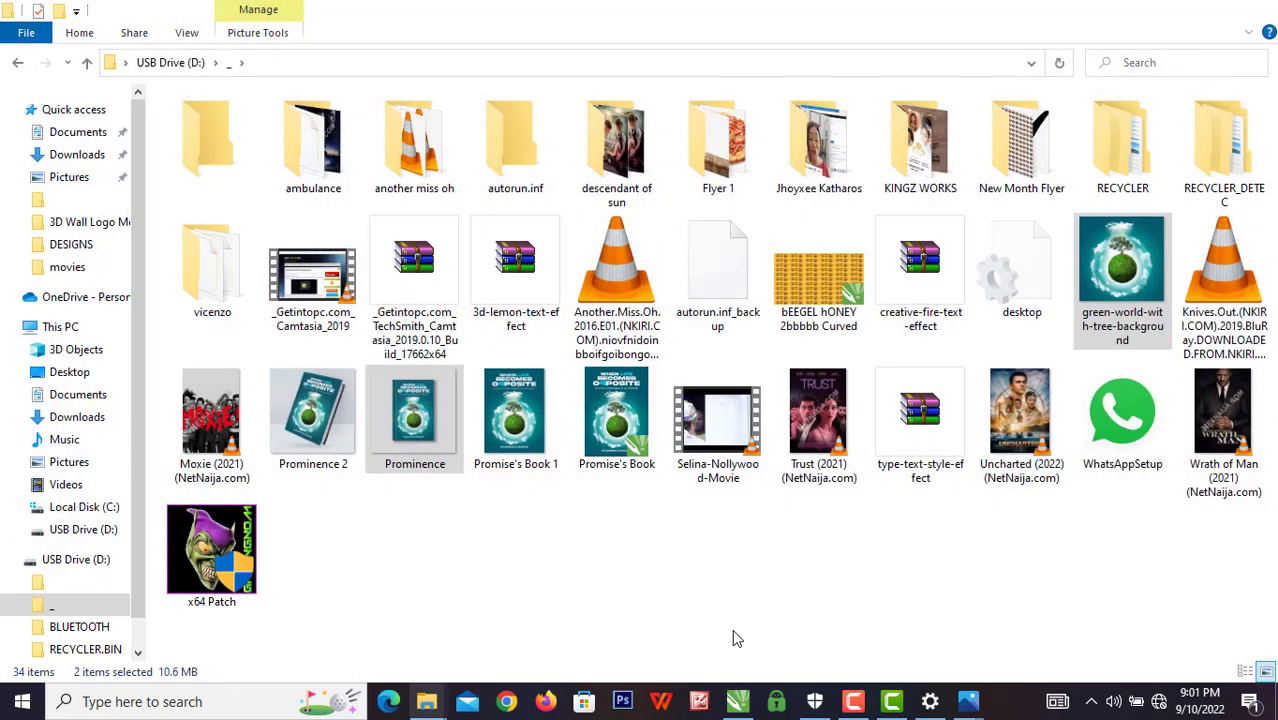
left_click_drag(518, 432, 370, 393)
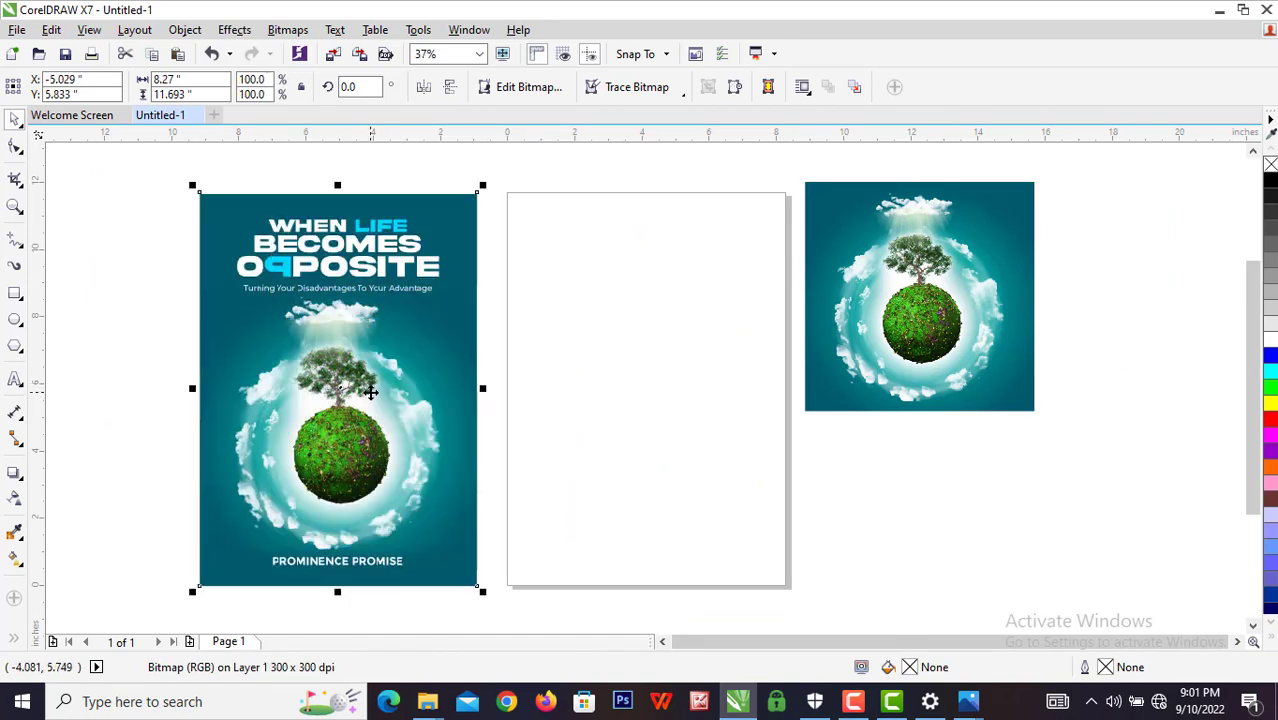
left_click(900, 475)
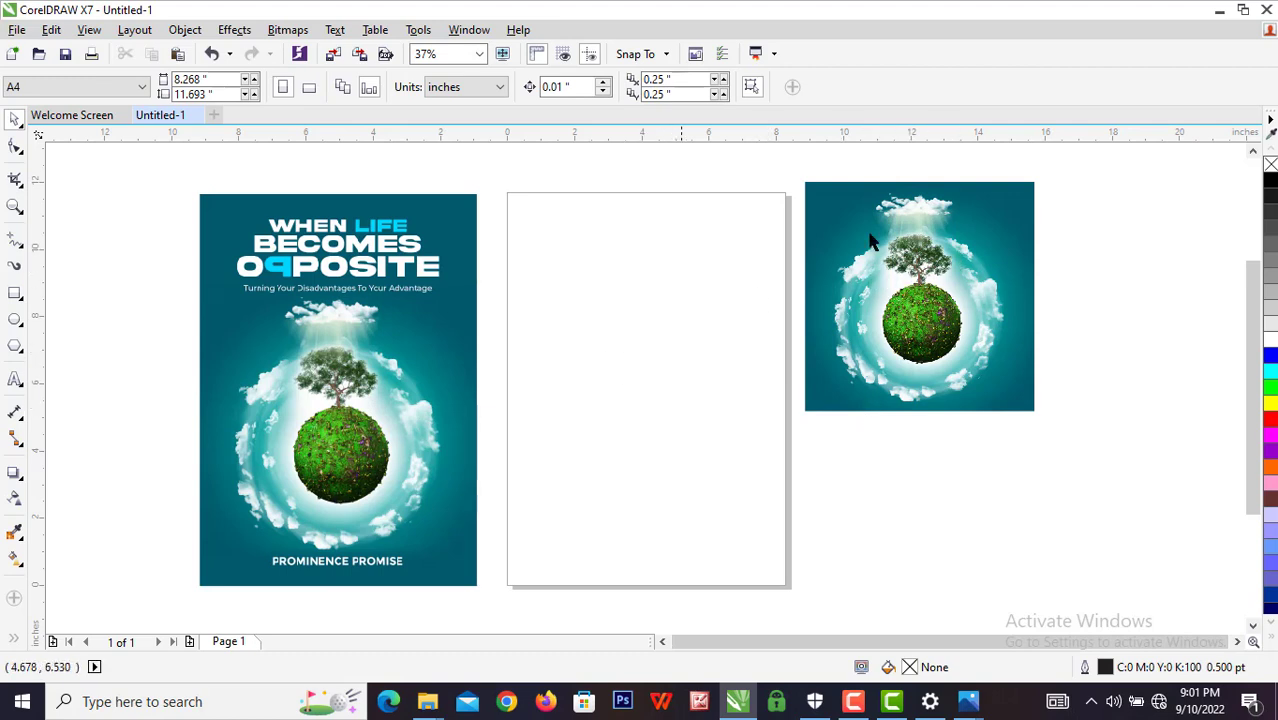
Sample the dark teal from the upper edge of the green world image with the Color Eyedropper.
left_click(894, 276)
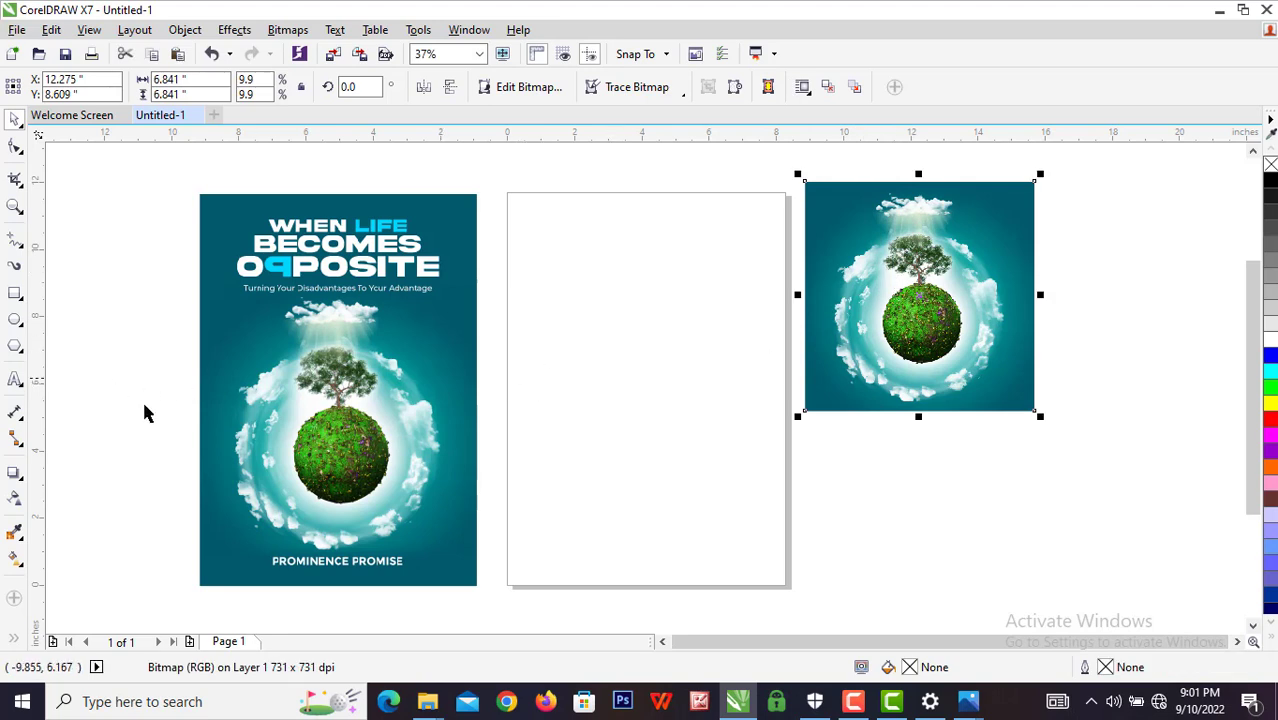
left_click(17, 536)
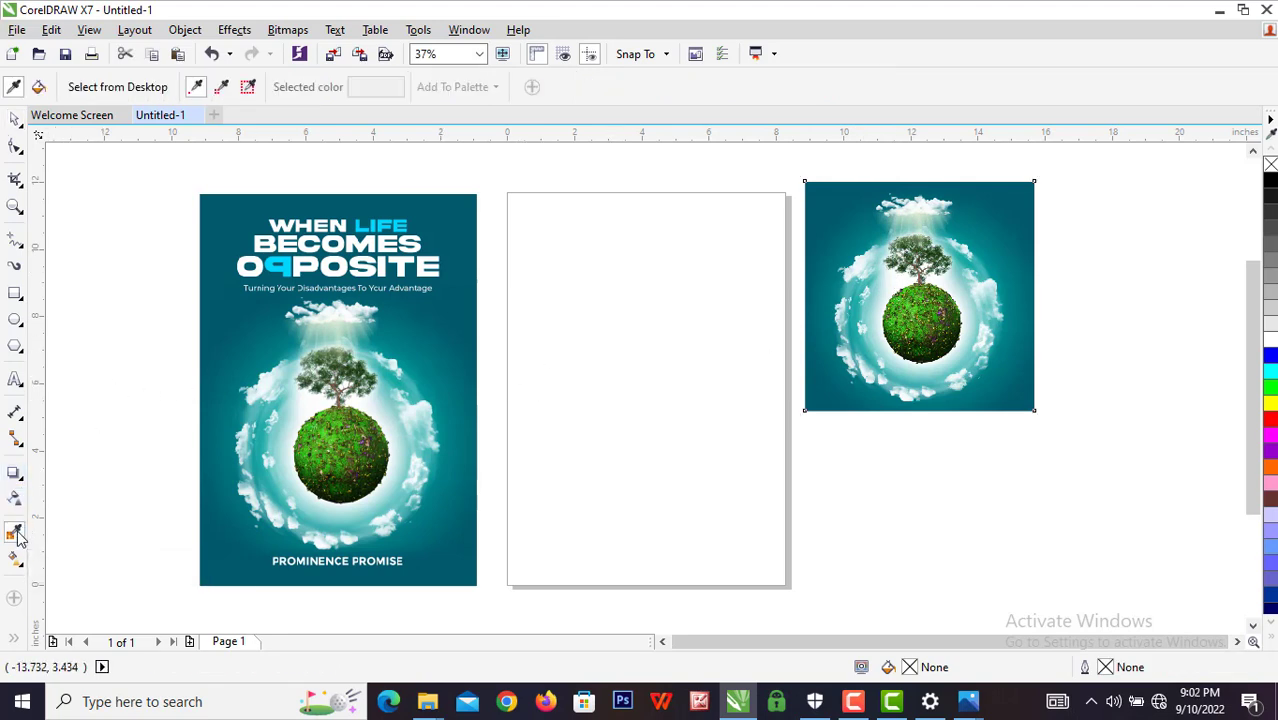
left_click(847, 184)
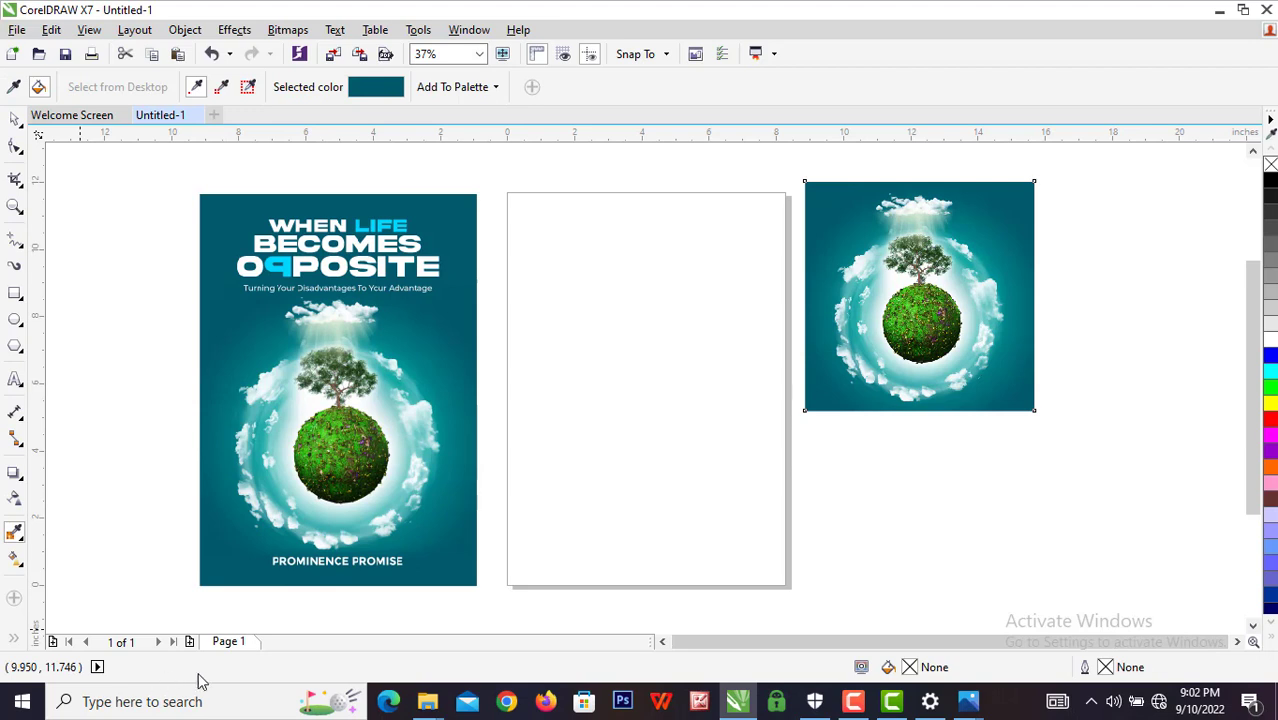
Display the document palette as a floating palette over the lower part of the reference cover.
left_click(468, 30)
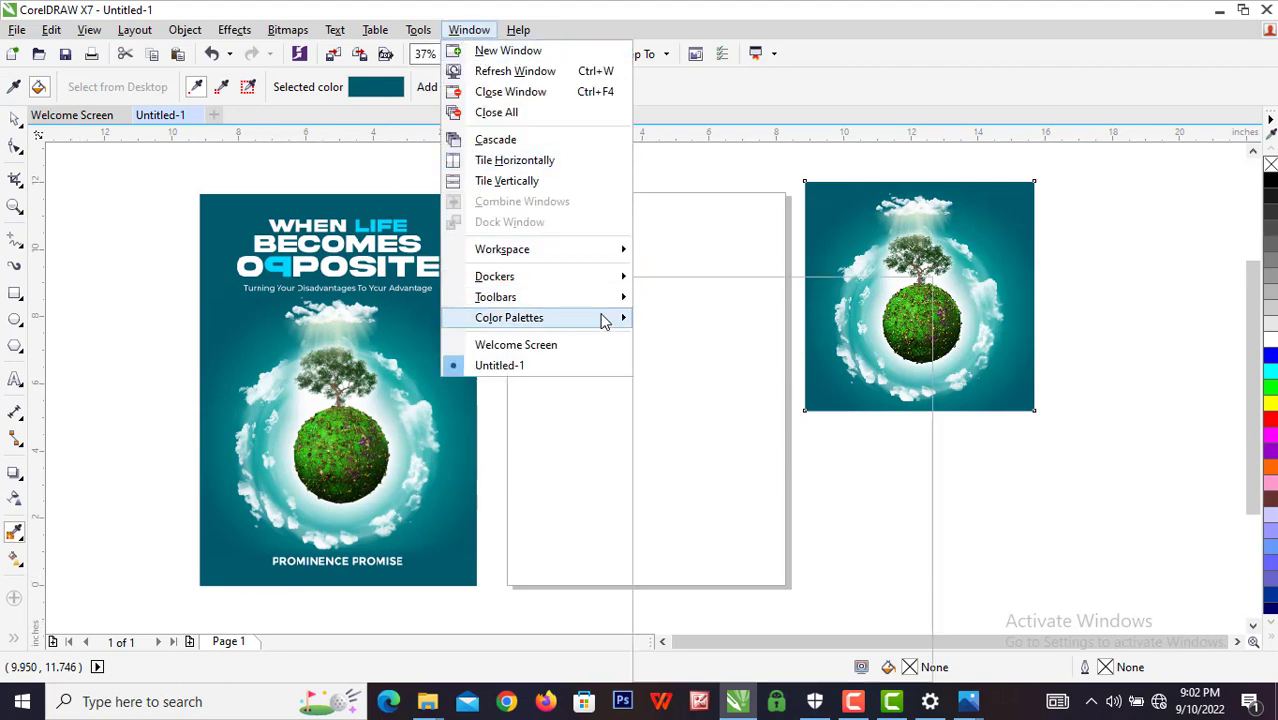
mouse_move(614, 318)
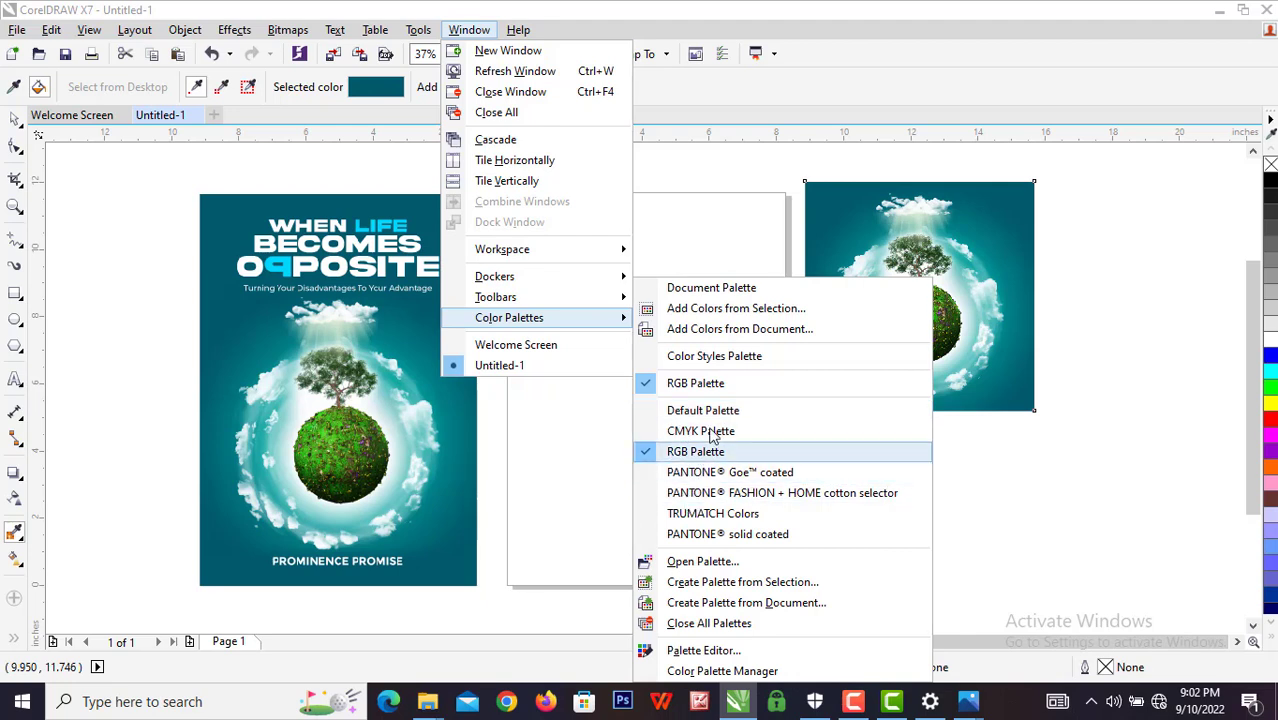
left_click(703, 290)
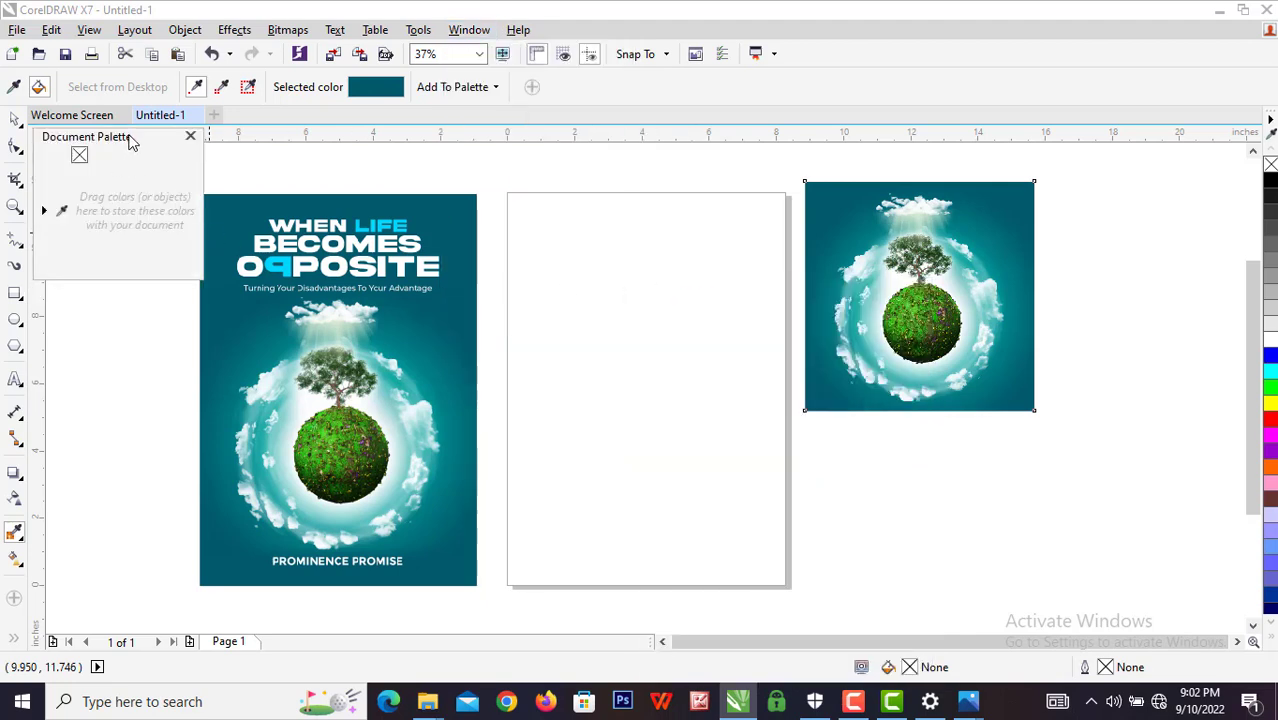
left_click_drag(128, 140, 317, 584)
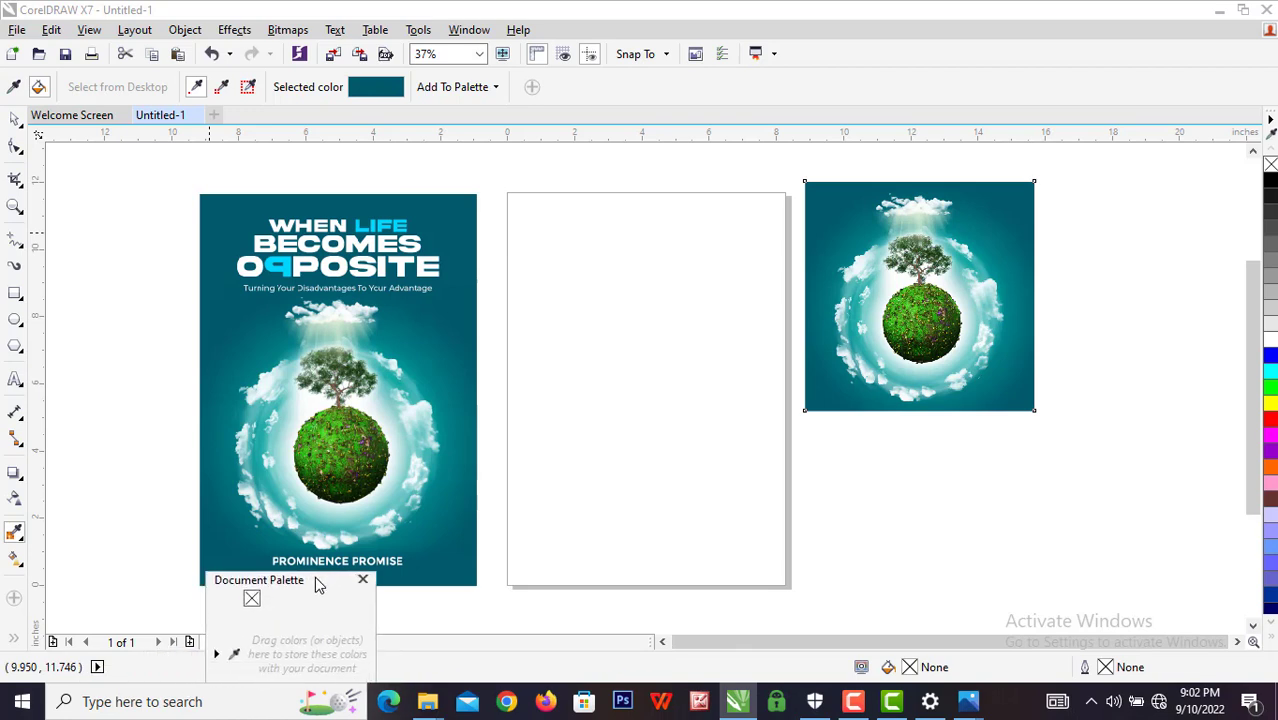
Add the image's dark teal to the document palette and dock the palette beneath the drawing area.
left_click(858, 185)
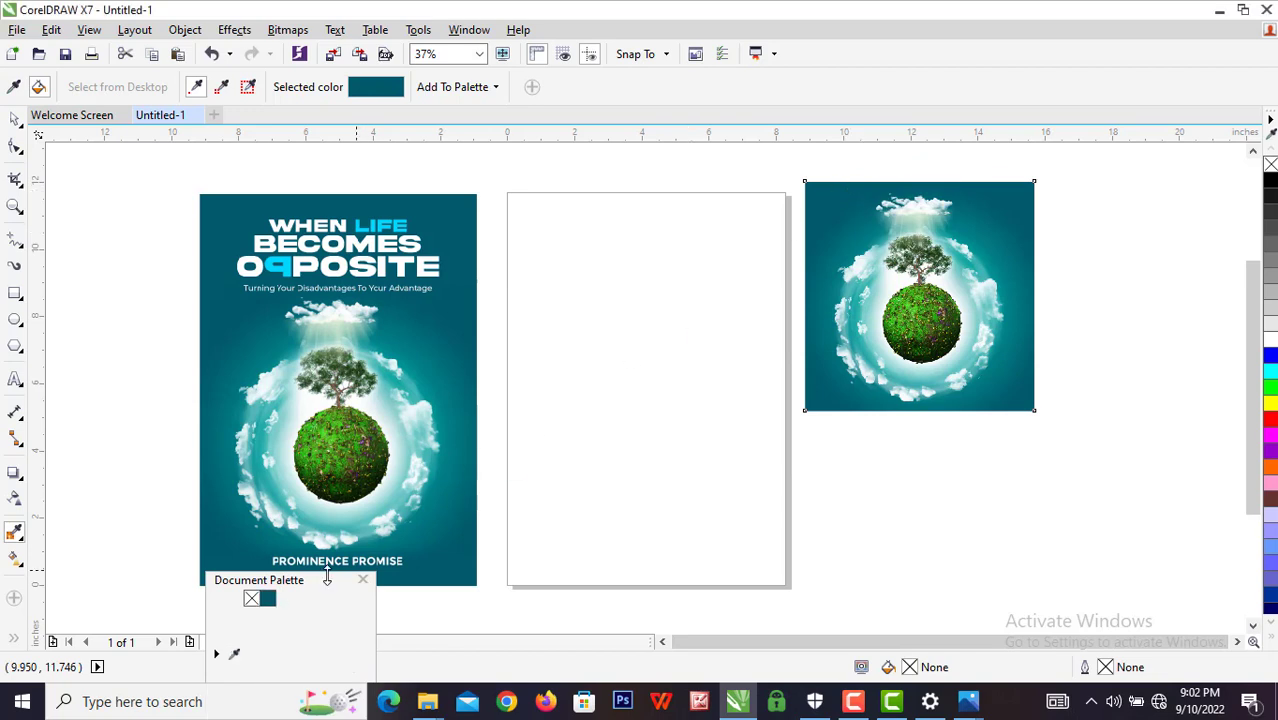
left_click_drag(327, 577, 130, 449)
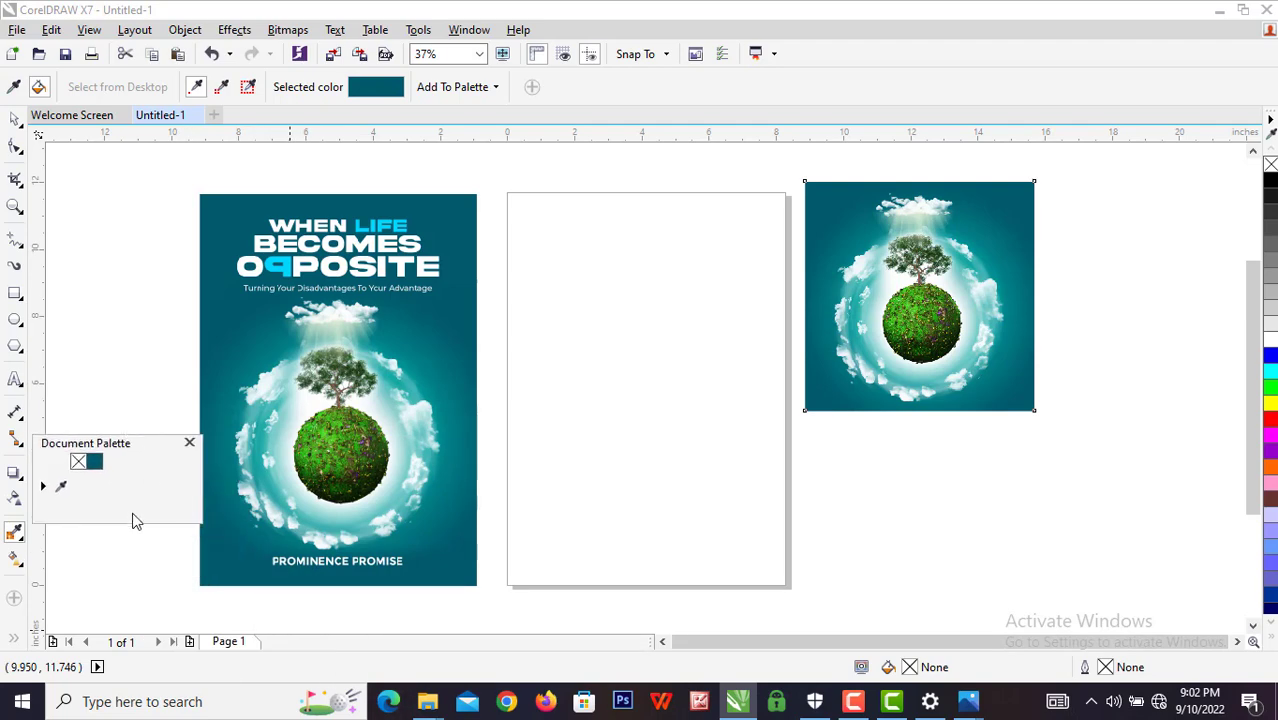
left_click_drag(148, 519, 291, 662)
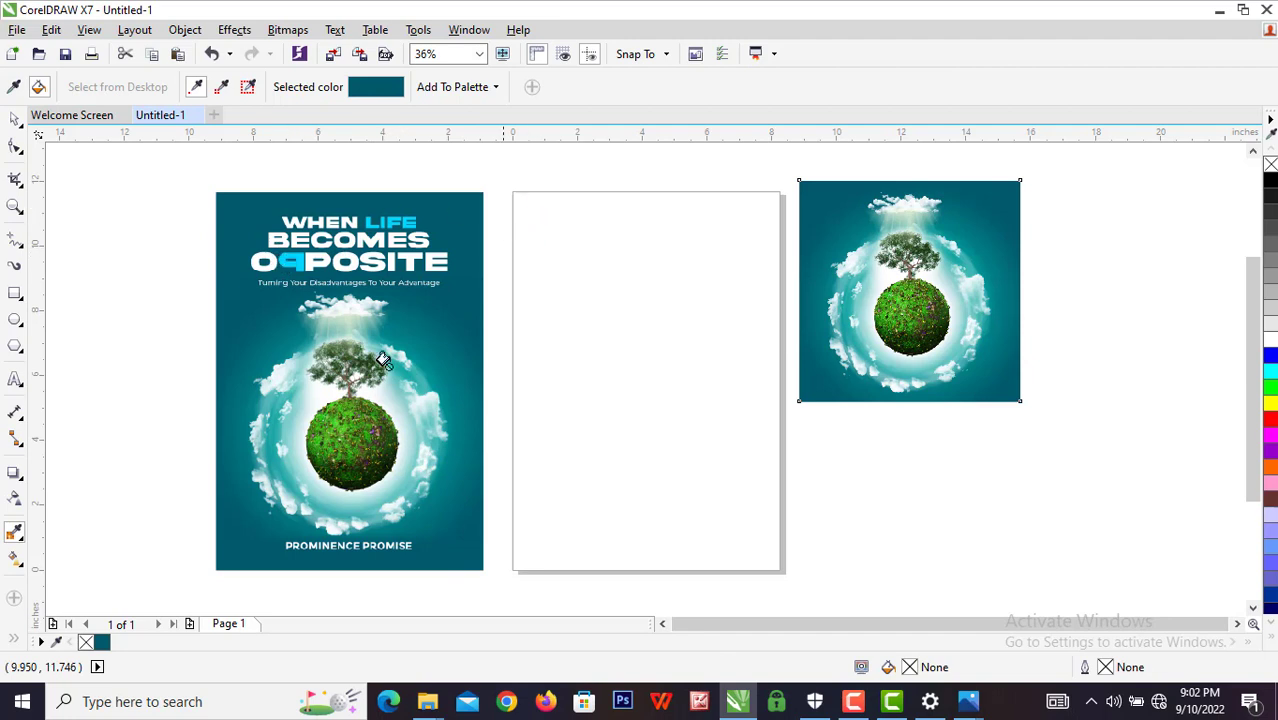
Fill the page frame rectangle with the sampled dark teal from the document palette.
left_click(14, 118)
left_click(631, 332)
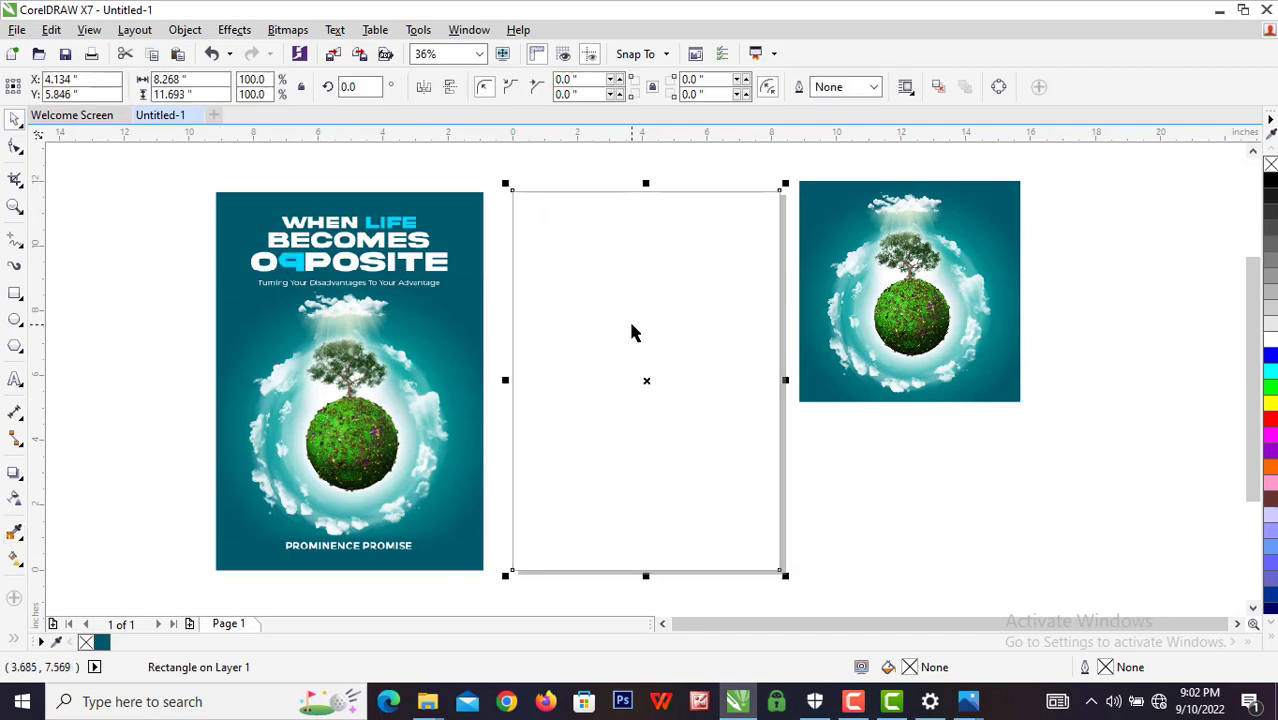
left_click(103, 643)
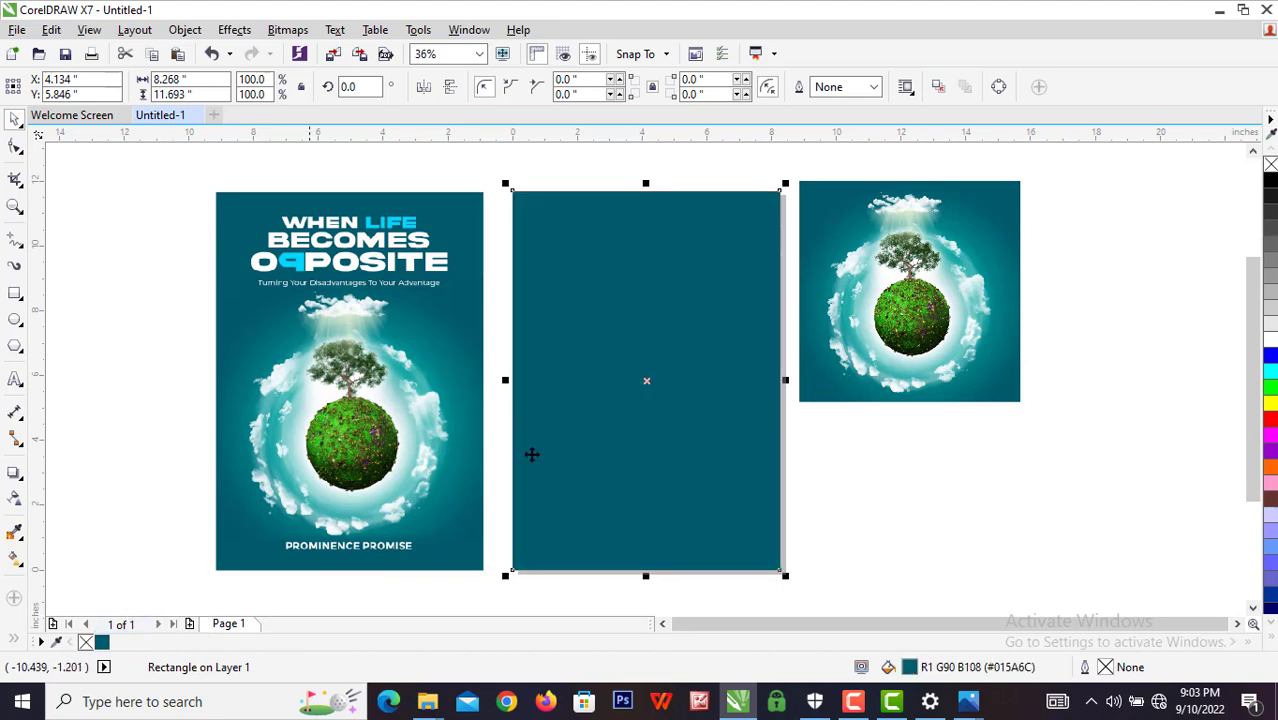
PowerClip the green world image inside the teal page rectangle.
left_click(938, 310)
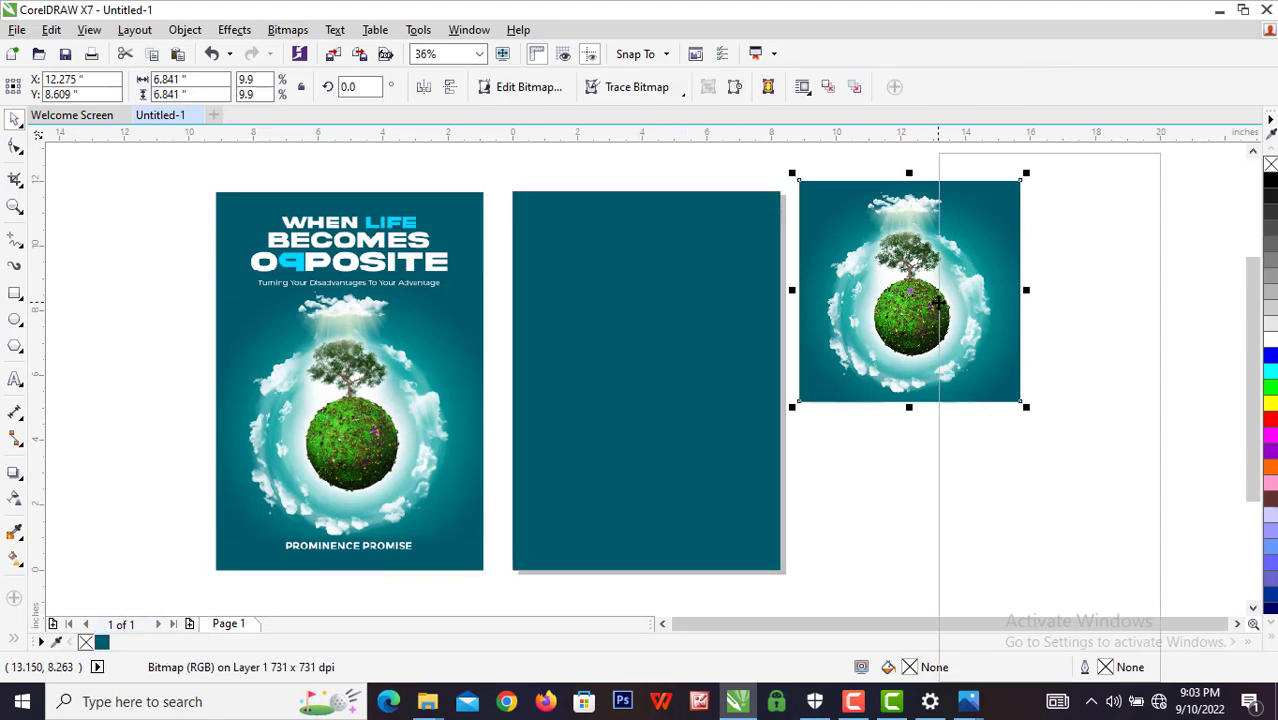
right_click(938, 310)
left_click(1010, 164)
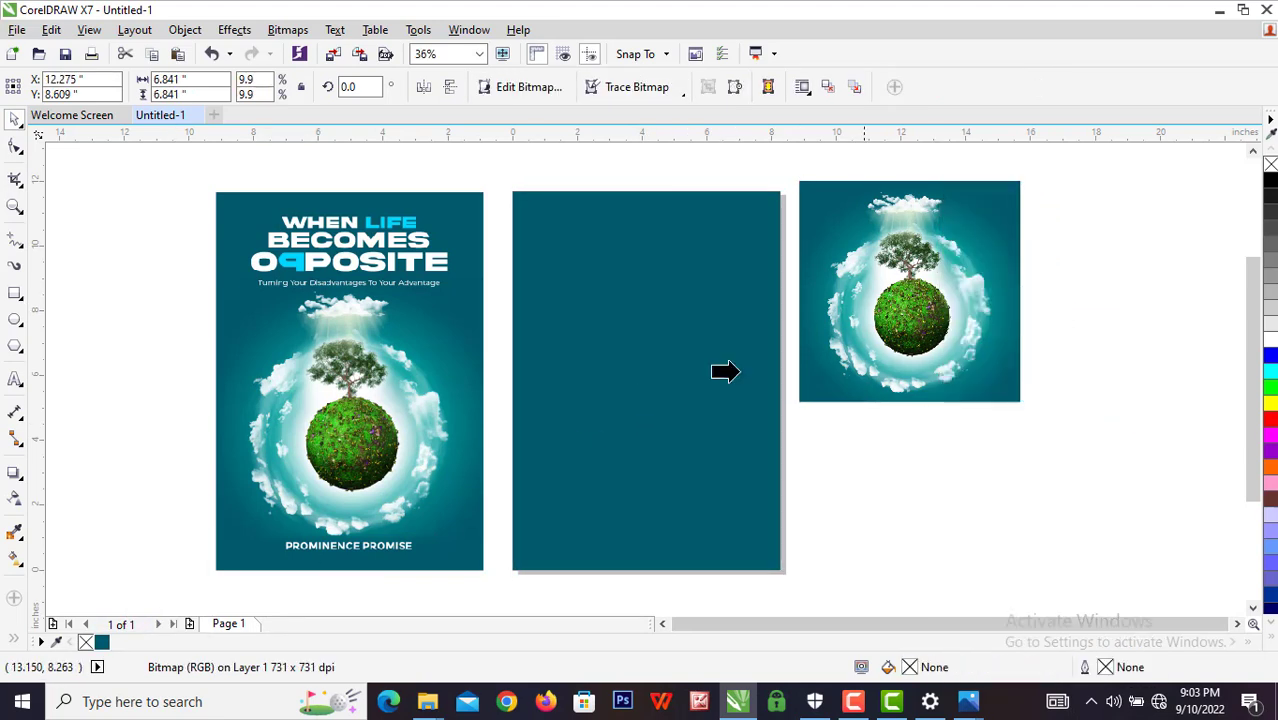
left_click(605, 420)
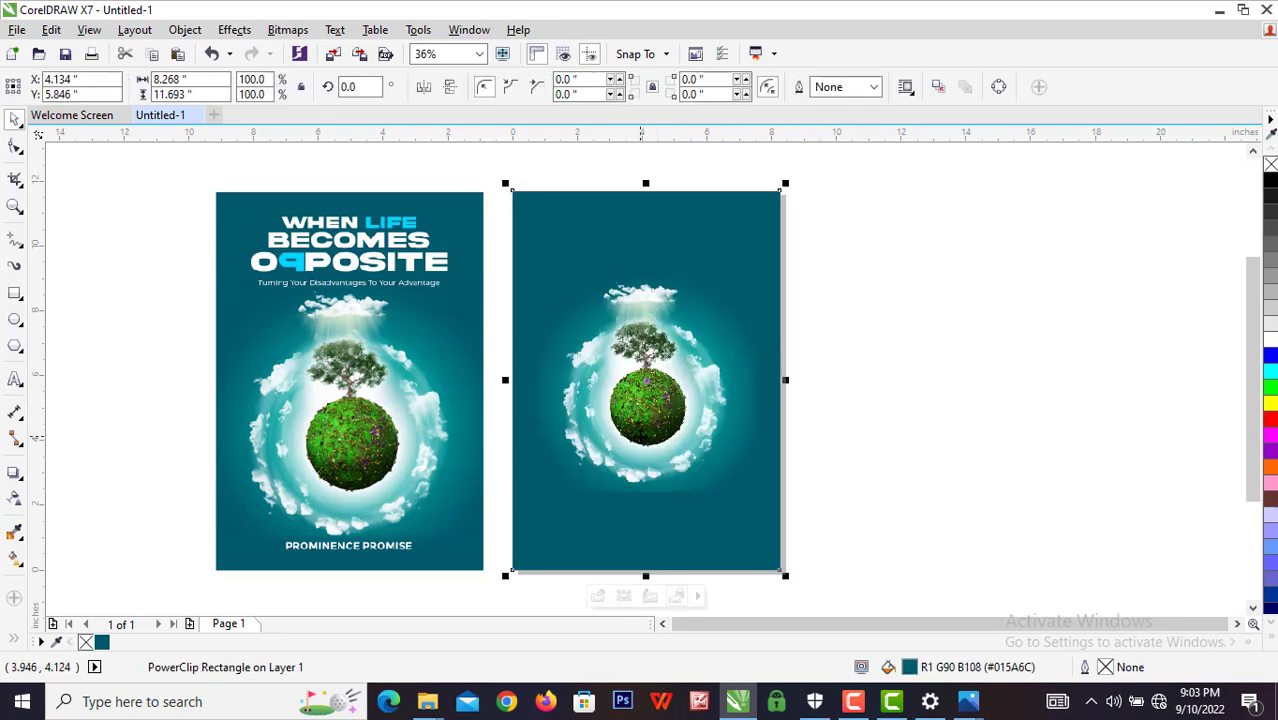
Enlarge the clipped green world image proportionally to about 8.36 inches wide, spanning the page width, and place it in the frame's lower part.
left_click(641, 437, "ctrl")
left_click_drag(764, 497, 794, 515)
left_click_drag(703, 446, 702, 484)
scroll(739, 496, "up", 1)
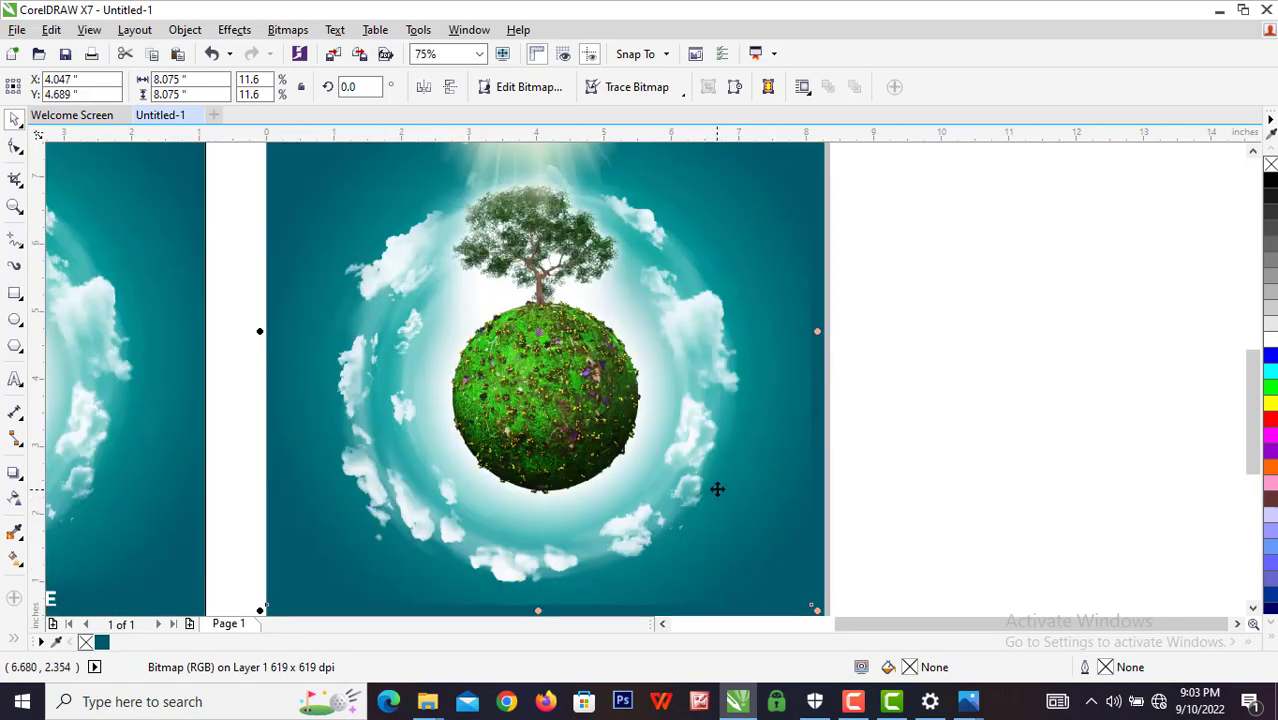
scroll(717, 485, "down", 1)
left_click_drag(714, 477, 718, 473)
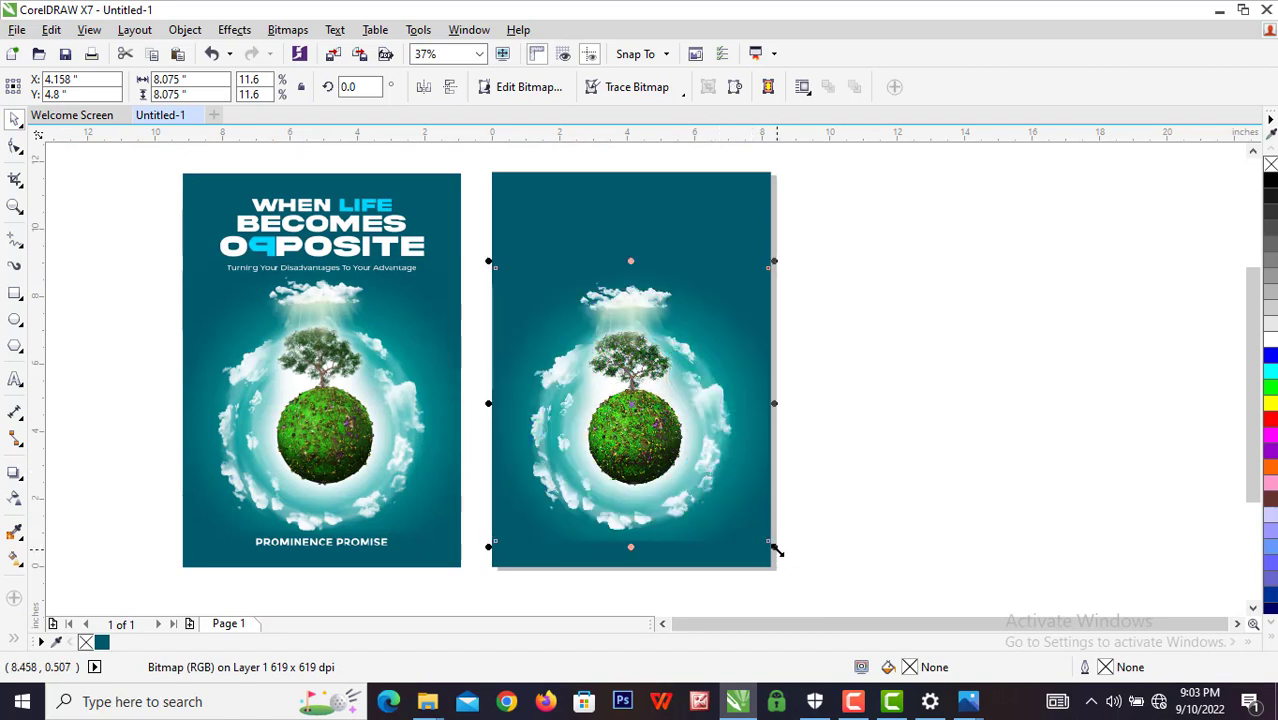
left_click_drag(776, 549, 781, 551)
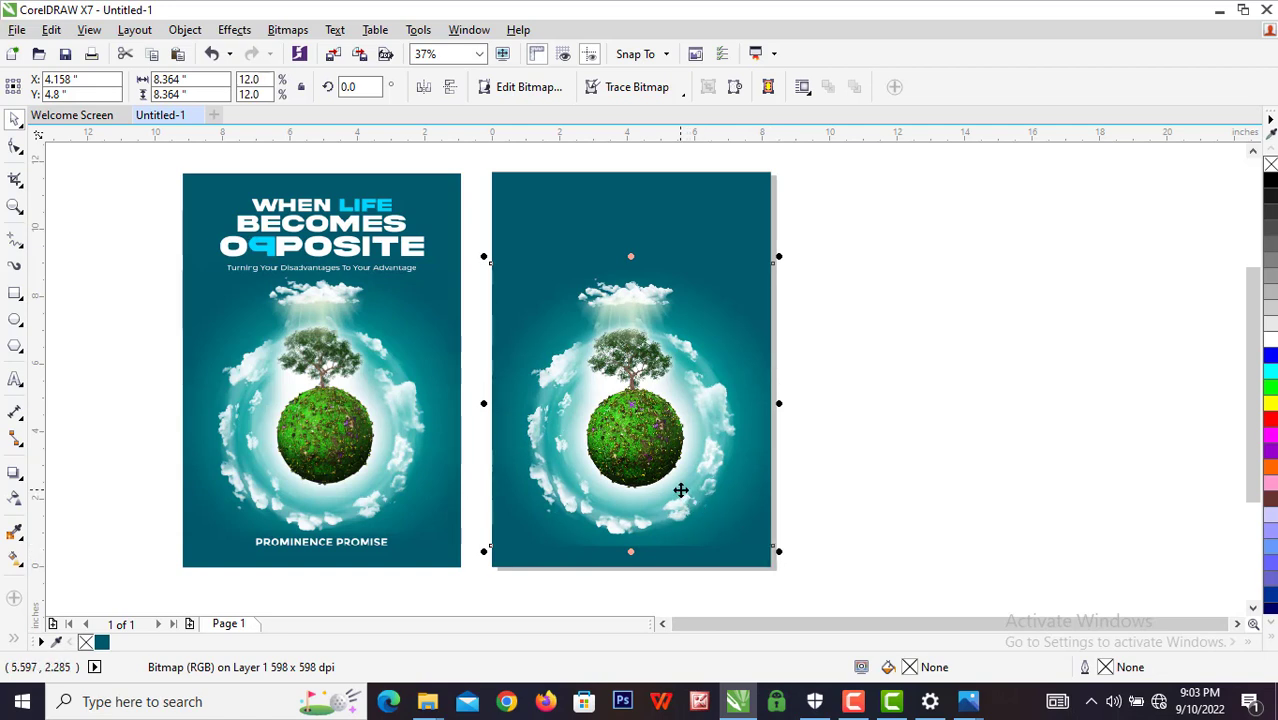
Nudge the clipped green world image upward to a vertical position of 5.02 inches.
key("Up")
key("Up")
key("Up")
key("Up")
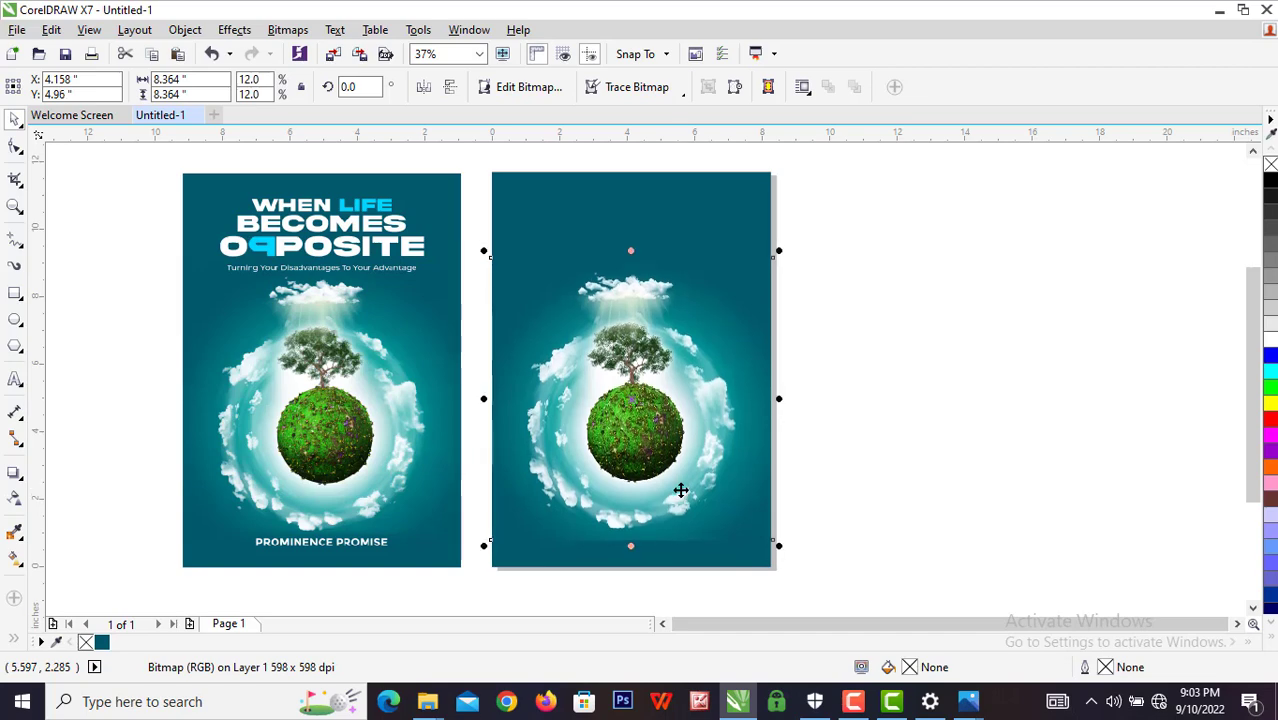
key("Up")
key("Up")
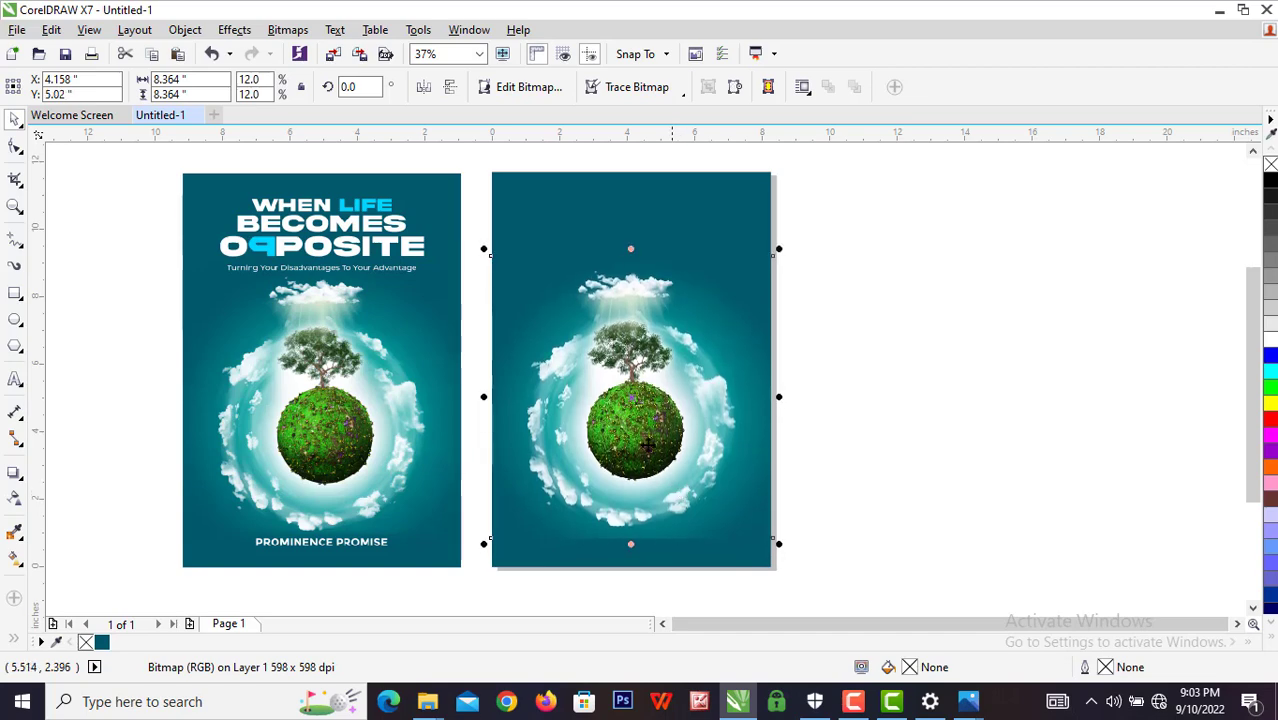
Examine how the clipped image's upper and lower edges blend with the teal background.
scroll(628, 284, "up", 5)
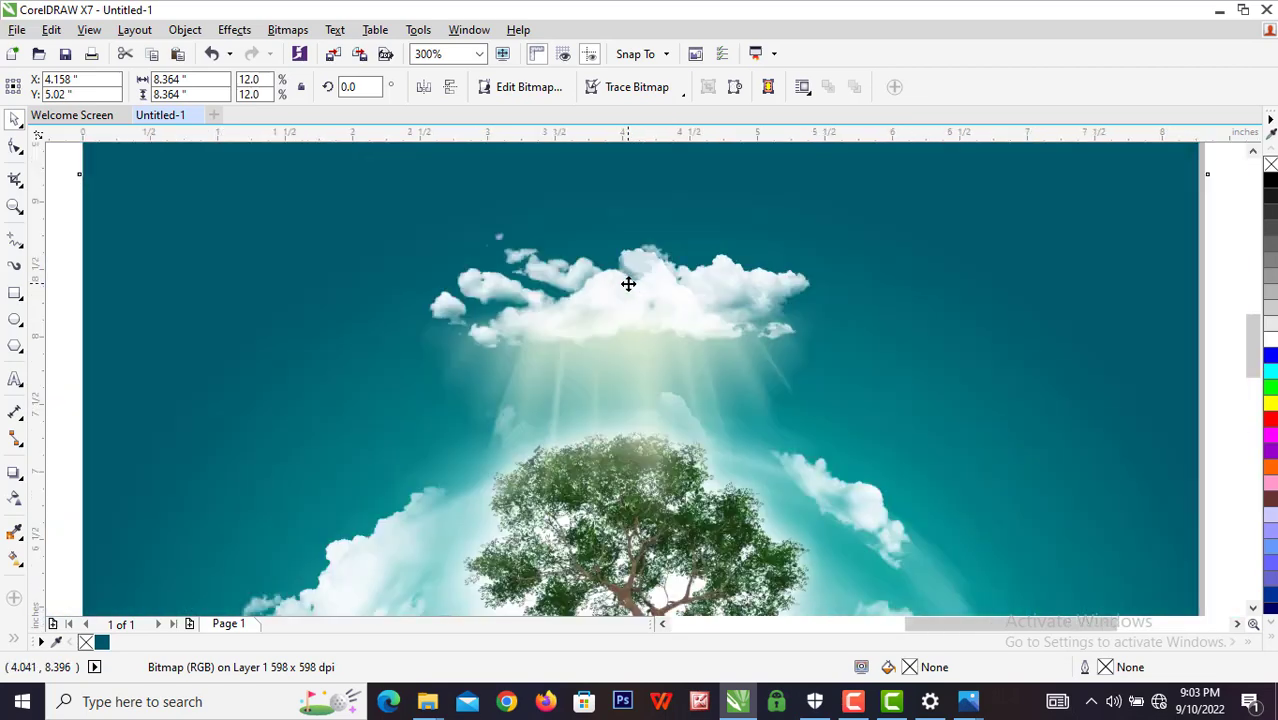
scroll(628, 284, "down", 7)
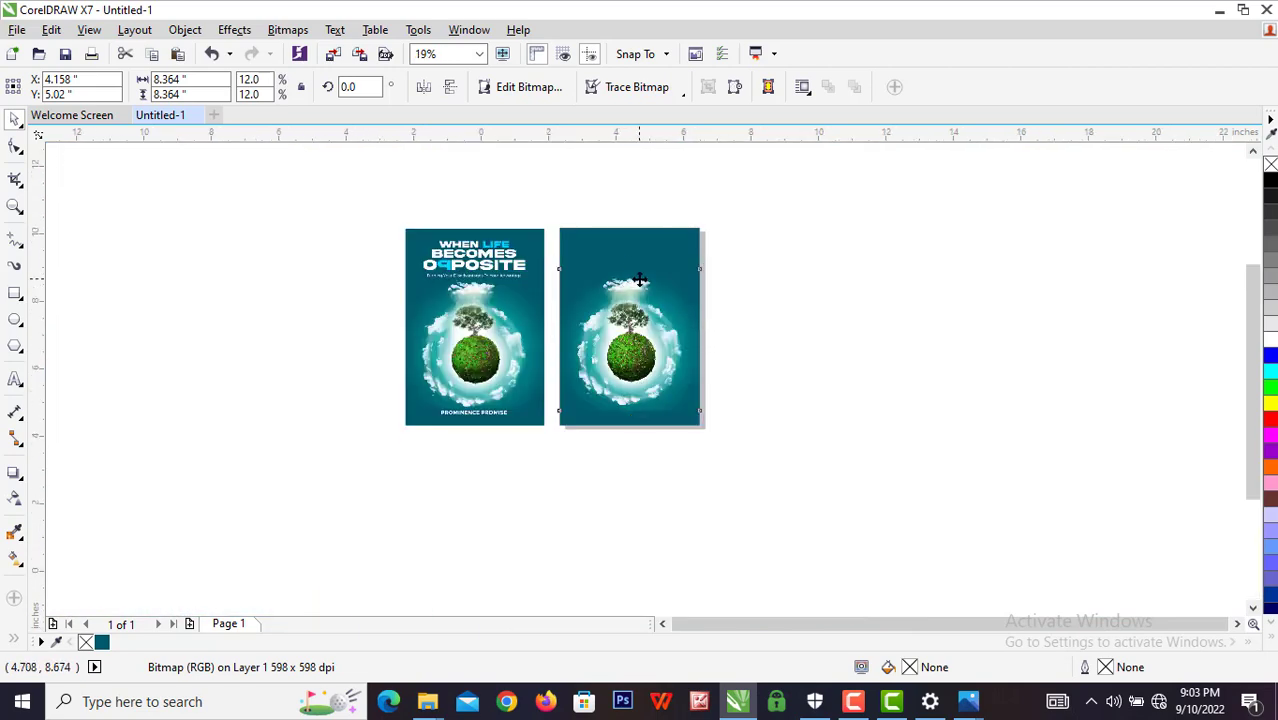
scroll(639, 280, "up", 3)
scroll(616, 257, "up", 1)
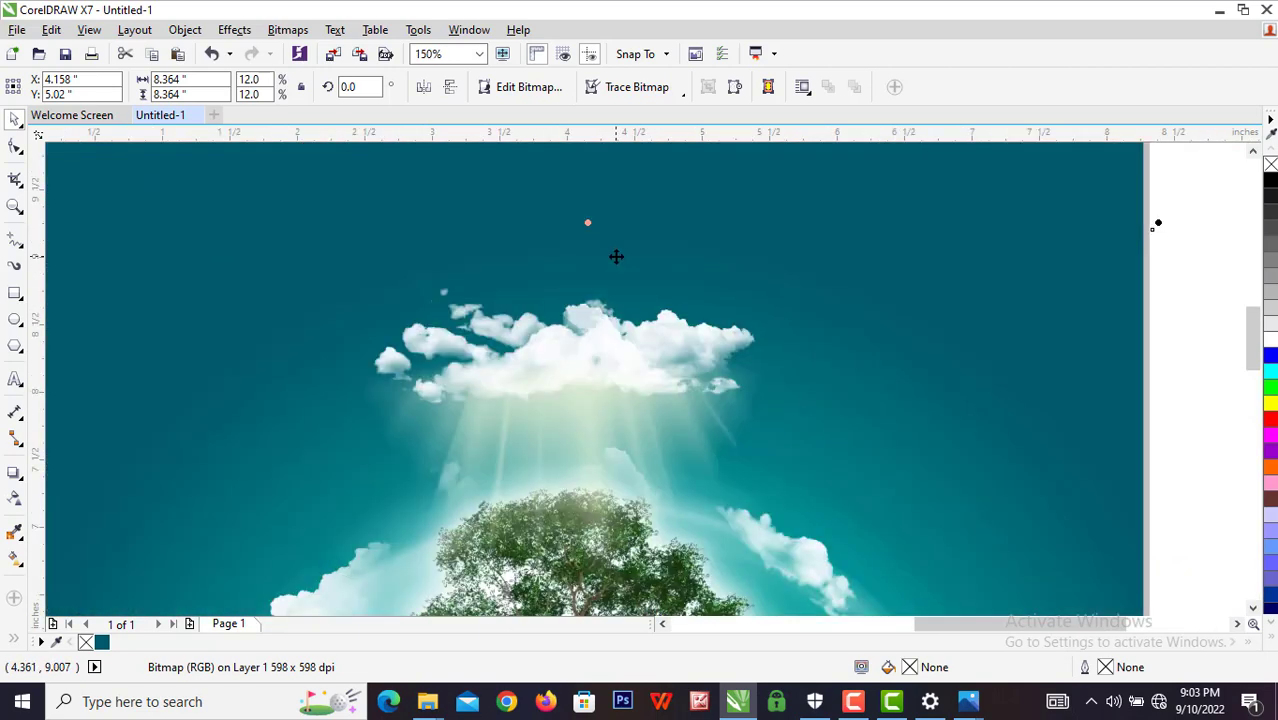
scroll(579, 248, "down", 5)
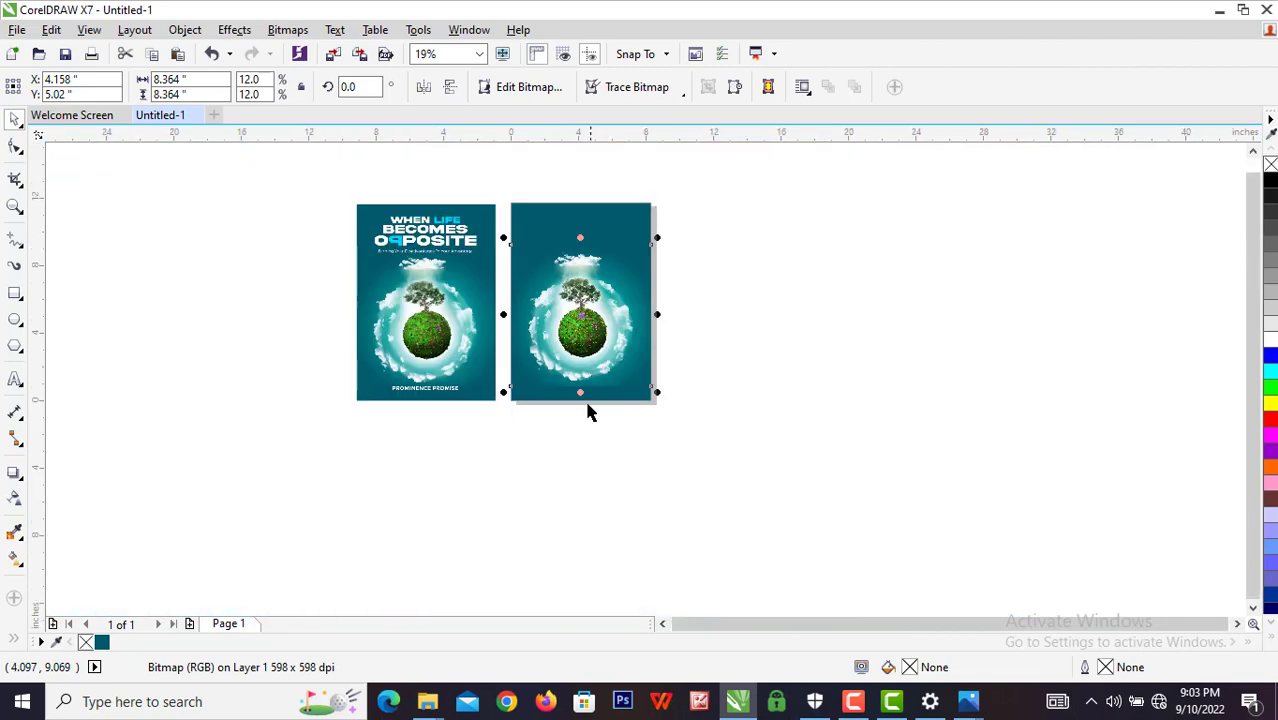
scroll(577, 380, "up", 4)
scroll(576, 387, "down", 2)
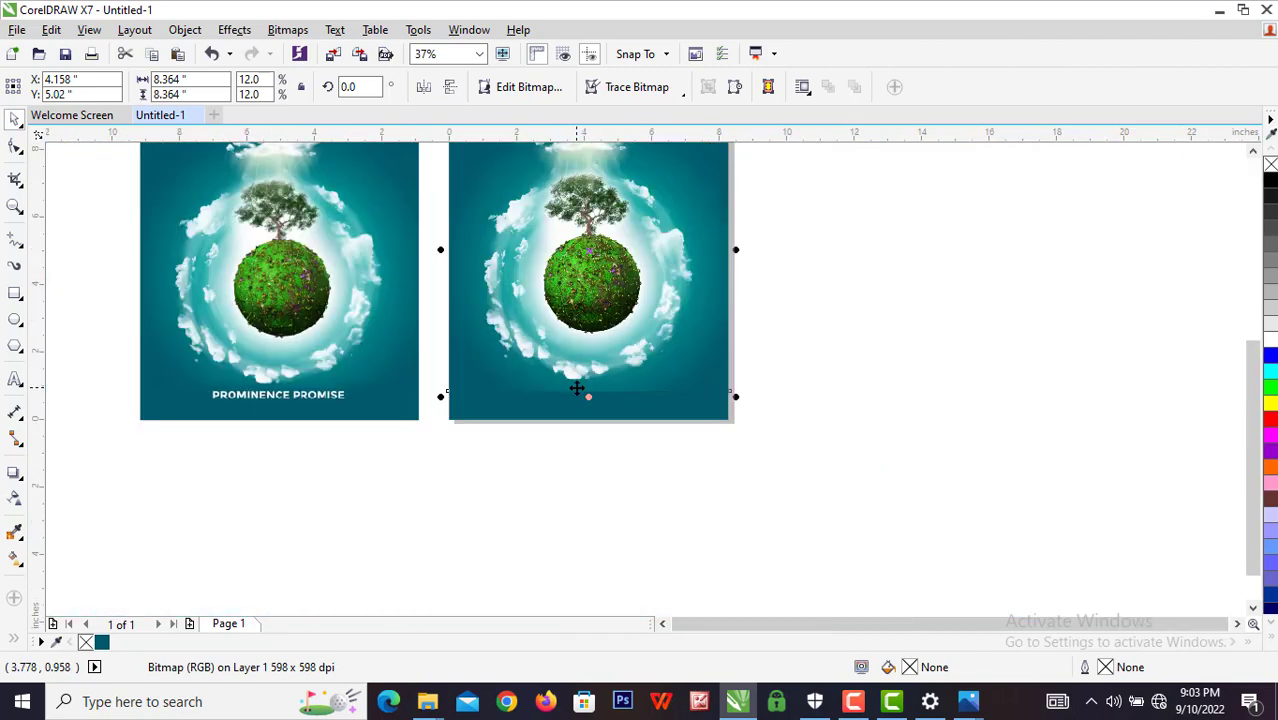
scroll(575, 386, "up", 1)
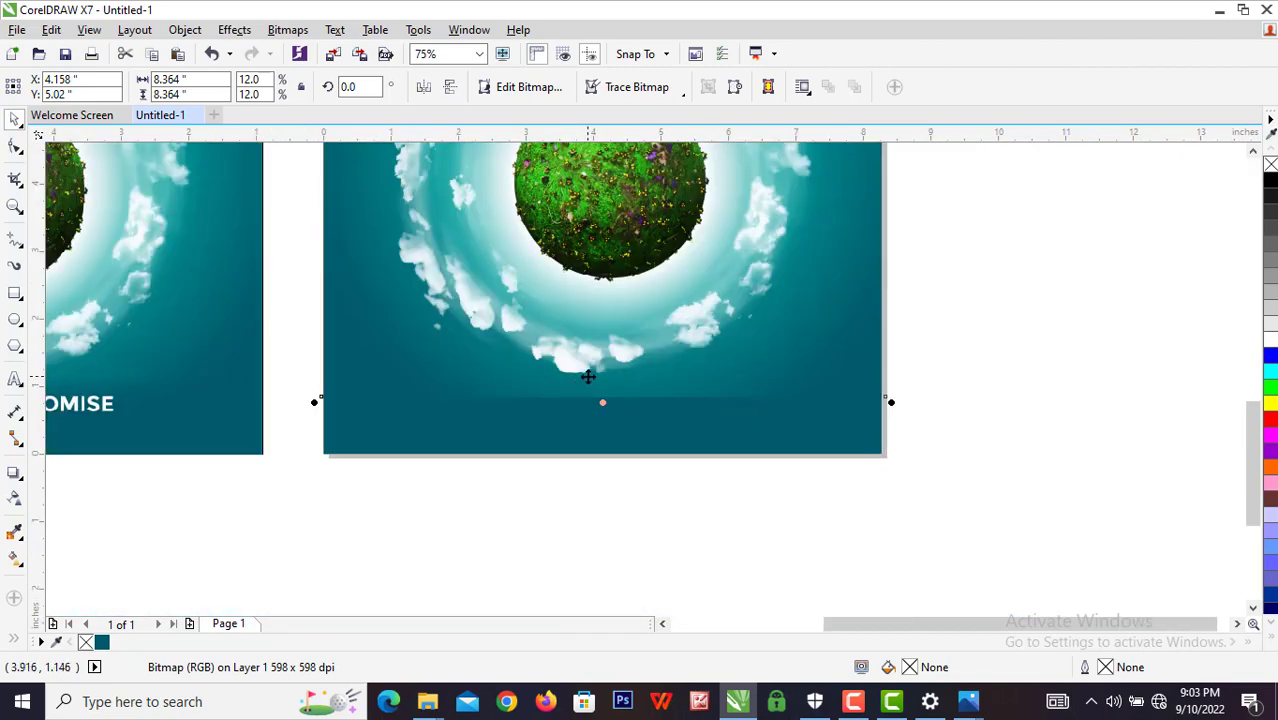
Open the page frame's PowerClip contents for editing and select the green world image.
left_click(687, 363)
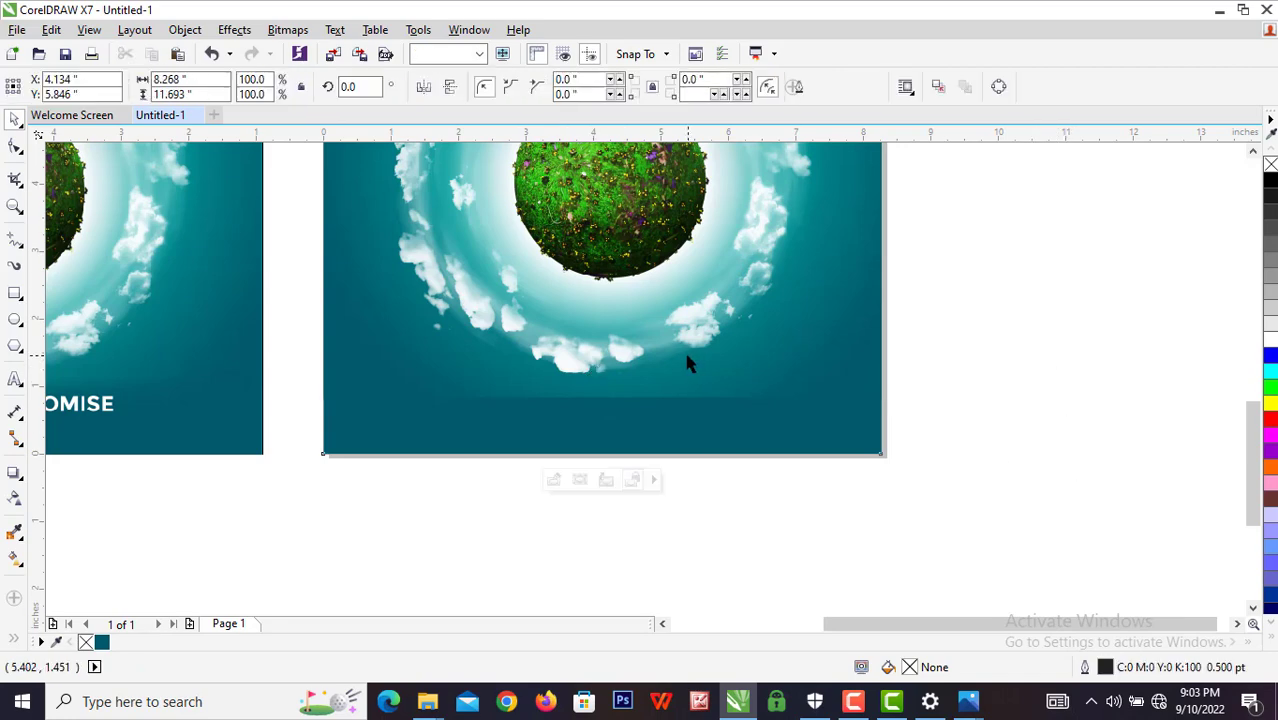
right_click(440, 266)
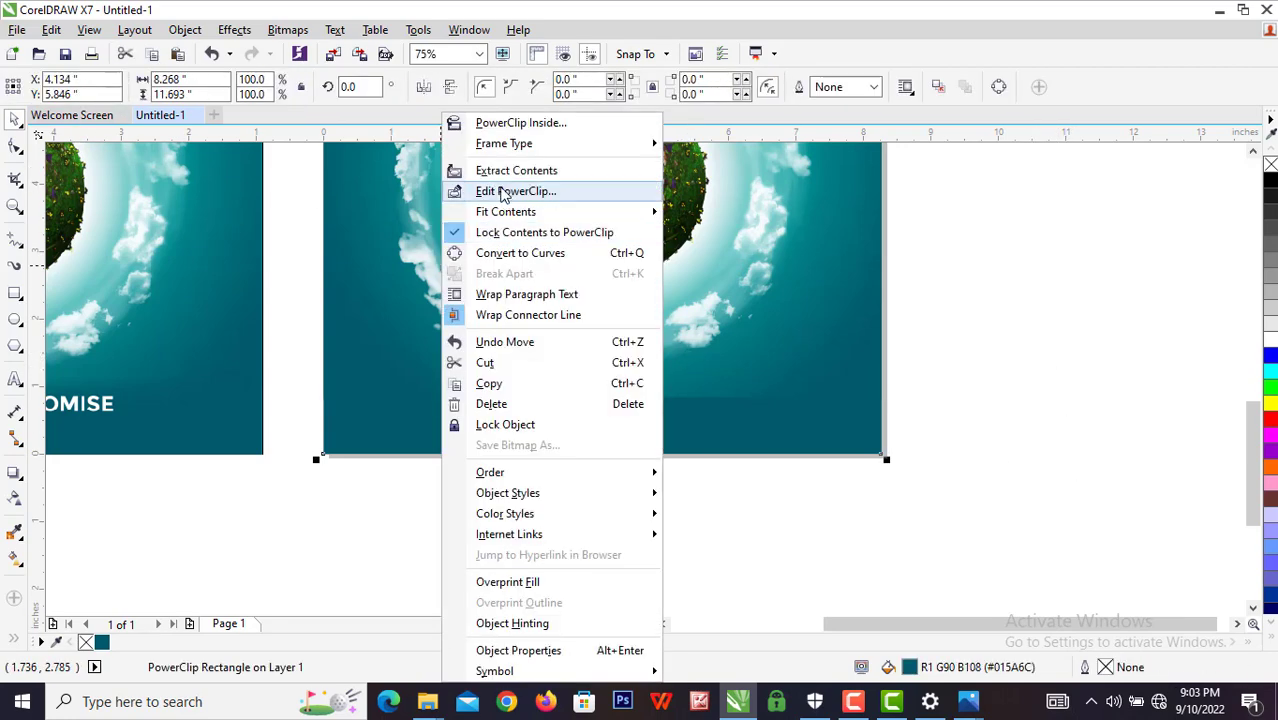
left_click(515, 192)
left_click(433, 348)
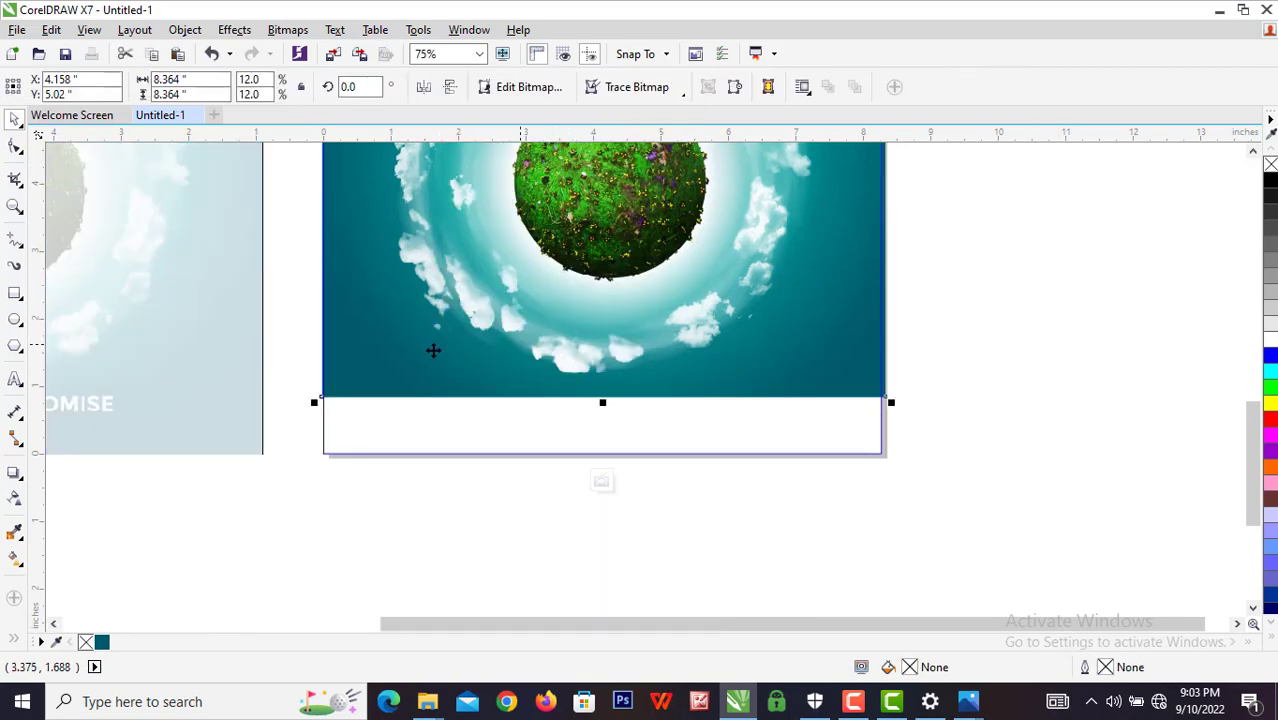
left_click(24, 480)
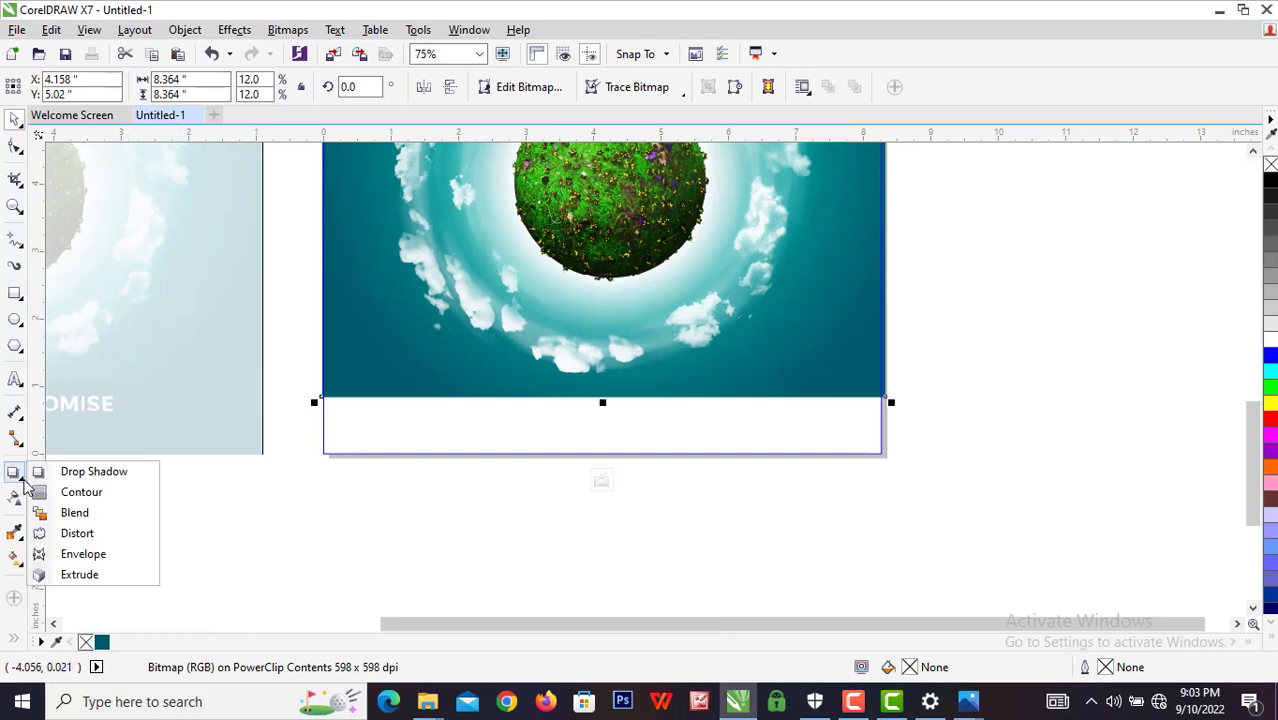
left_click(27, 432)
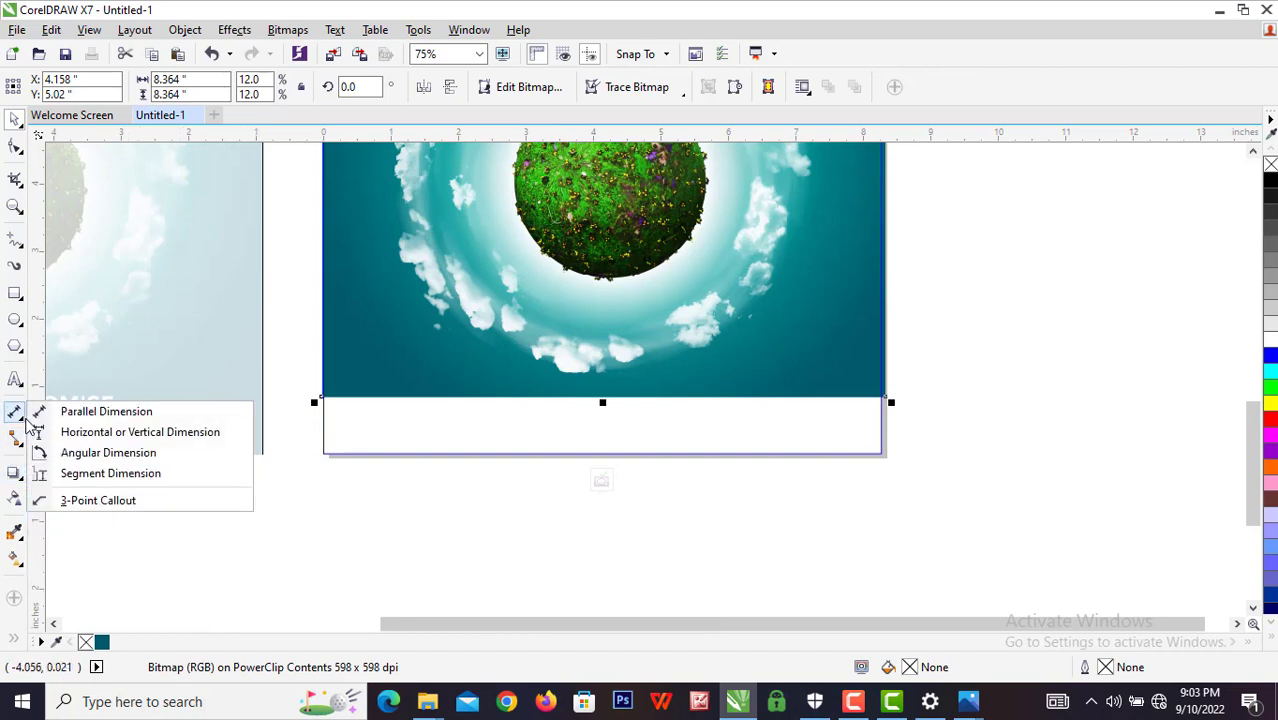
left_click(24, 482)
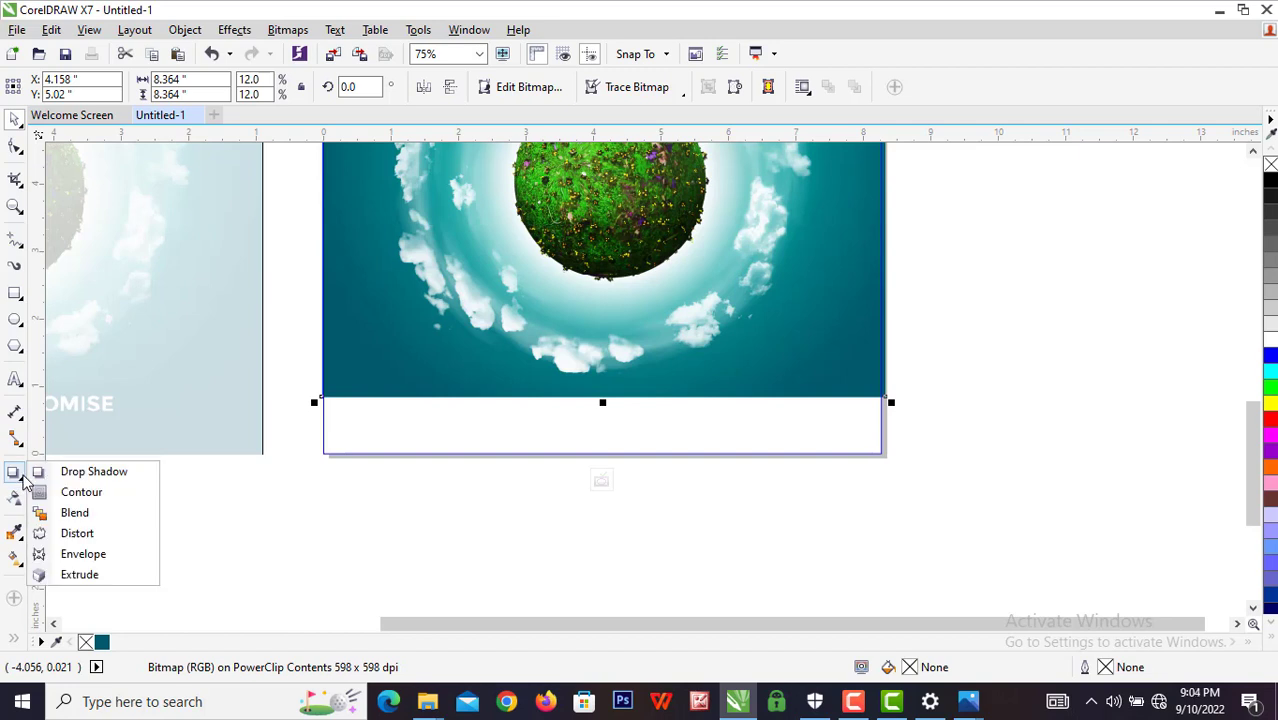
mouse_move(27, 434)
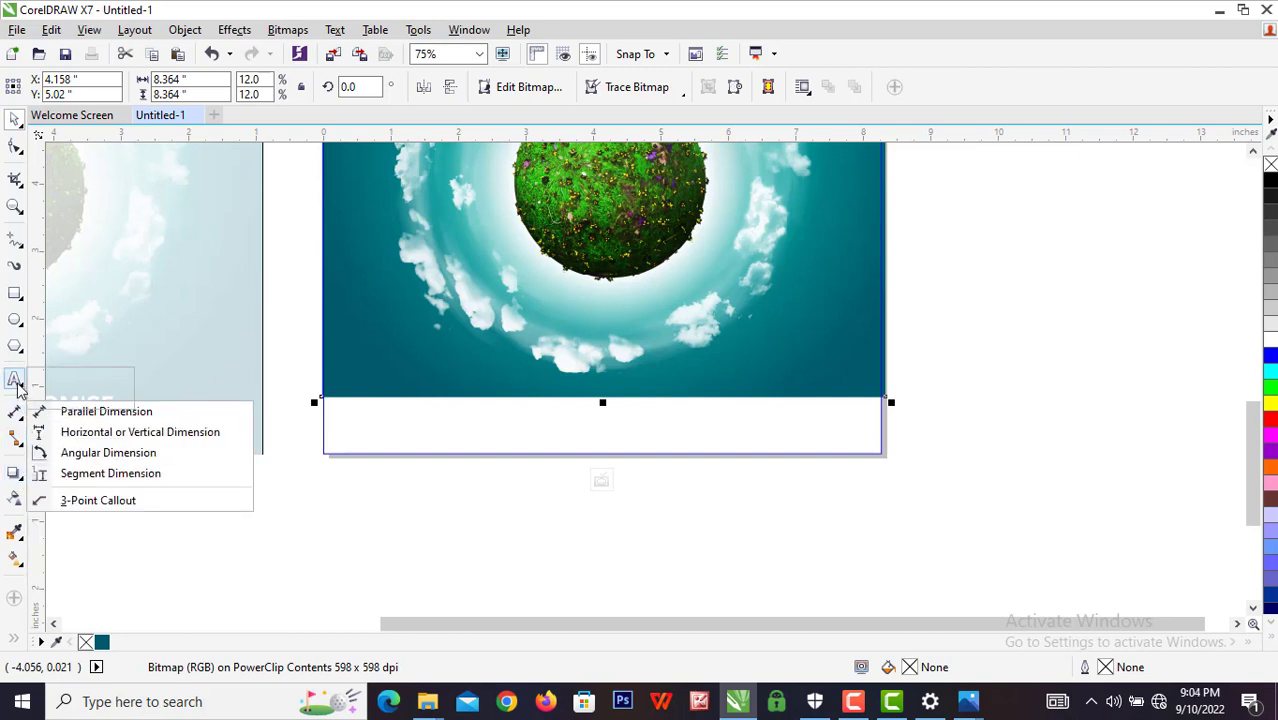
mouse_move(22, 566)
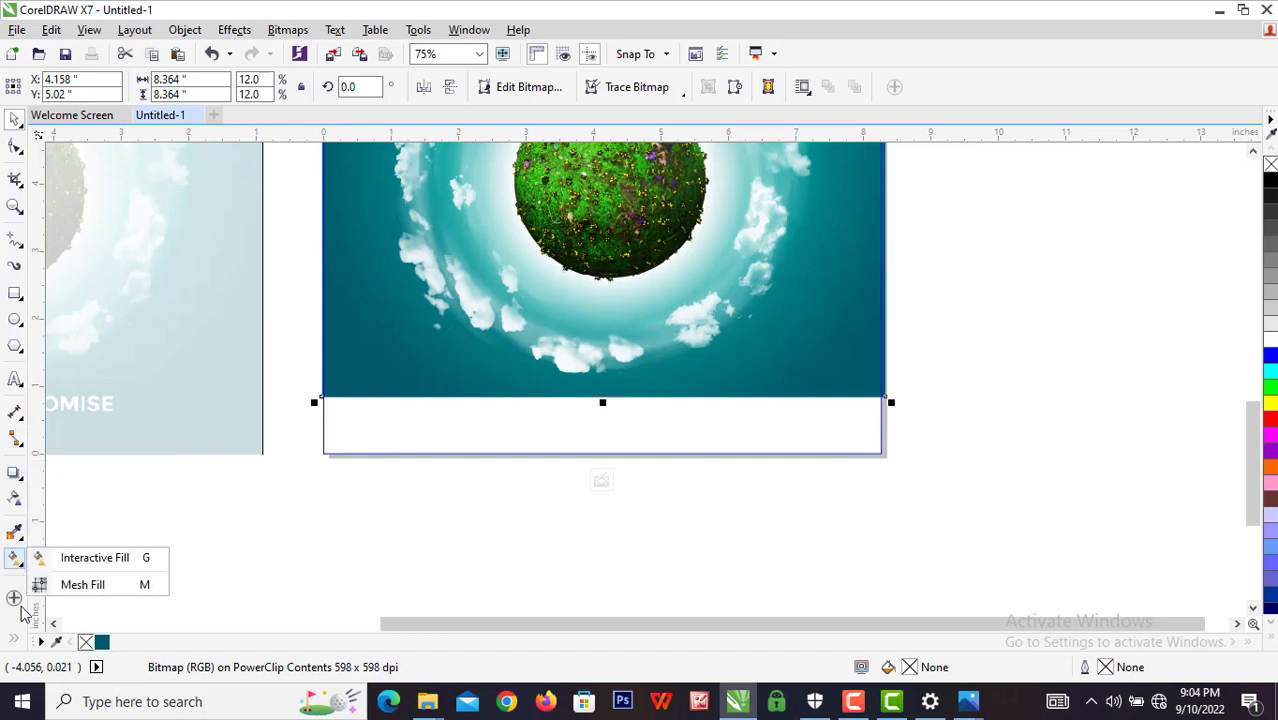
left_click(15, 600)
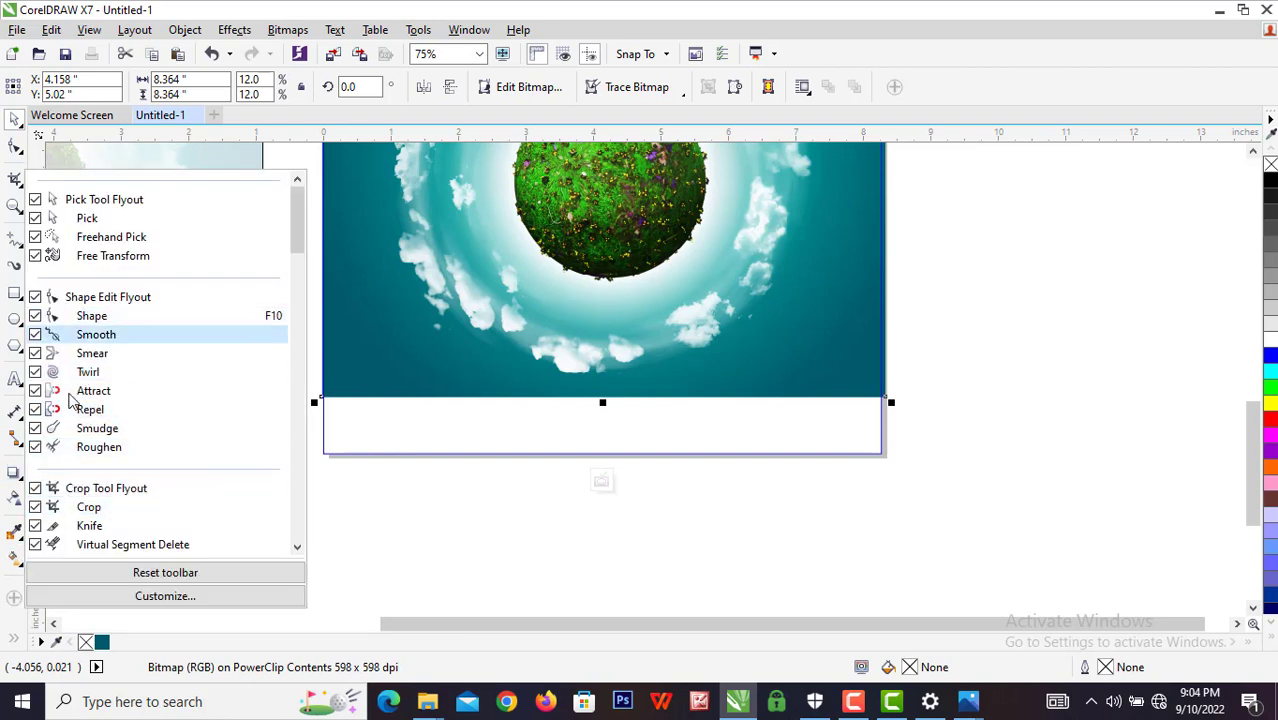
scroll(87, 490, "down", 2)
scroll(90, 495, "down", 7)
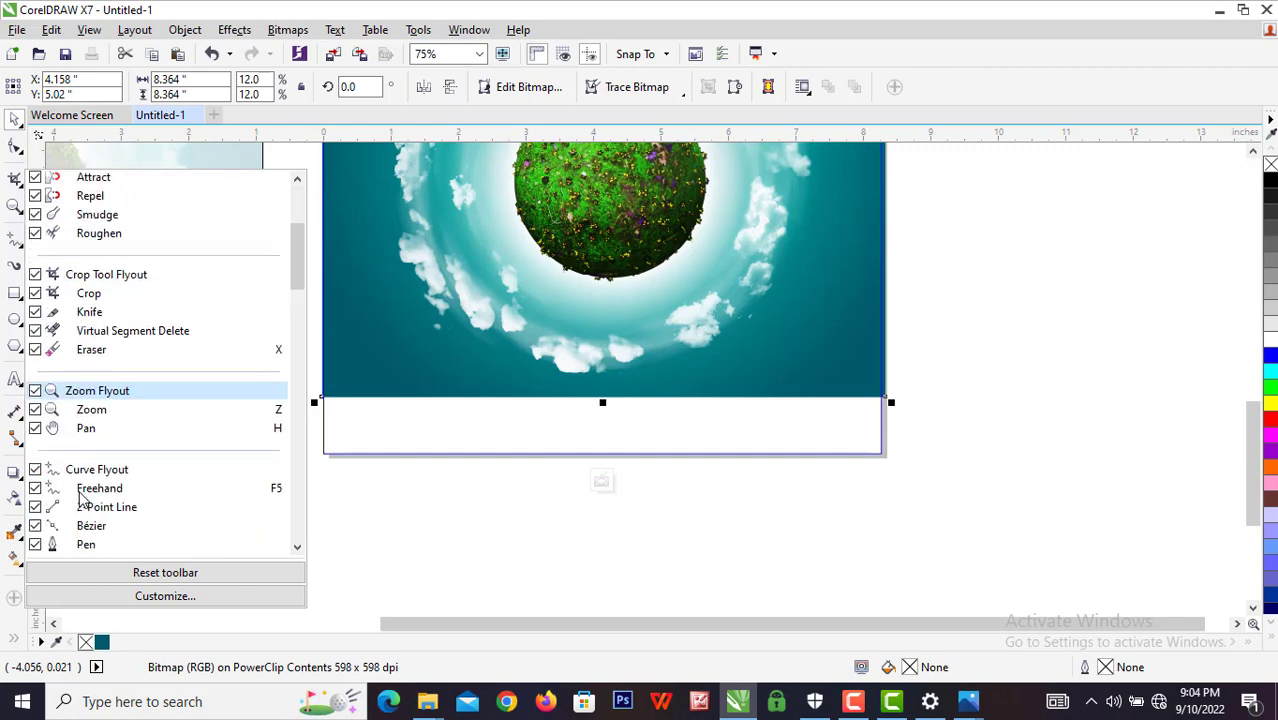
scroll(95, 490, "down", 8)
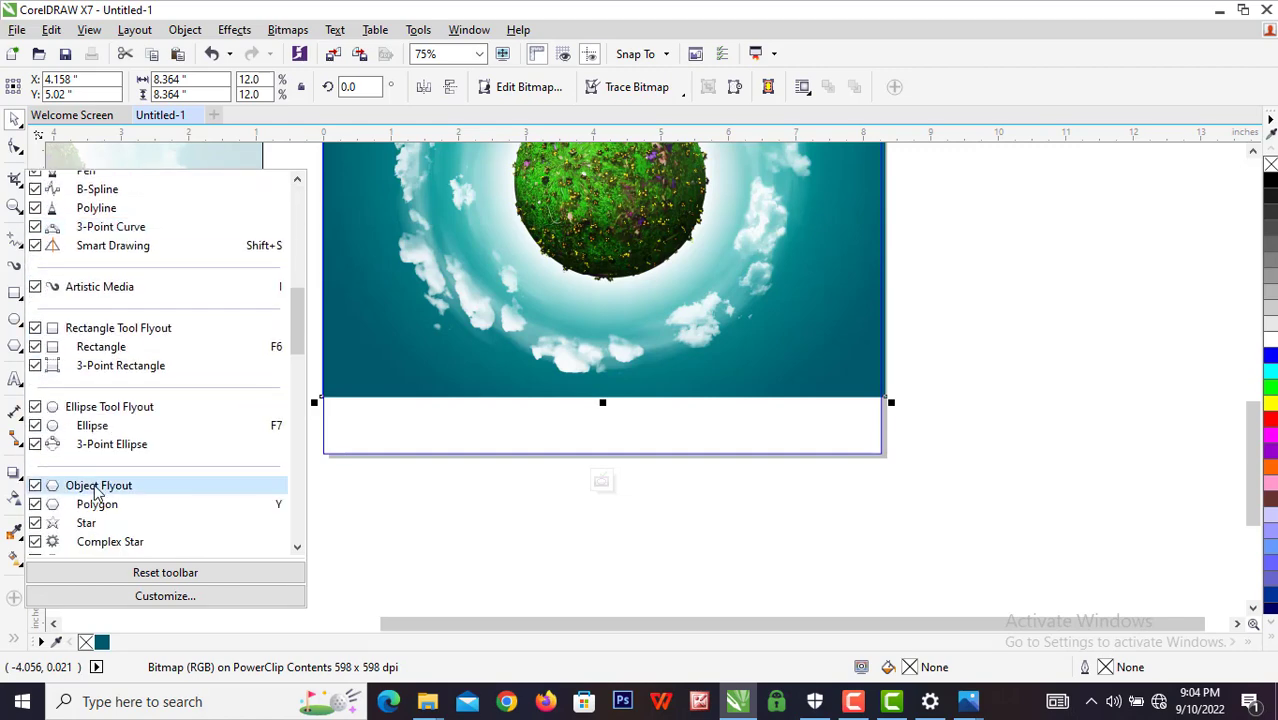
scroll(95, 490, "down", 8)
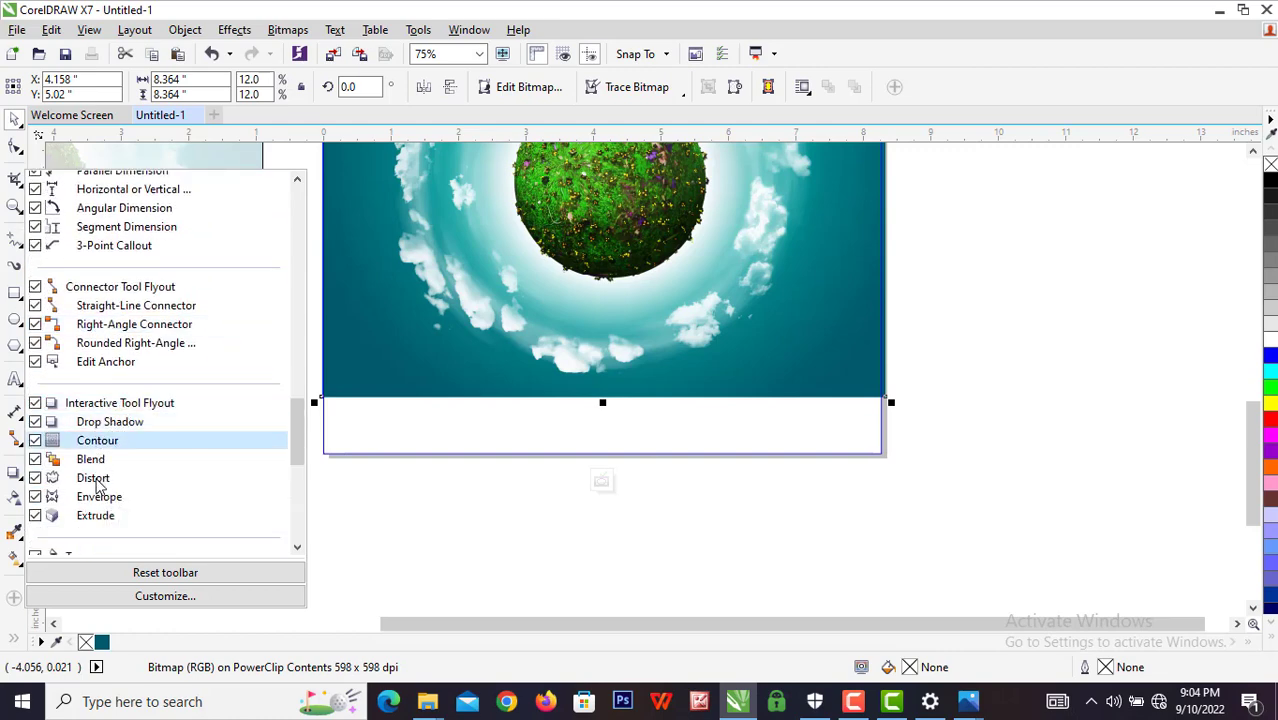
scroll(94, 512, "down", 3)
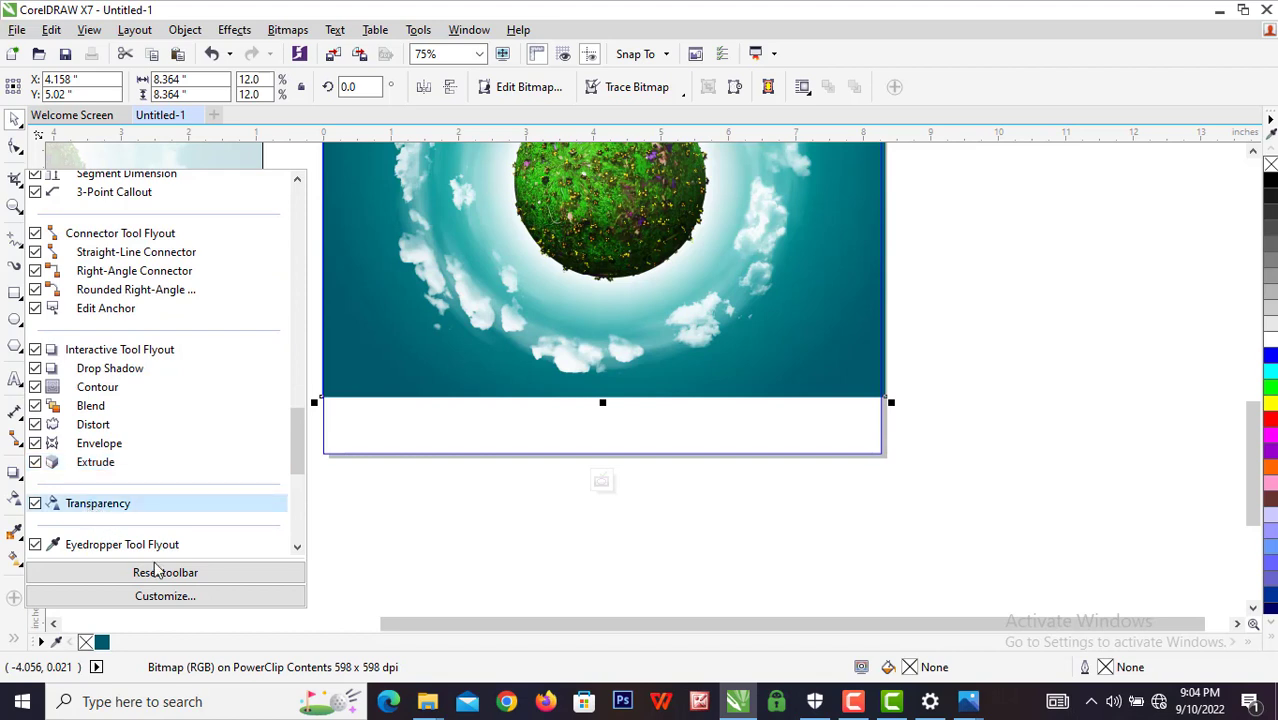
left_click(379, 560)
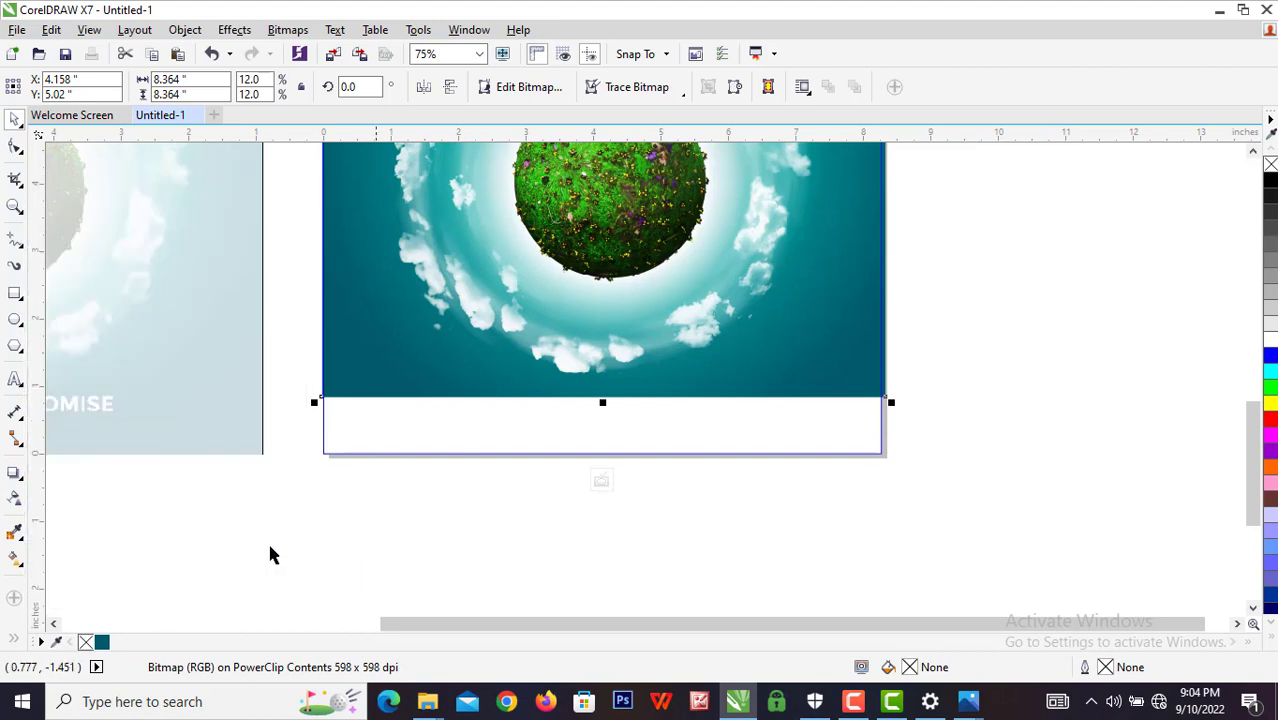
Fade out the image's lower edge with a short downward linear transparency at -90°, starting just below the clouds.
left_click(16, 501)
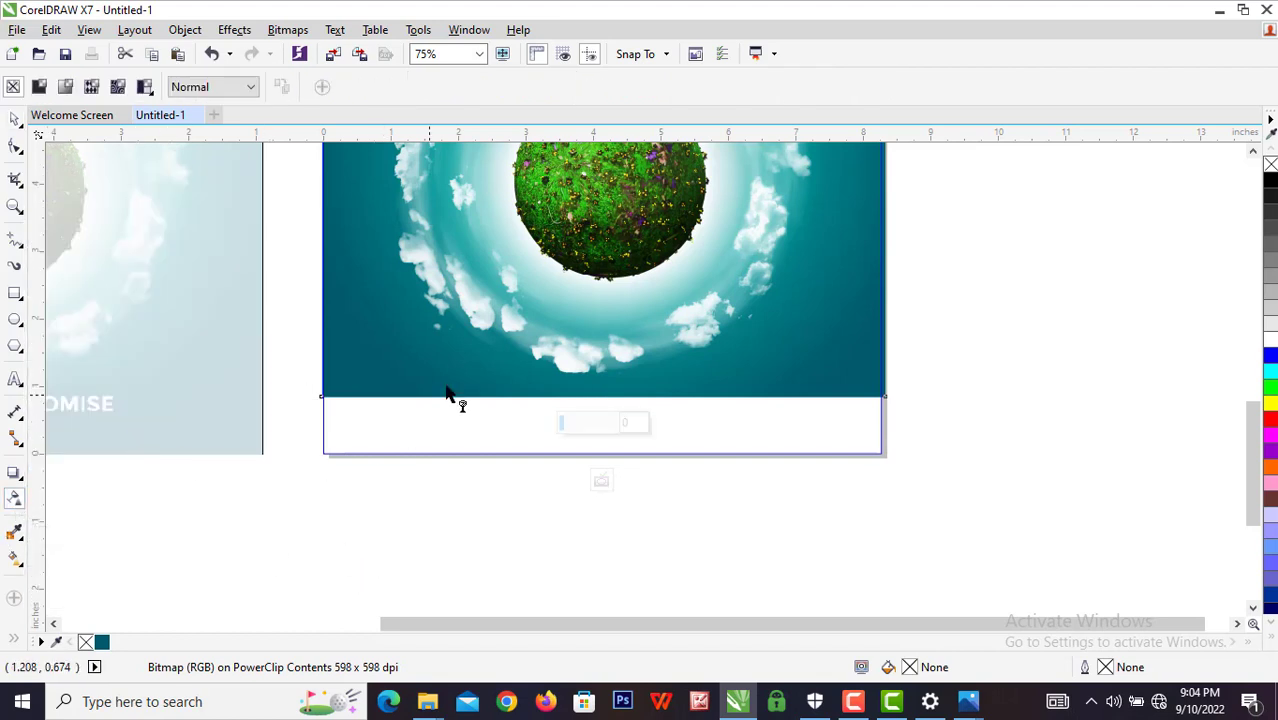
scroll(607, 367, "up", 1)
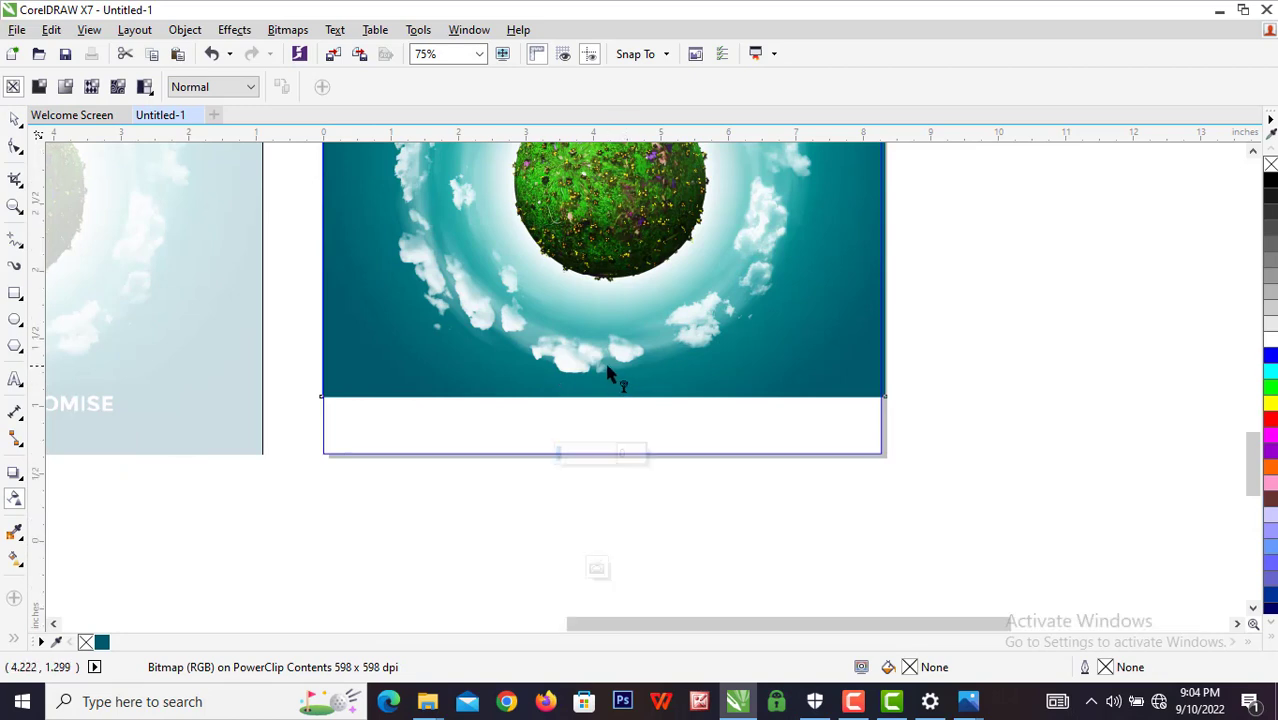
left_click_drag(608, 374, 608, 414)
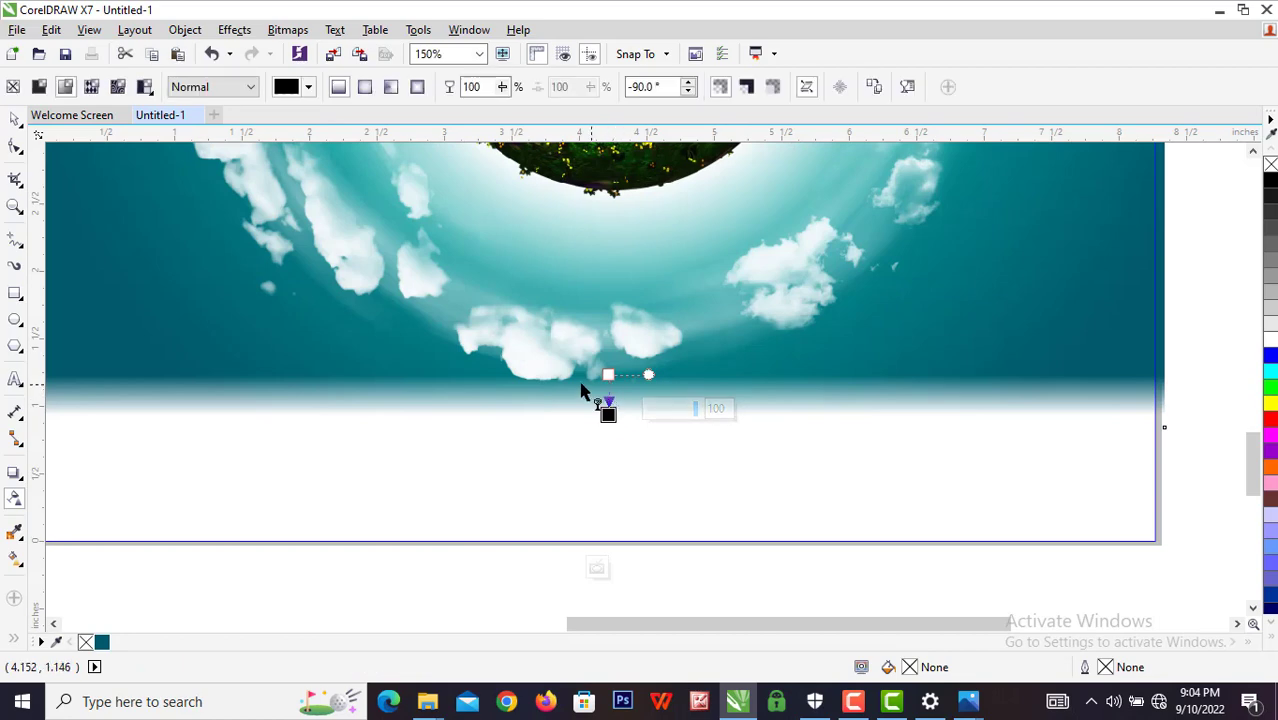
Finish editing the PowerClip and compare the blended lower edge with the reference cover.
right_click(226, 272)
left_click(310, 258)
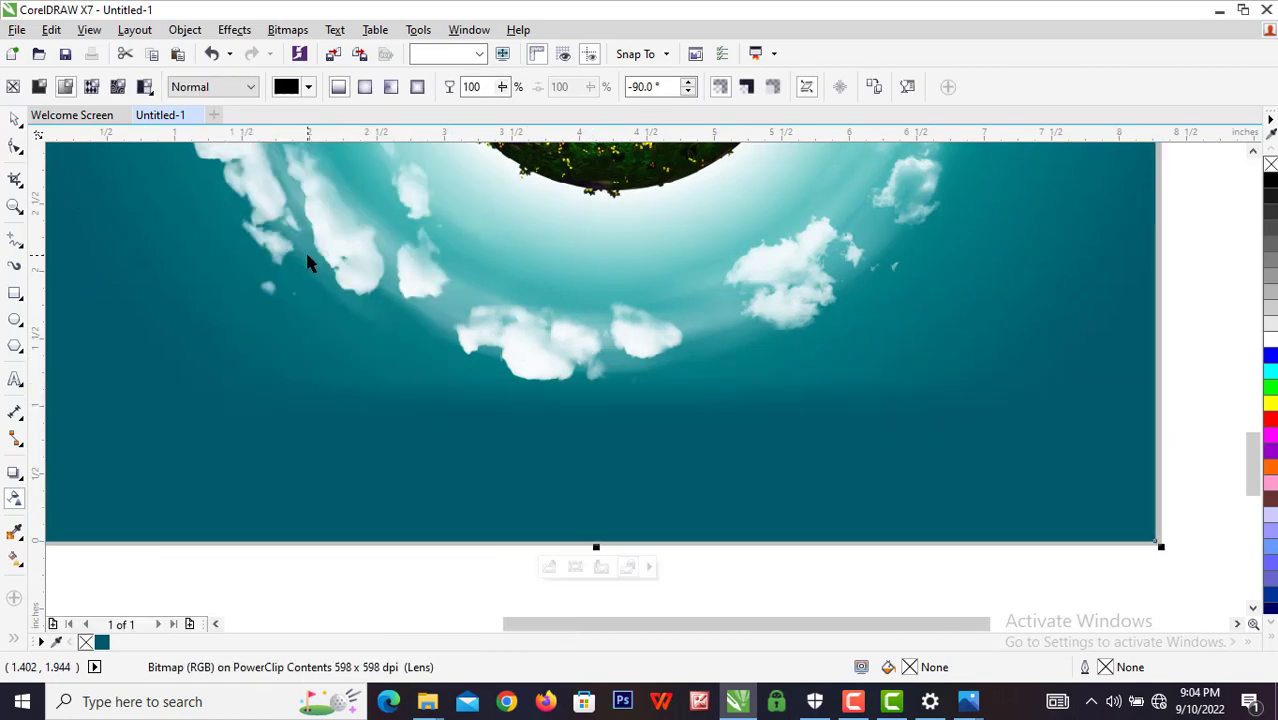
scroll(371, 310, "down", 5)
scroll(370, 323, "up", 3)
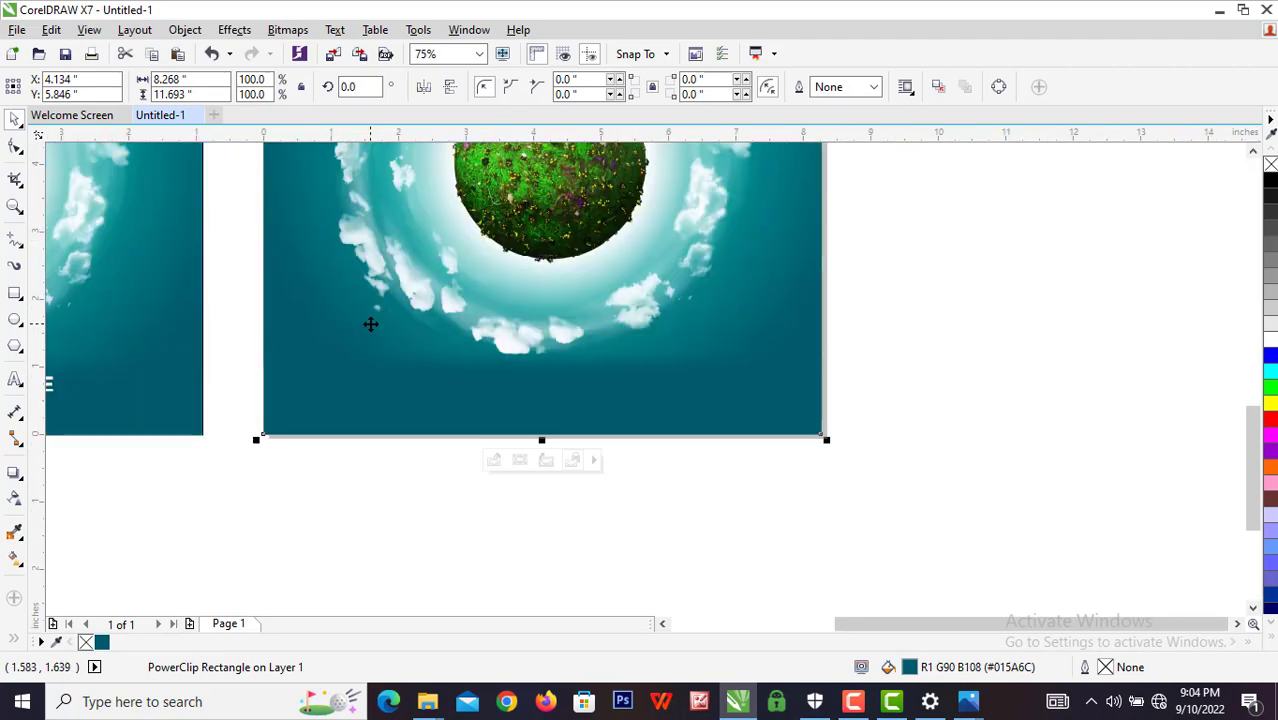
scroll(370, 324, "down", 2)
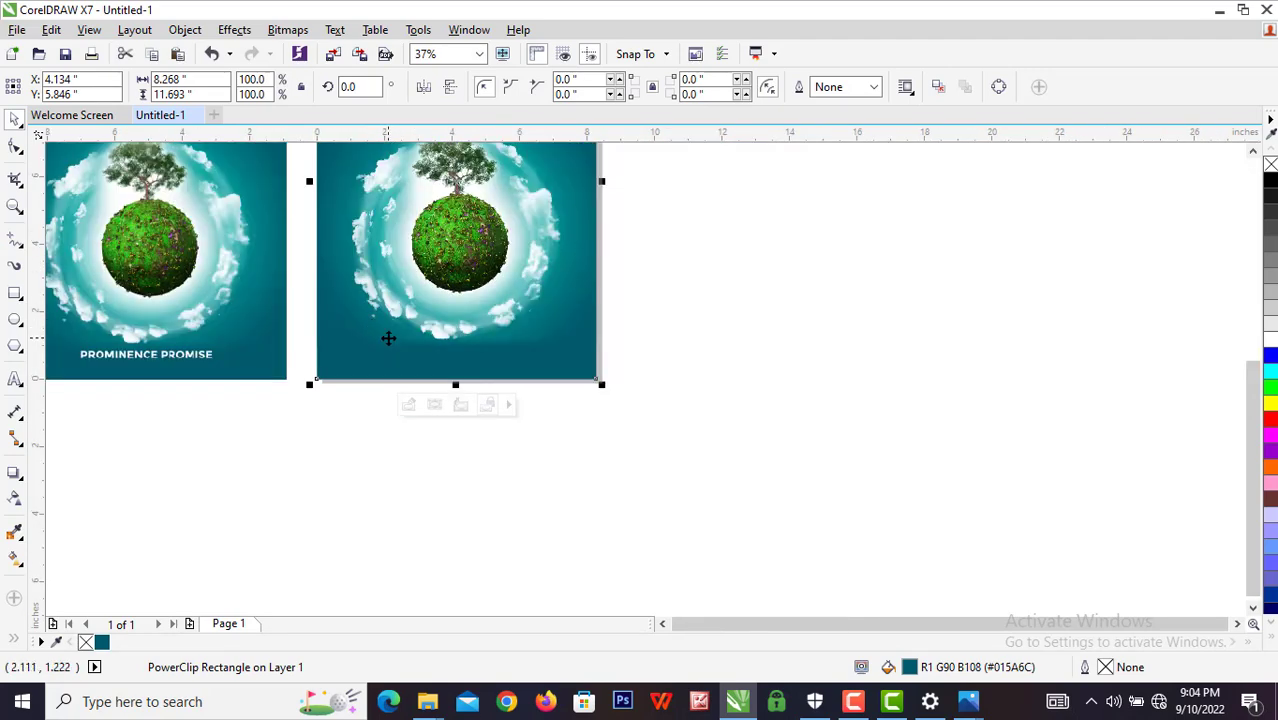
scroll(405, 221, "down", 2)
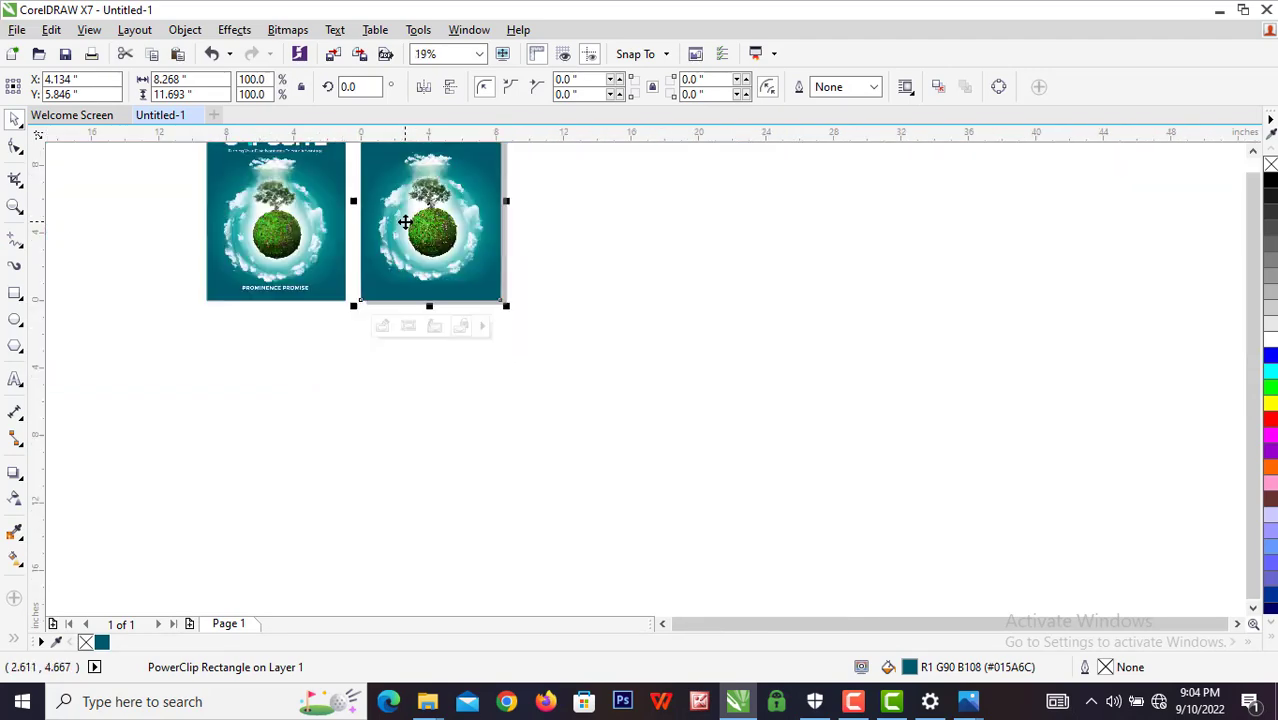
Nudge the green world image inside the page frame slightly to the right.
key("F4")
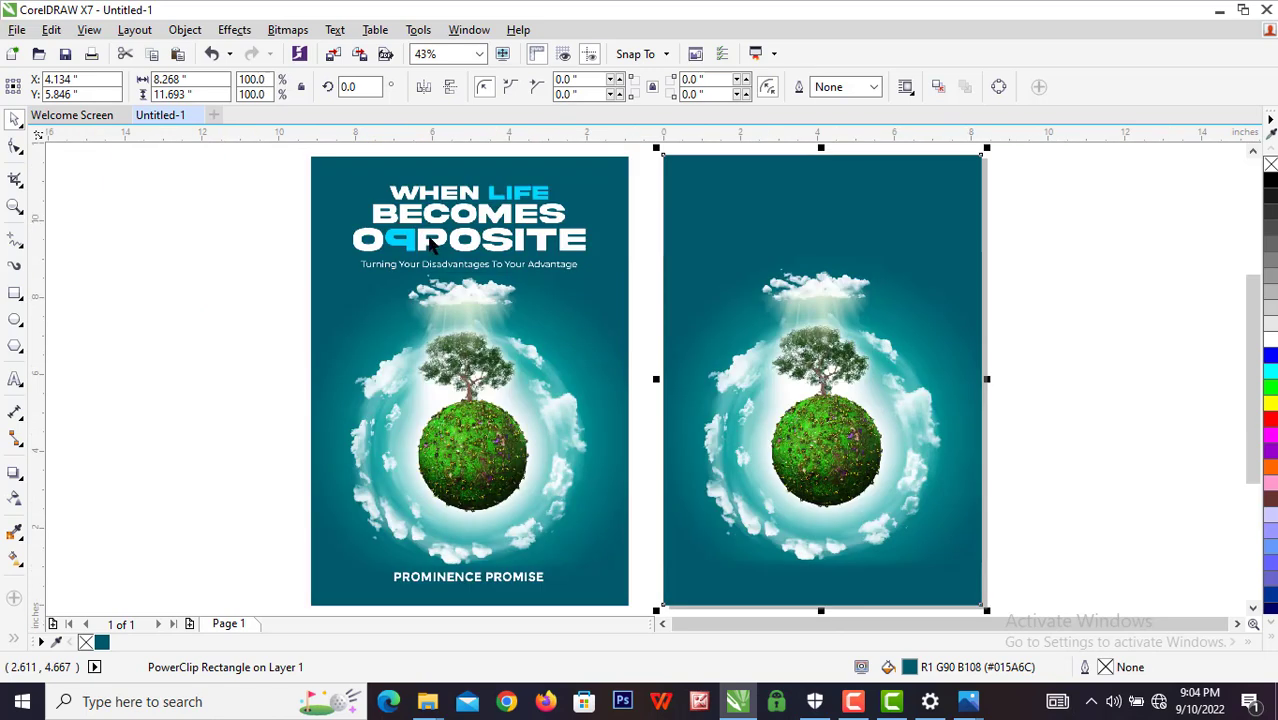
left_click(1107, 452)
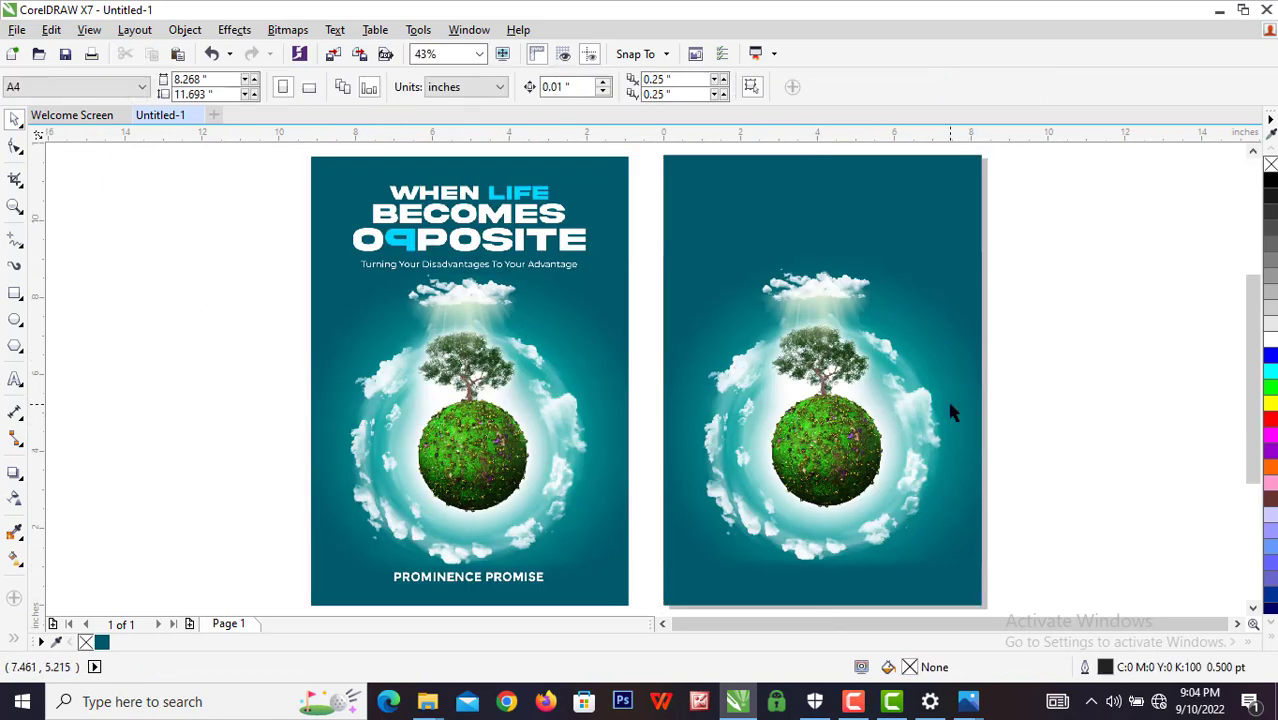
left_click(893, 430)
key("Right")
key("Right")
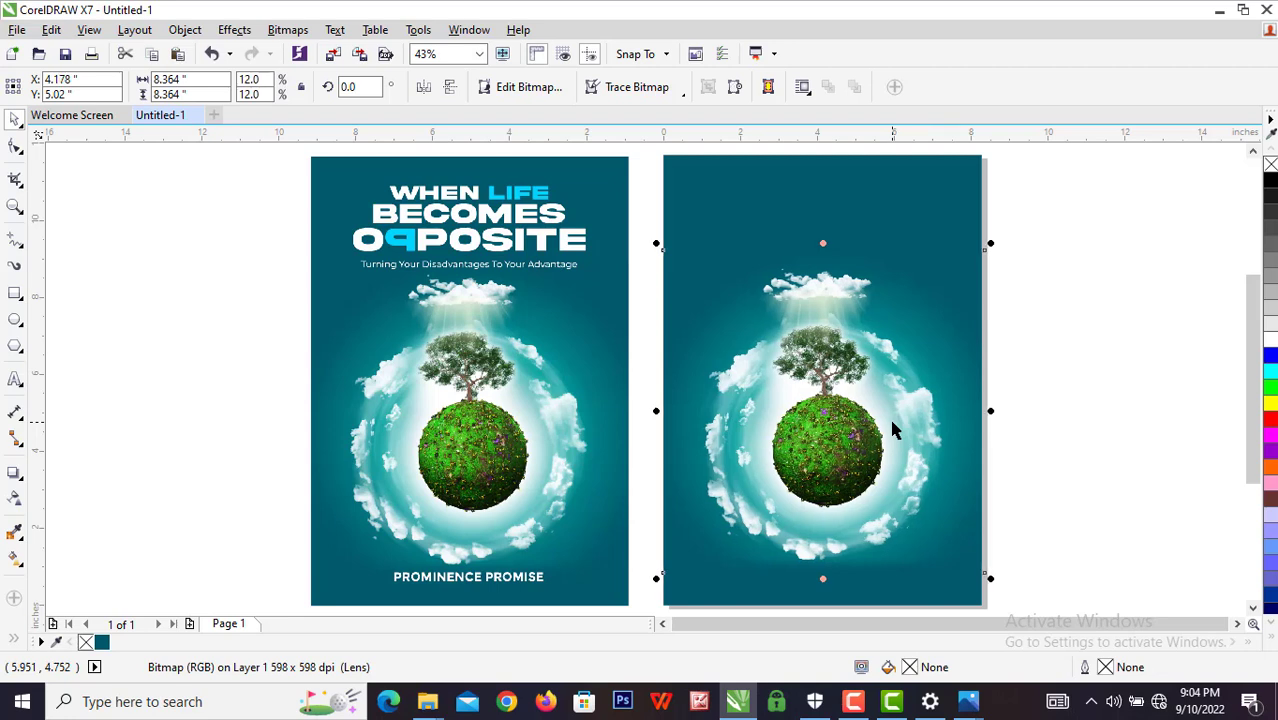
left_click(1030, 362)
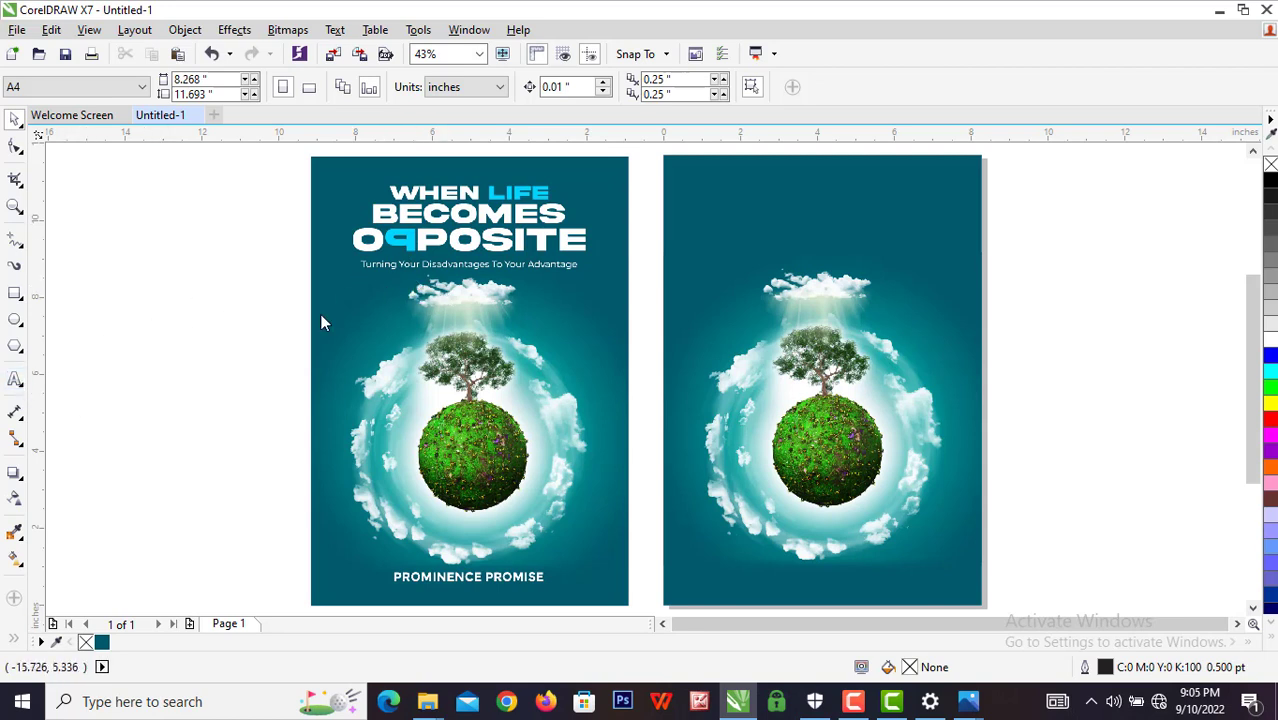
Add the title text "WHEN LIFE BECOMES OPPOSITE" on three lines in the empty area above the clouds.
key("F8")
left_click(777, 190)
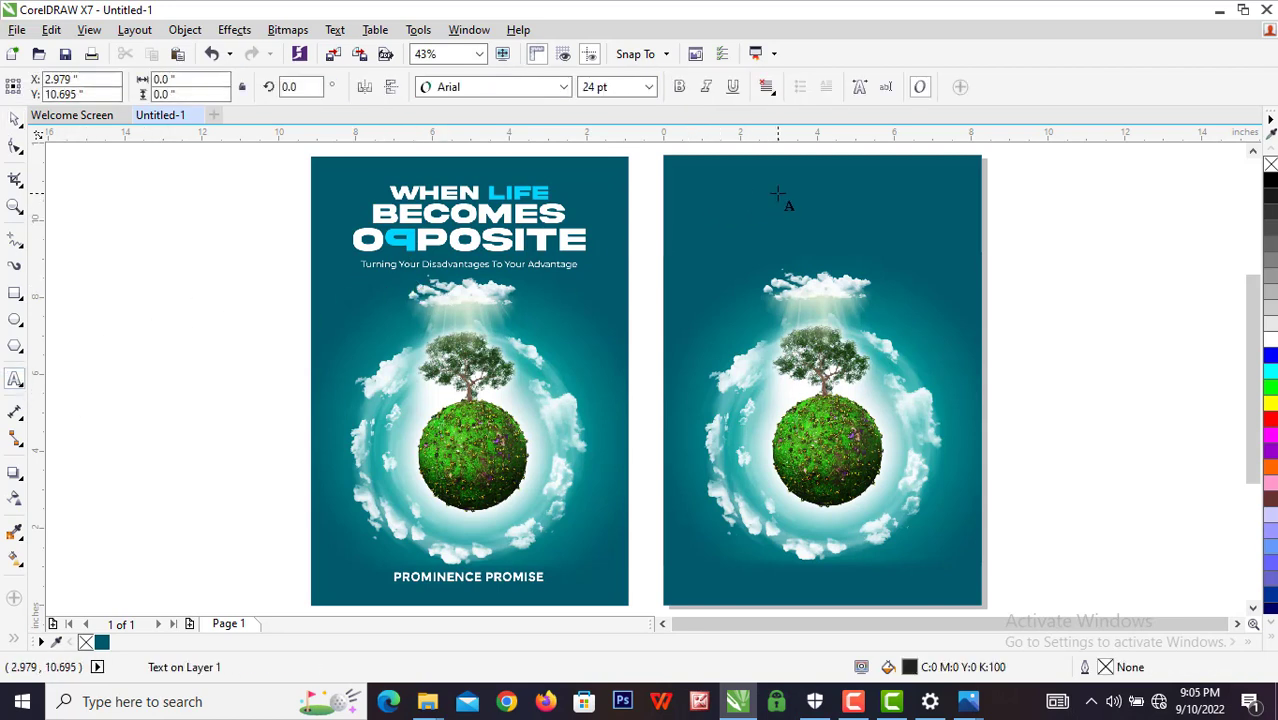
type("when")
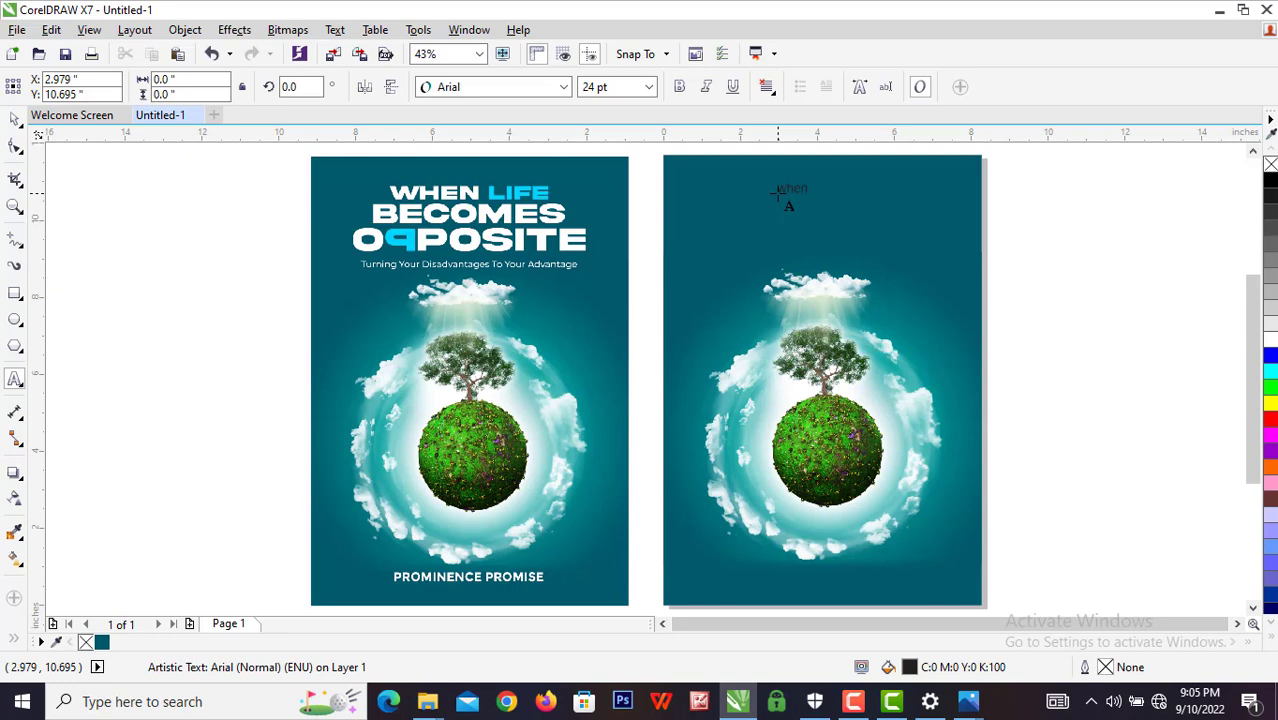
key("ctrl+a")
type("WHE")
left_click(15, 122)
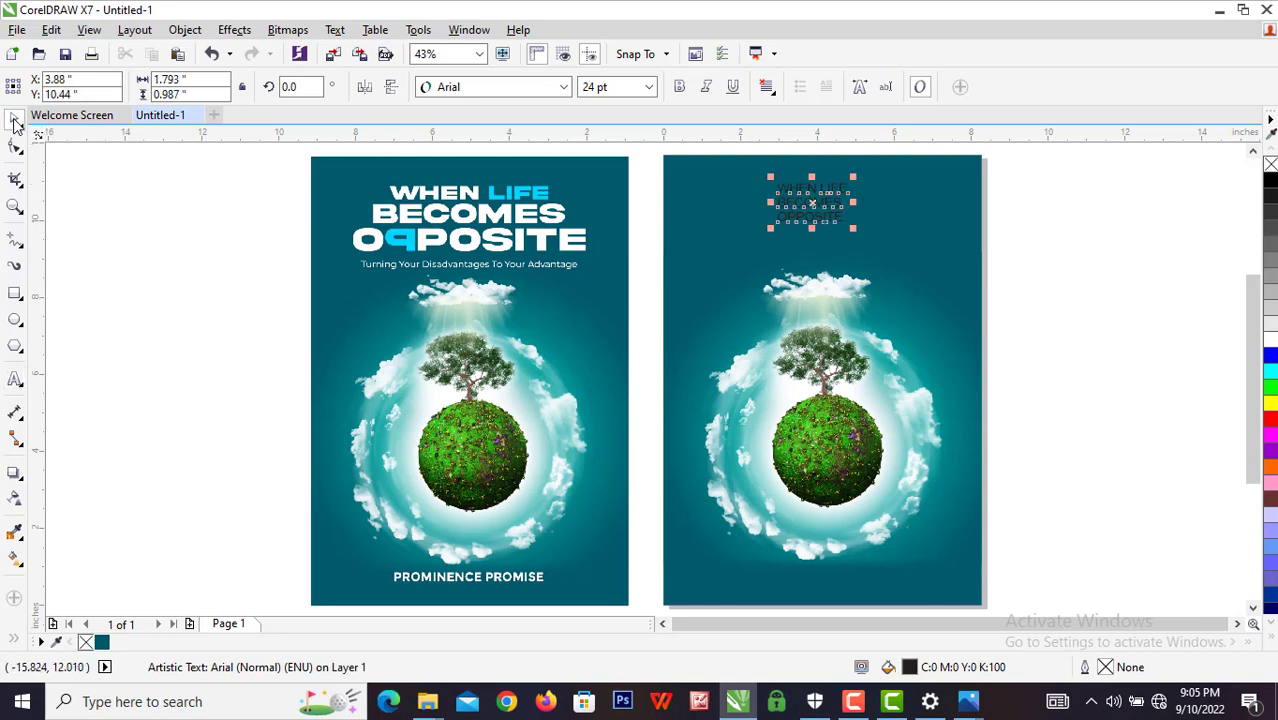
Fill the title text with white and set its font to Akira Expanded.
left_click(1270, 340)
left_click(564, 87)
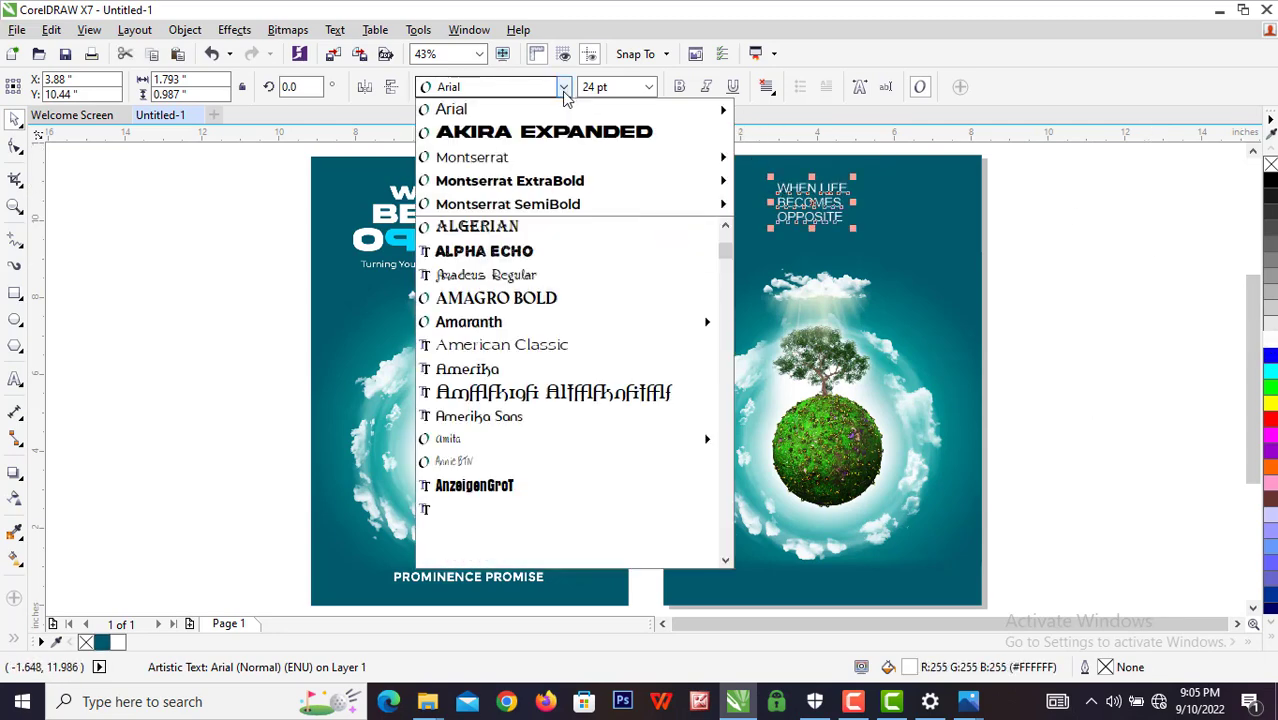
left_click(545, 131)
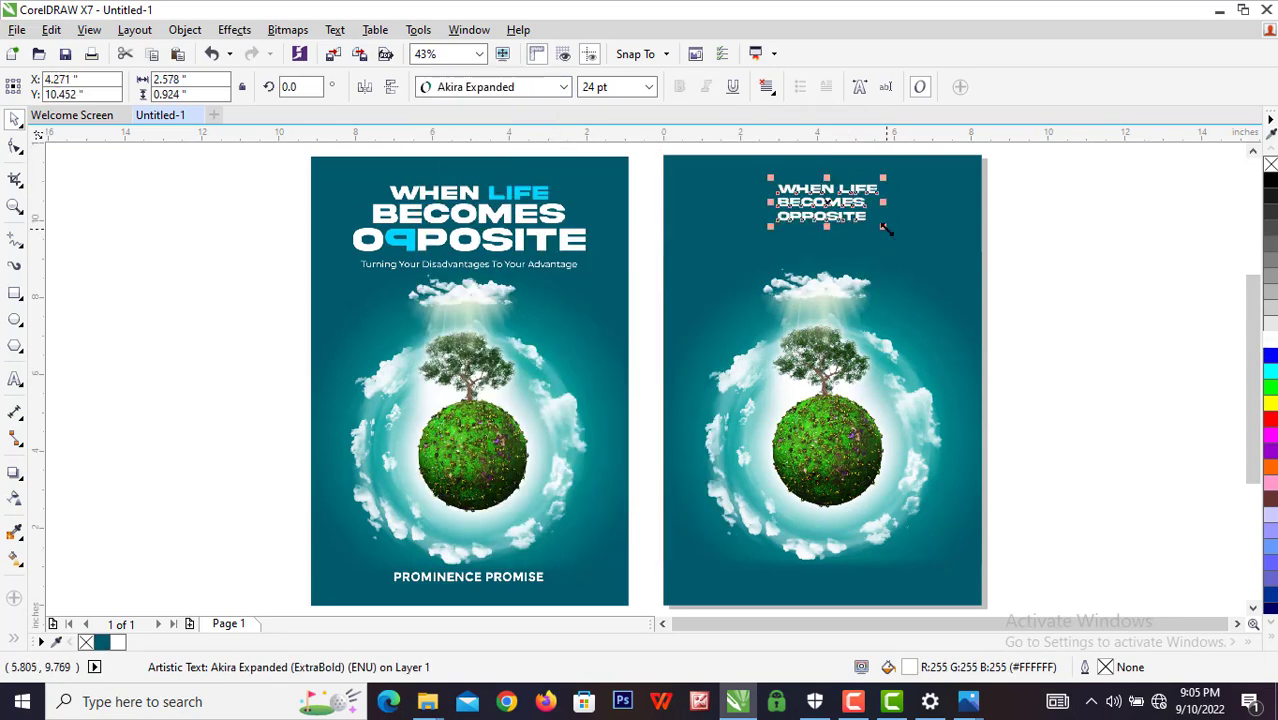
Enlarge the title to about 46 pt and move it down so it sits just above the clouds.
left_click_drag(885, 228, 935, 264)
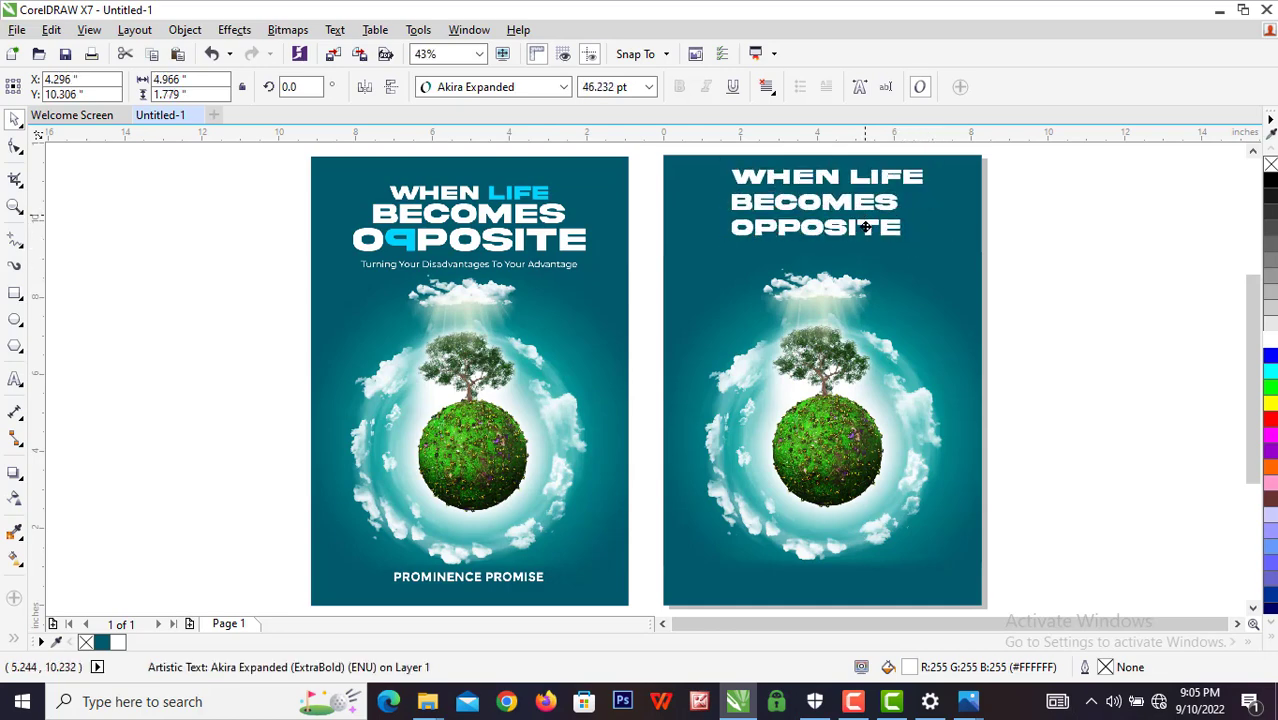
left_click_drag(866, 228, 868, 255)
left_click(1065, 268)
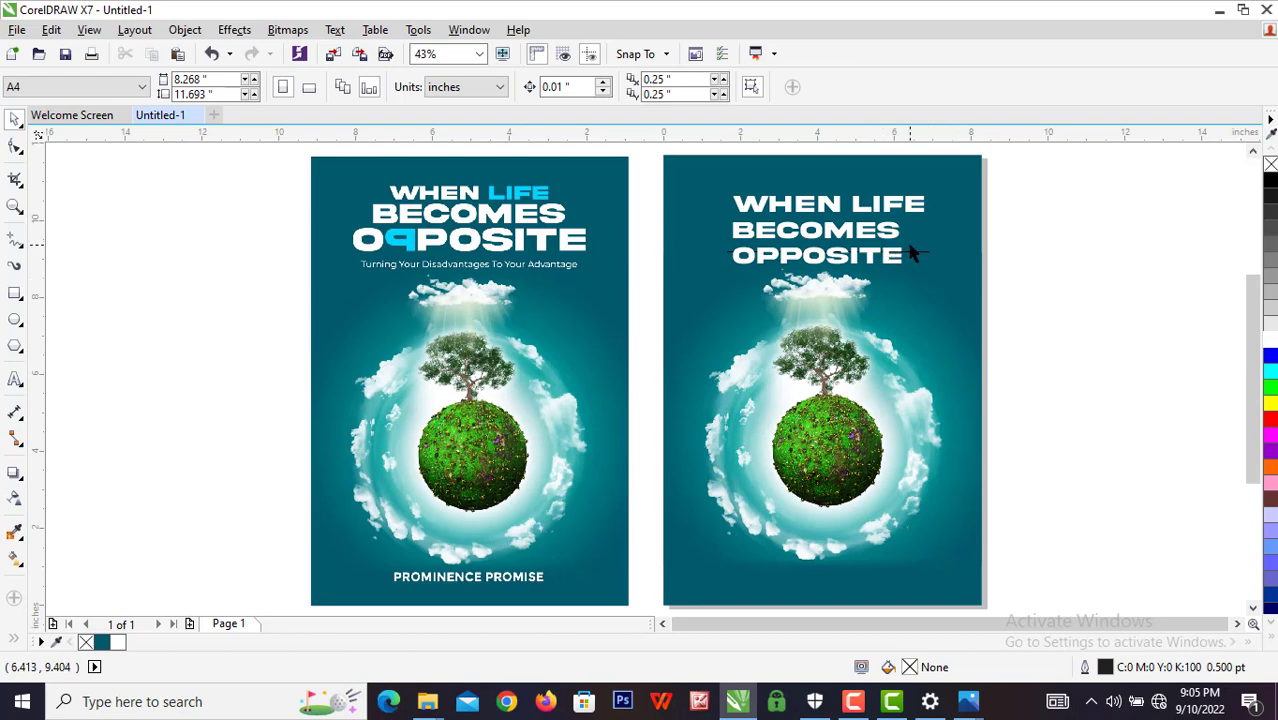
scroll(910, 248, "up", 3)
scroll(911, 246, "down", 2)
scroll(911, 246, "down", 2)
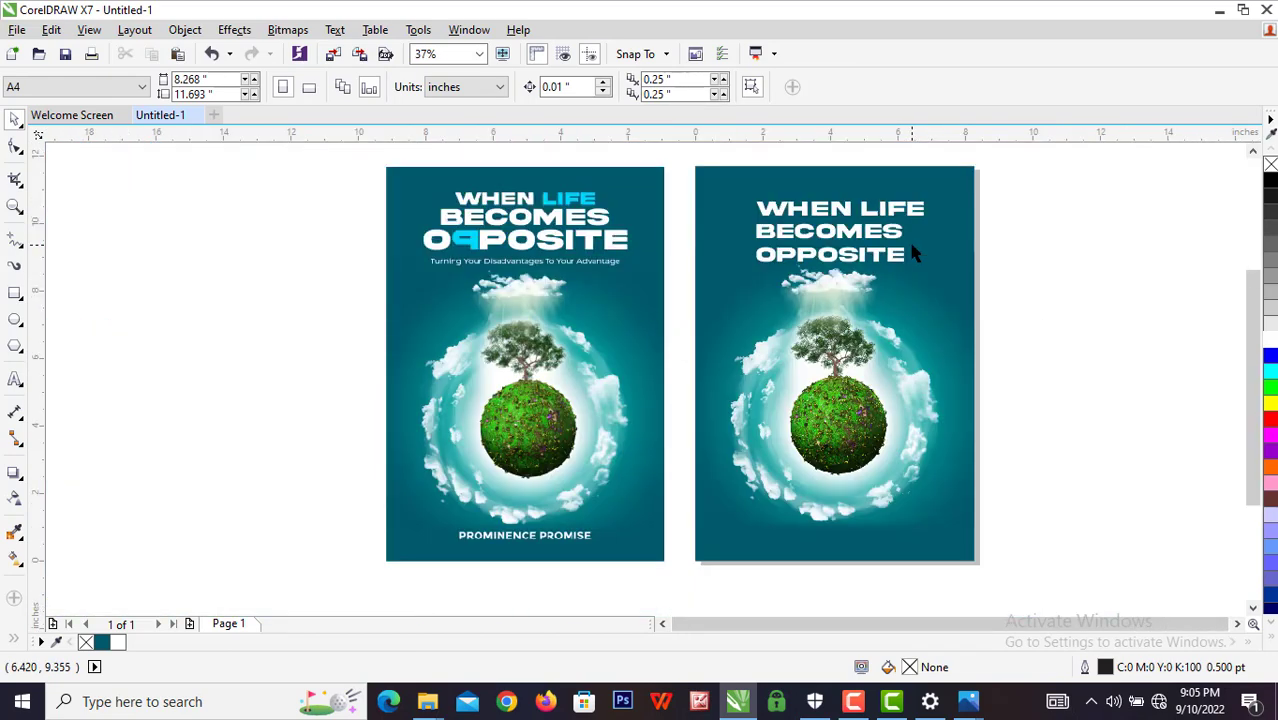
scroll(908, 246, "up", 1)
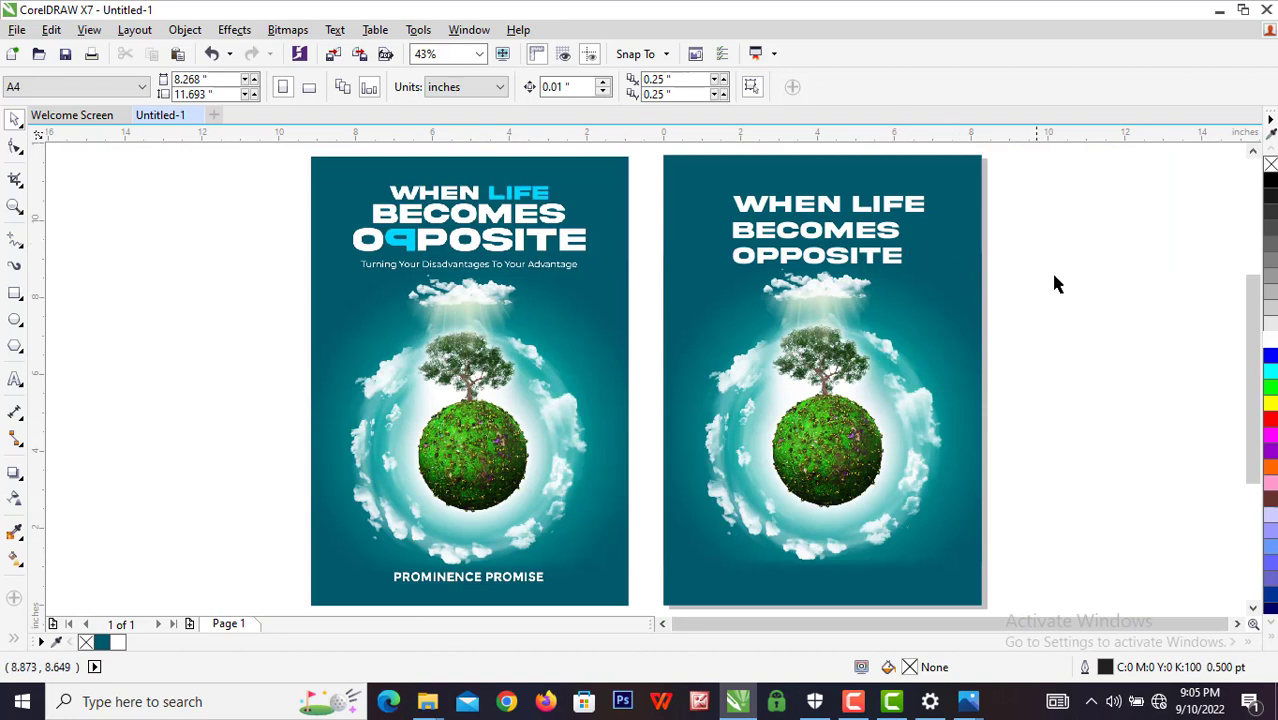
Add a vertical guideline at about X 0.69 in and draw a margin rectangle about 0.80 × 0.85 in beside the reference cover.
left_click_drag(34, 338, 689, 343)
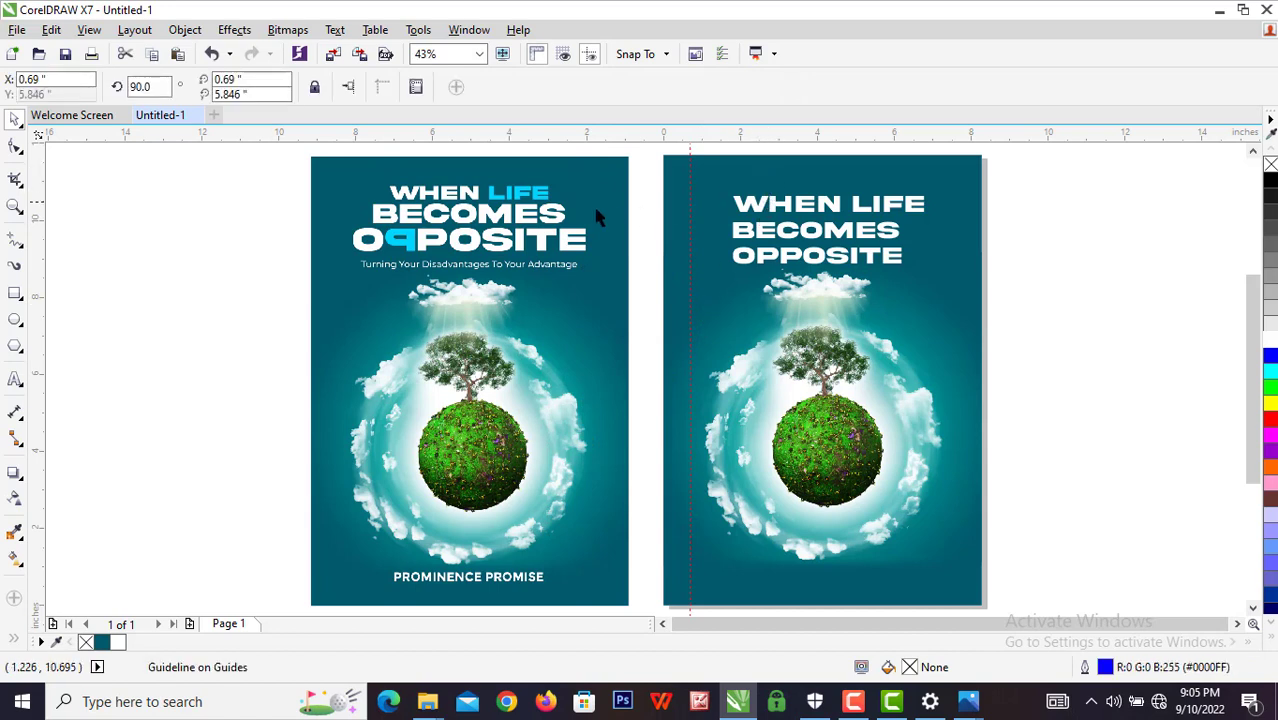
left_click(37, 296)
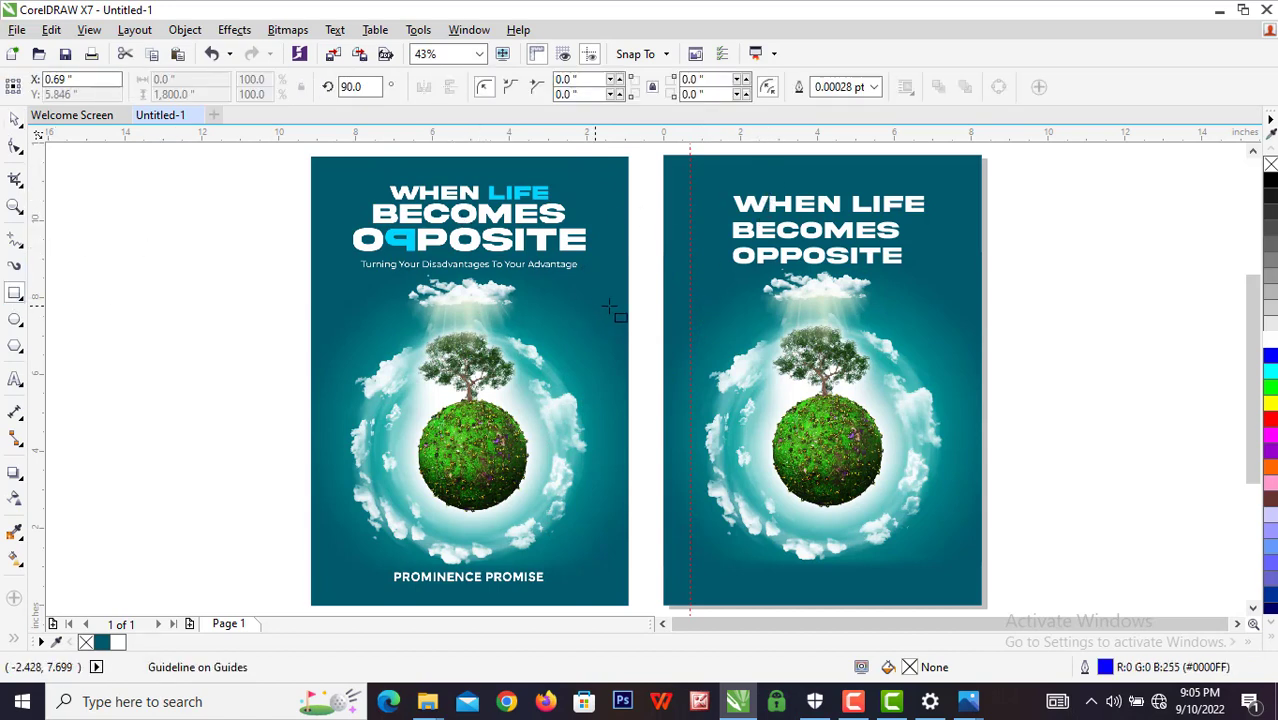
left_click_drag(221, 293, 253, 325)
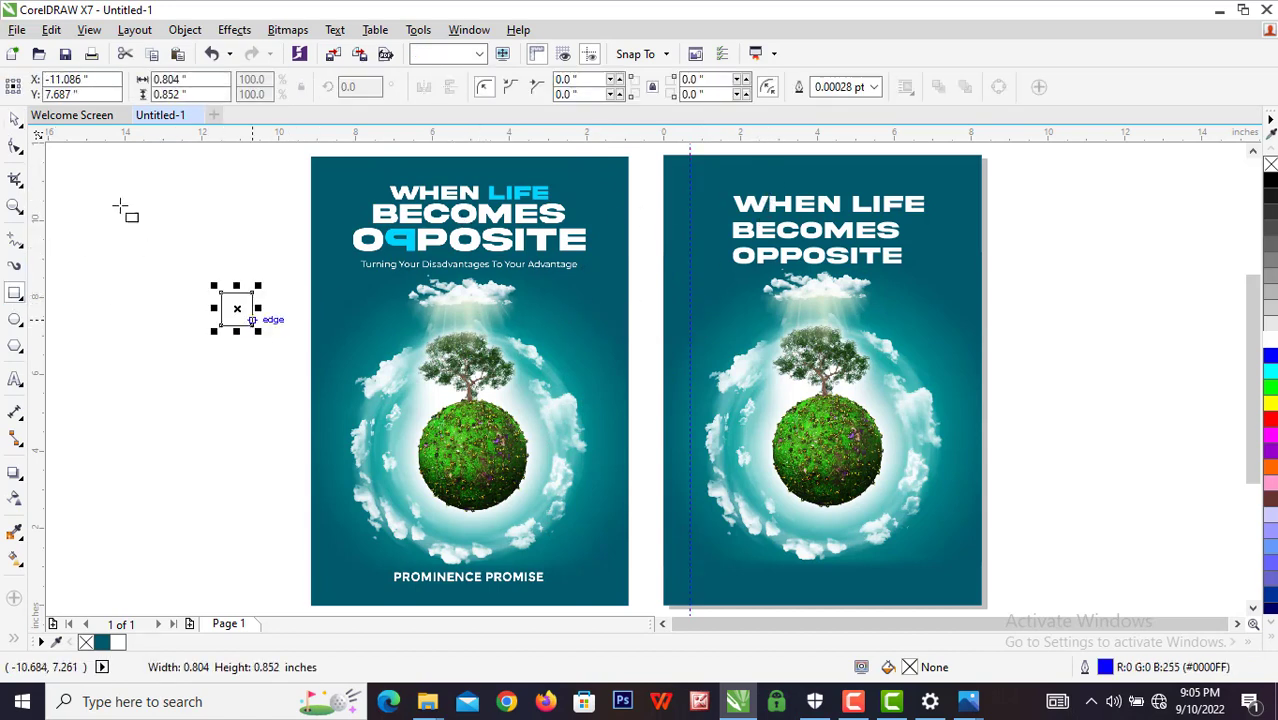
Set the small rectangle's position to X 0.5 in and Y 0.5 in.
left_click_drag(91, 79, 2, 79)
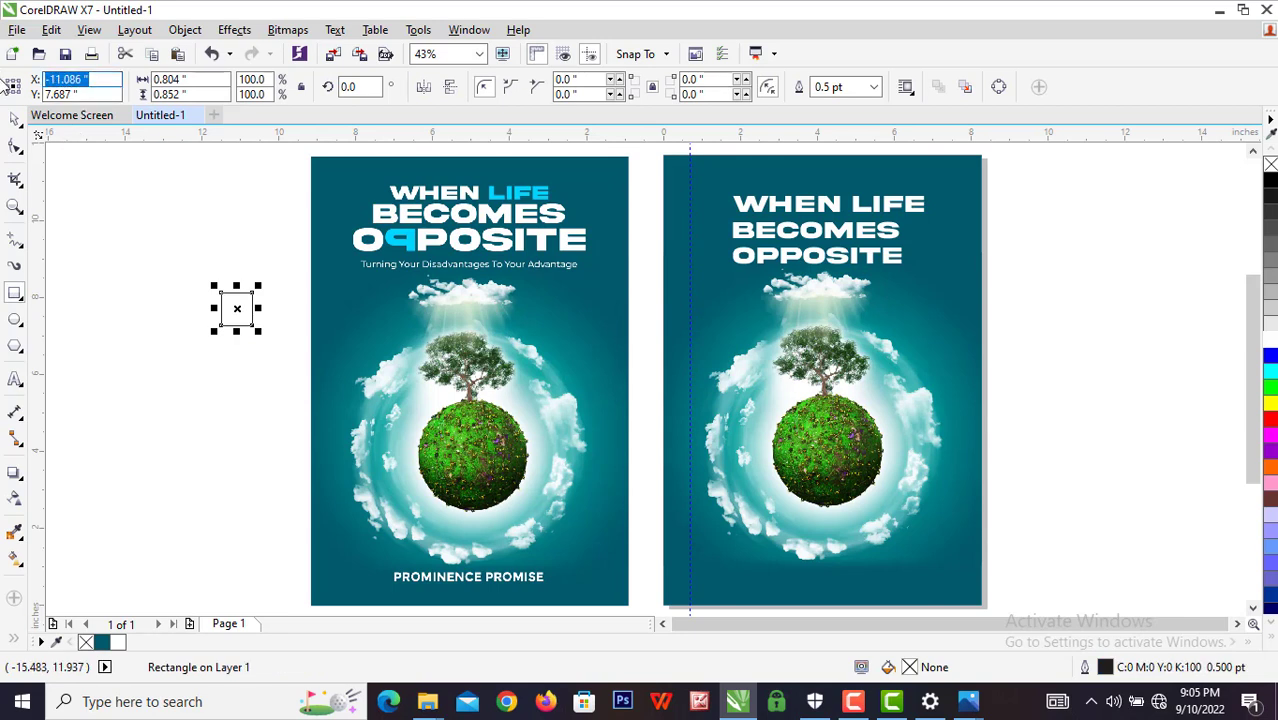
type("0.5")
left_click_drag(78, 94, 3, 97)
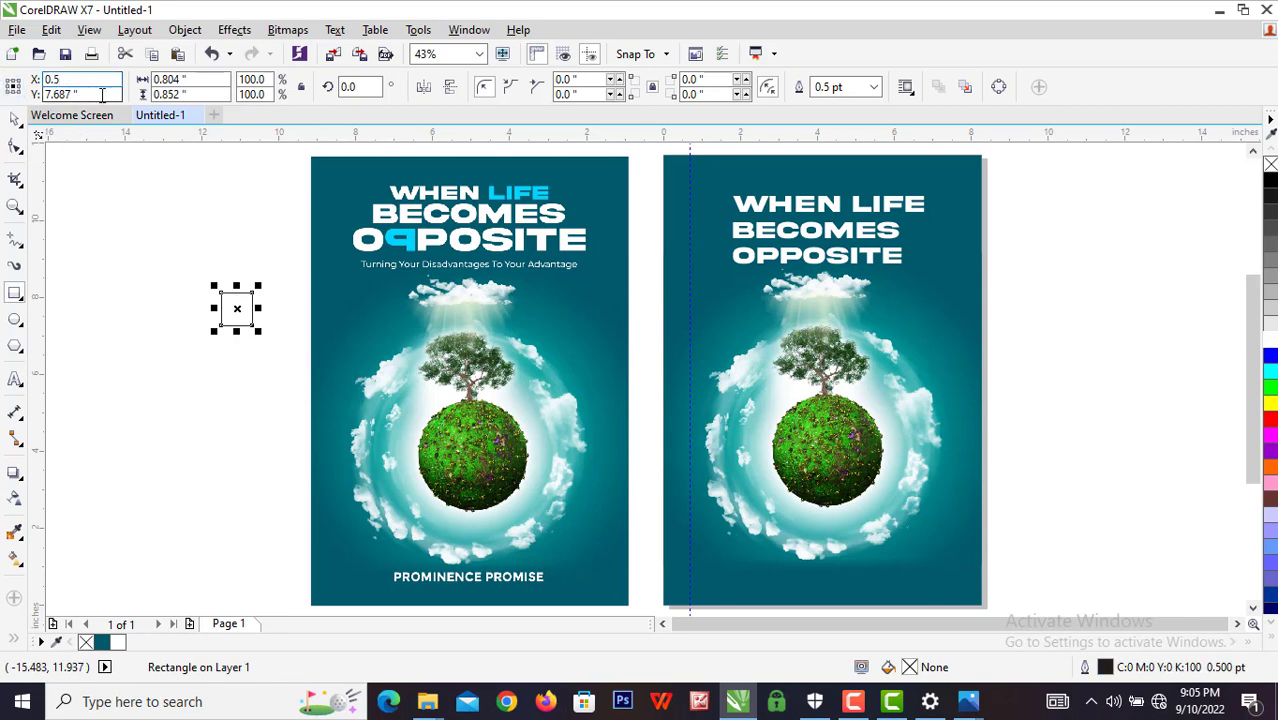
type("0")
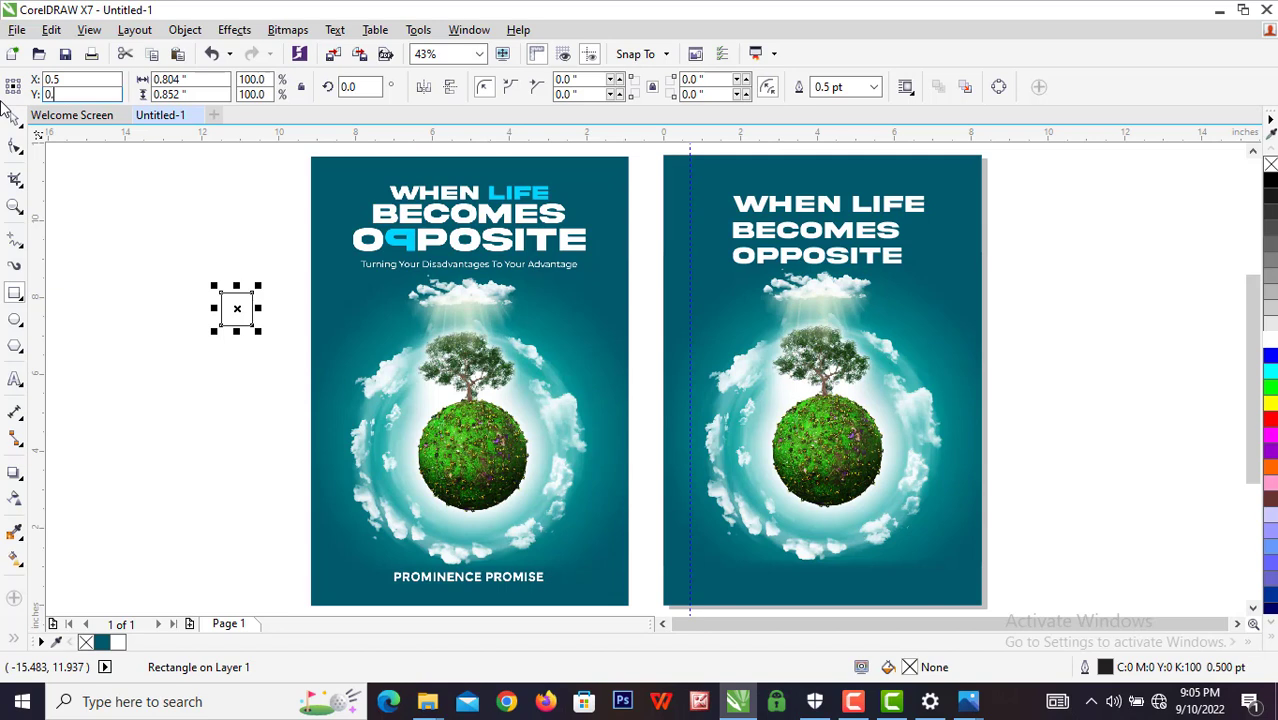
type(".5")
key("Return")
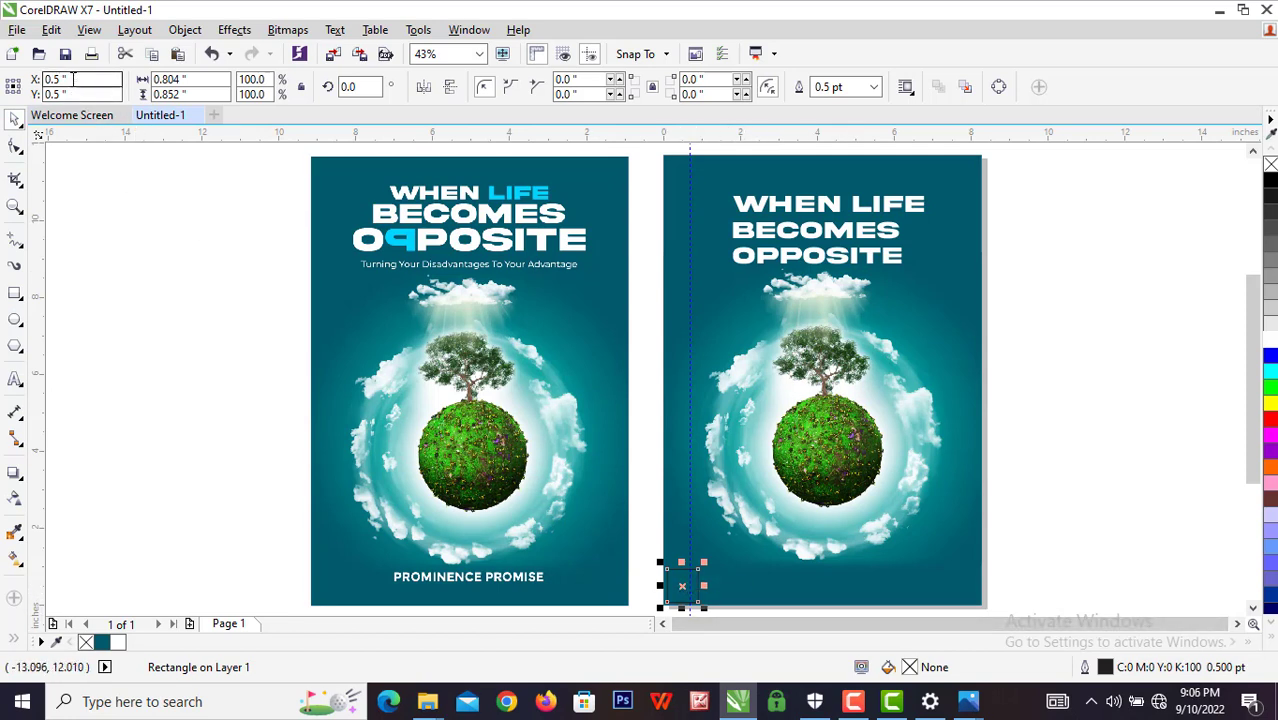
Change the small rectangle's position to X 0.3 in and Y 0.3 in.
left_click_drag(73, 79, 54, 79)
type("4")
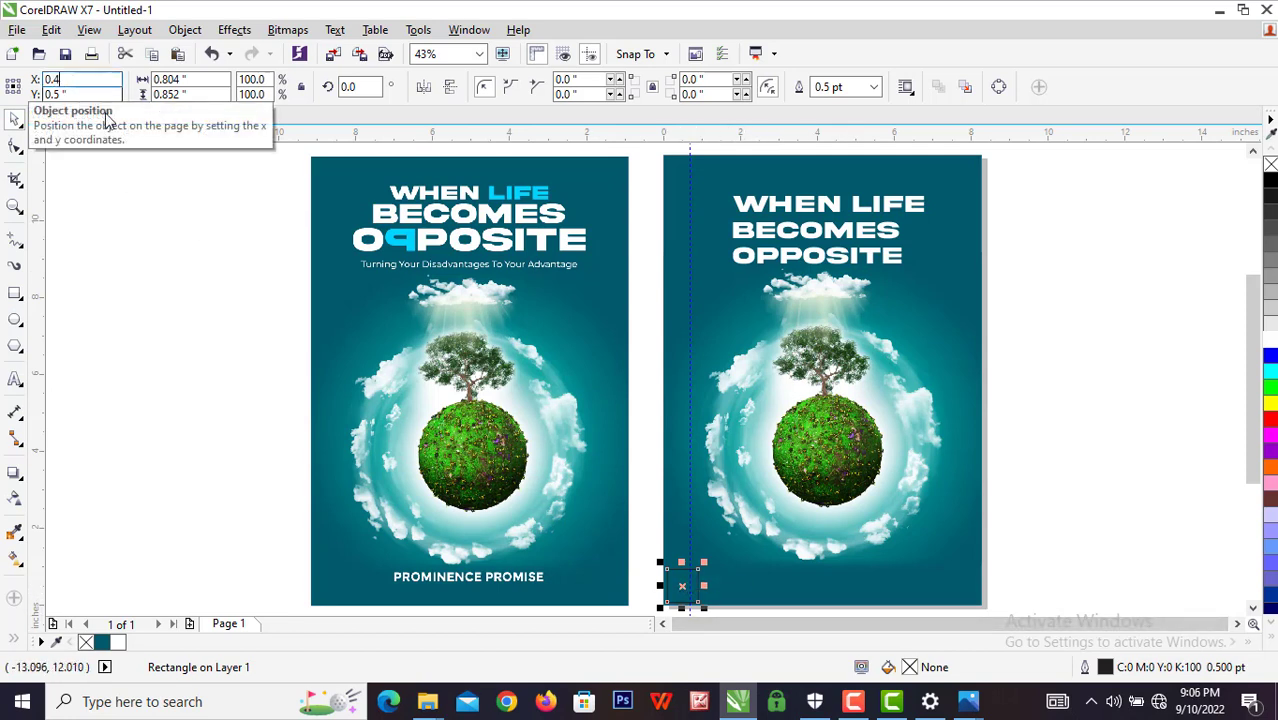
type("3")
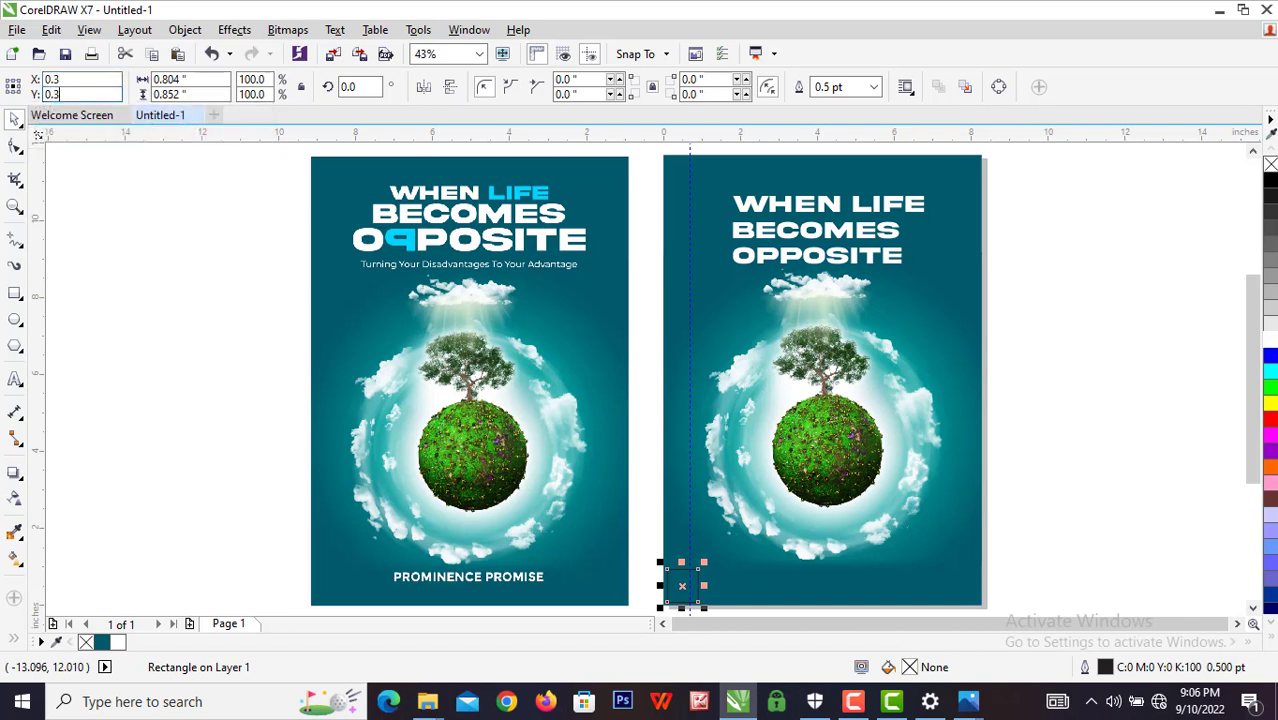
key("Return")
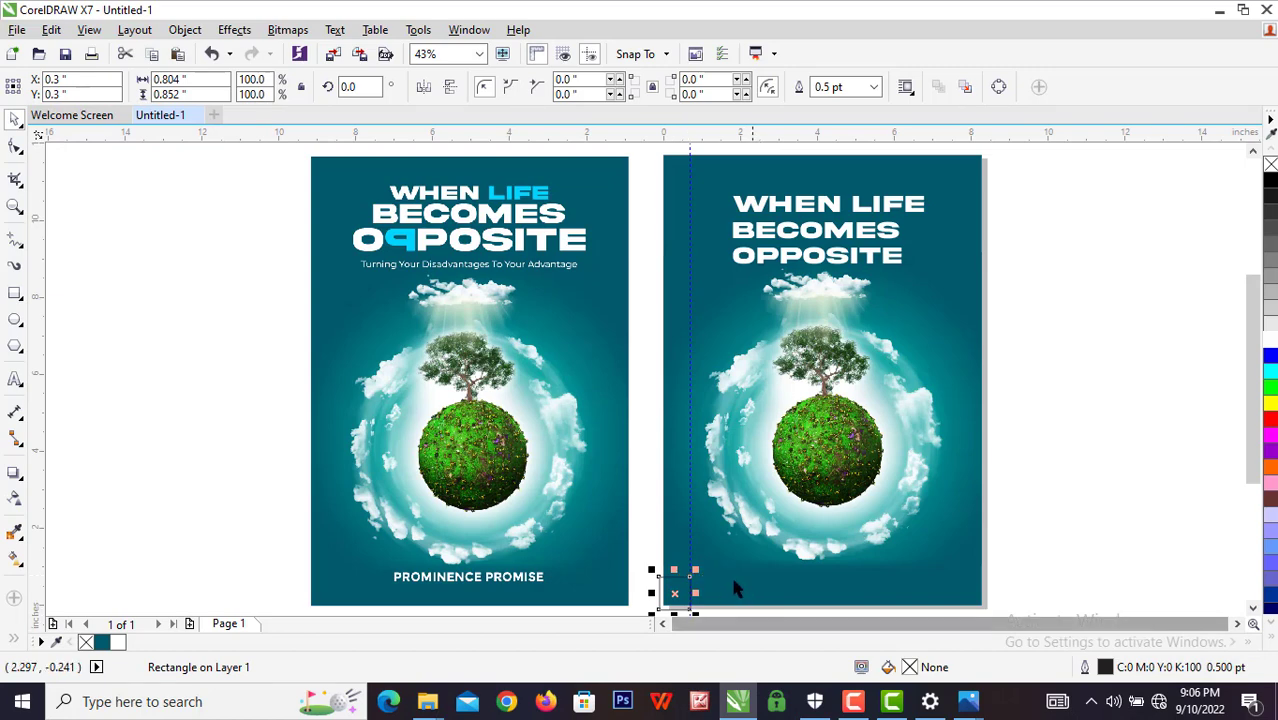
Align the small rectangle with the page frame's upper-left corner.
left_click_drag(685, 592, 674, 523)
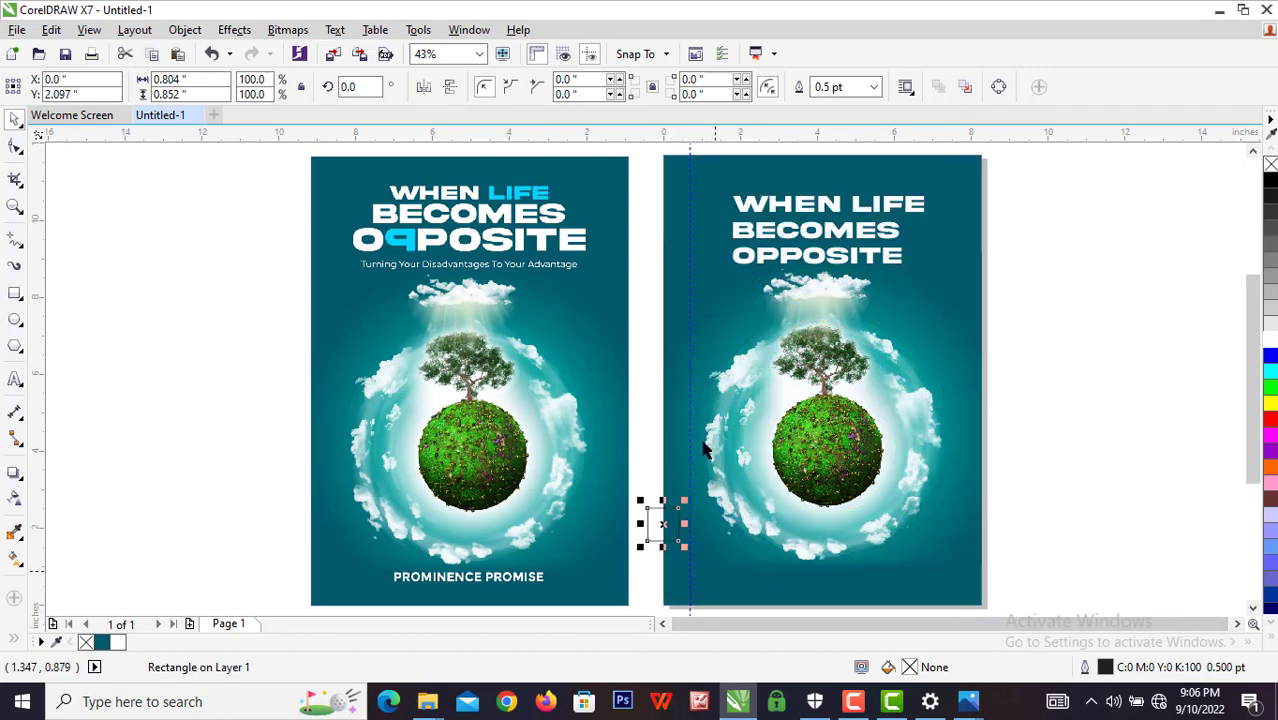
left_click(705, 301, "shift")
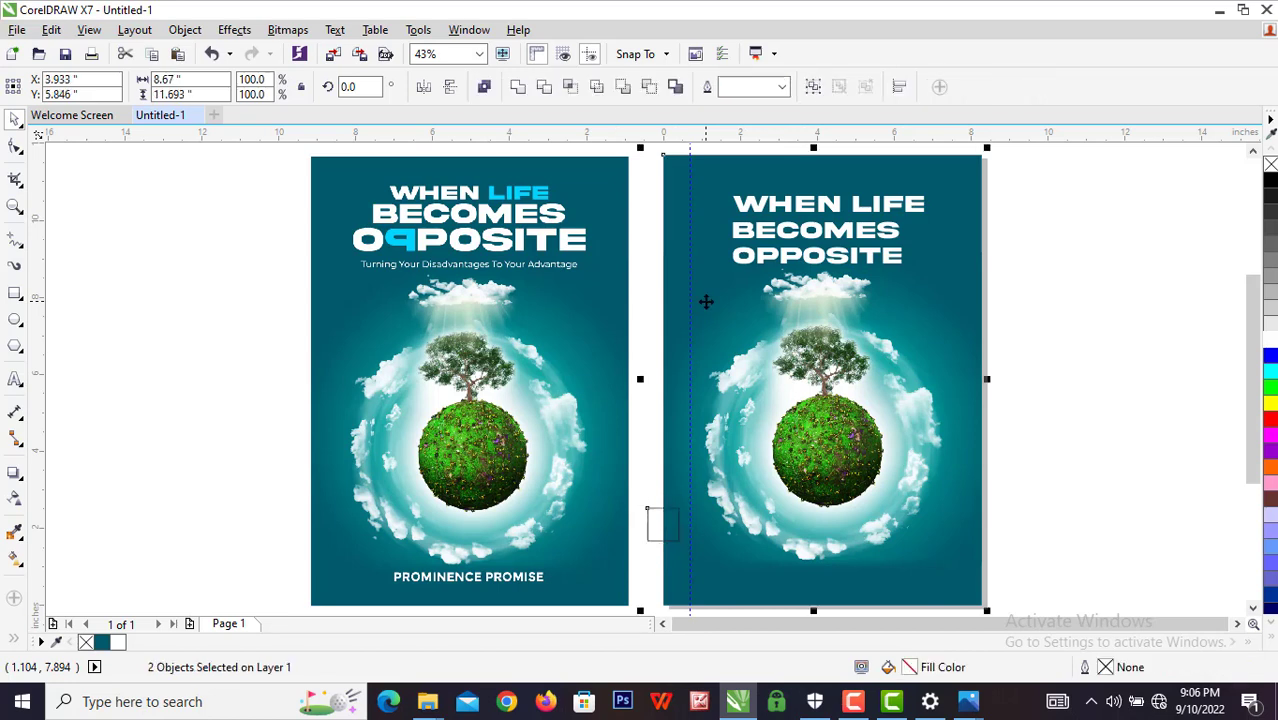
key("t")
left_click(1069, 265)
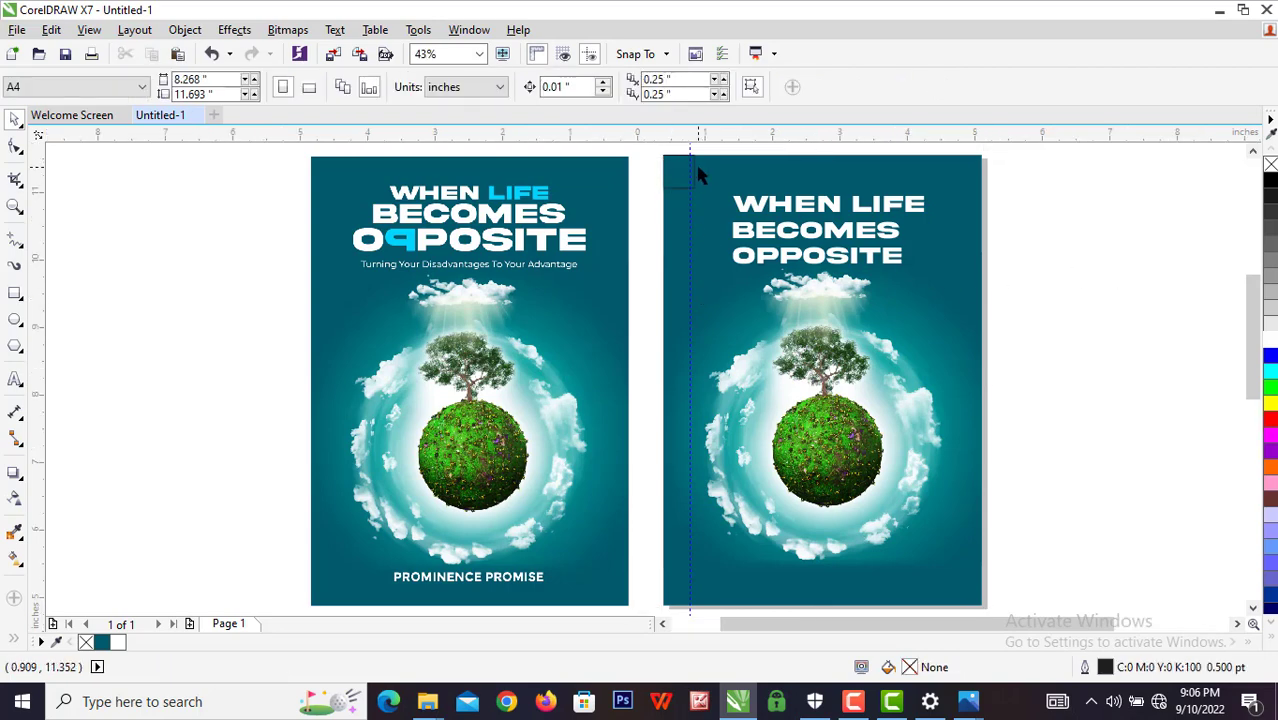
Place a horizontal guideline on the small rectangle's lower edge and move the vertical guideline to its right edge at X 0.804 in.
scroll(695, 161, "up", 4)
scroll(676, 209, "down", 1)
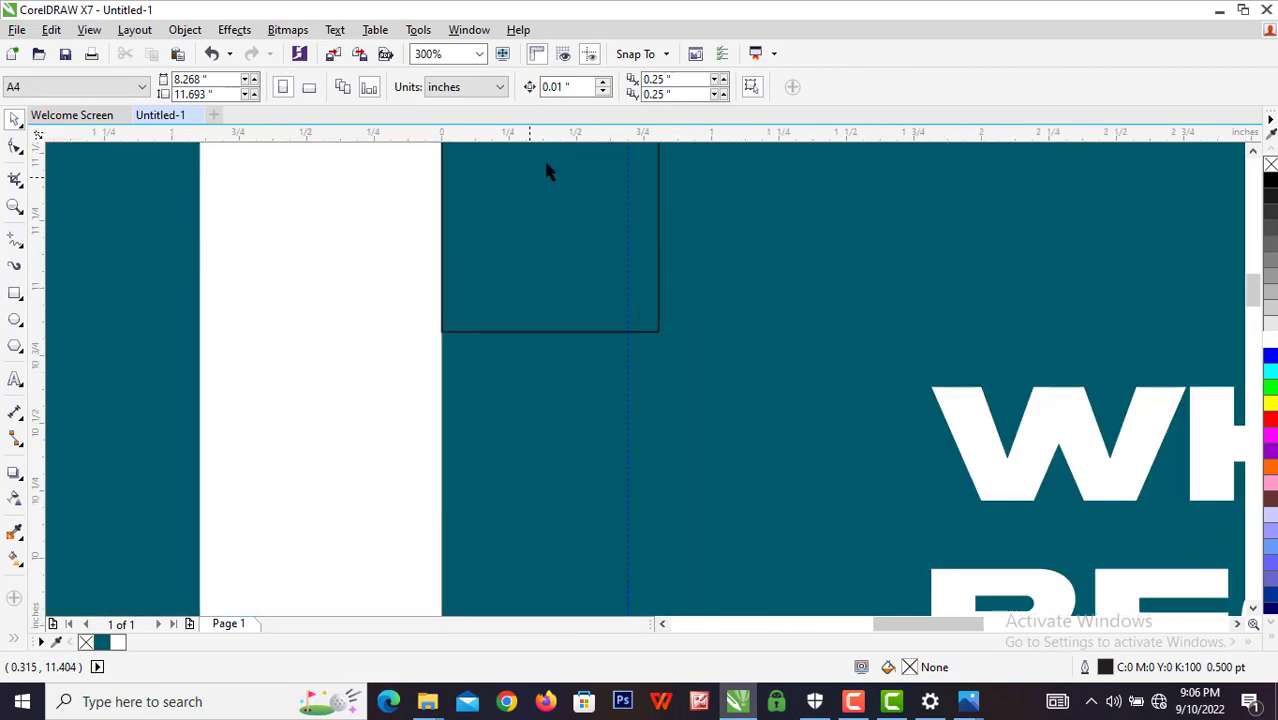
left_click_drag(576, 130, 566, 330)
left_click_drag(628, 286, 659, 286)
scroll(659, 286, "down", 3)
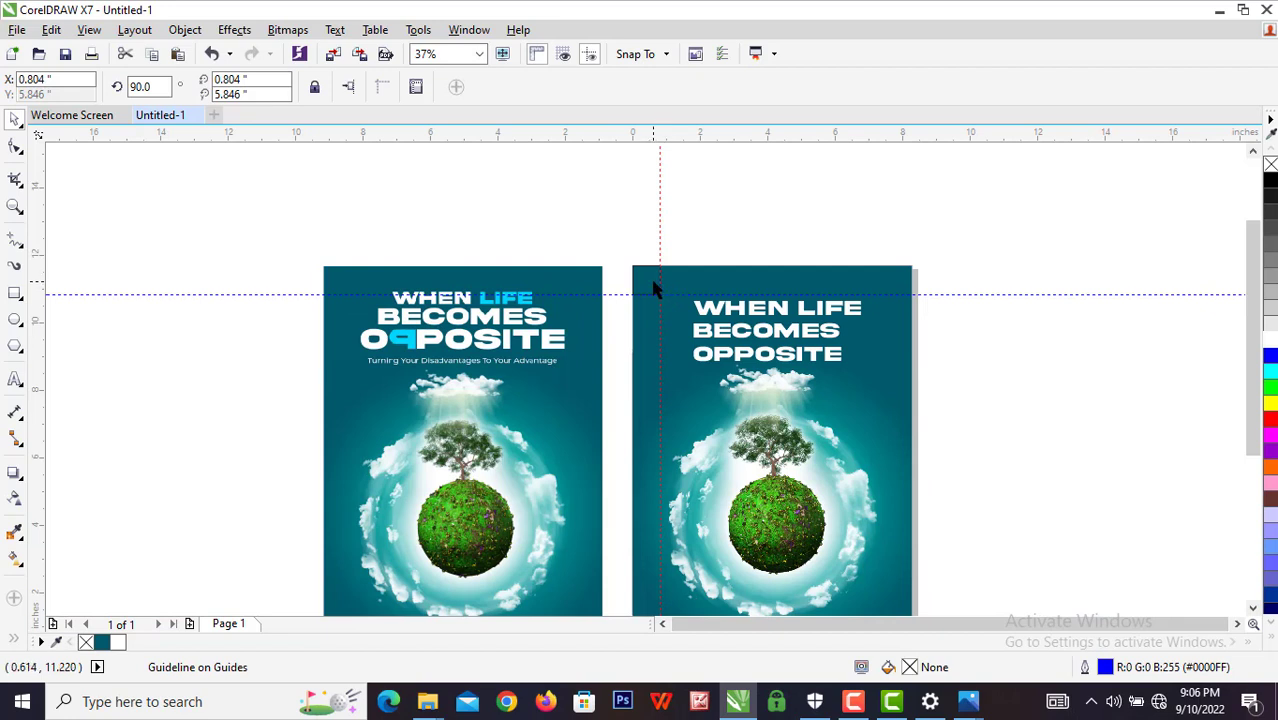
Align the small rectangle with the page frame's lower-right corner.
left_click(653, 285)
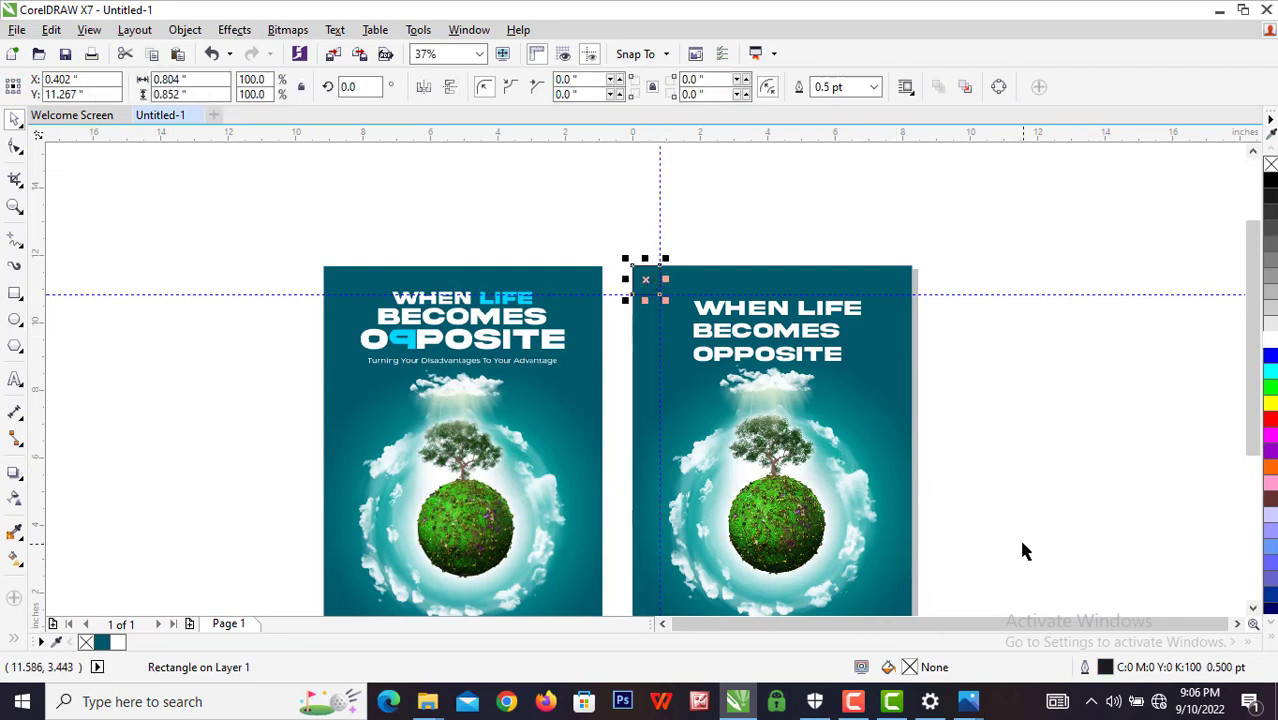
scroll(1014, 533, "down", 2)
scroll(955, 598, "up", 3)
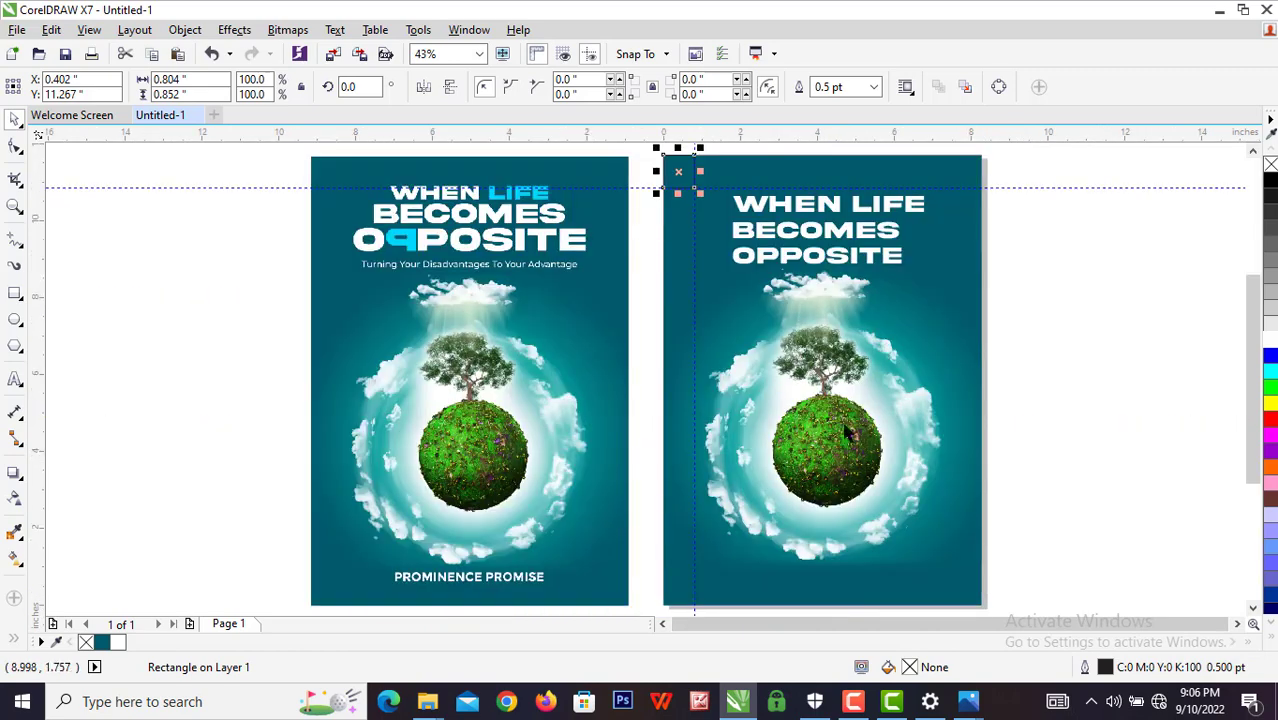
left_click(741, 320, "shift")
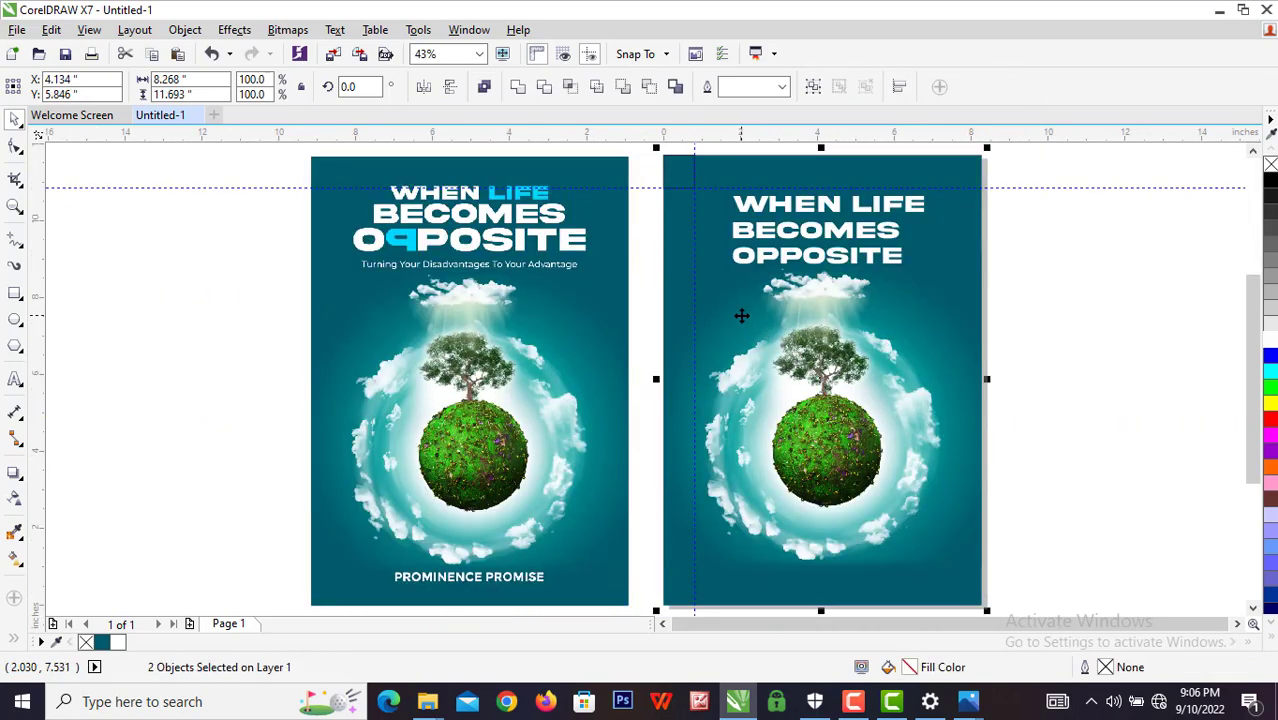
key("r")
key("b")
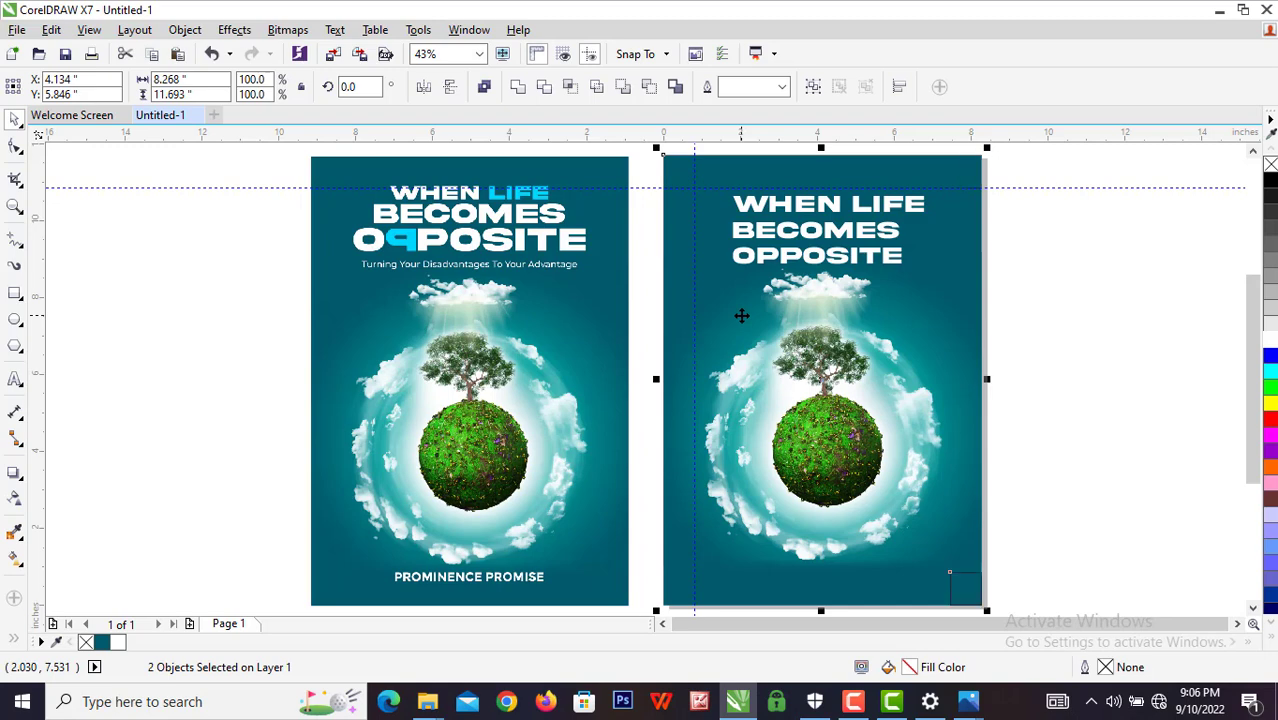
Add guidelines along the small rectangle's upper edge at Y 0.852 in and its left edge at X 7.464 in.
scroll(972, 607, "up", 4)
scroll(972, 607, "up", 2)
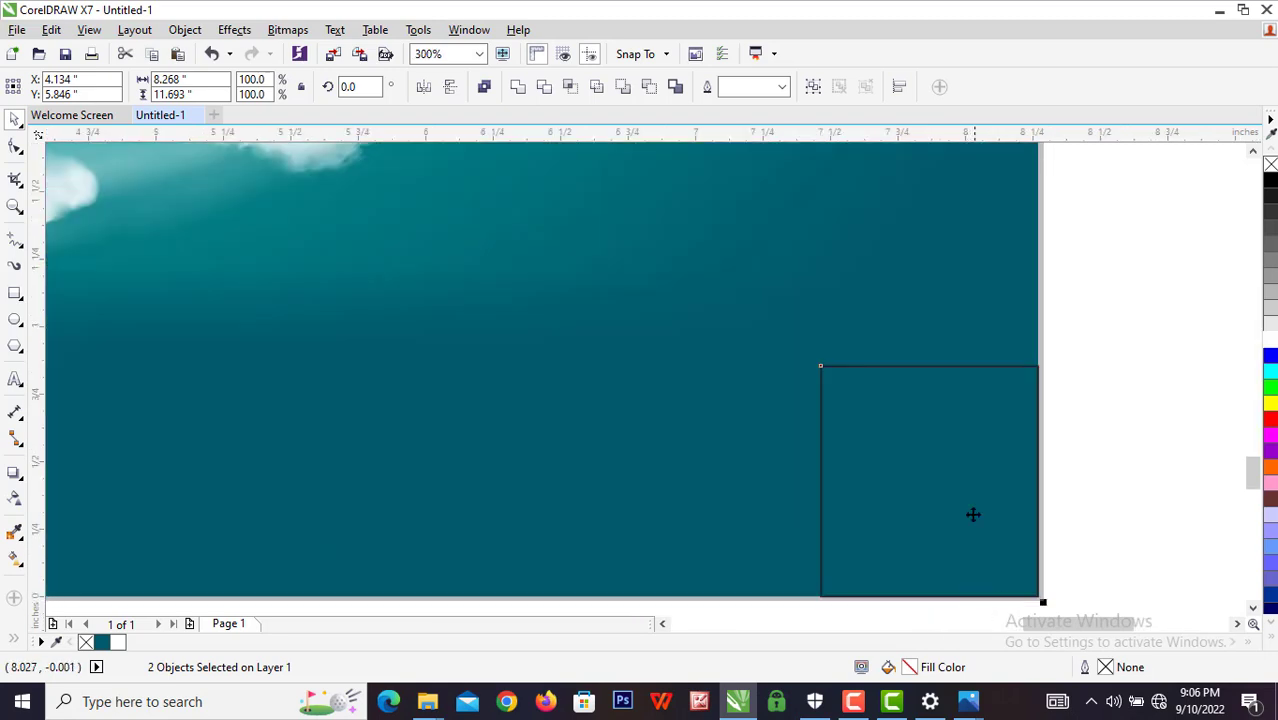
left_click_drag(962, 134, 930, 366)
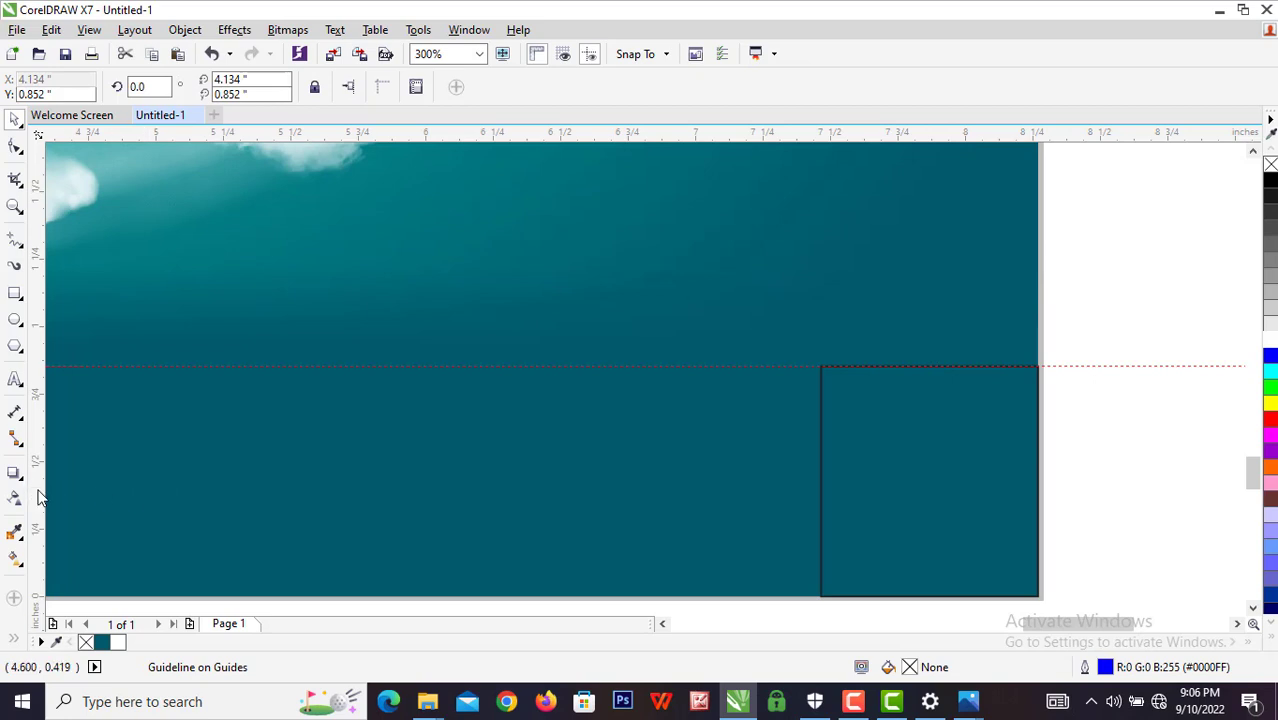
left_click_drag(40, 497, 821, 511)
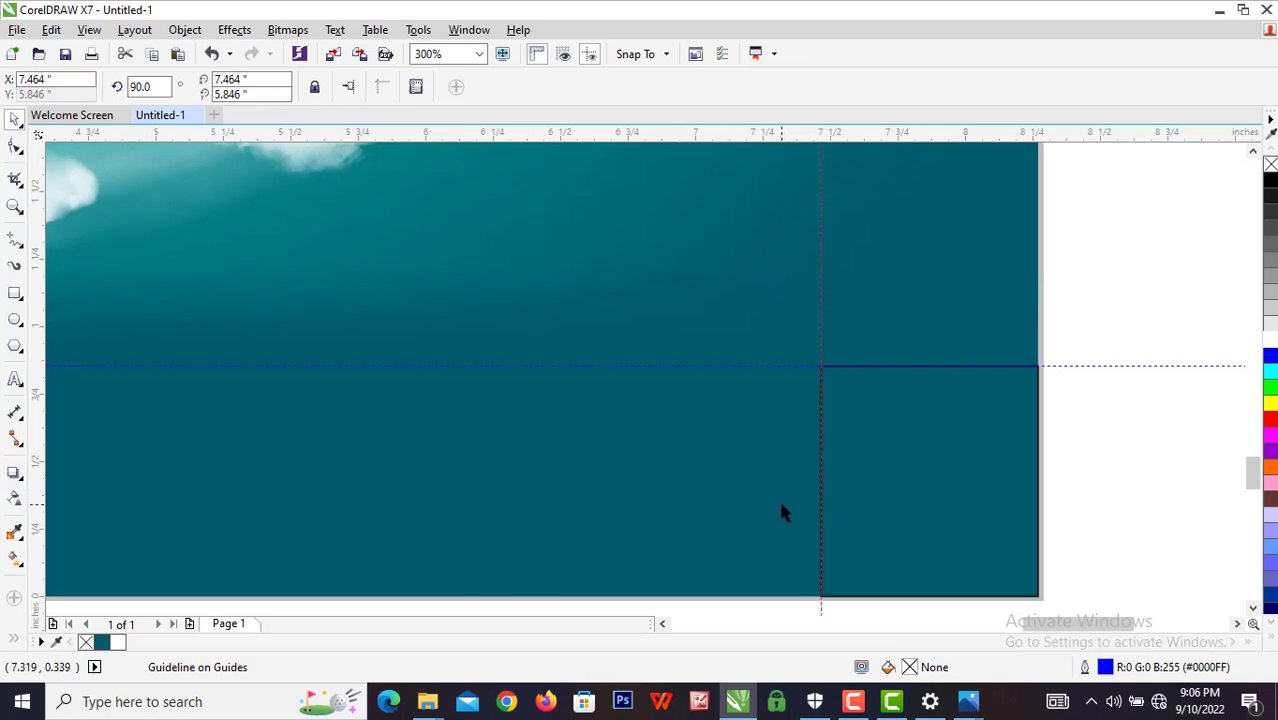
Delete the small margin-measuring rectangle from the page's lower-right corner, keeping the guidelines.
scroll(730, 458, "down", 2)
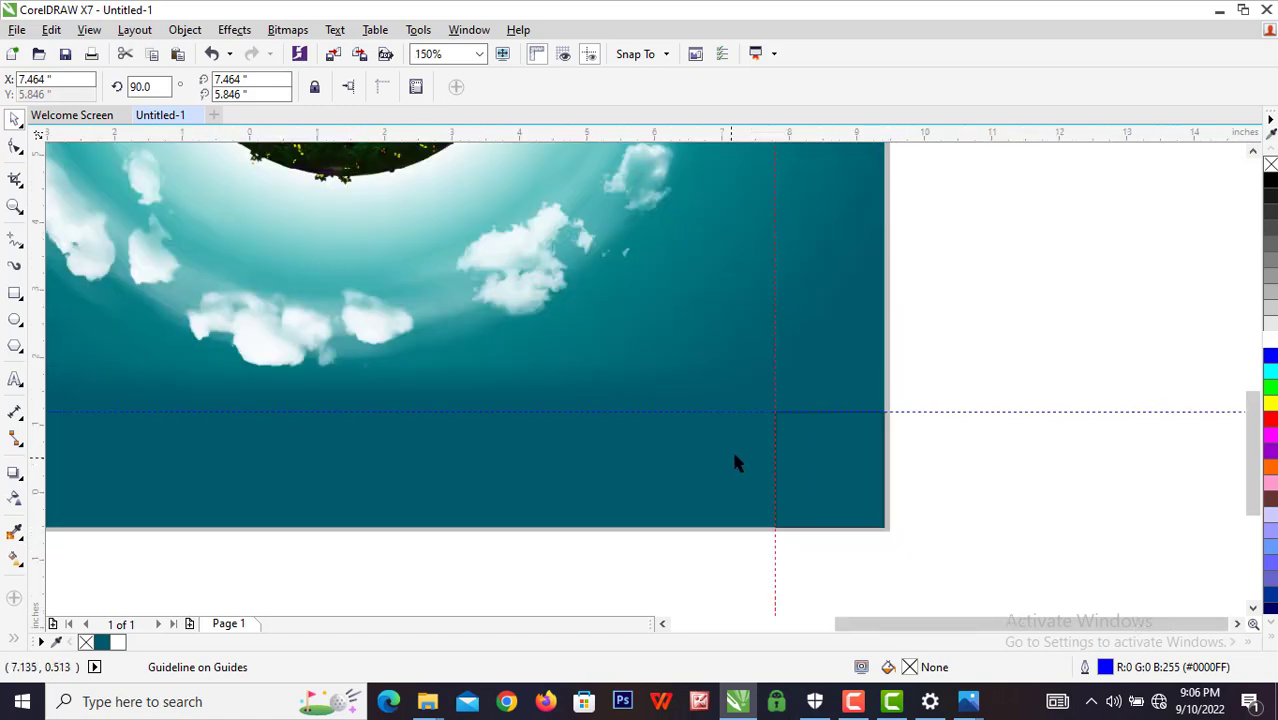
left_click(790, 459)
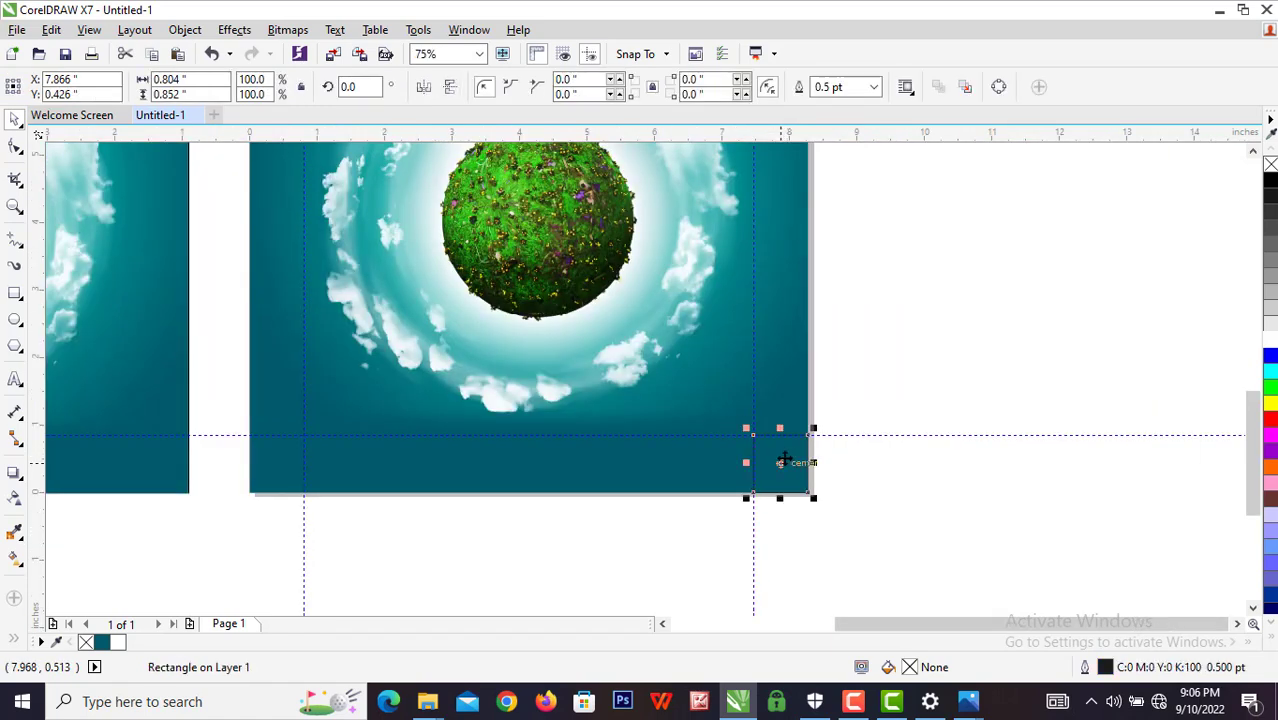
key("Escape")
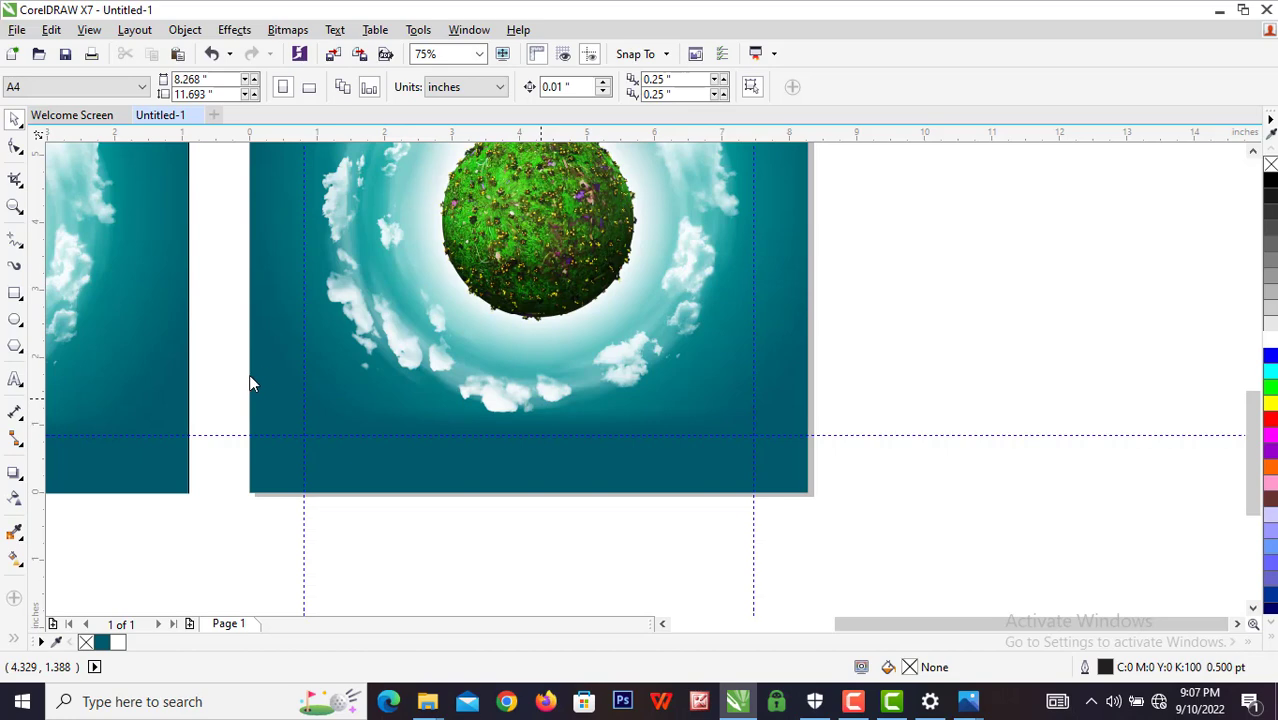
Save the drawing as "Book Cover Design" in CDR format, version 17.0, in the LOGO TEMPLATE folder.
key("ctrl+s")
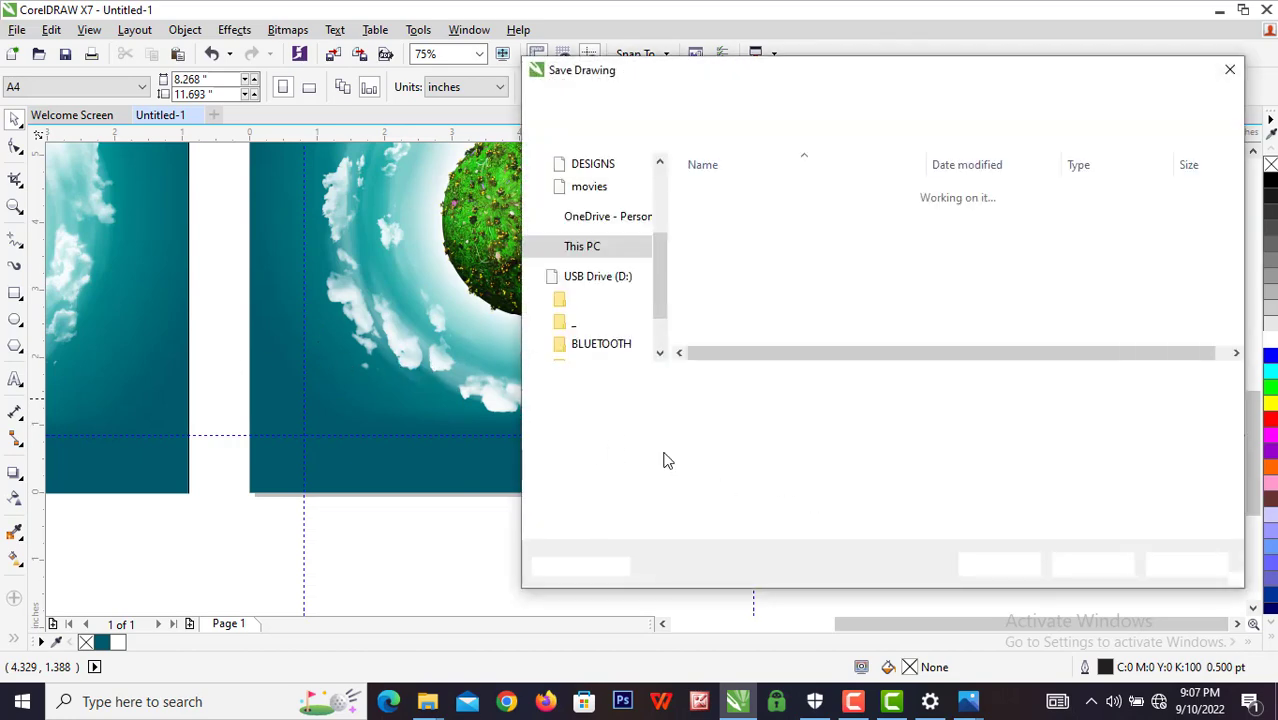
left_click(870, 711)
left_click(1189, 616)
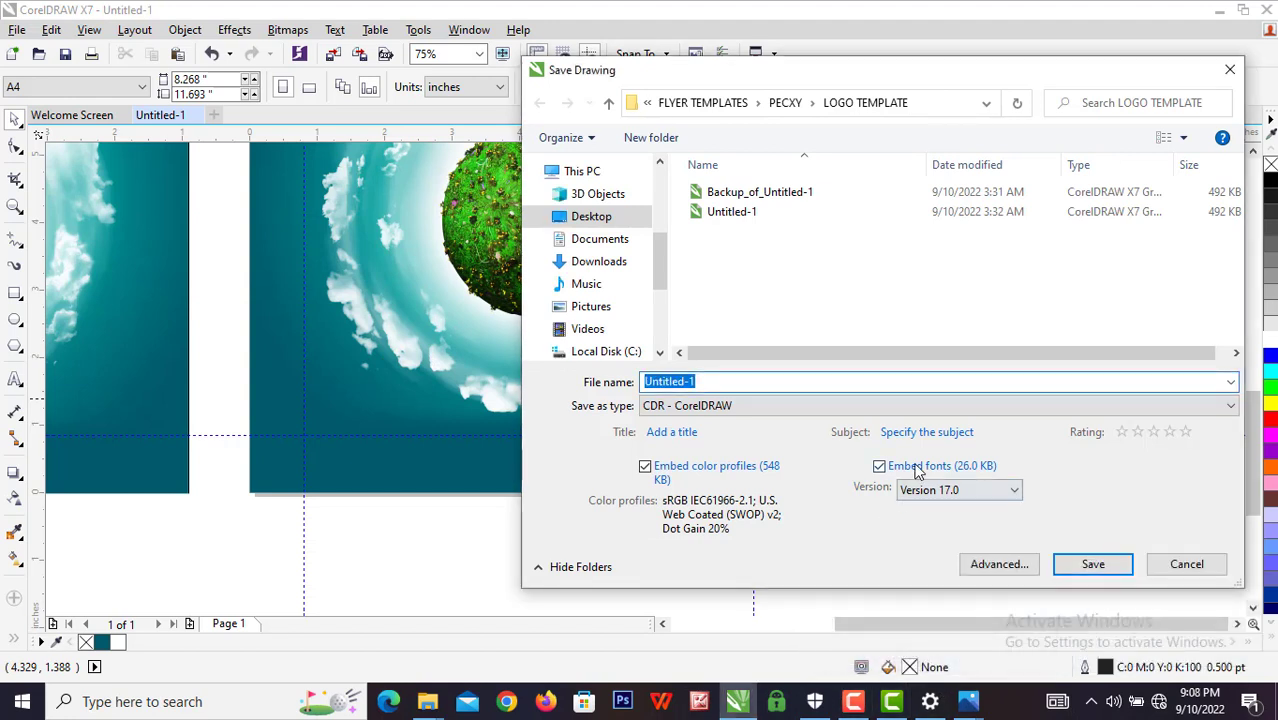
mouse_move(858, 705)
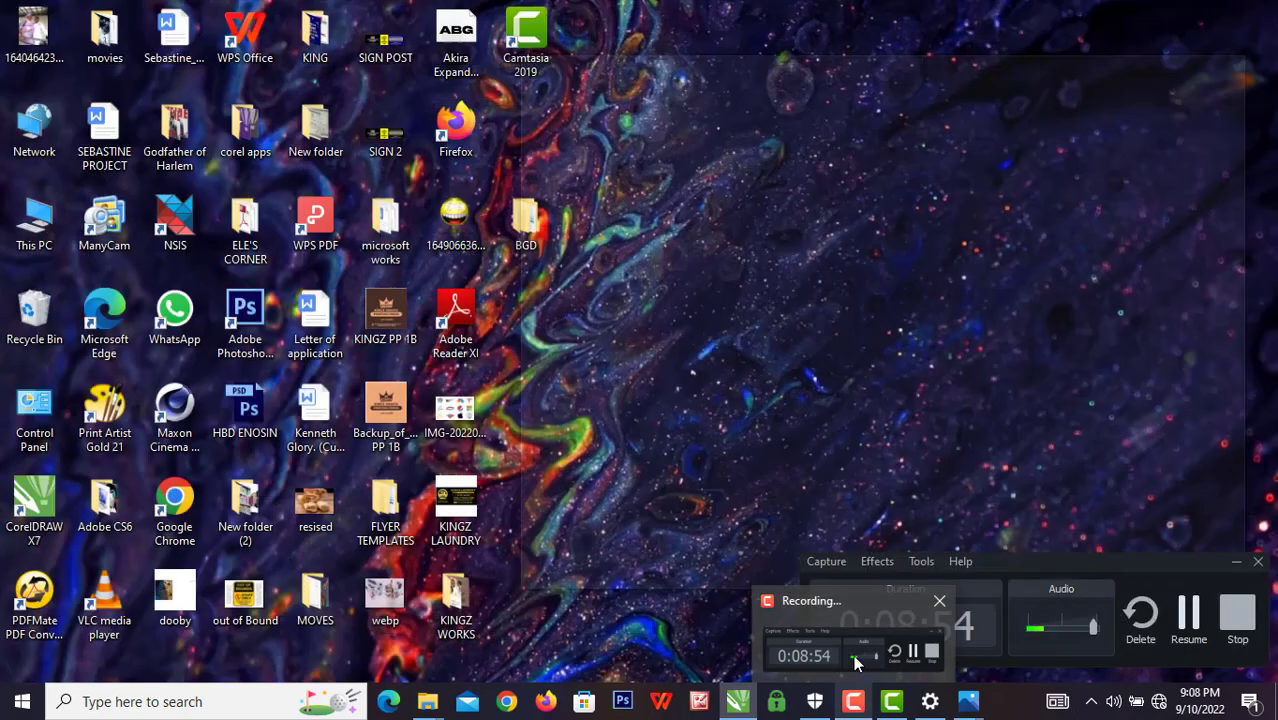
left_click(865, 665)
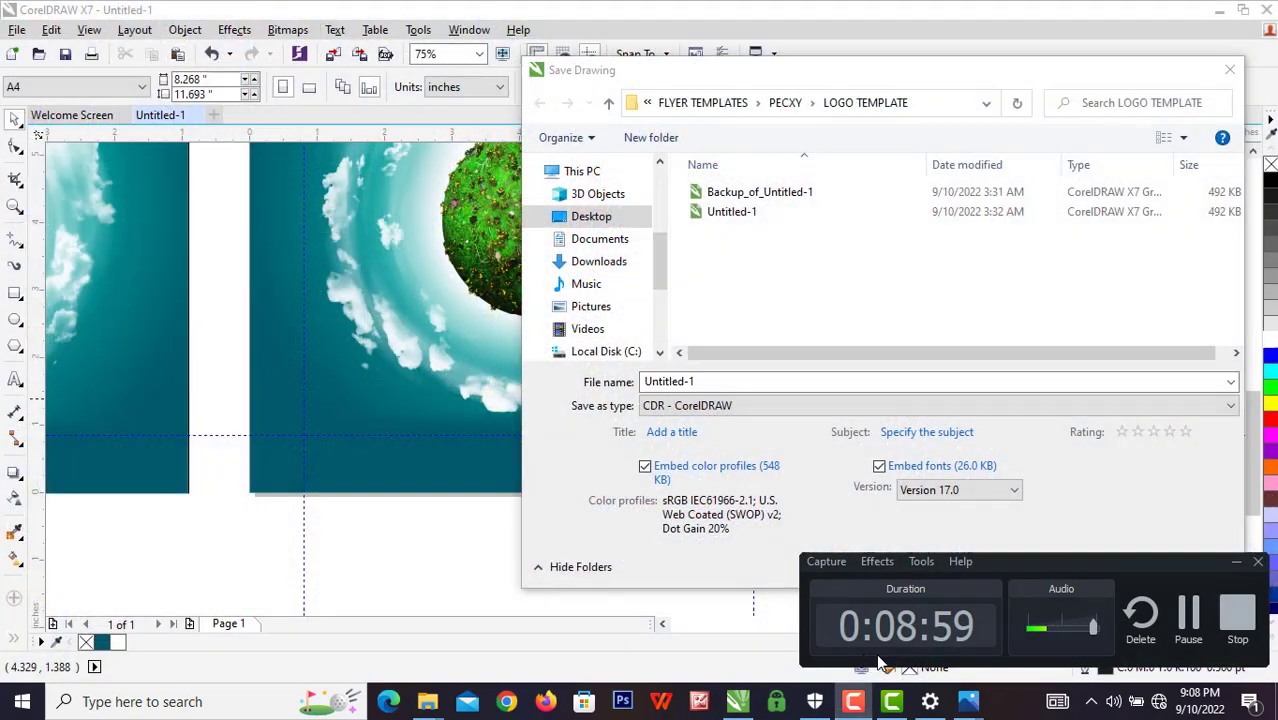
left_click(723, 659)
left_click(1238, 568)
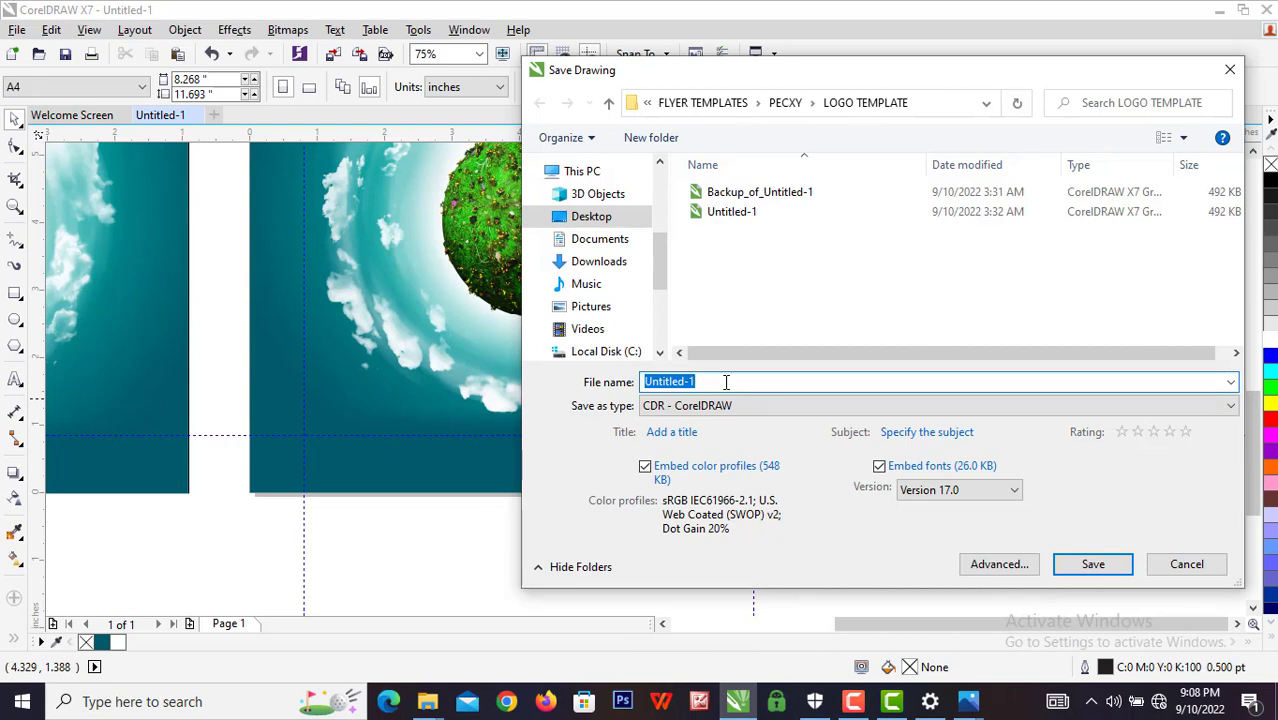
type("Book Cover Design")
left_click(1085, 564)
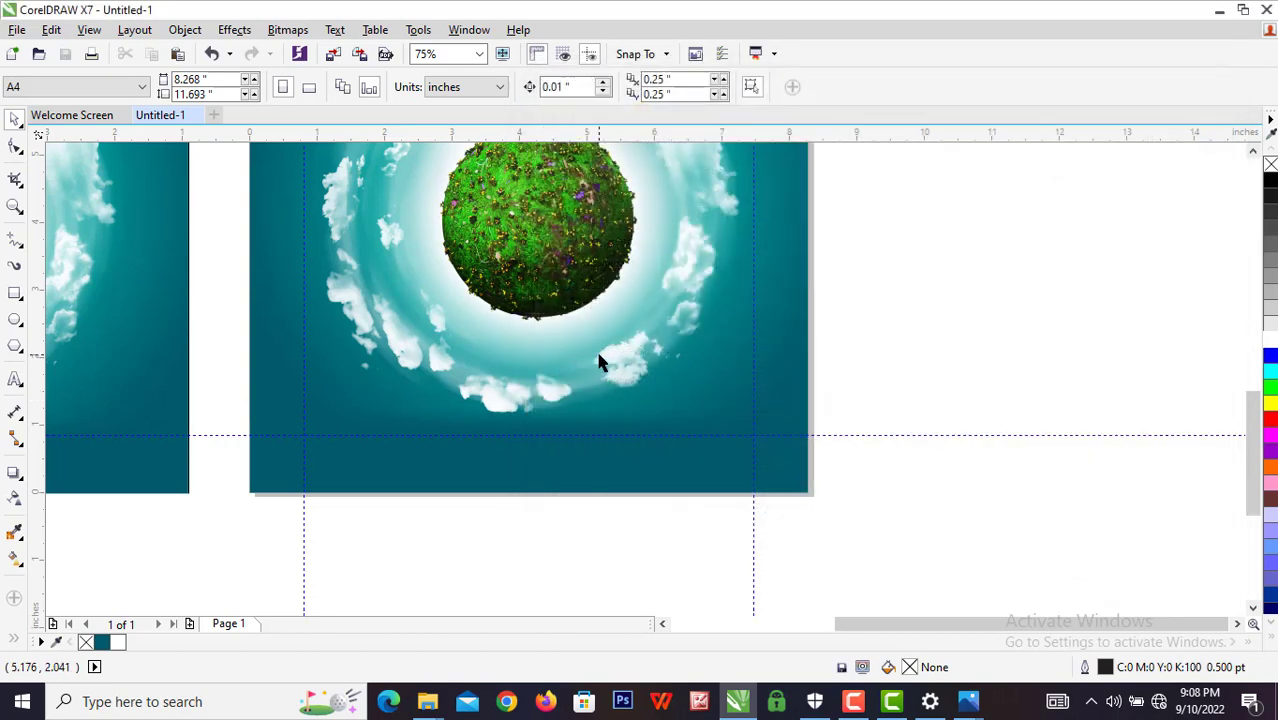
Break the three-line title "WHEN LIFE BECOMES OPPOSITE" apart into a separate text object for each line.
key("F4")
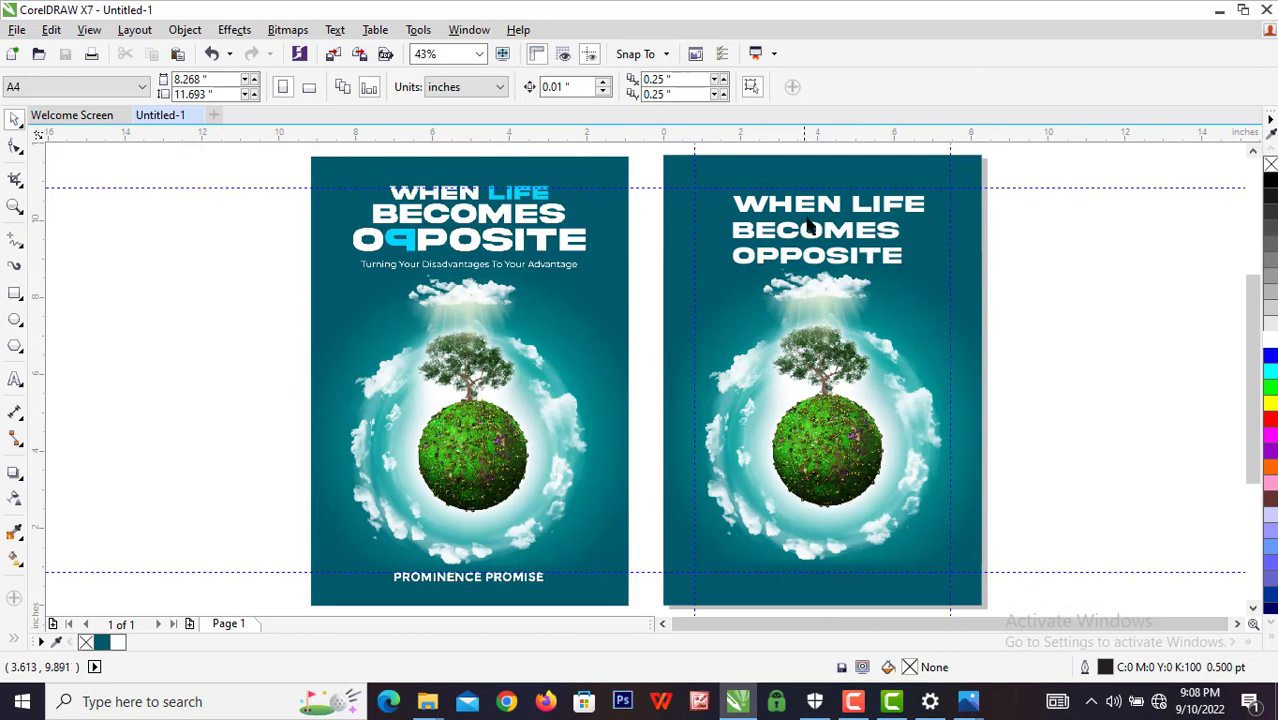
scroll(818, 218, "up", 2)
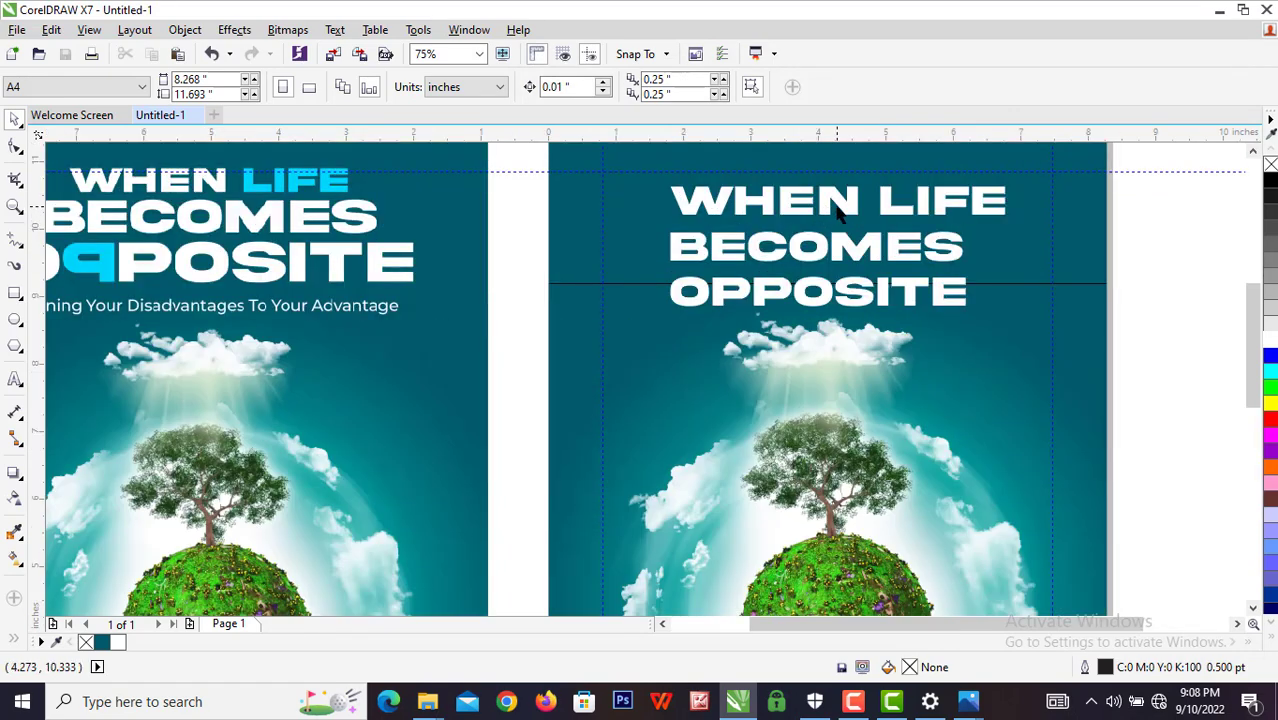
scroll(838, 210, "down", 2)
left_click(850, 252)
scroll(851, 250, "up", 2)
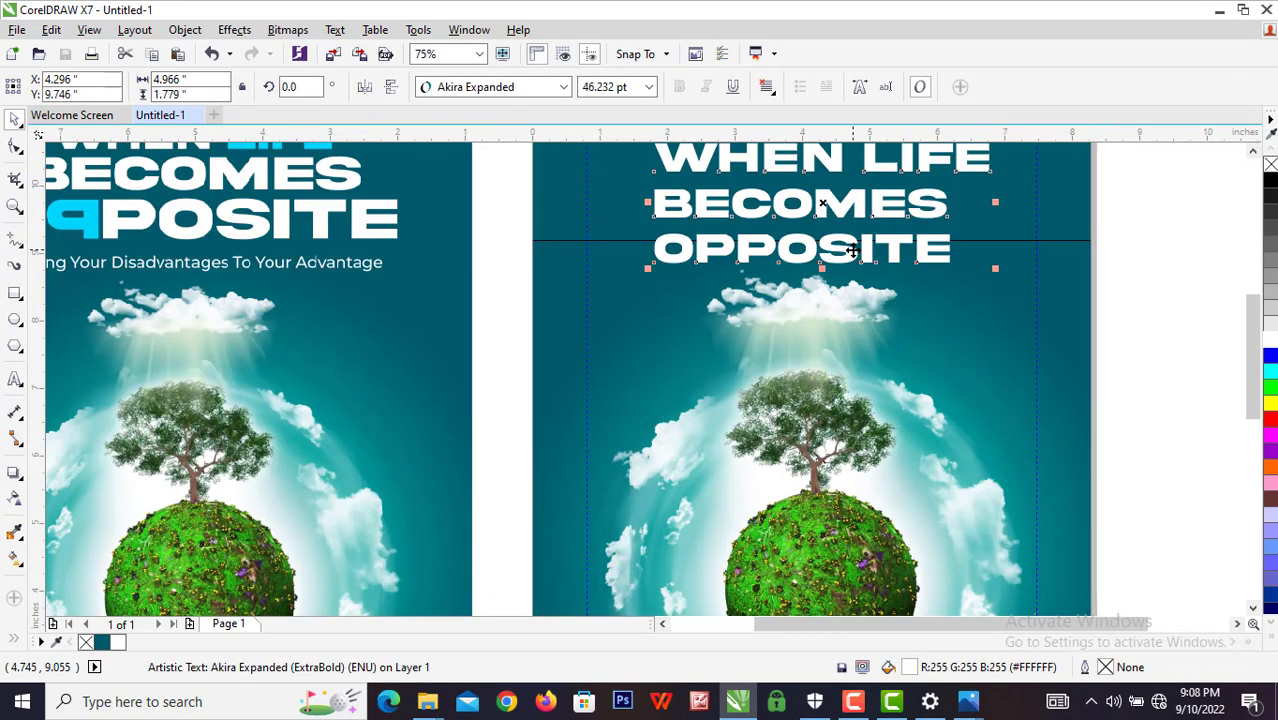
scroll(855, 245, "down", 2)
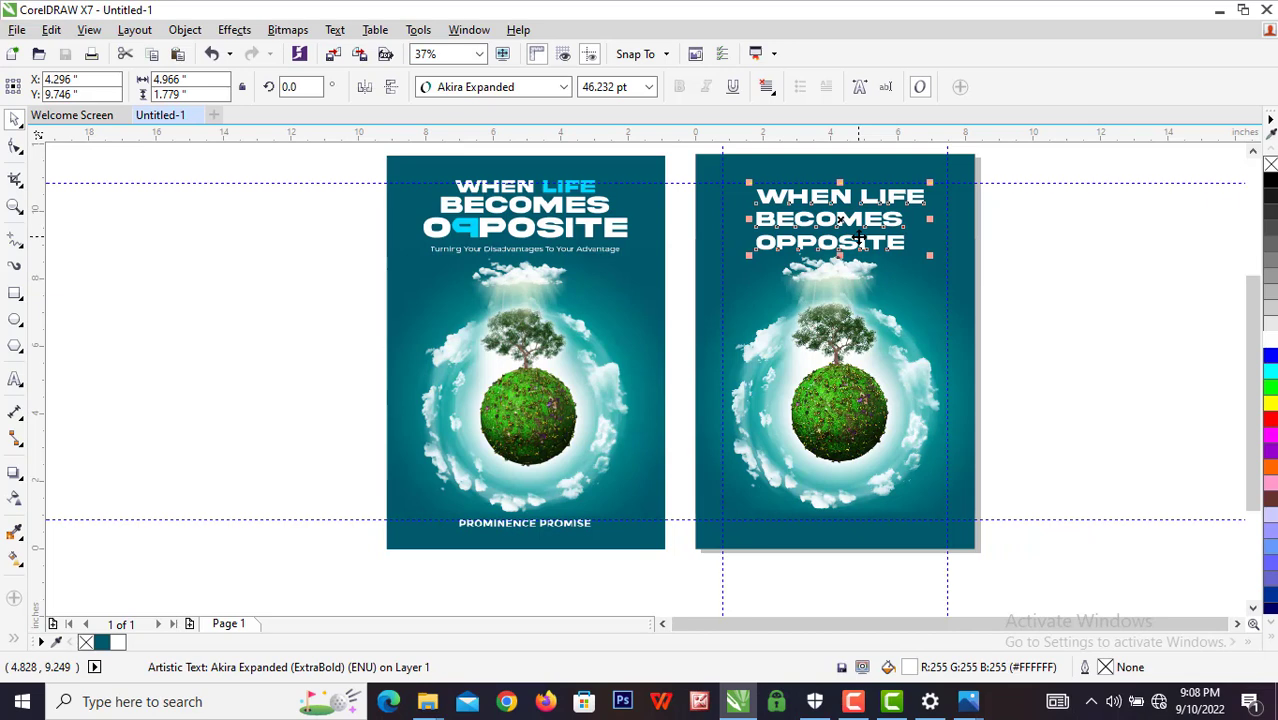
key("ctrl+k")
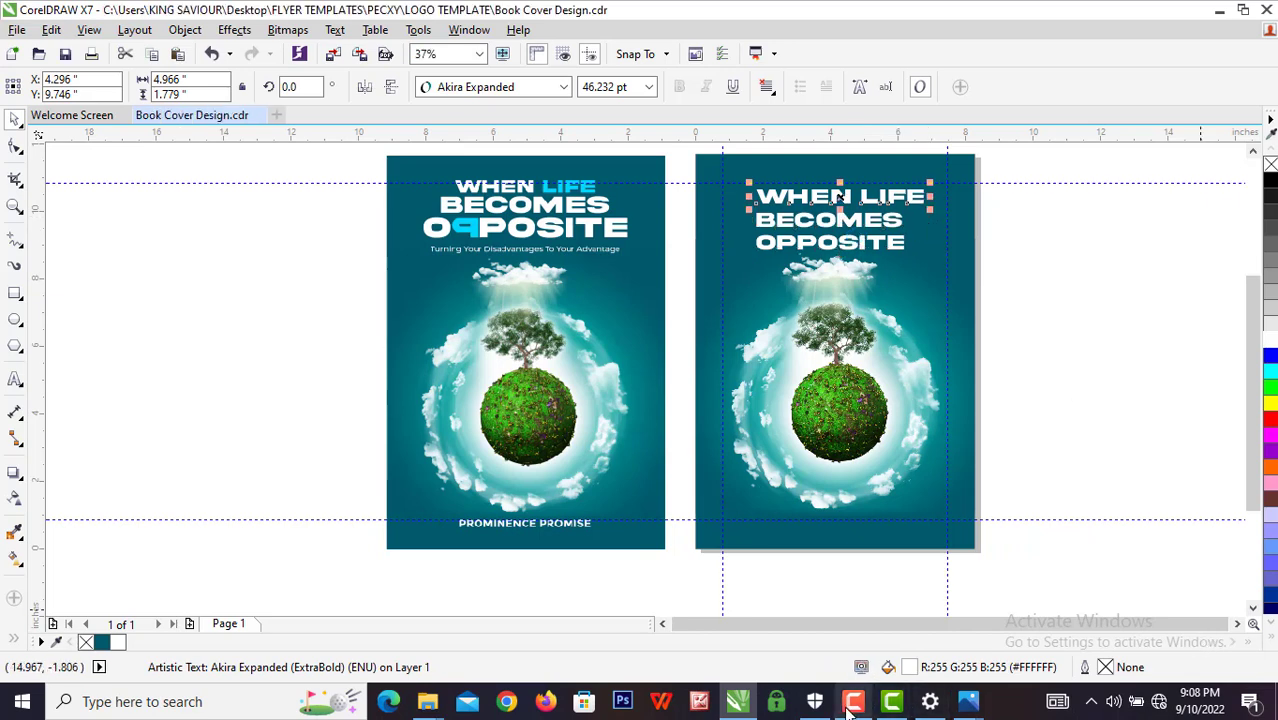
left_click(851, 709)
left_click(1188, 620)
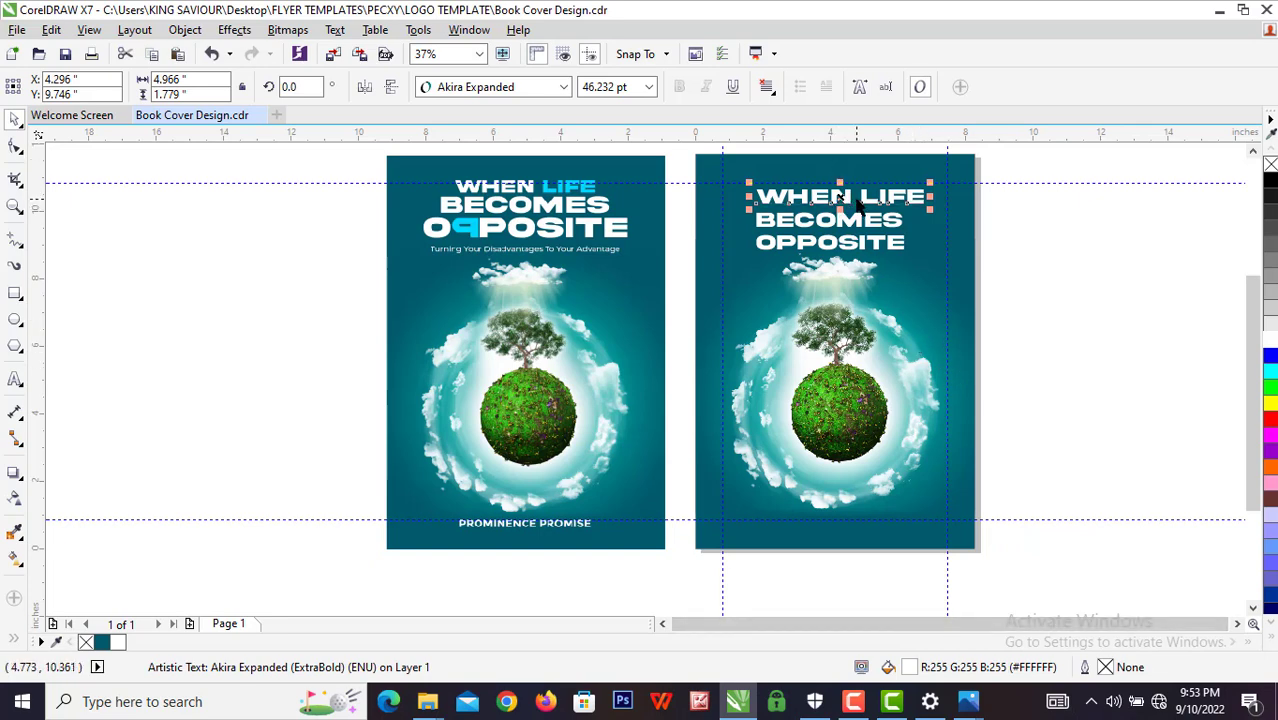
scroll(855, 203, "up", 2)
scroll(856, 205, "down", 2)
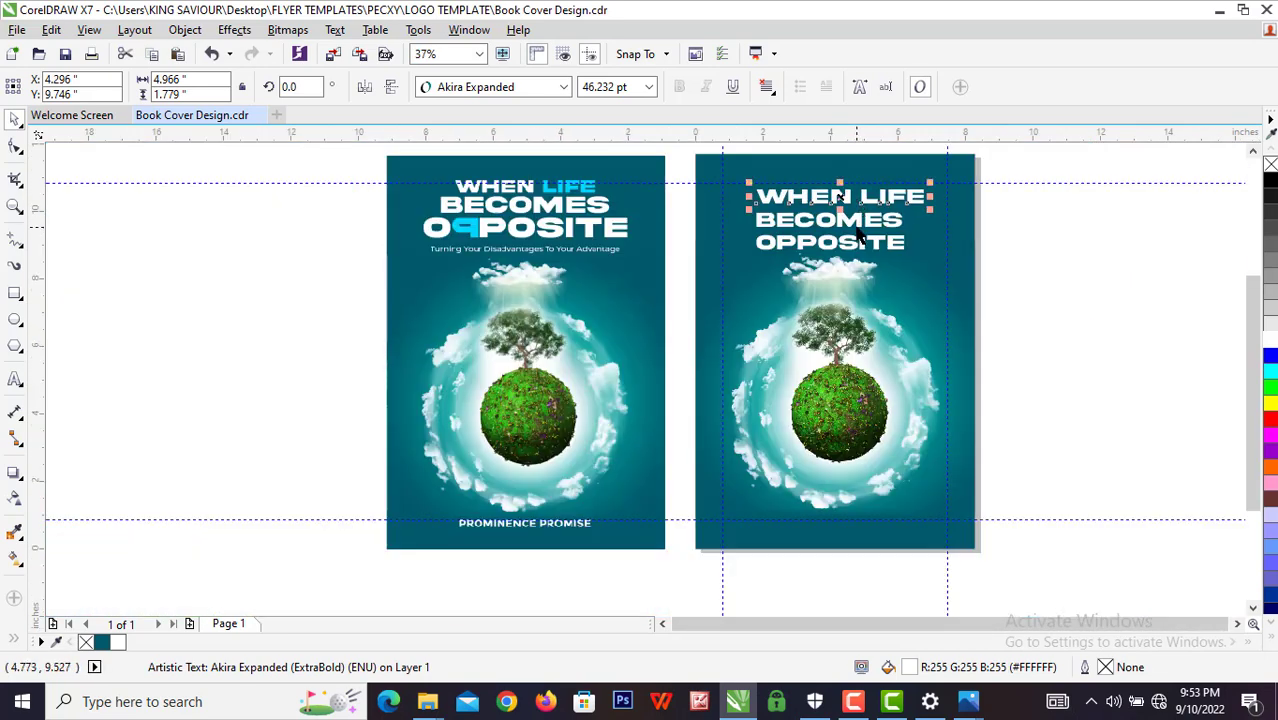
Enlarge the word OPPOSITE from its centre to about 61.6 pt and centre it horizontally on the cover.
scroll(853, 248, "up", 1)
left_click(848, 258)
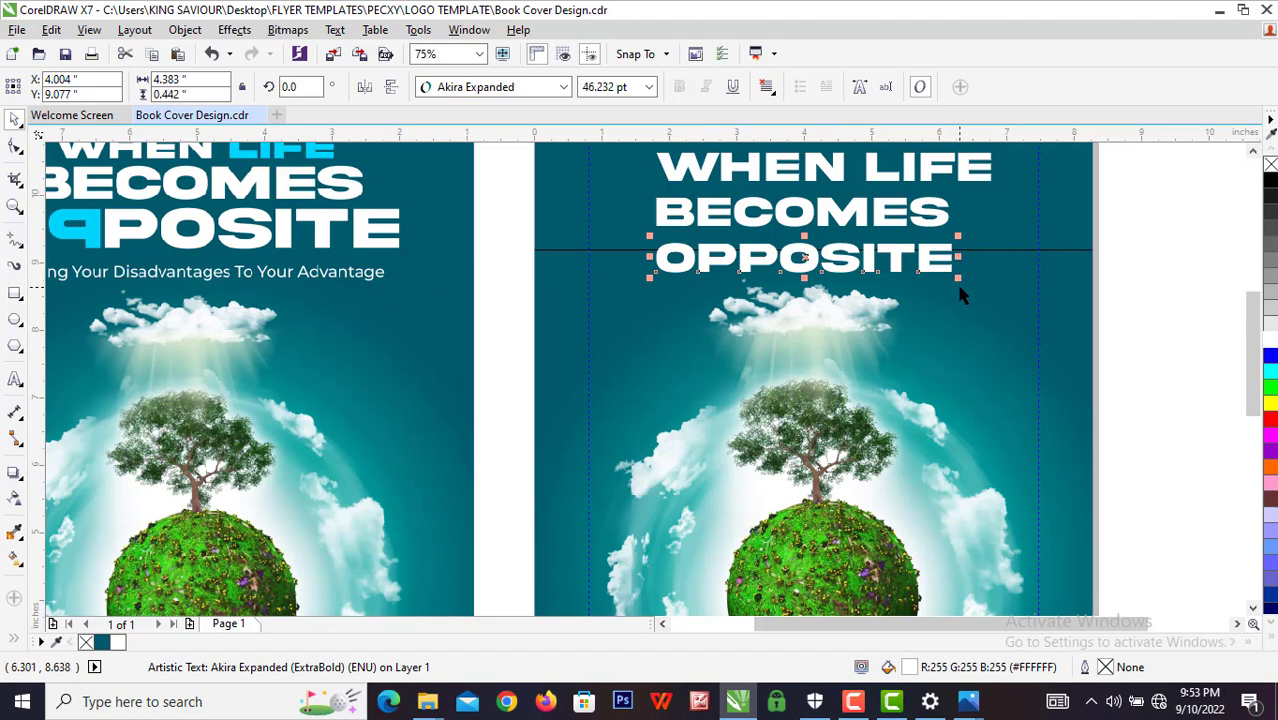
left_click_drag(958, 279, 1000, 310)
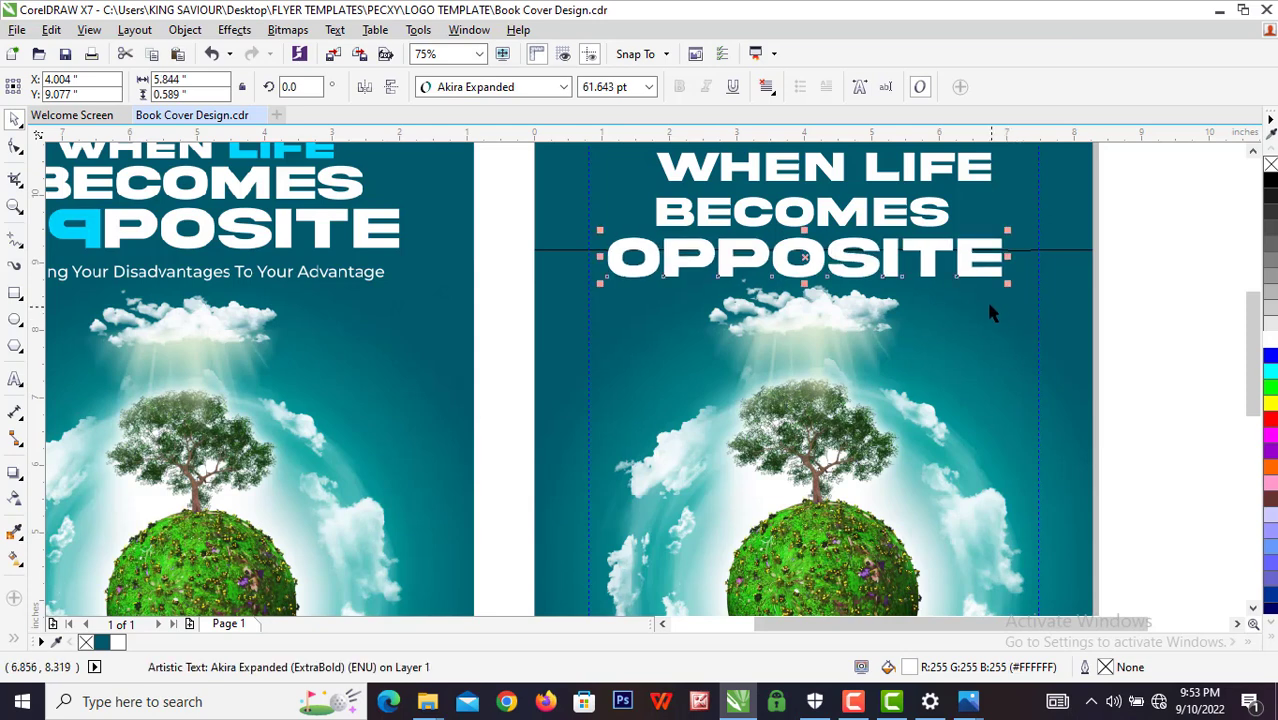
left_click(1055, 293, "shift")
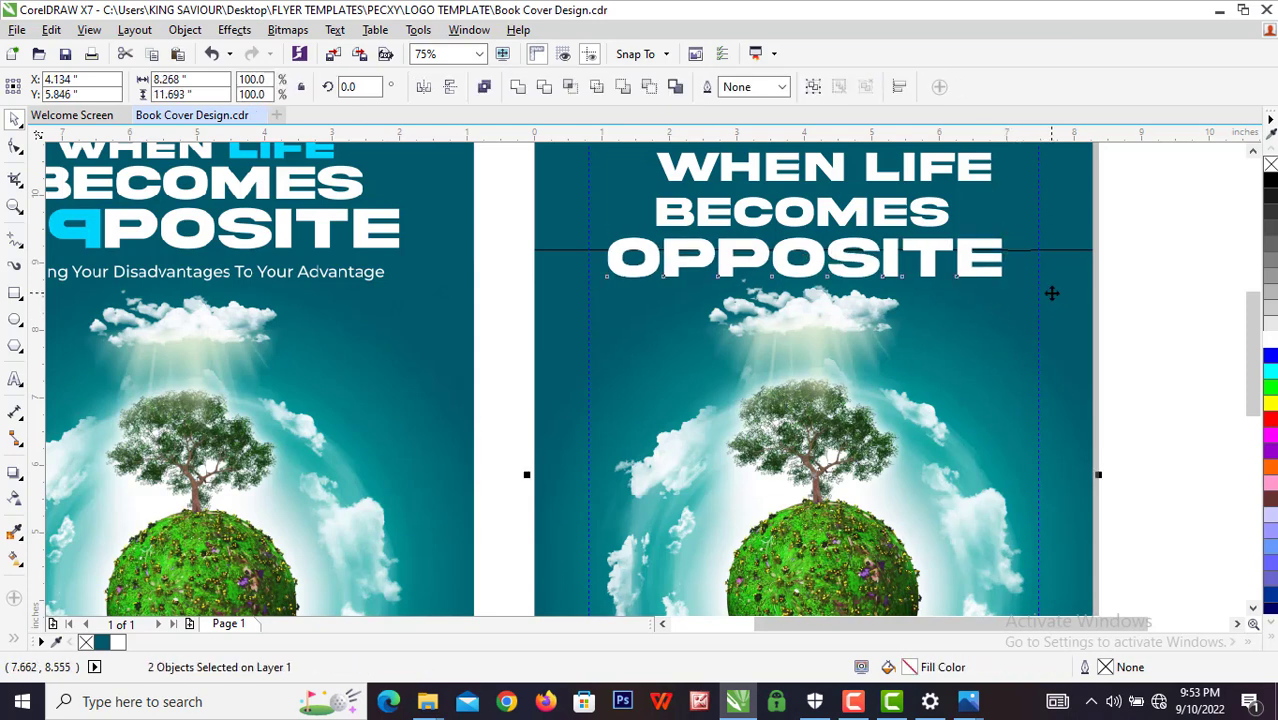
key("c")
key("Escape")
Nudge the word OPPOSITE up to Y 9.307 in, closer to the title lines above it.
left_click(900, 266)
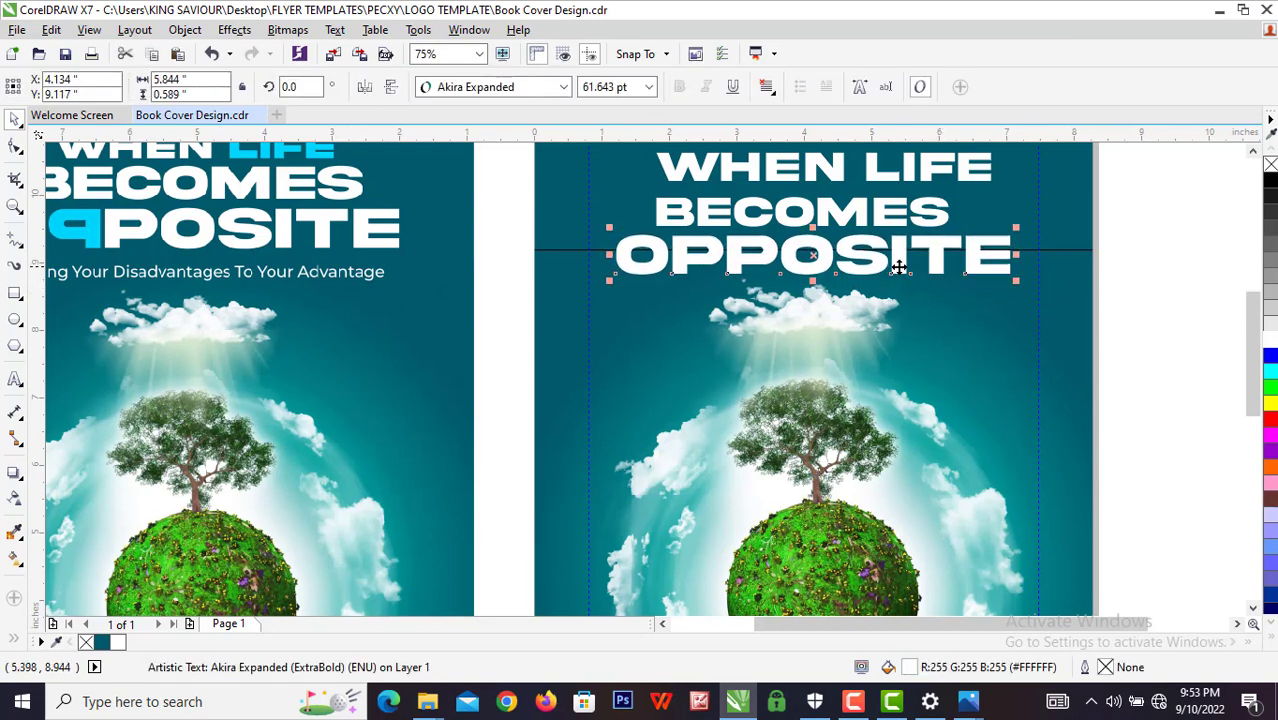
key("Up")
key("Up")
key("Up")
key("Up")
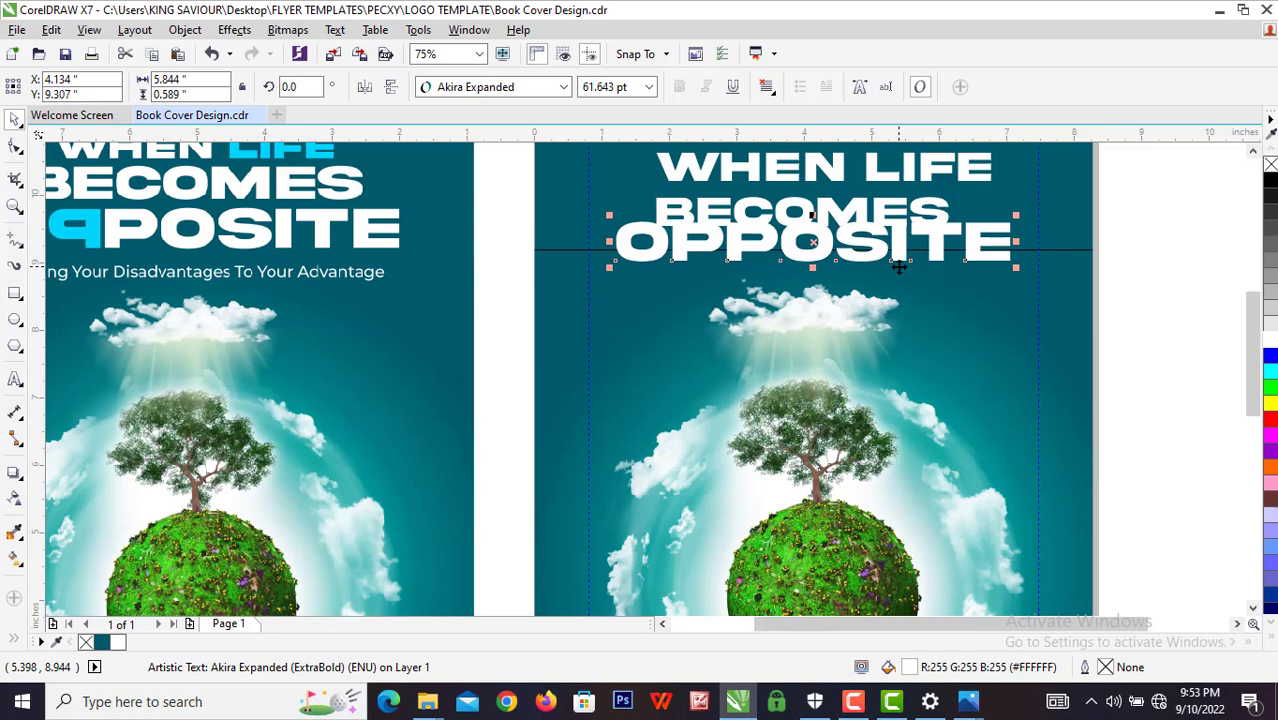
Nudge the word BECOMES up to Y 9.901 in so it sits between WHEN LIFE and OPPOSITE.
left_click(925, 208)
key("Up")
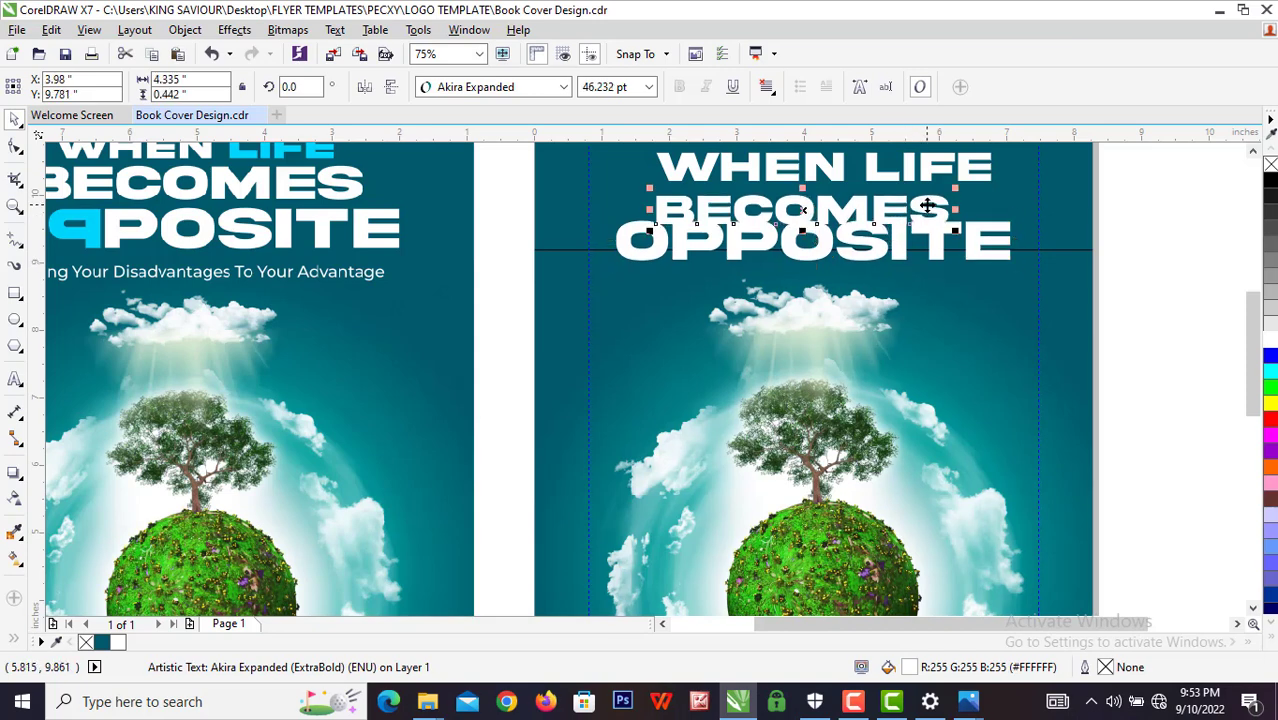
key("Up")
key("Up")
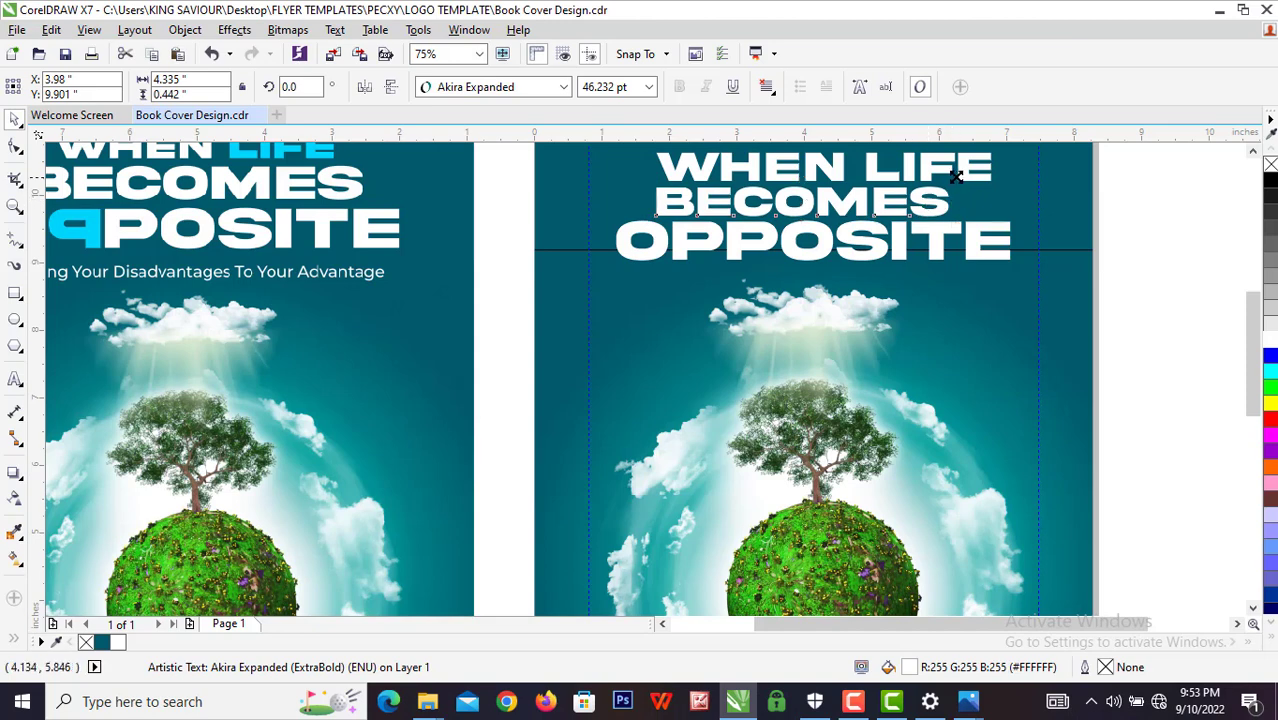
Enlarge the word BECOMES to about 48.3 pt and centre it horizontally on the cover.
left_click_drag(955, 180, 960, 176)
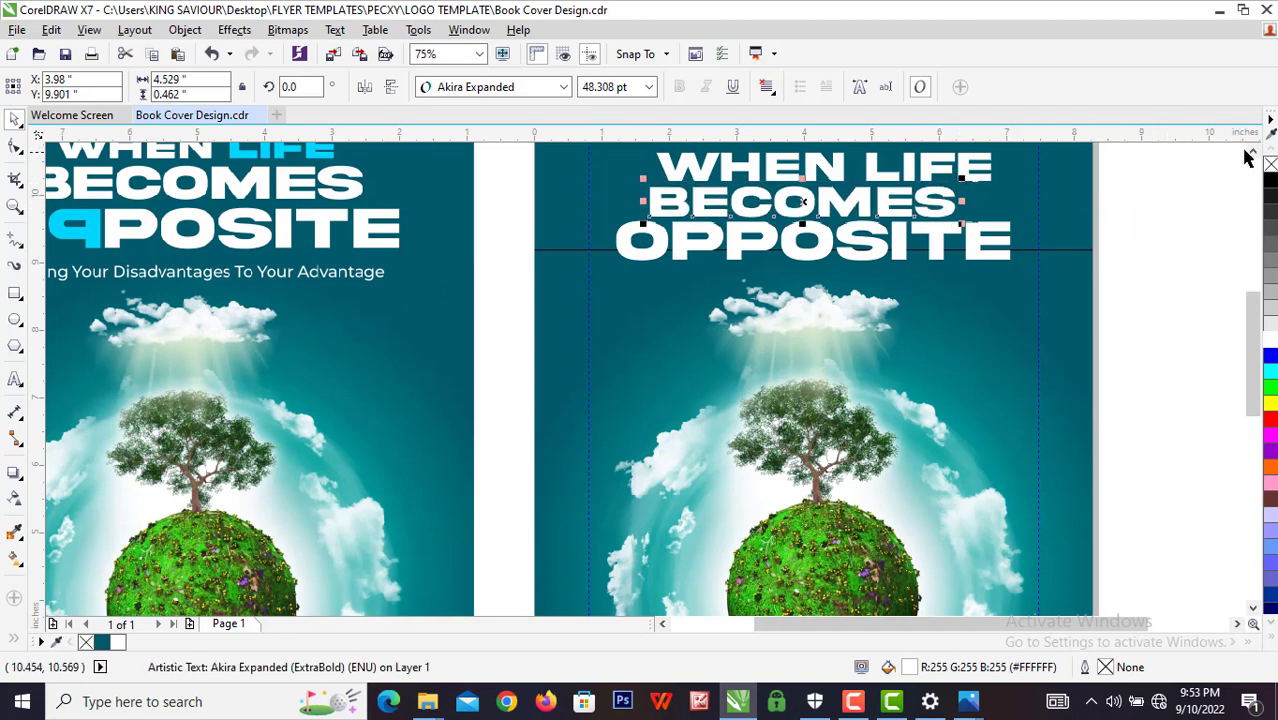
left_click(1252, 150)
left_click(1253, 153)
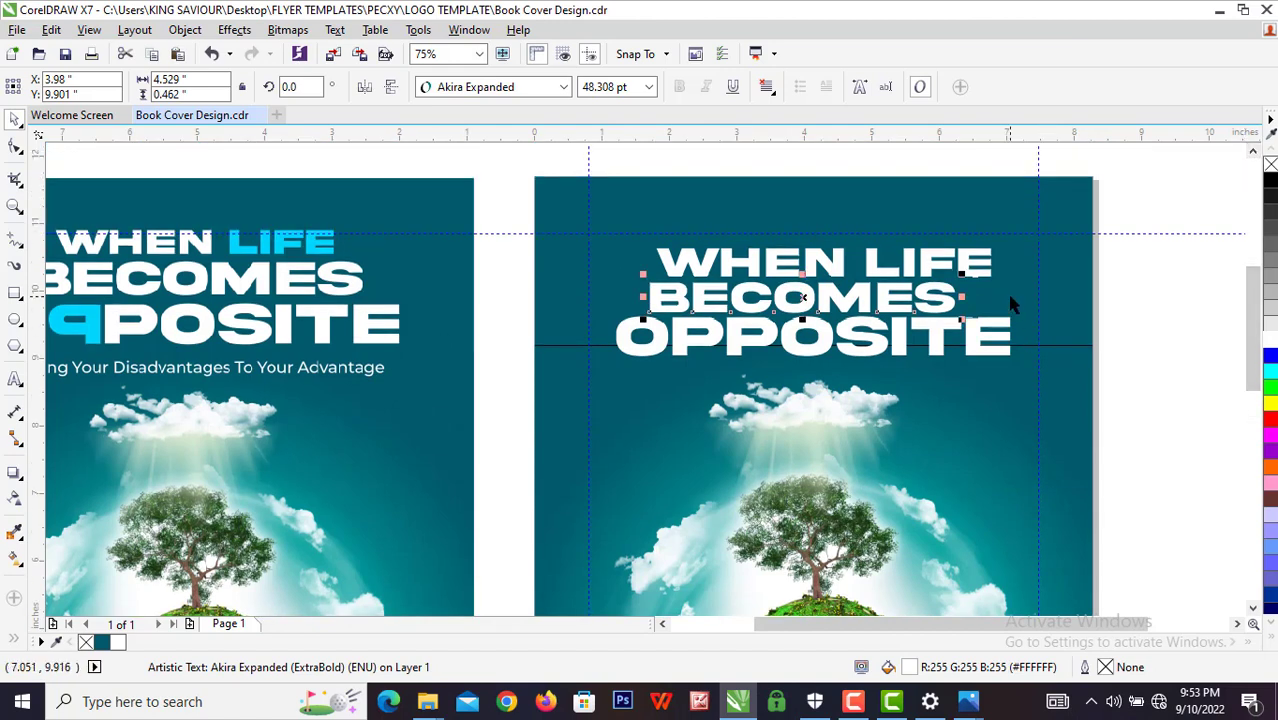
left_click(1011, 297, "shift")
left_click(1178, 307)
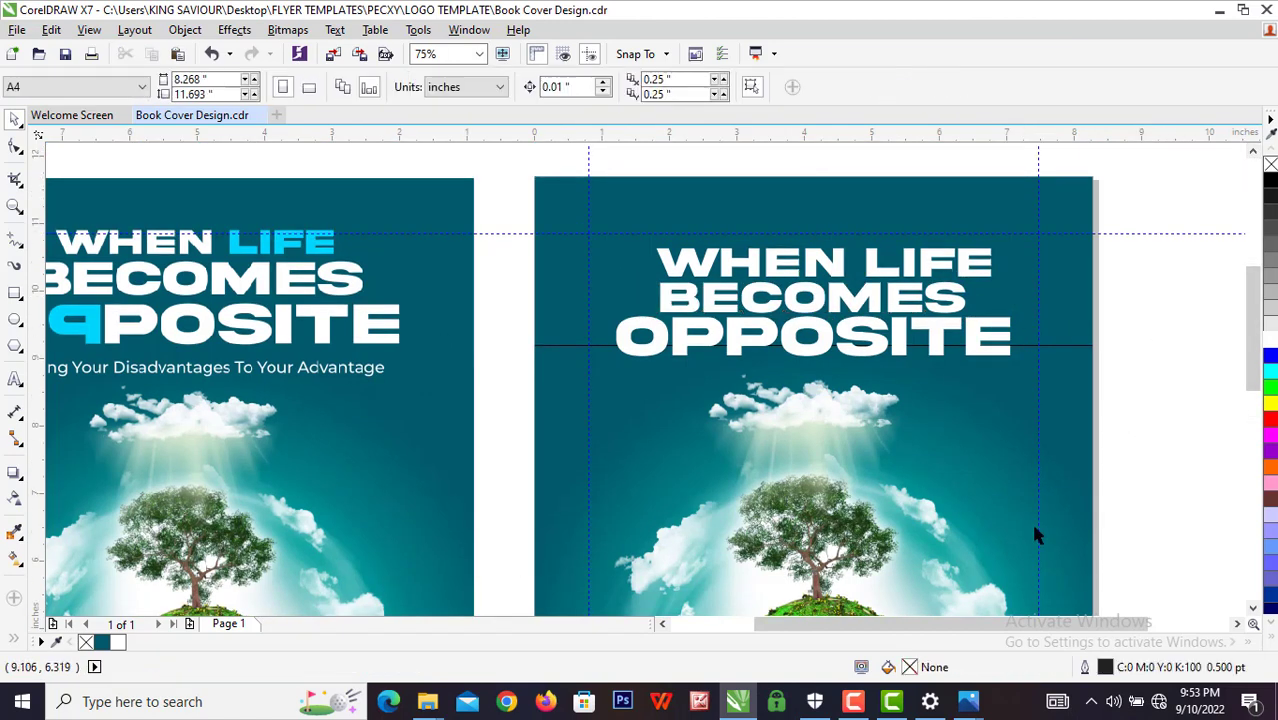
Shrink the WHEN LIFE line to about 35.5 pt and centre it horizontally on the cover.
left_click(965, 268)
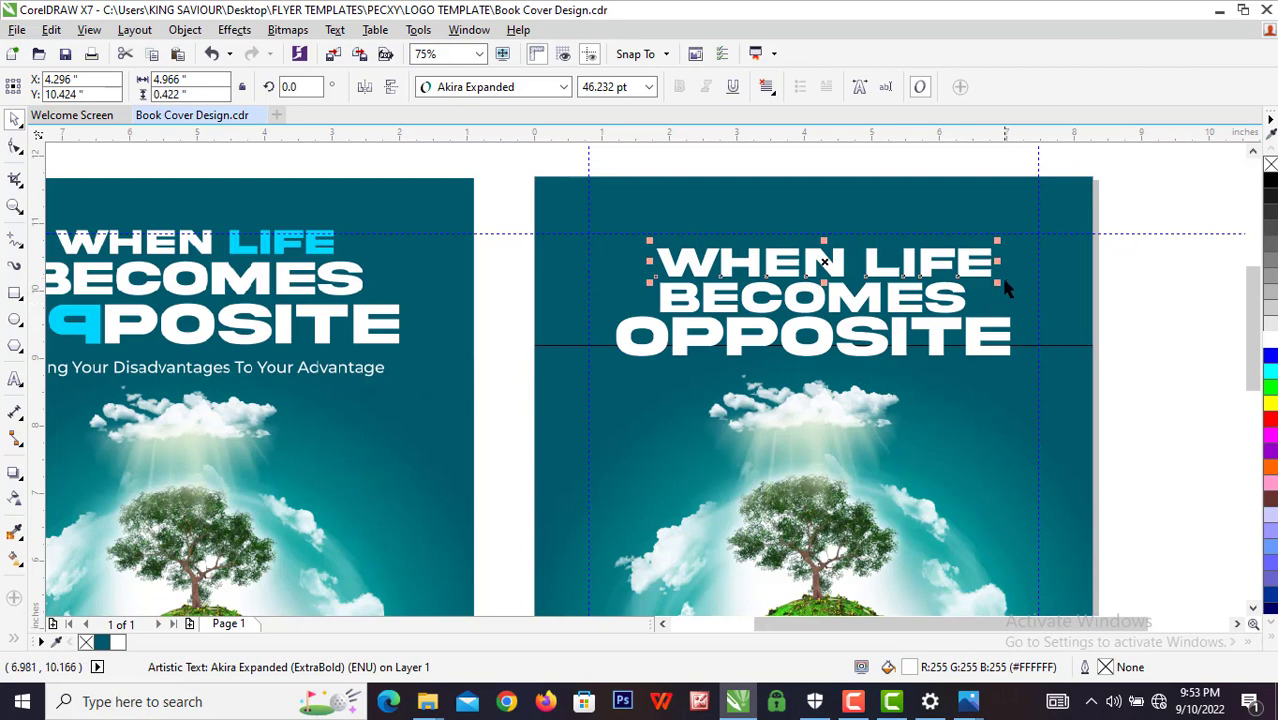
left_click_drag(997, 284, 881, 260)
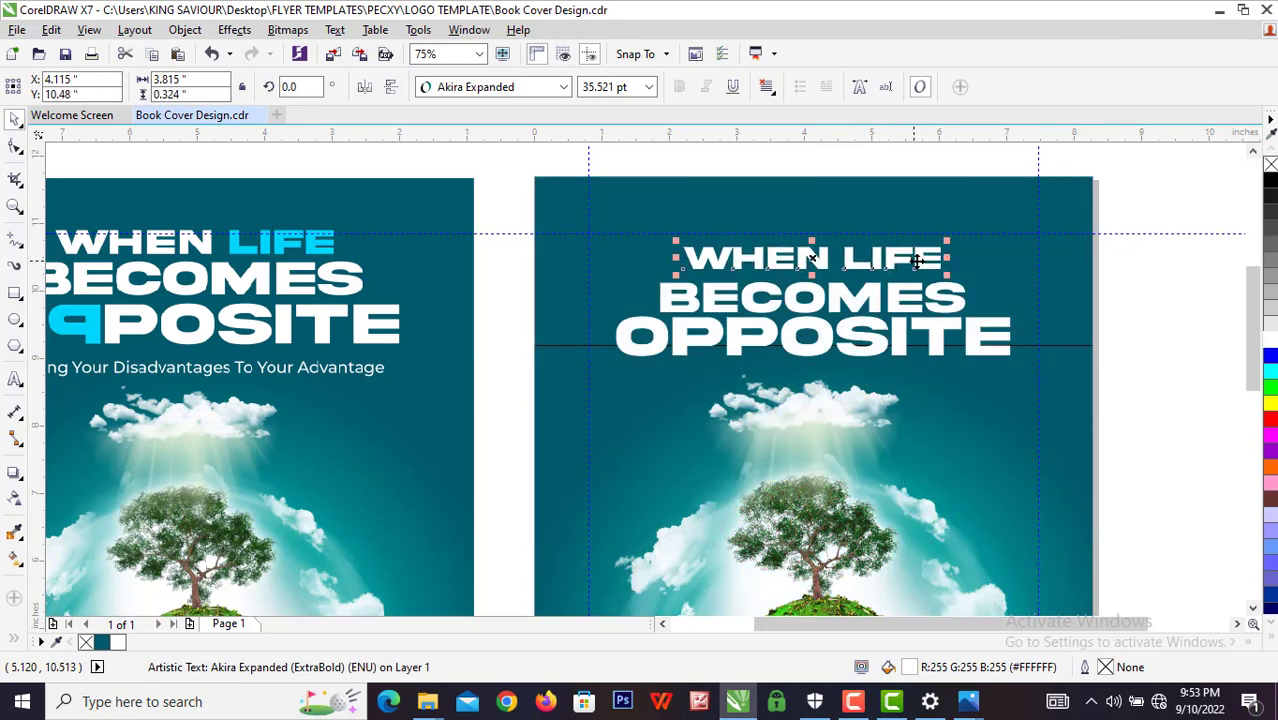
left_click(981, 253, "shift")
key("c")
left_click(1148, 299)
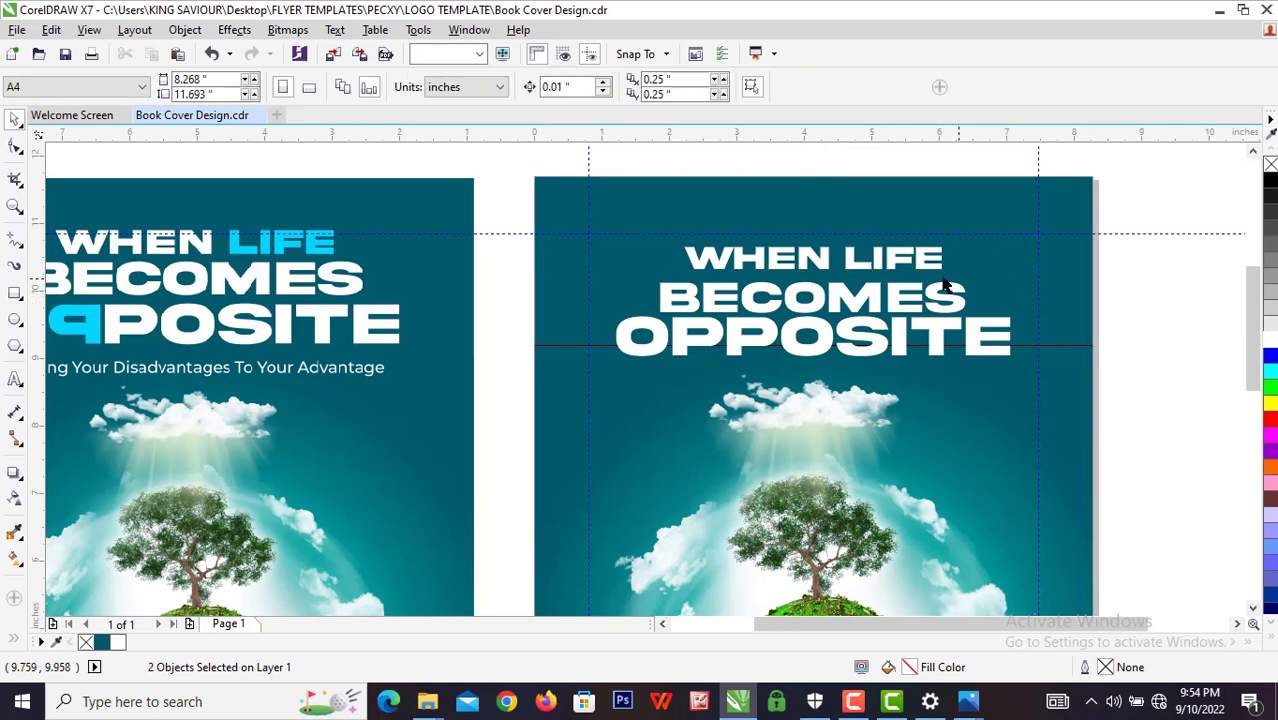
Nudge the WHEN LIFE line up to Y 10.61 in, just under the upper margin guideline.
left_click(884, 262)
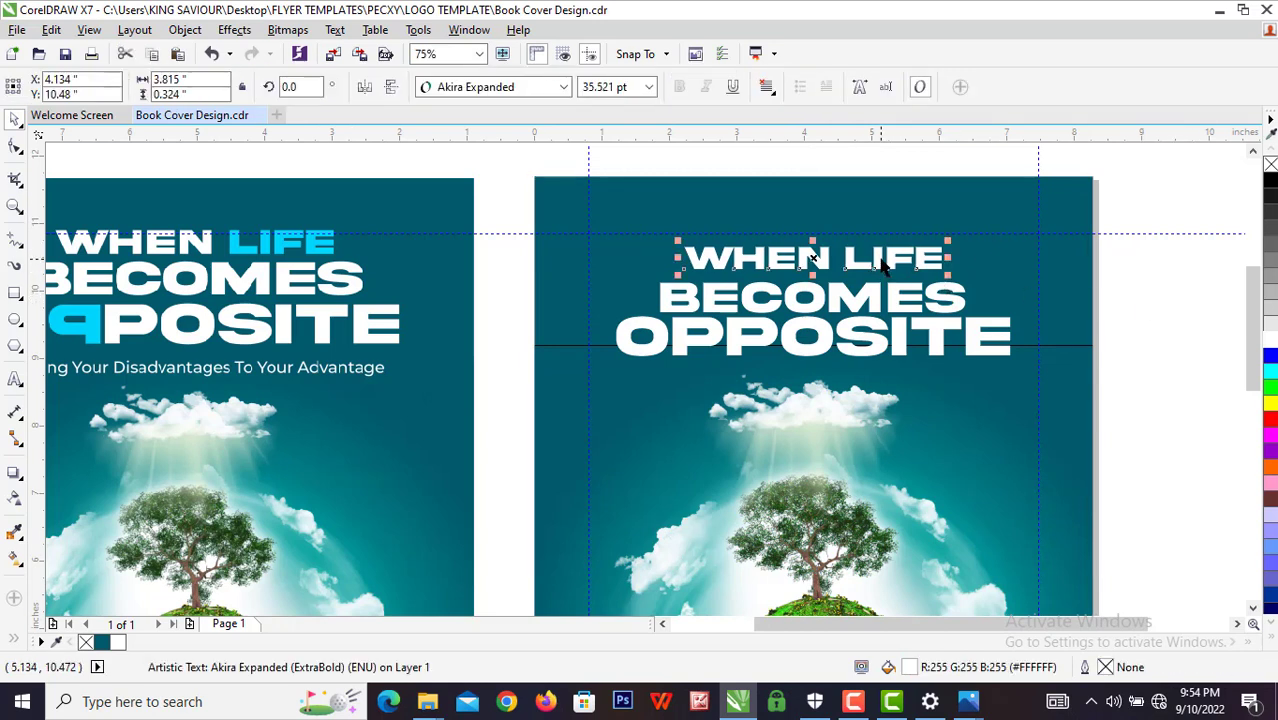
key("Up")
key("Up")
key("Up")
key("Up")
key("Up")
key("Up")
key("Up")
key("Up")
key("Up")
key("Up")
key("Up")
key("Up")
key("Up")
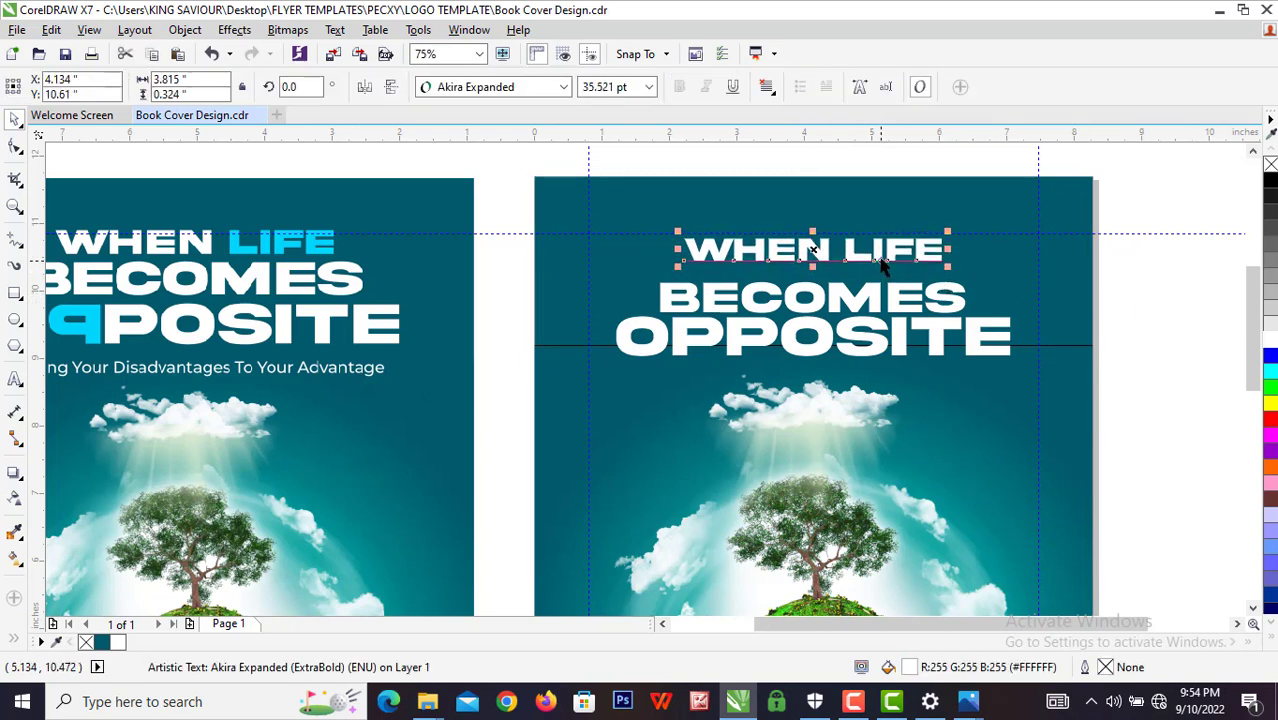
left_click(878, 310, "shift")
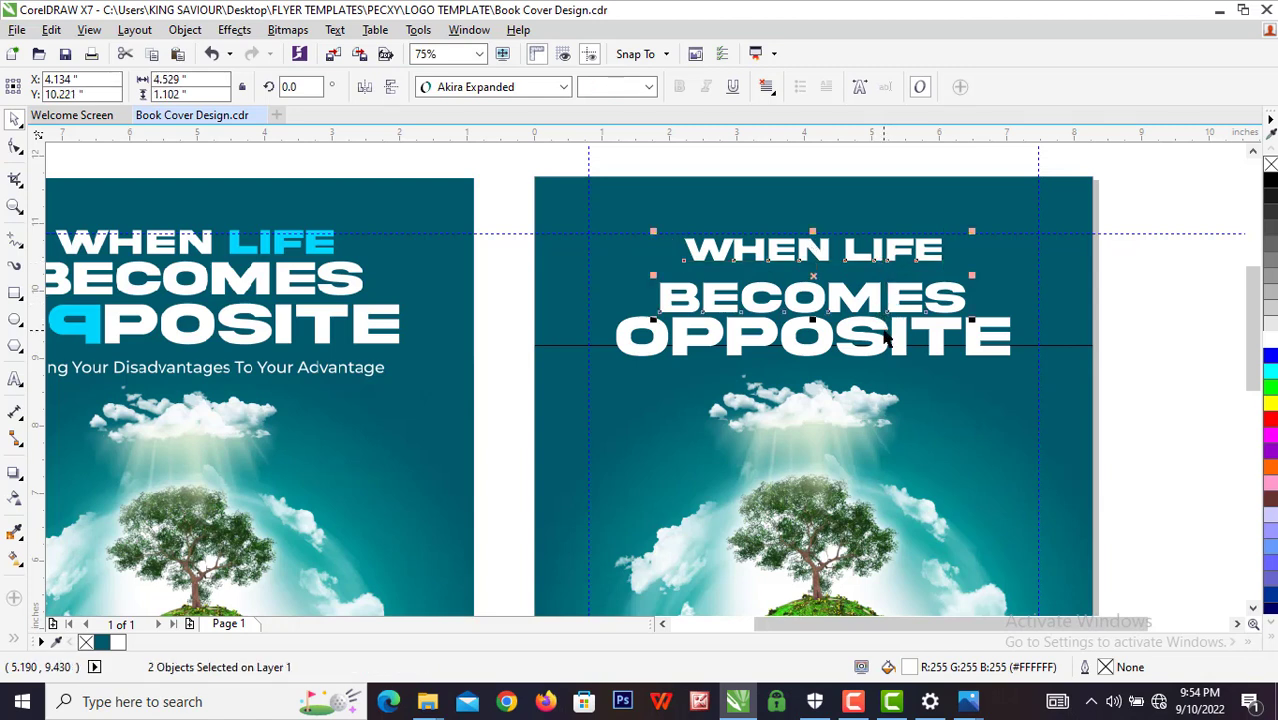
left_click(1109, 308)
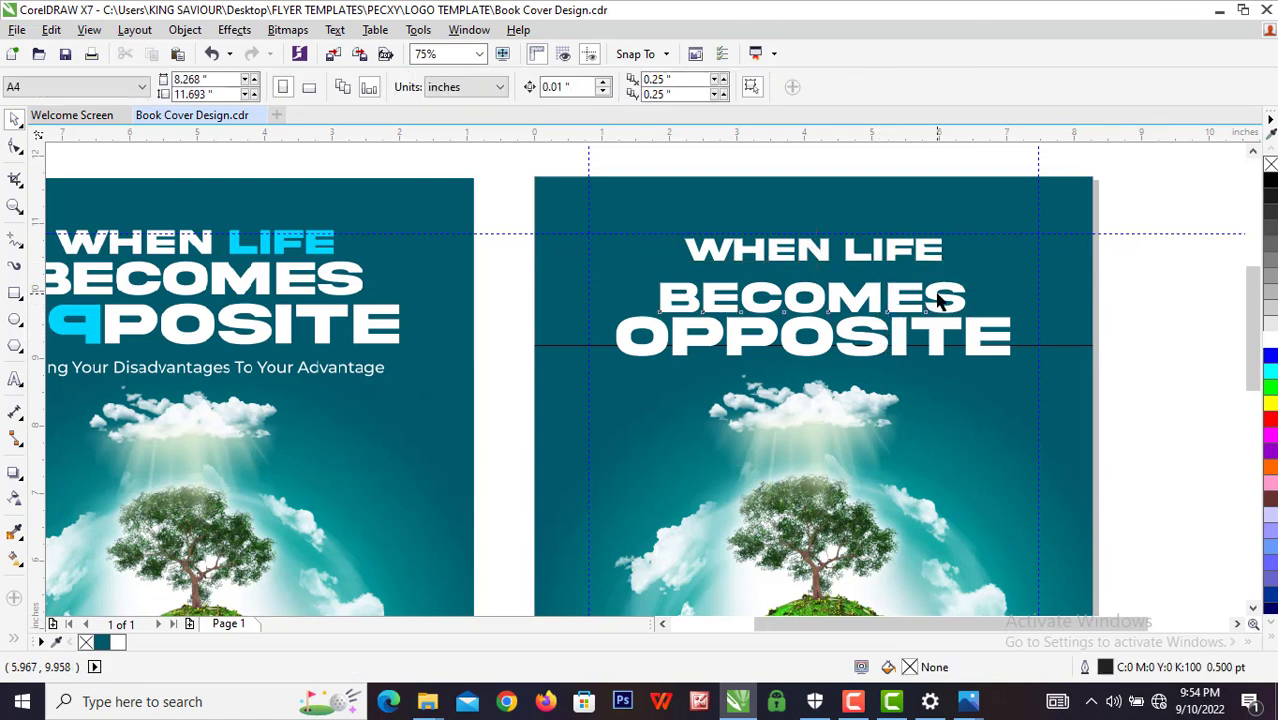
Nudge BECOMES and OPPOSITE up together to Y 9.797 in, closing the gap under WHEN LIFE.
left_click(940, 297)
left_click(935, 348, "shift")
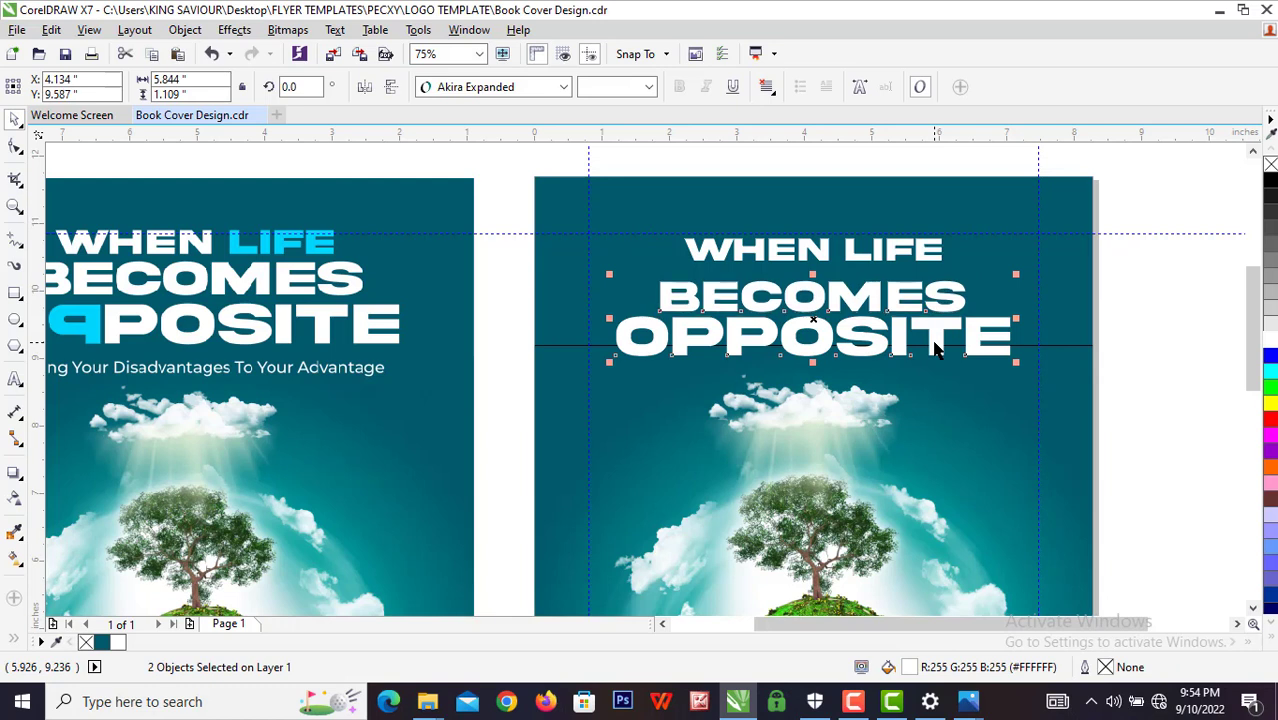
key("Up")
key("Up")
key("Up")
key("Up")
key("Up")
key("Up")
key("Up")
key("Up")
key("Up")
key("Up")
key("Up")
key("Up")
key("Up")
key("Up")
key("Up")
key("Up")
key("Up")
key("Up")
key("Up")
key("Up")
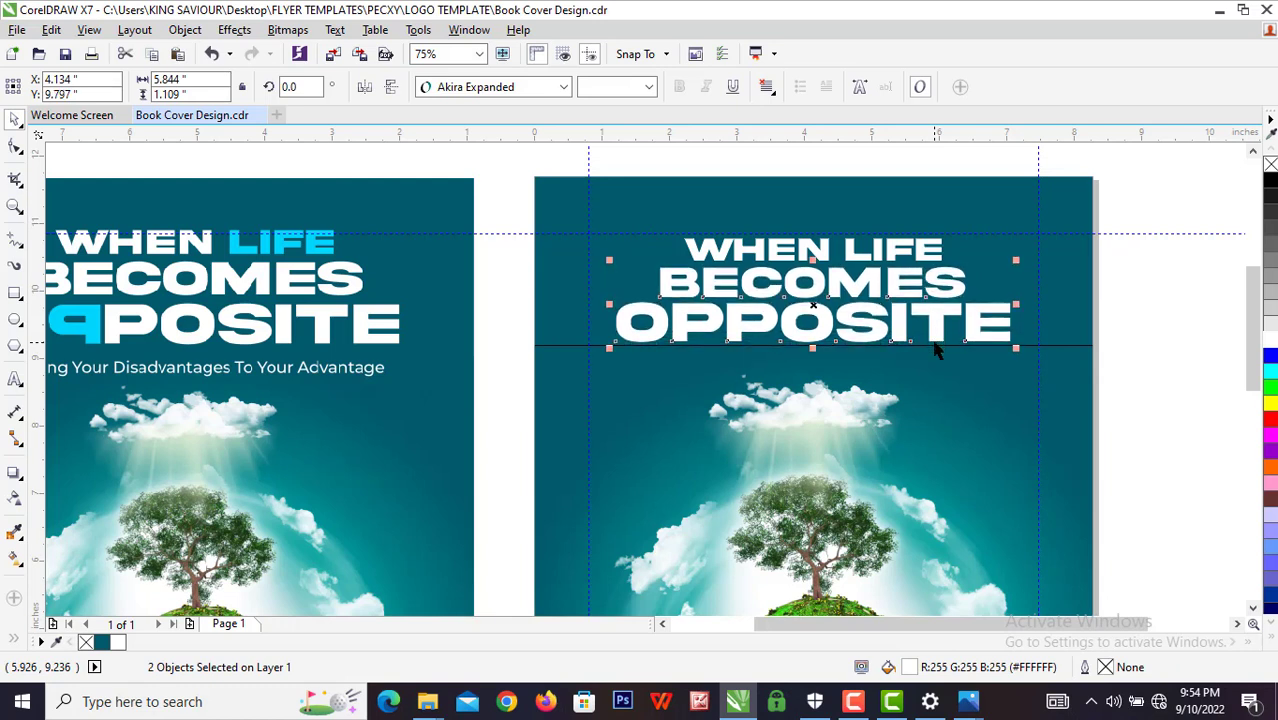
Sample the cyan of the word LIFE in the reference cover into the document palette.
left_click(1145, 312)
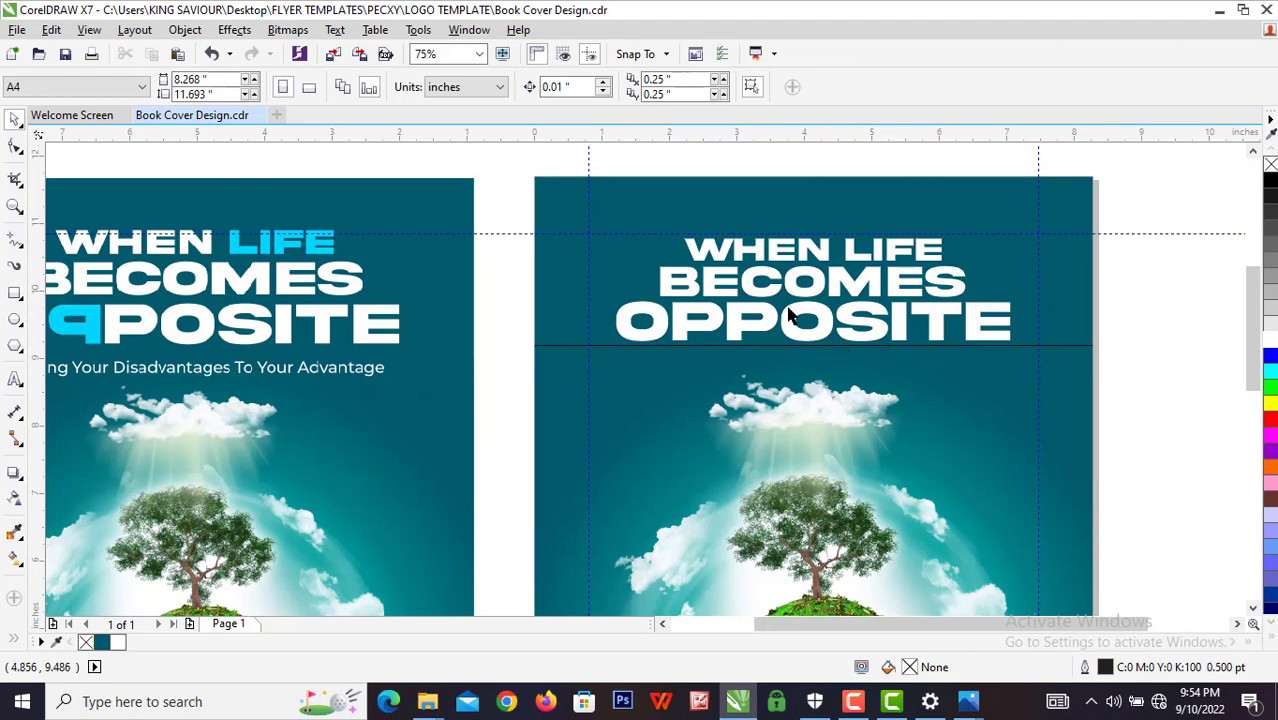
scroll(718, 285, "up", 1)
scroll(718, 285, "down", 1)
scroll(748, 295, "down", 1)
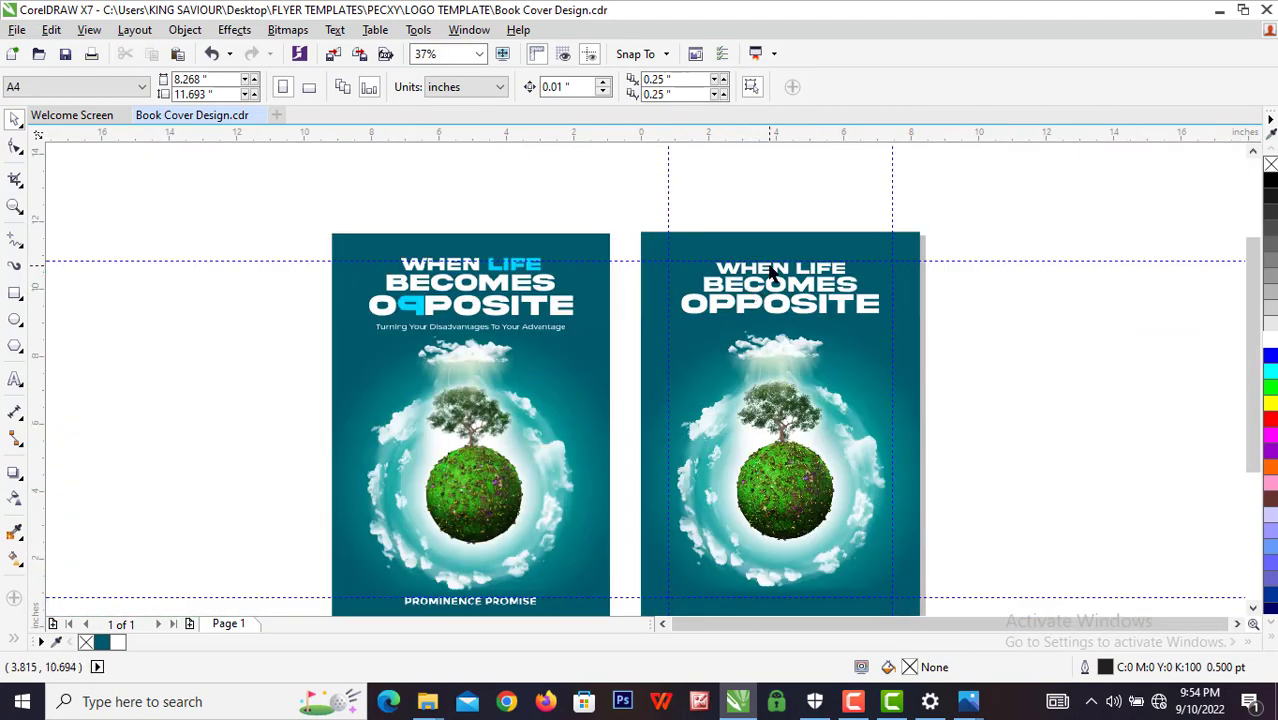
scroll(771, 273, "up", 1)
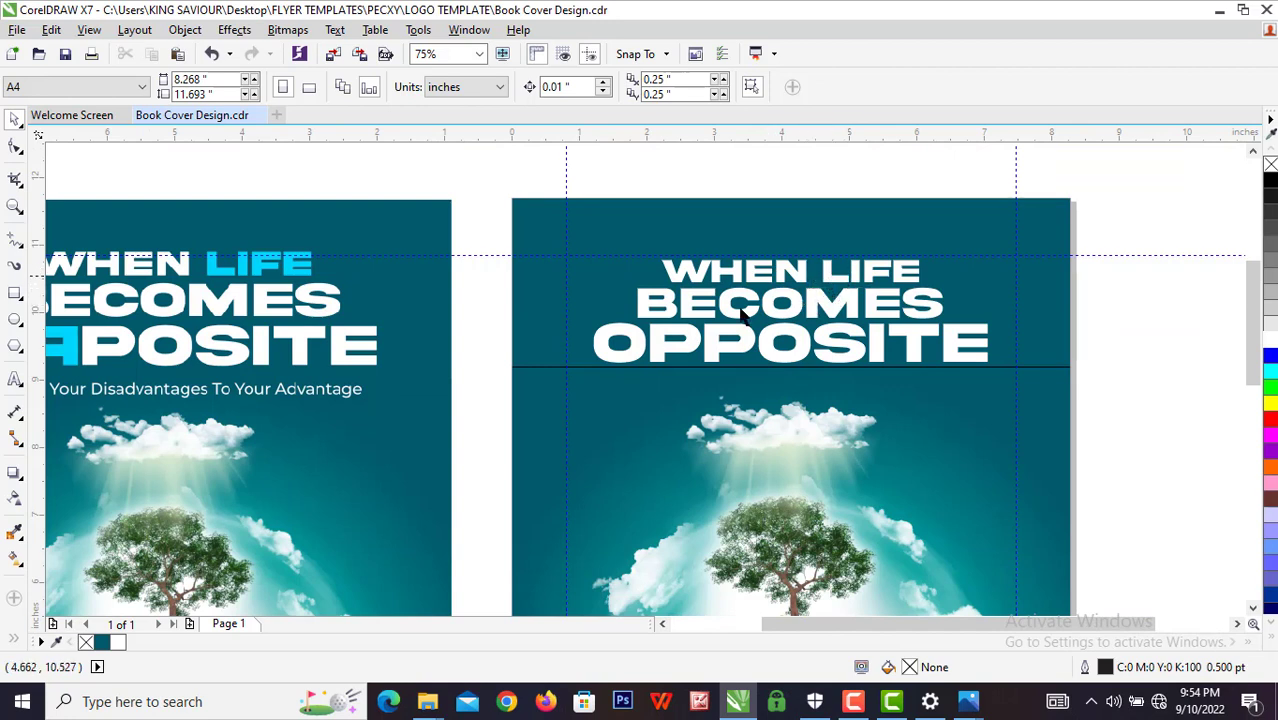
left_click(57, 643)
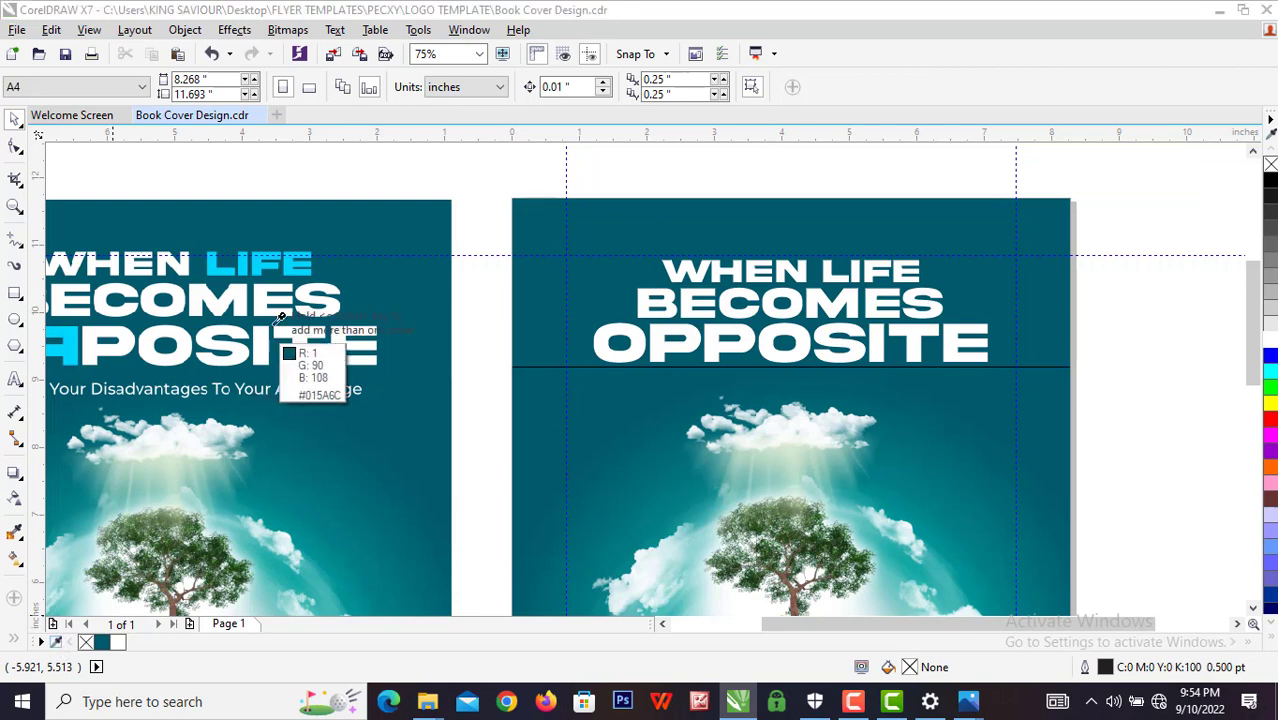
left_click(257, 265)
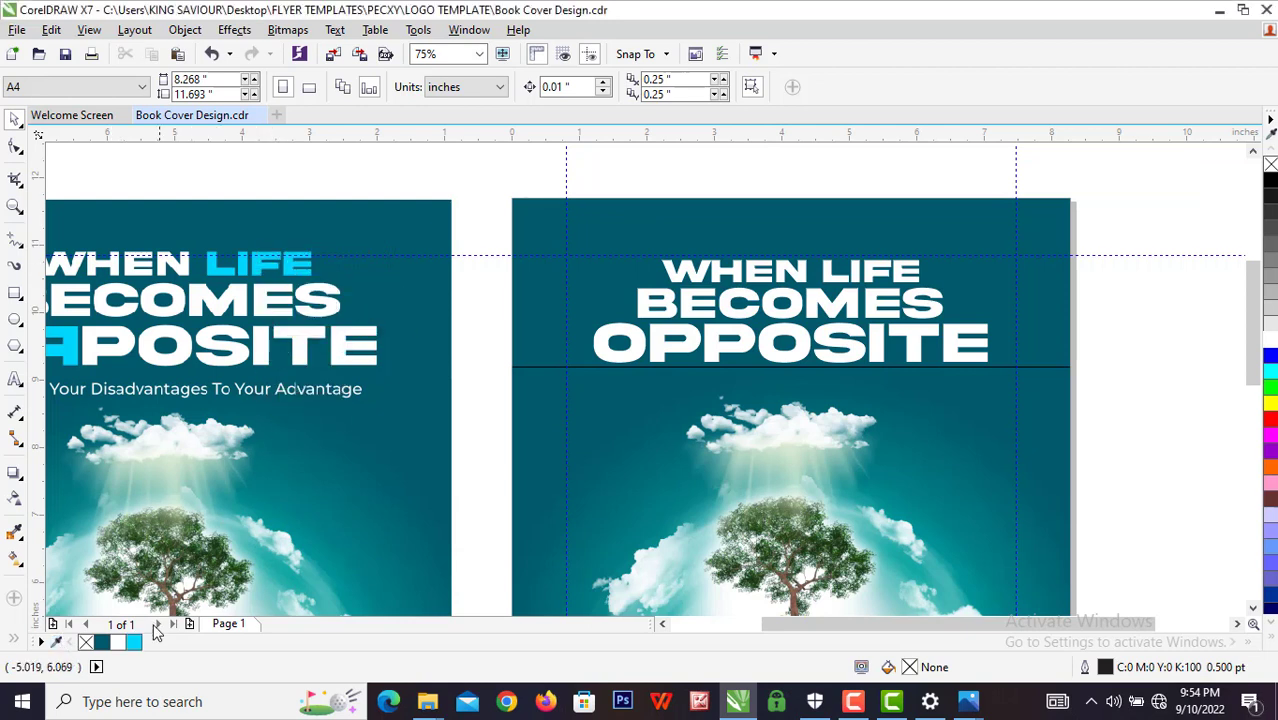
Recolour only the word LIFE in the new cover's WHEN LIFE line with the sampled cyan.
double_click(824, 280)
left_click_drag(822, 272, 920, 272)
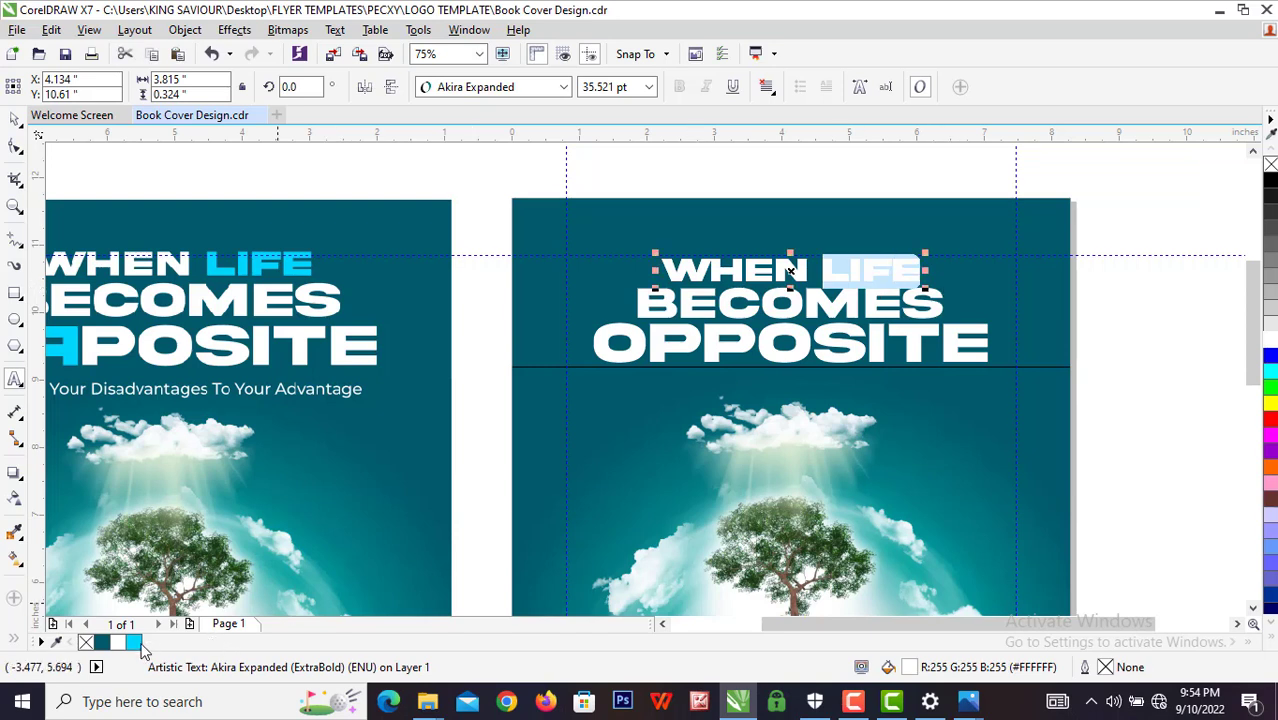
left_click(134, 643)
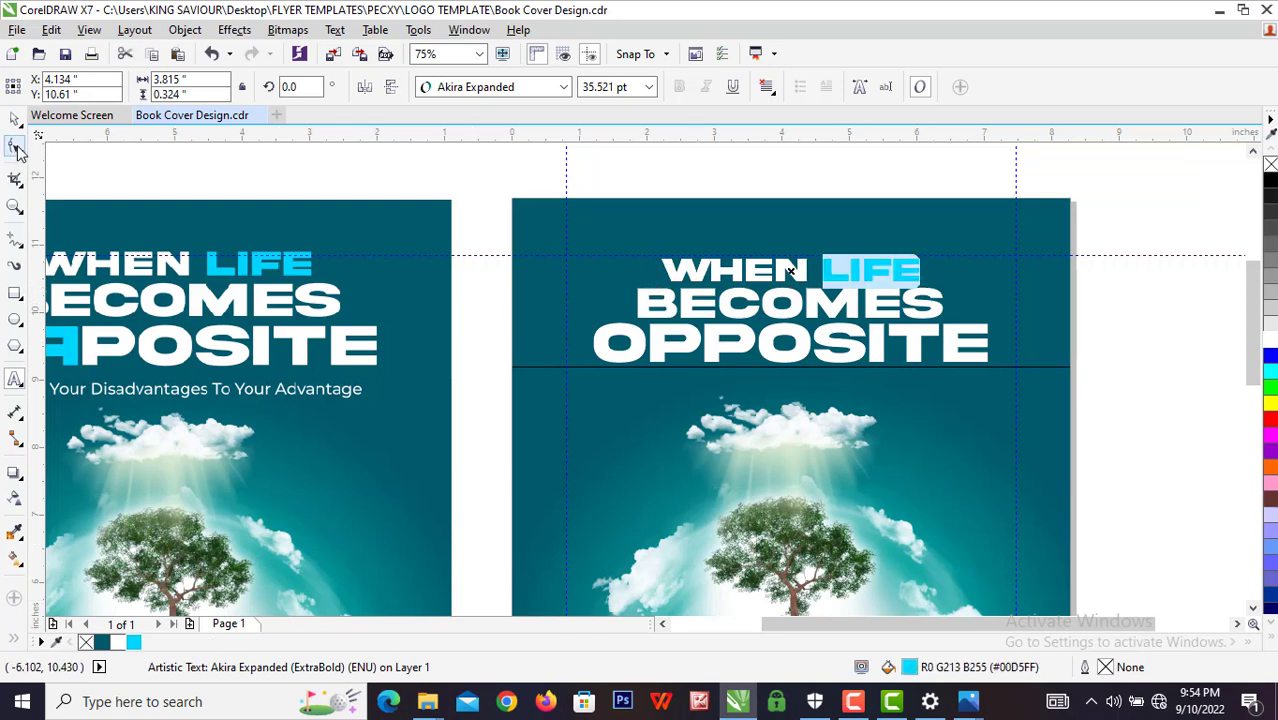
Replace the first P of OPPOSITE with blank spaces, leaving a letter-wide gap after the O.
left_click(701, 340)
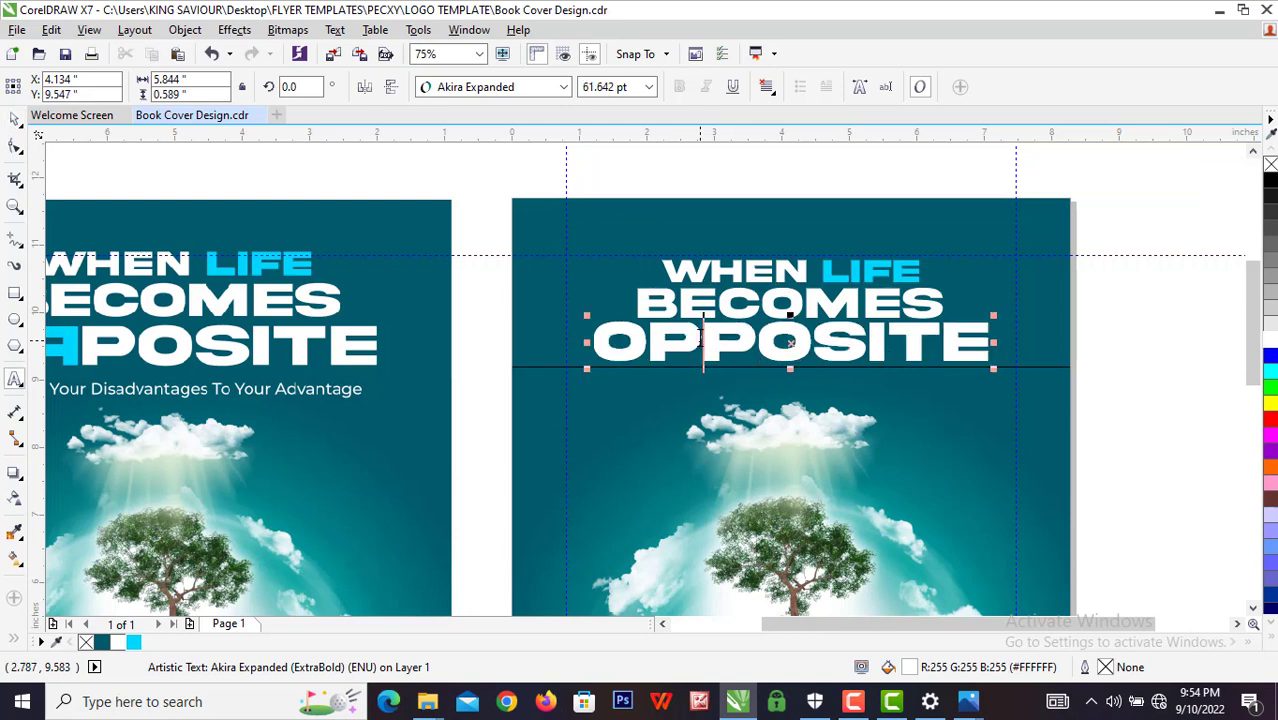
key("BackSpace")
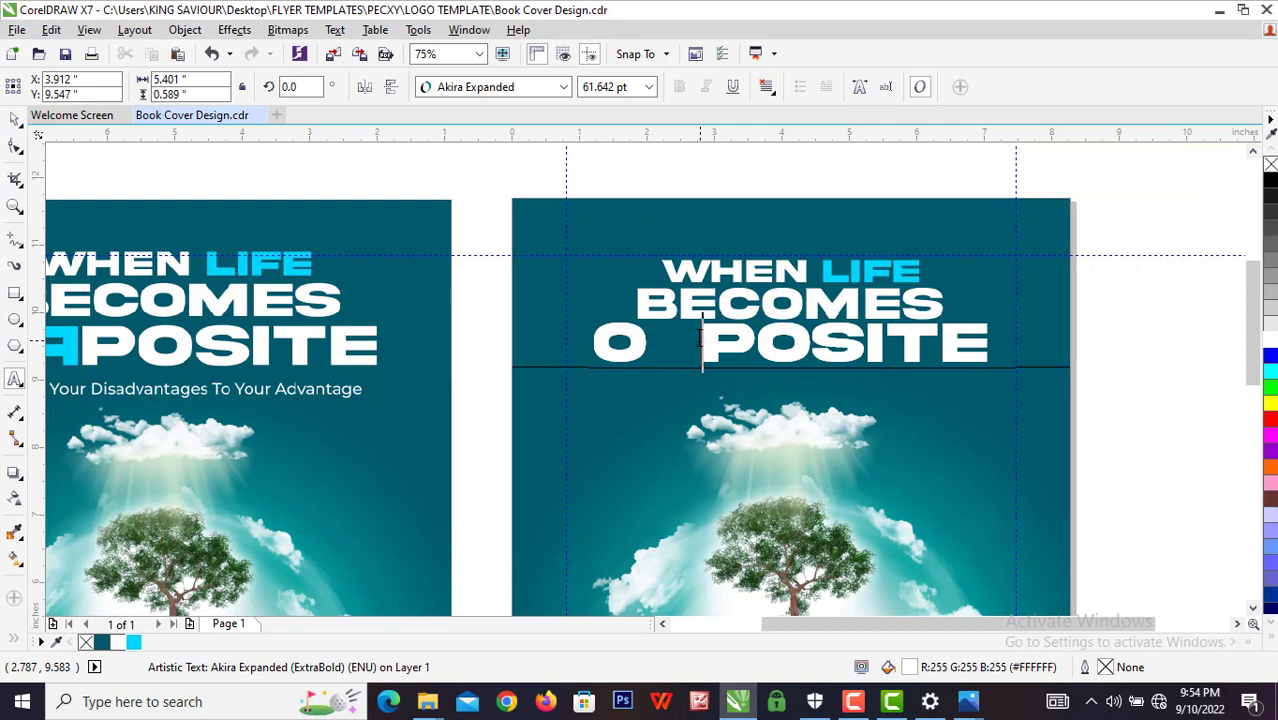
left_click(14, 120)
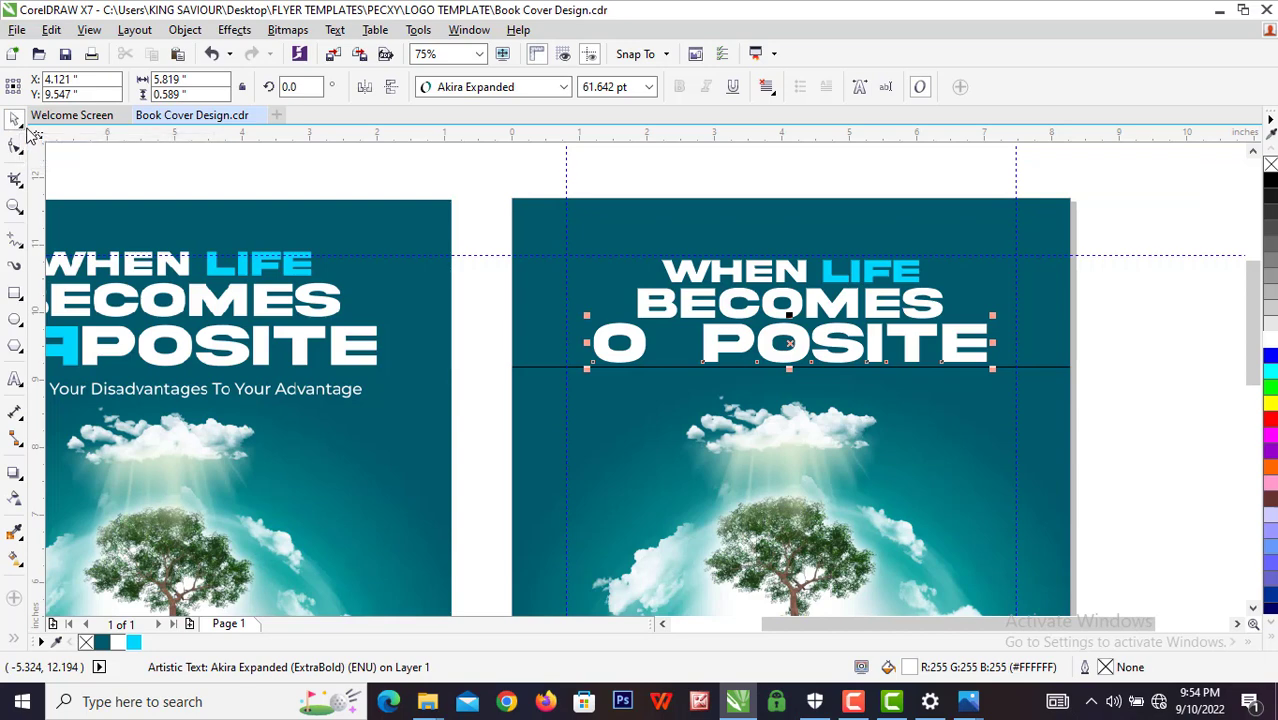
Duplicate the gapped OPPOSITE line, place the copy below the title and replace its text with a single P.
key("ctrl+d")
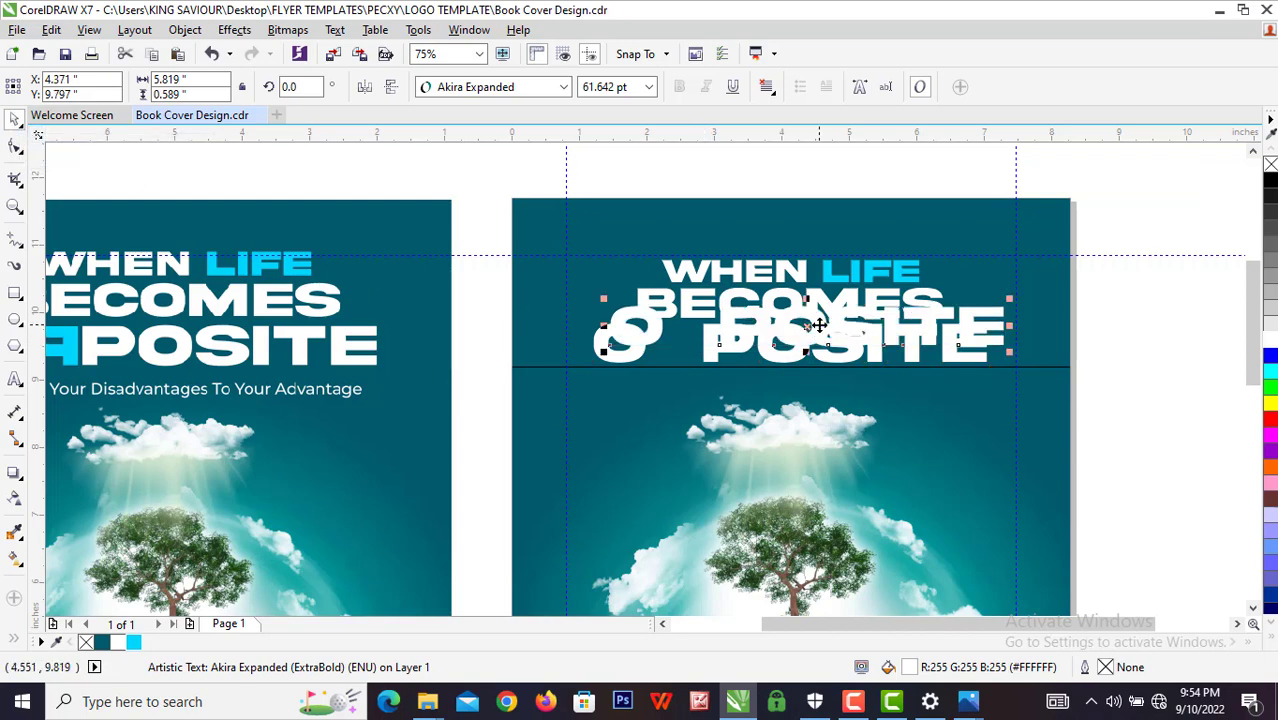
left_click_drag(806, 328, 800, 416)
double_click(800, 416)
key("ctrl+a")
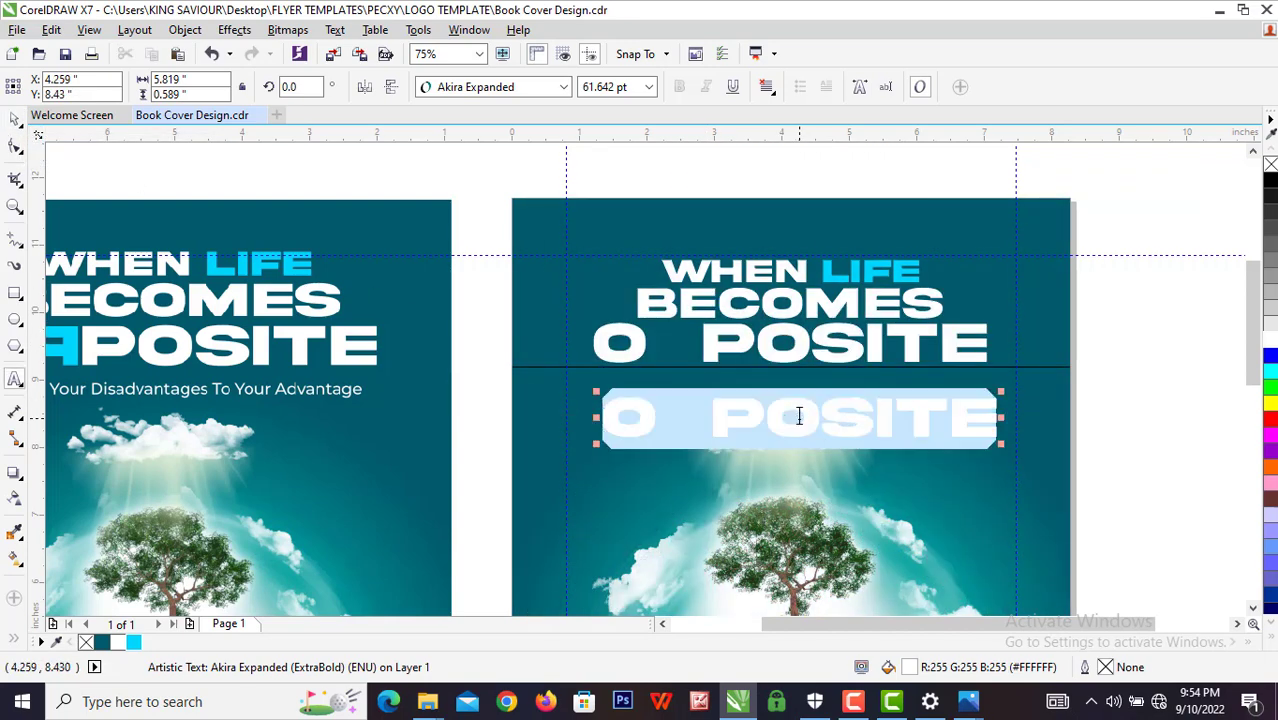
type("P")
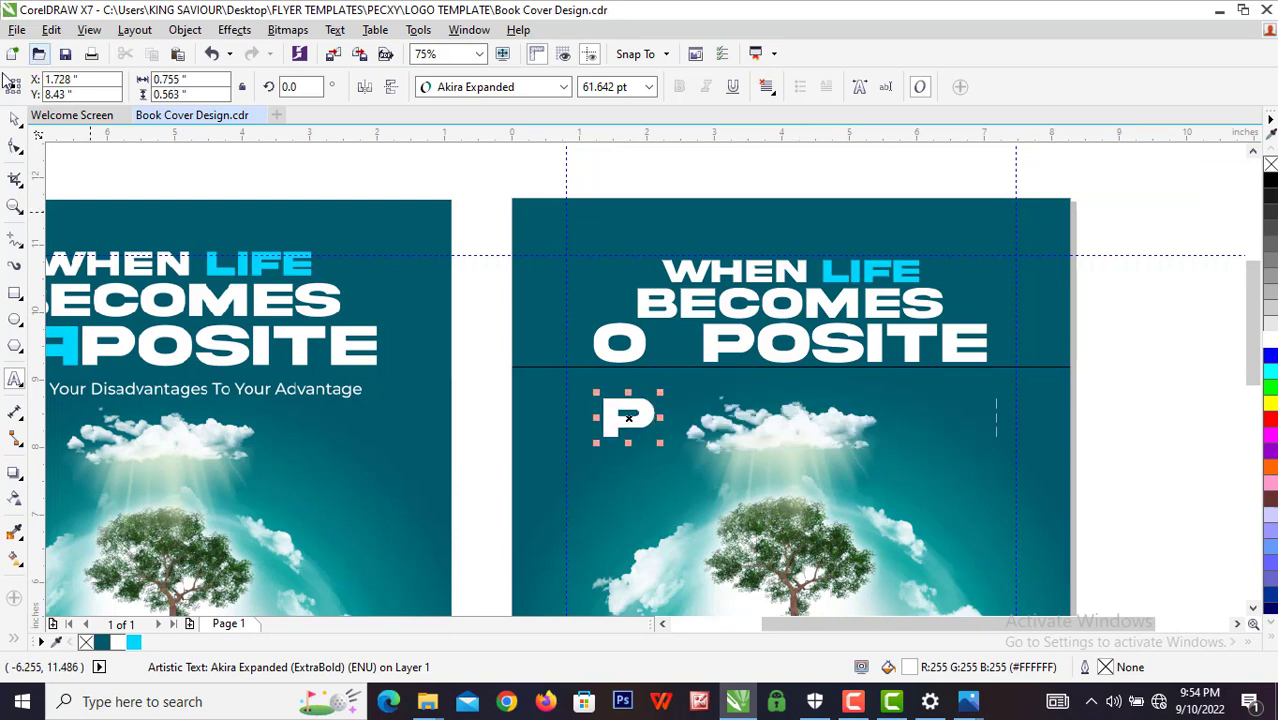
Fill the separate P with the sampled cyan and mirror it horizontally.
left_click(15, 118)
left_click(133, 642)
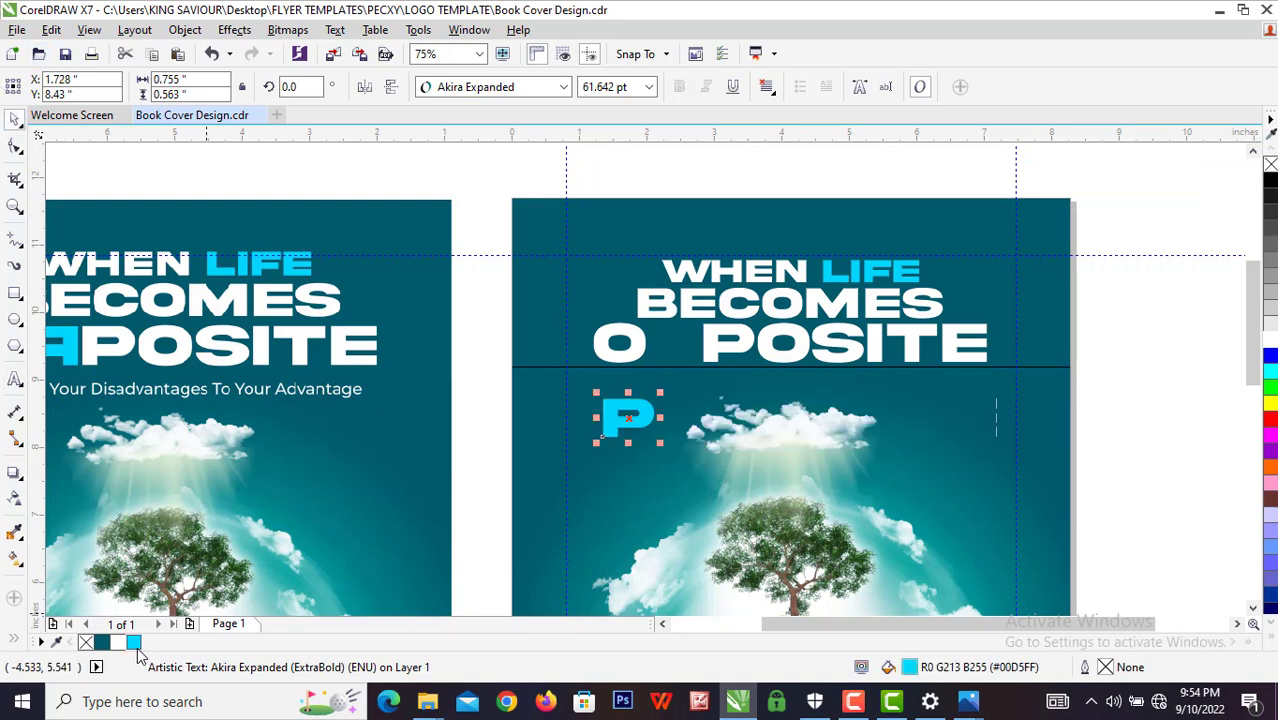
left_click(365, 90)
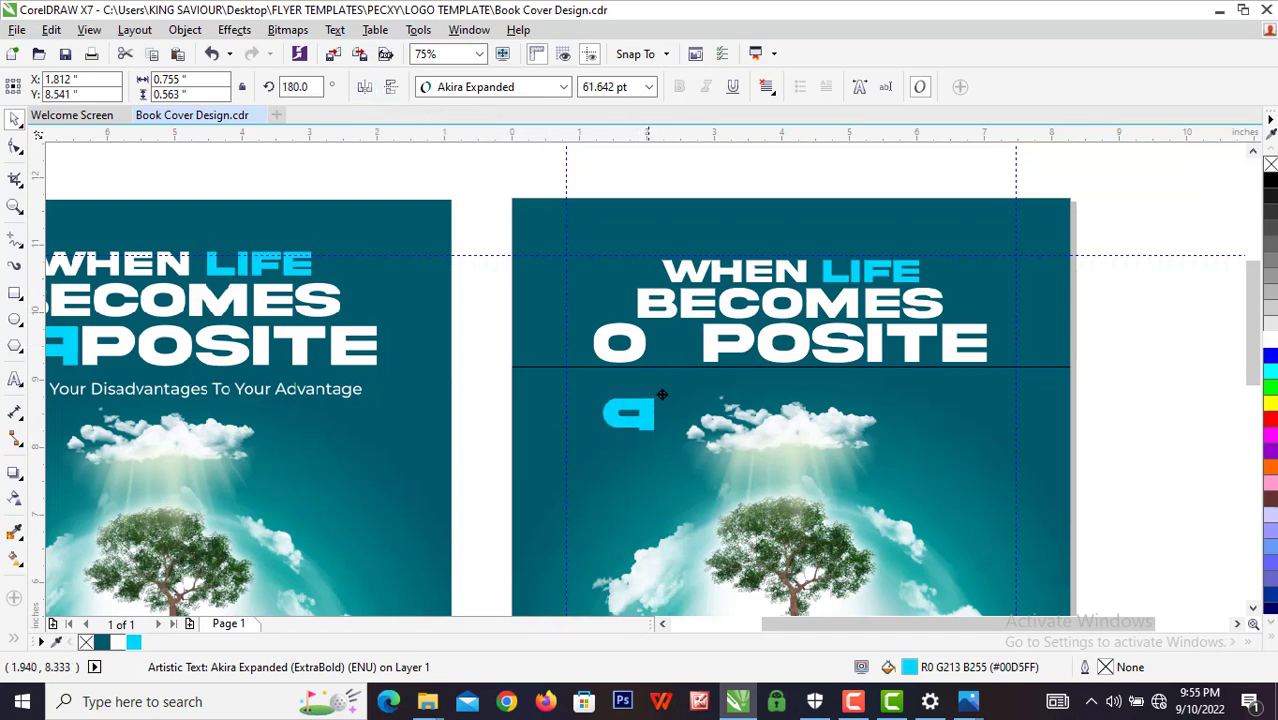
Place the mirrored P in the gap after the O and align it vertically with the rest of the OPPOSITE line.
left_click_drag(662, 395, 700, 335)
scroll(689, 349, "up", 2)
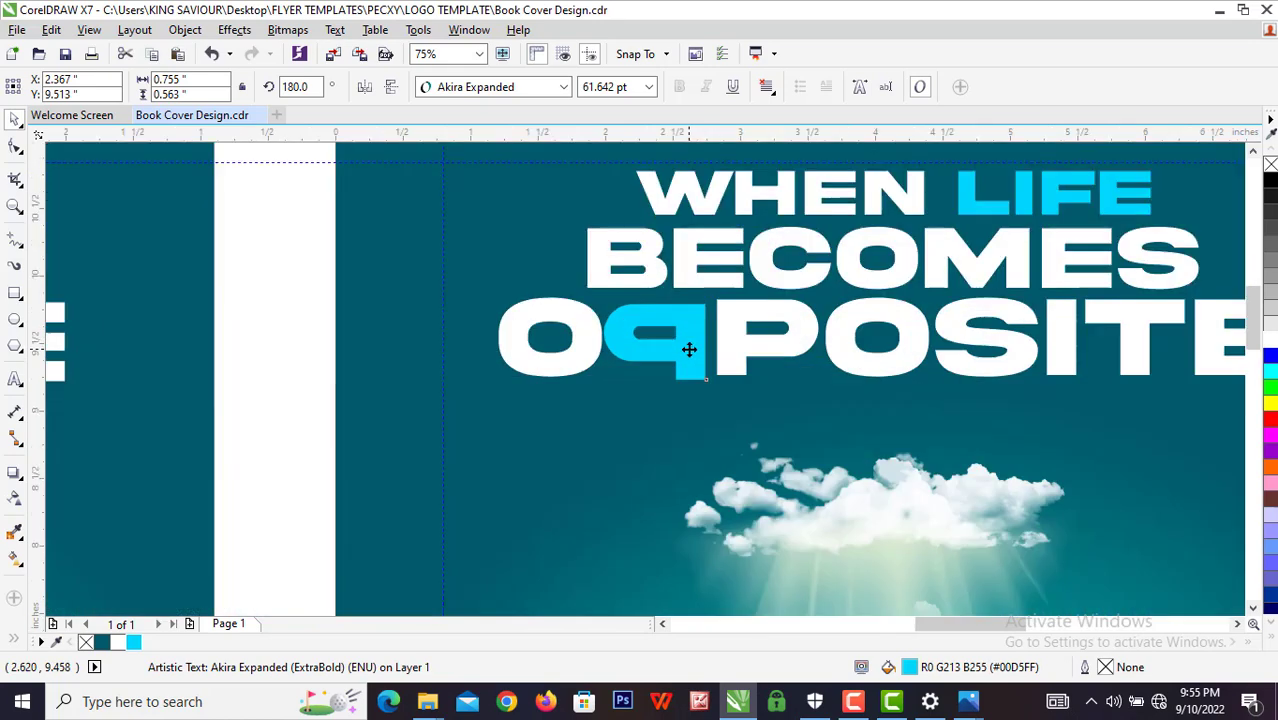
scroll(689, 349, "up", 4)
left_click(833, 401)
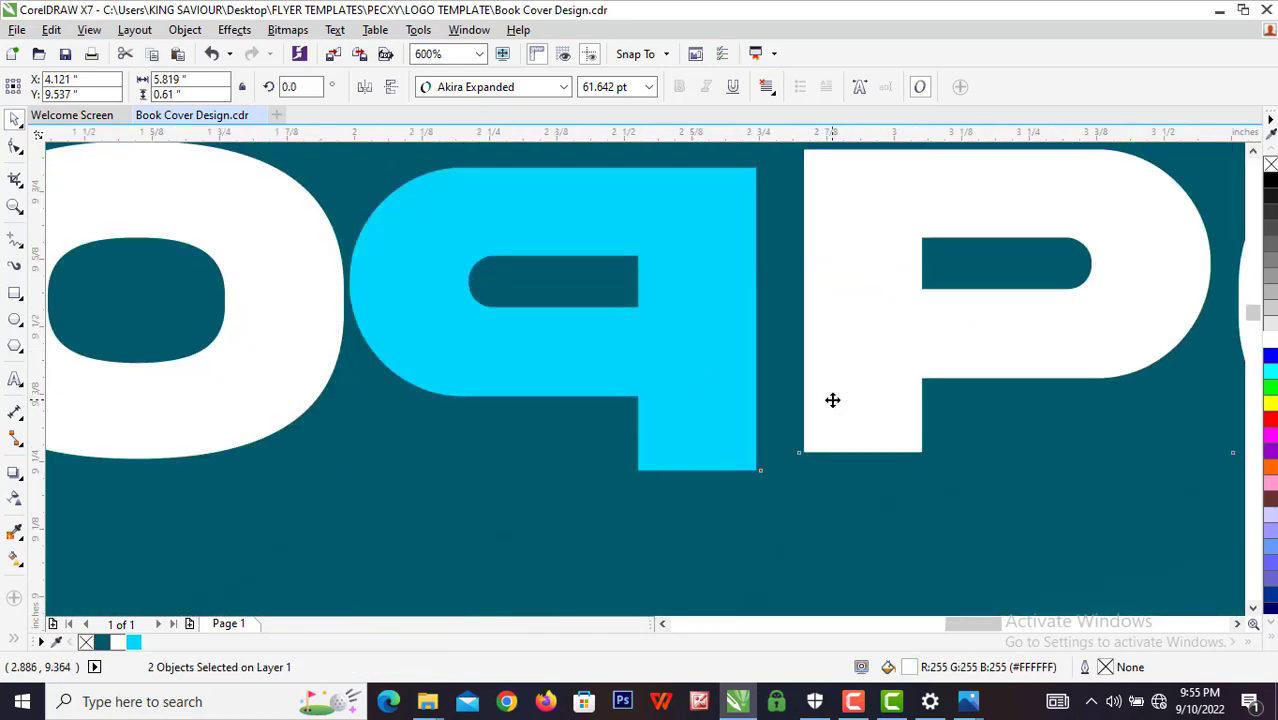
key("Up")
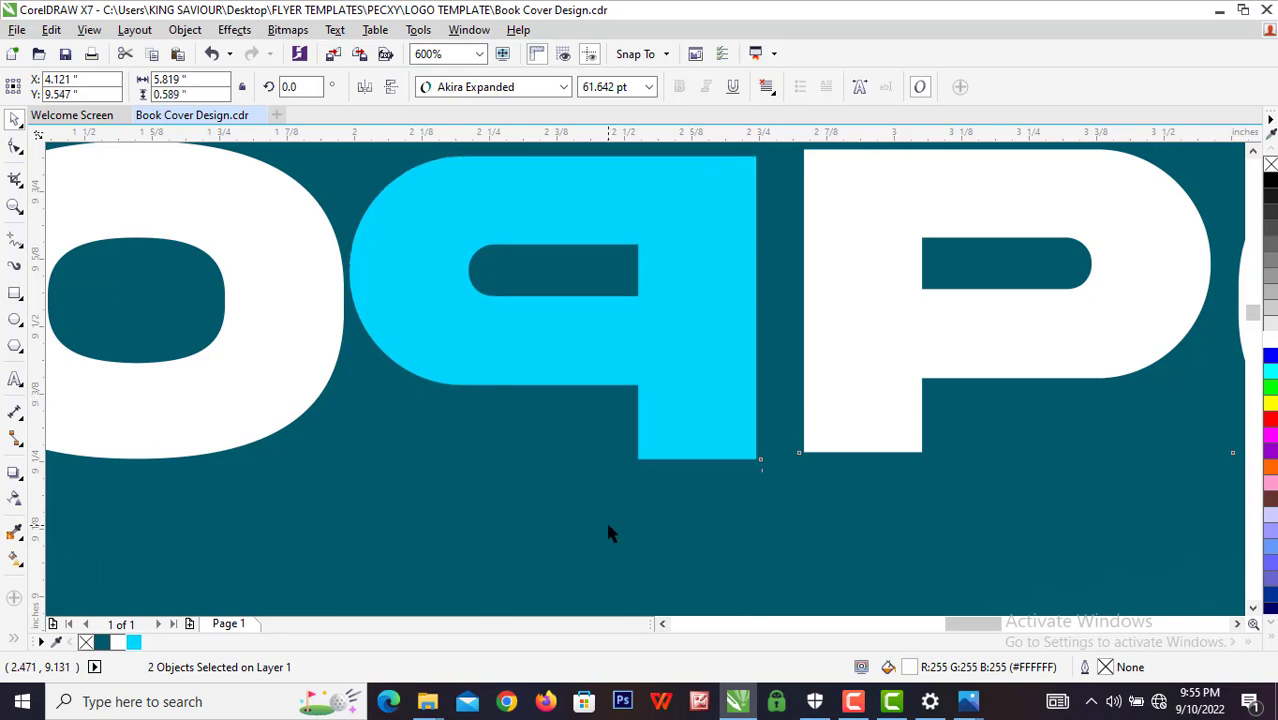
Shift the mirrored P sideways to X 2.385 in to even out its spacing between the O and the white P.
scroll(608, 530, "down", 2)
left_click(128, 320)
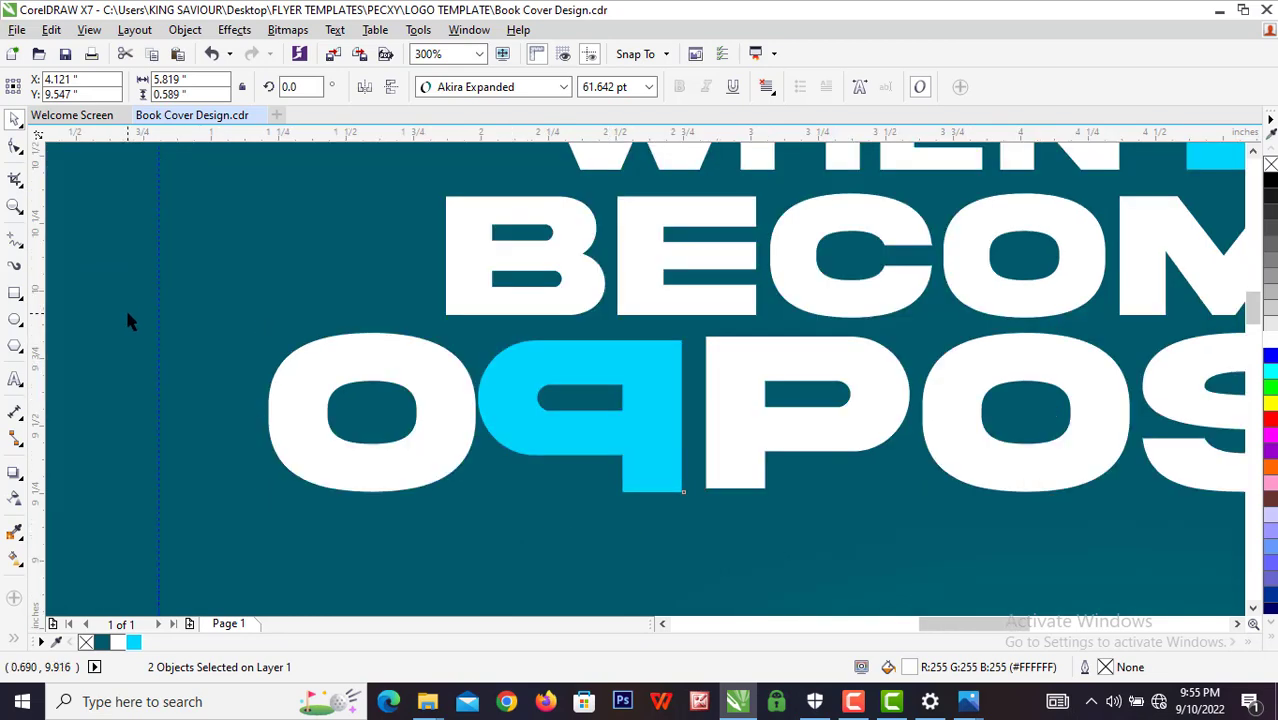
scroll(669, 396, "up", 2)
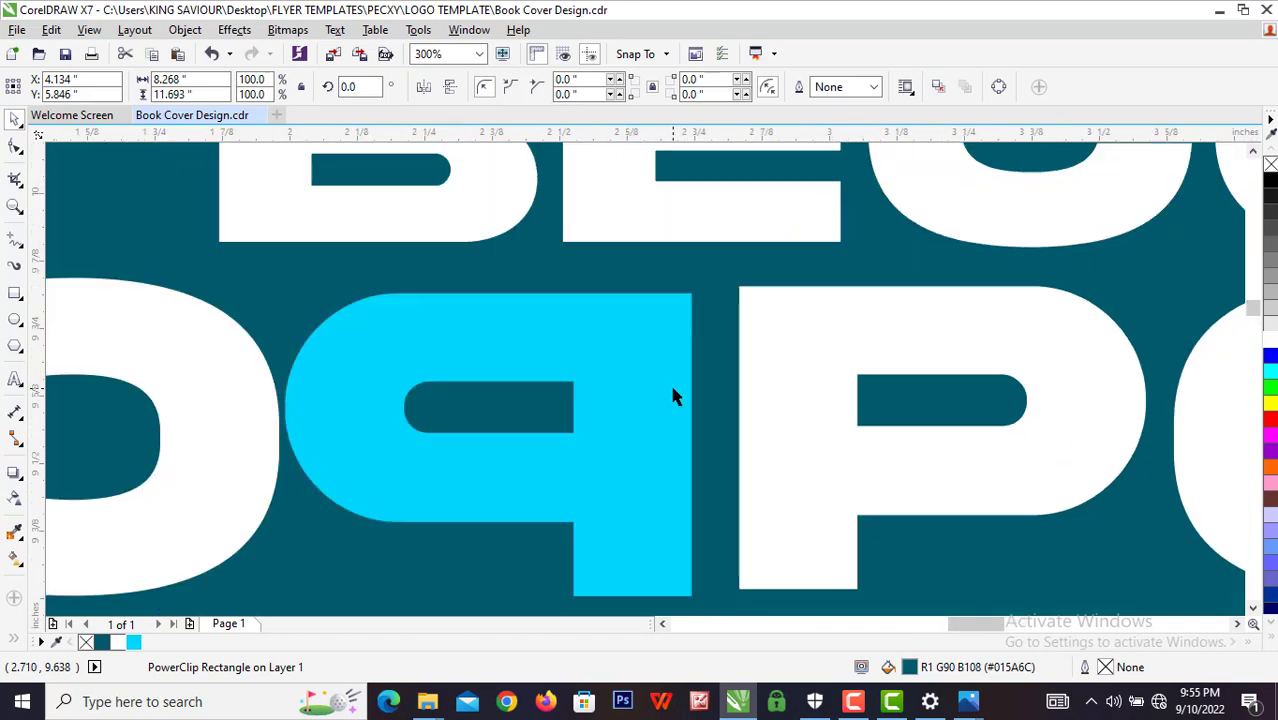
left_click(663, 400)
left_click_drag(650, 432, 660, 422)
scroll(661, 423, "down", 4)
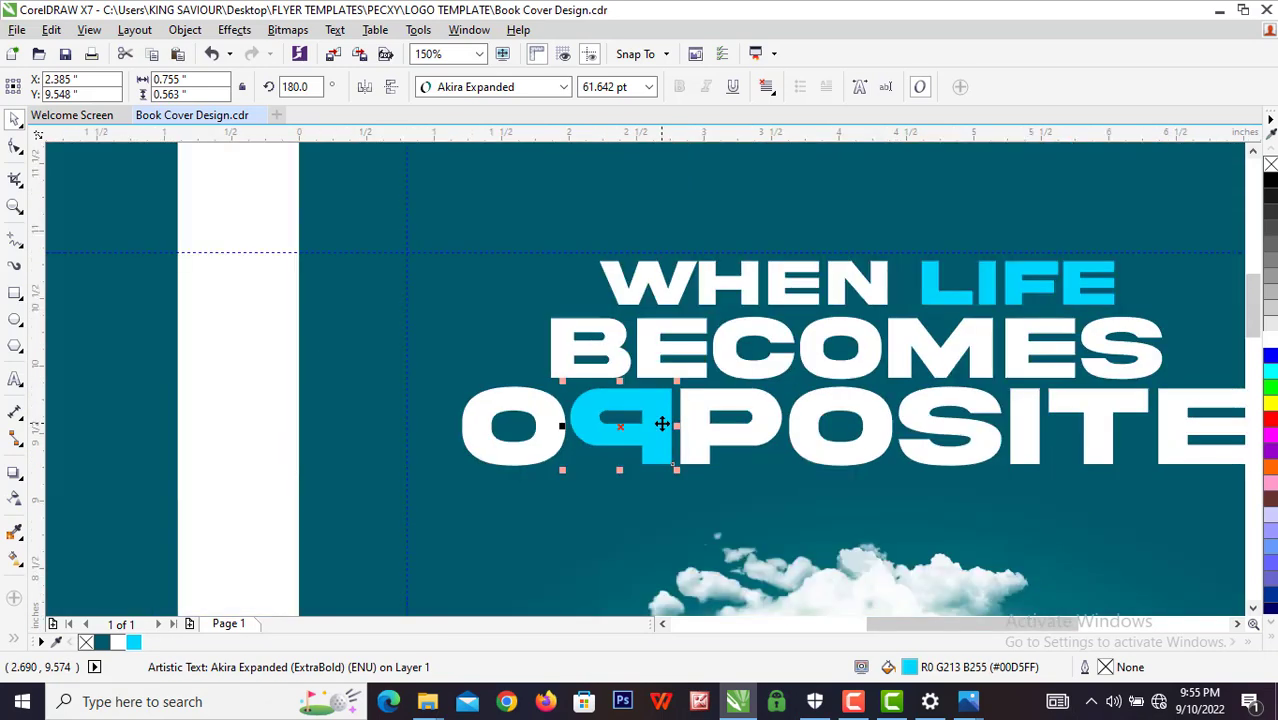
scroll(662, 424, "down", 2)
left_click(991, 455)
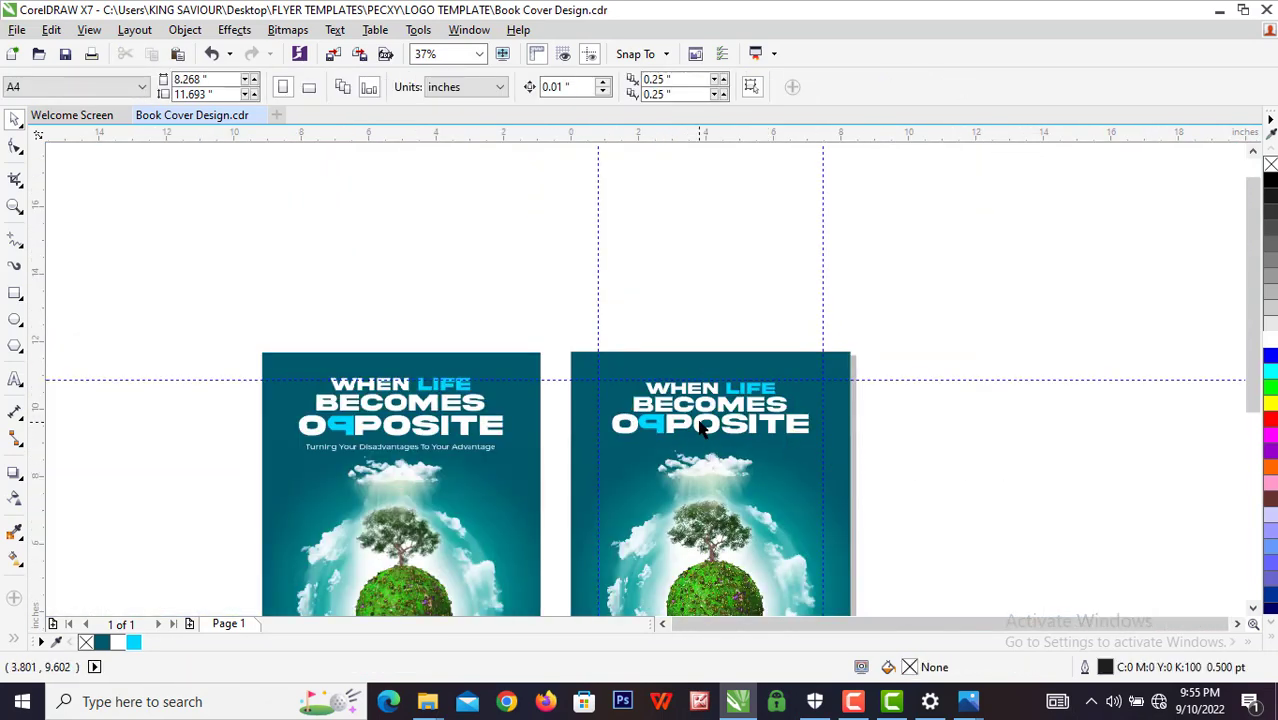
Group the mirrored P with the rest of the OPPOSITE line.
scroll(703, 428, "up", 1)
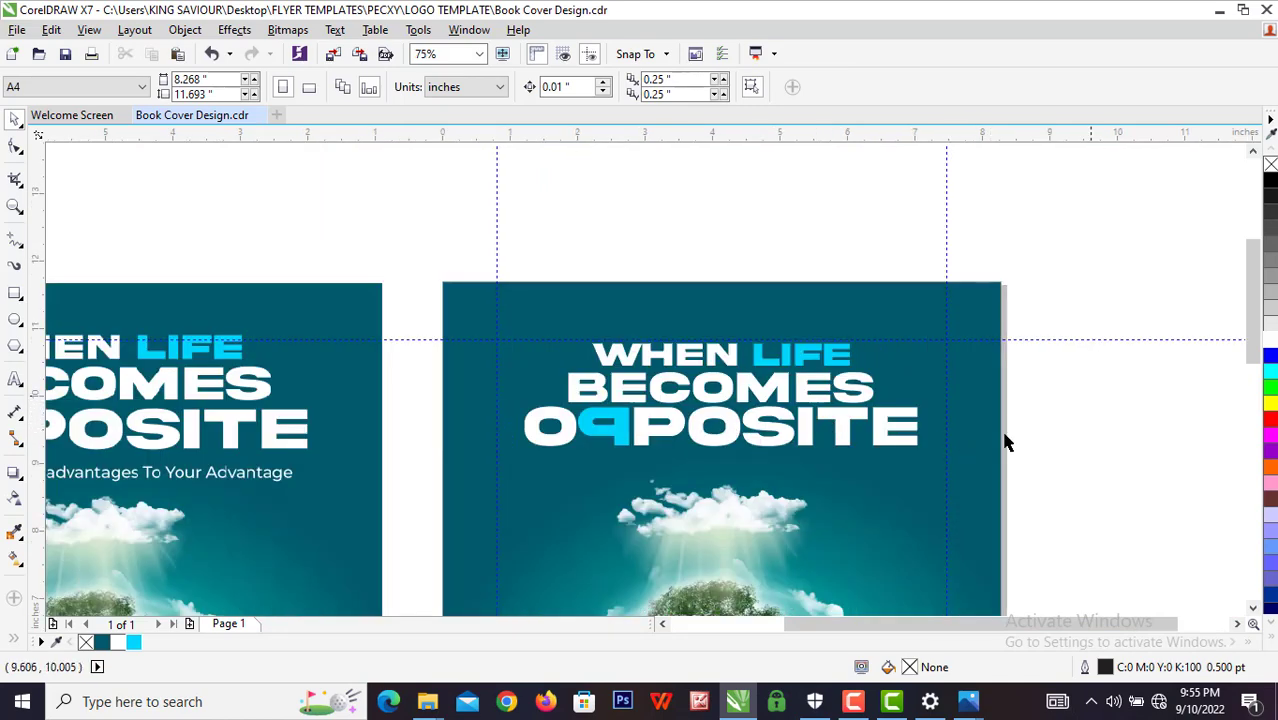
left_click_drag(1090, 393, 428, 499)
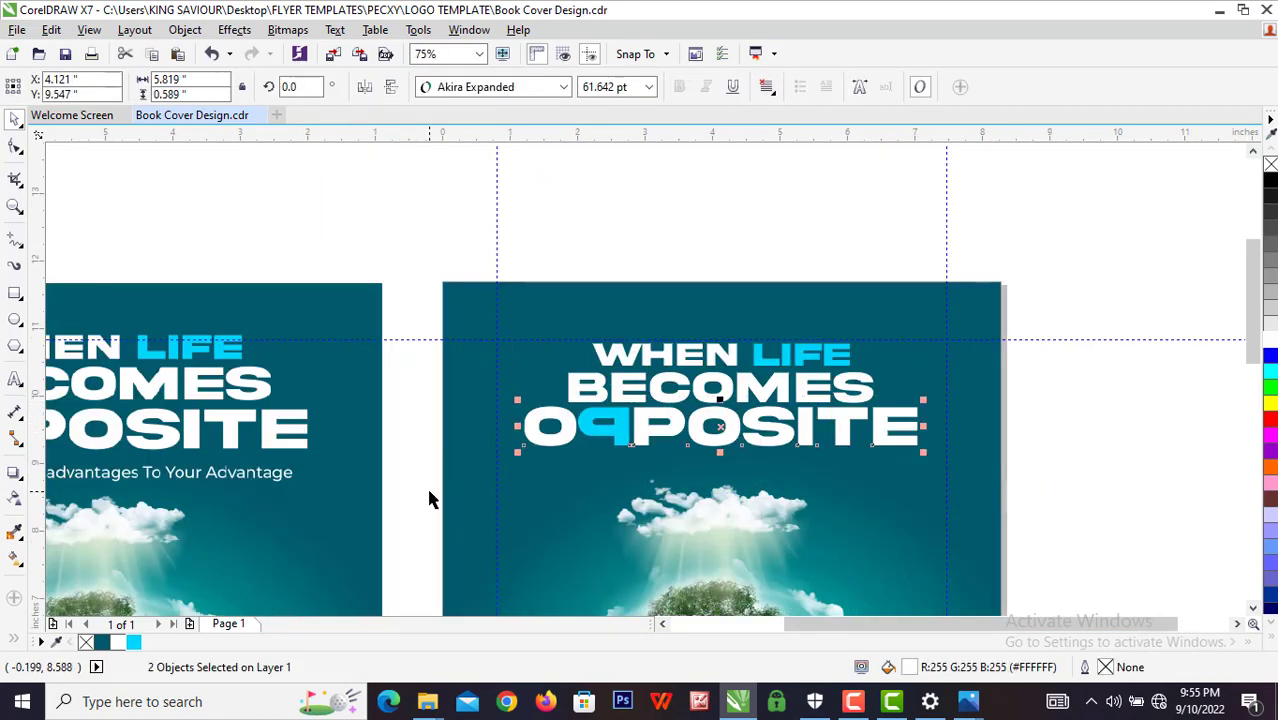
key("ctrl+g")
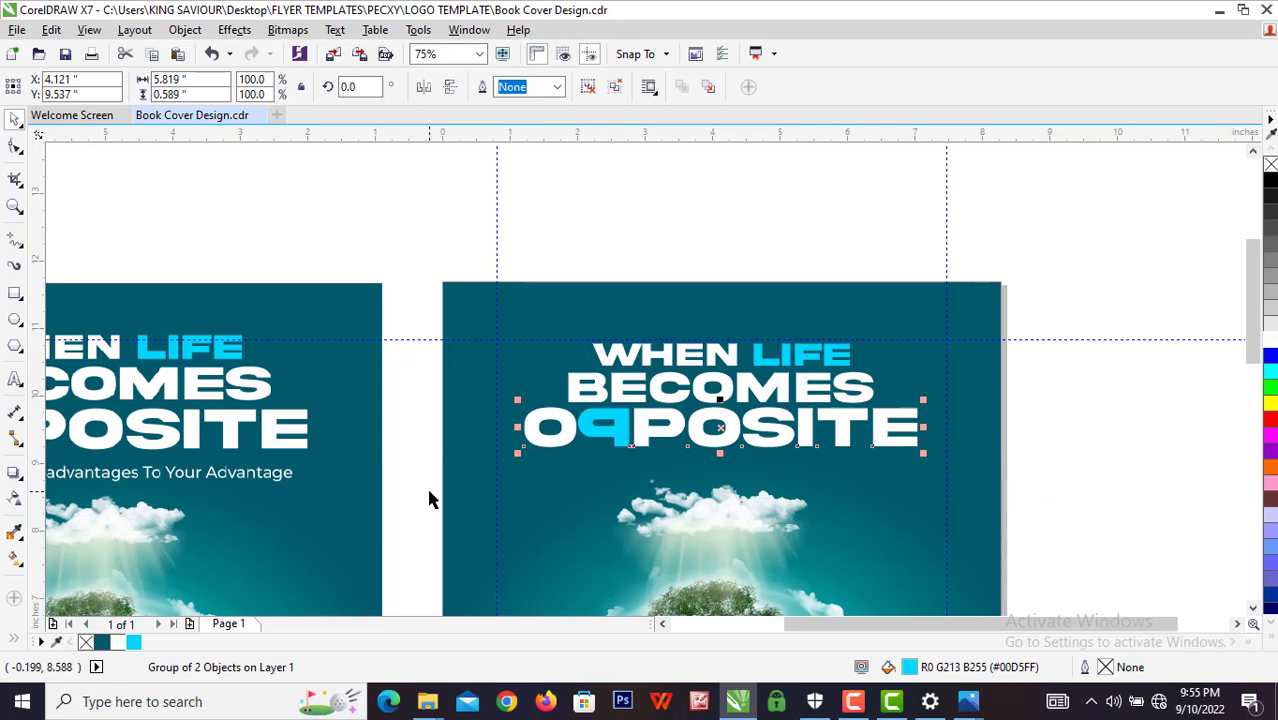
Nudge the grouped OPPOSITE line down to Y 9.497 in, opening the gap under BECOMES.
left_click_drag(776, 384, 775, 393)
left_click(775, 387)
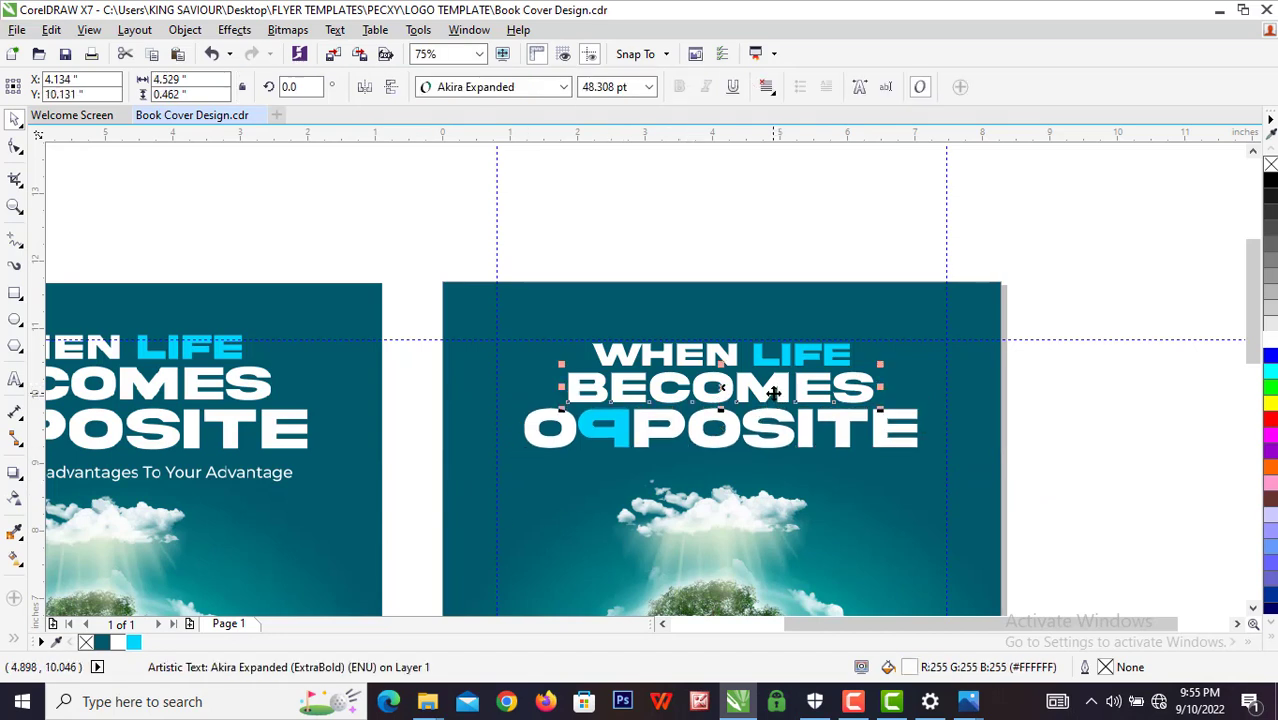
left_click(776, 428)
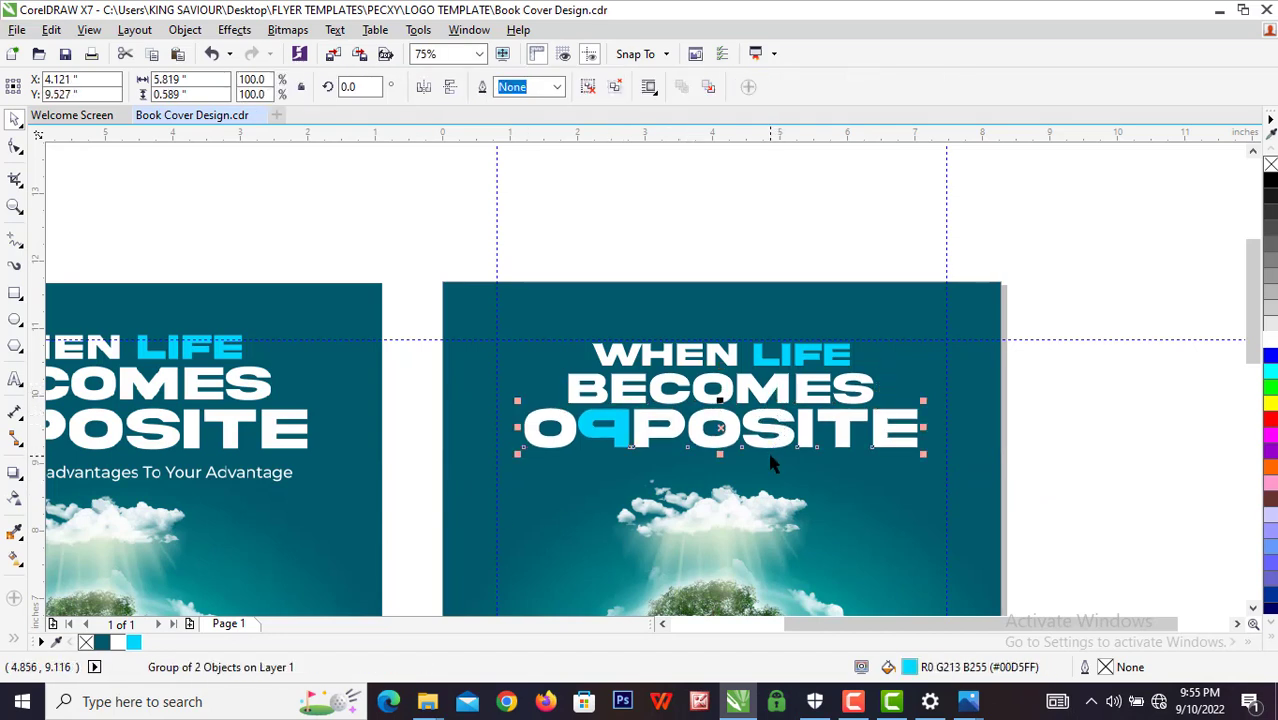
key("Down")
key("Down")
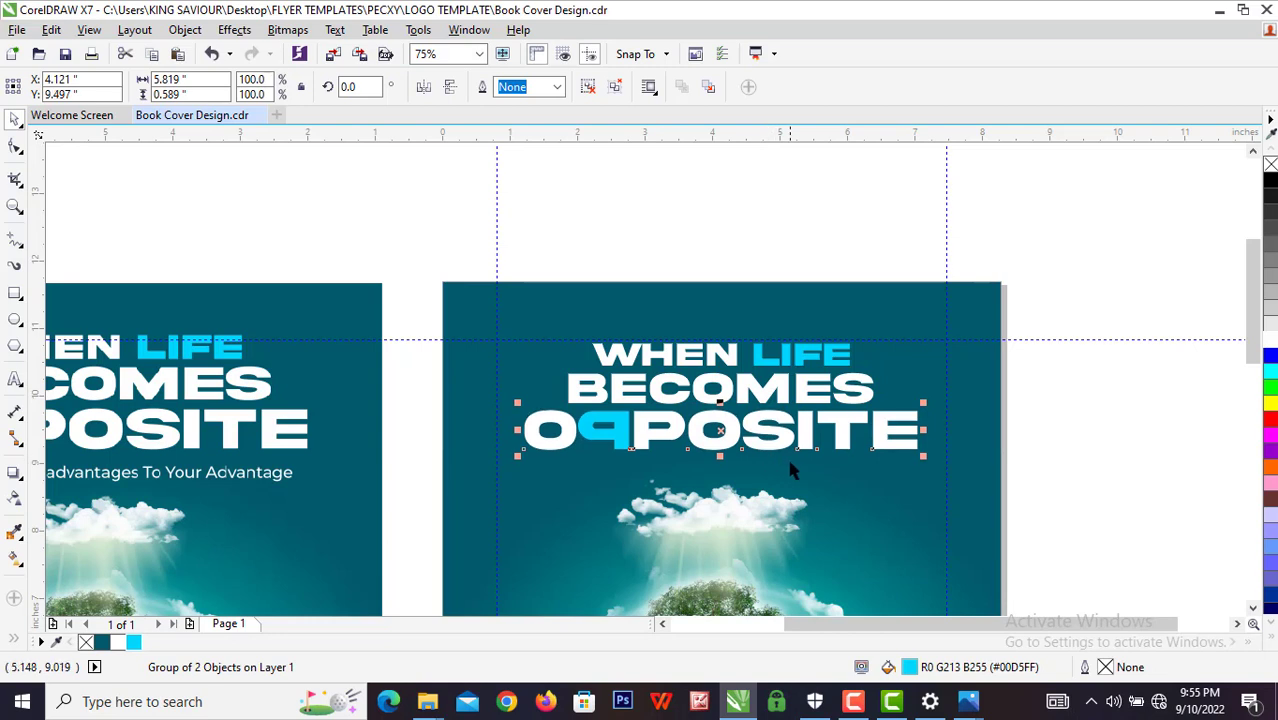
left_click(1040, 428)
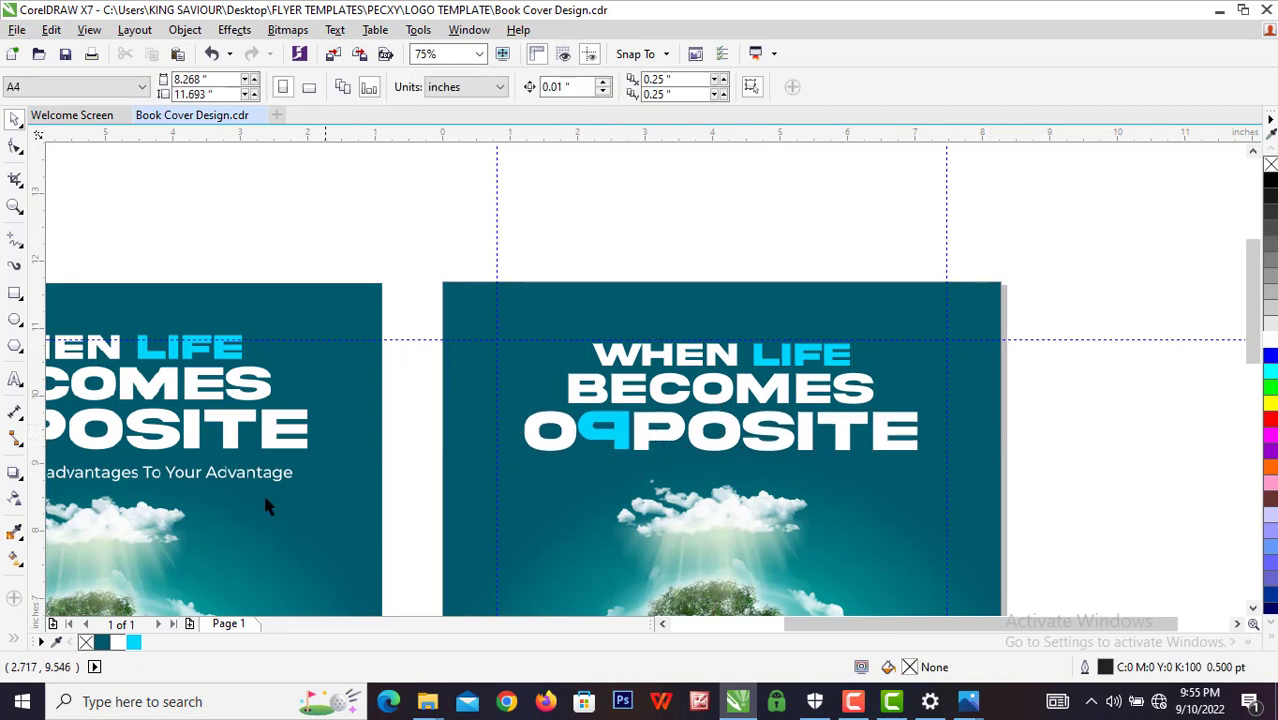
Add the subtitle "Turning Your Disadvantages to your advantage" as 24 pt Arial artistic text just below OPPOSITE on the new cover.
scroll(373, 516, "down", 1)
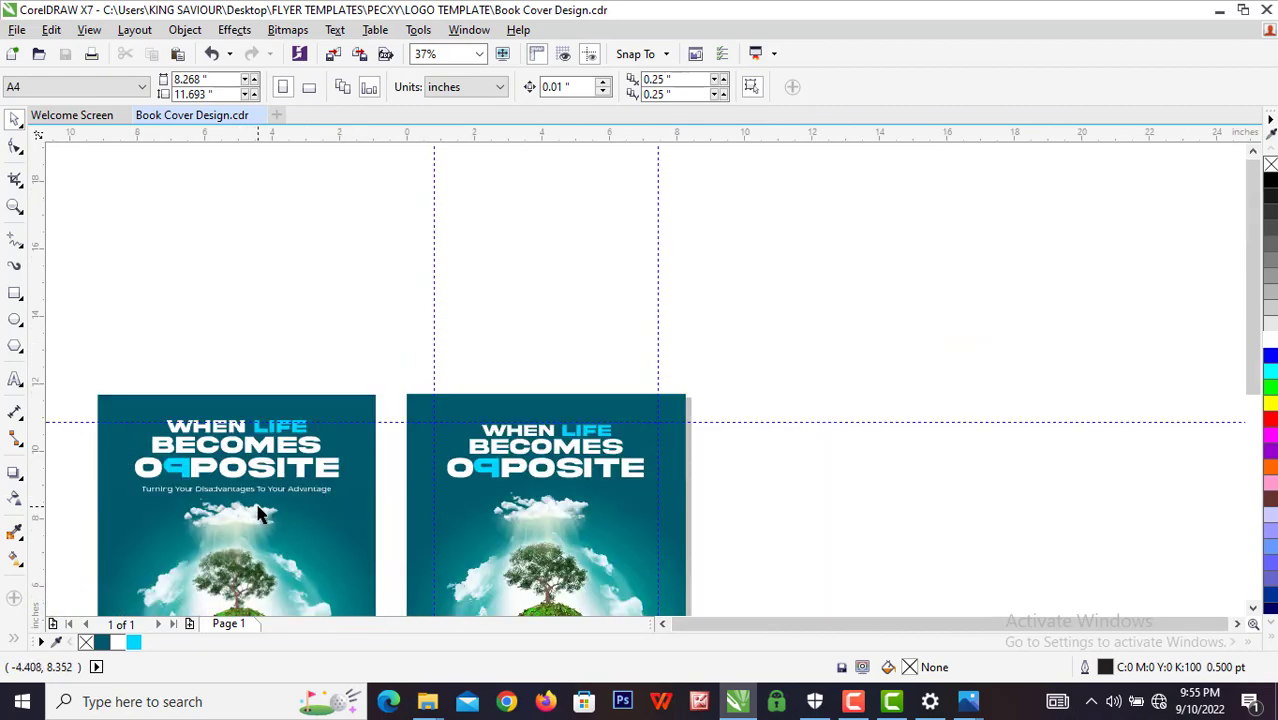
scroll(258, 514, "up", 1)
scroll(194, 508, "down", 1)
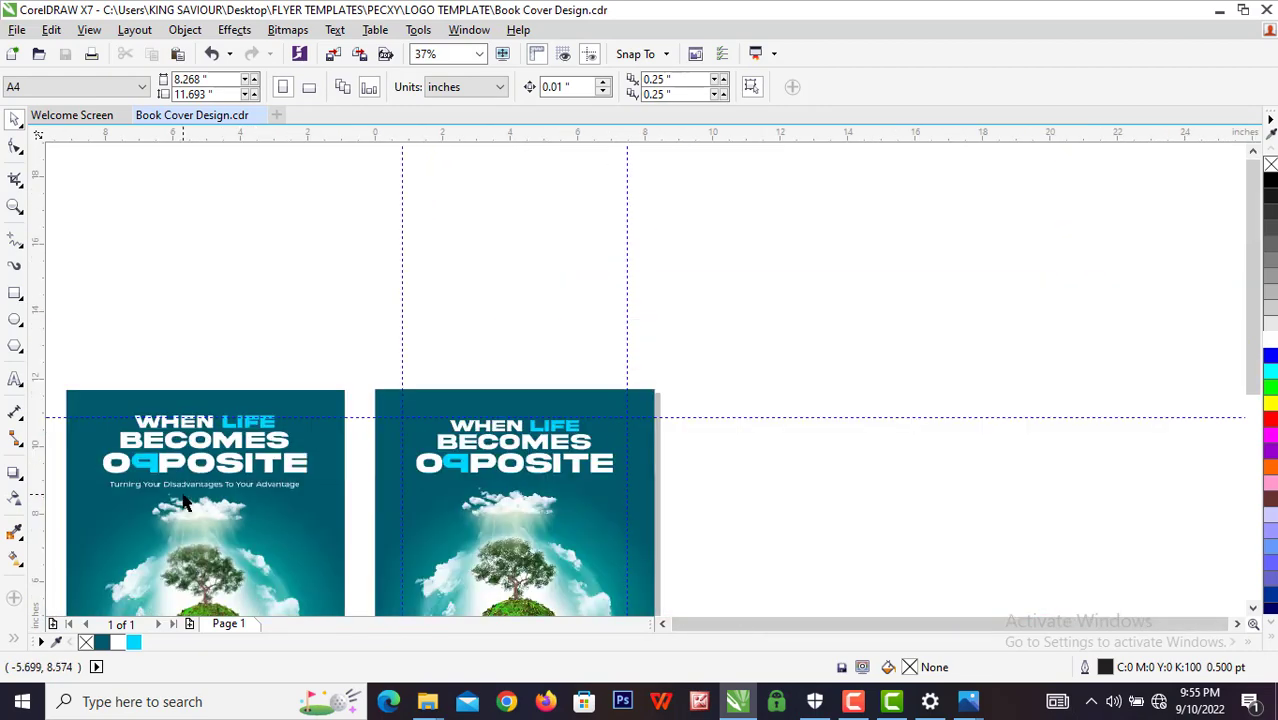
scroll(196, 490, "up", 1)
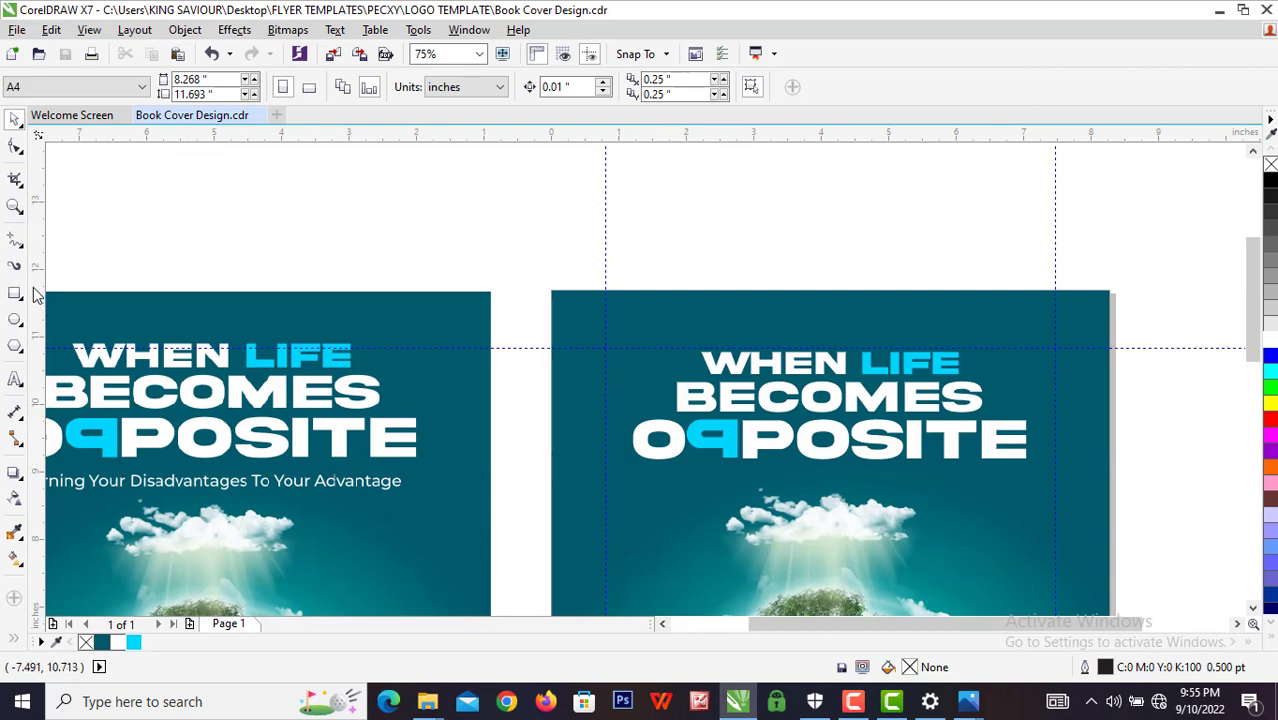
left_click(15, 379)
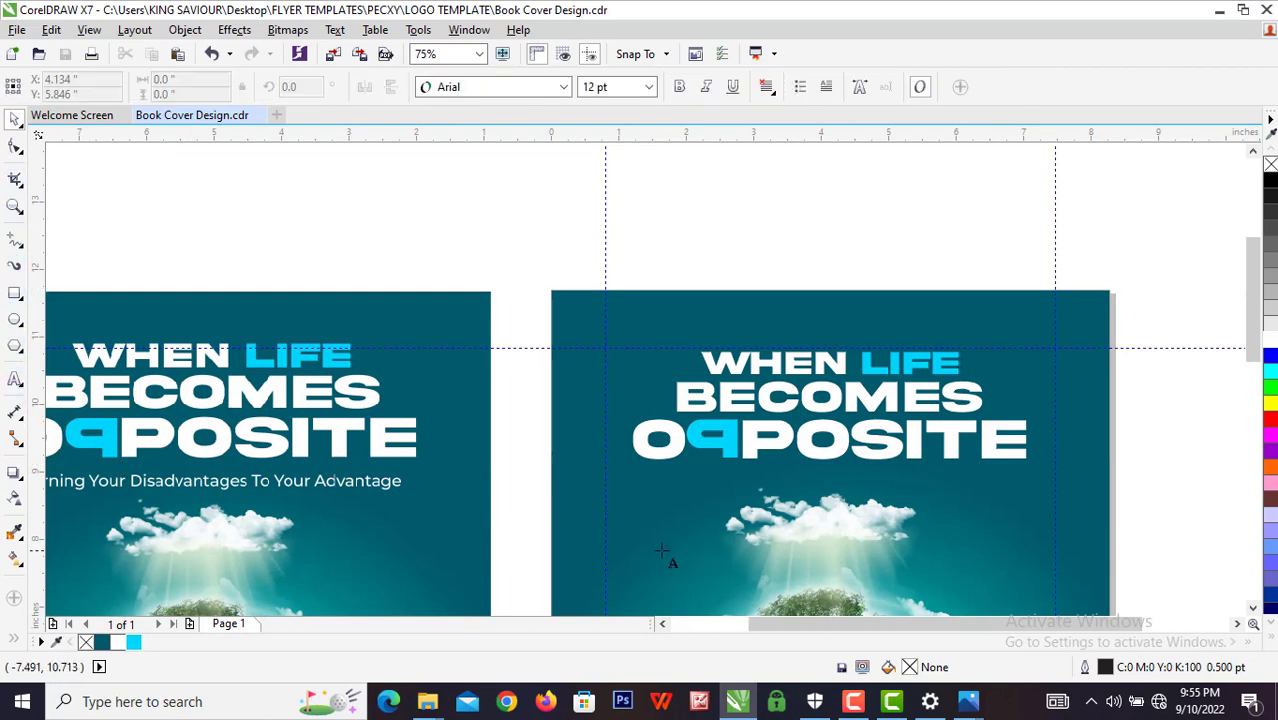
left_click(693, 494)
type("Tu")
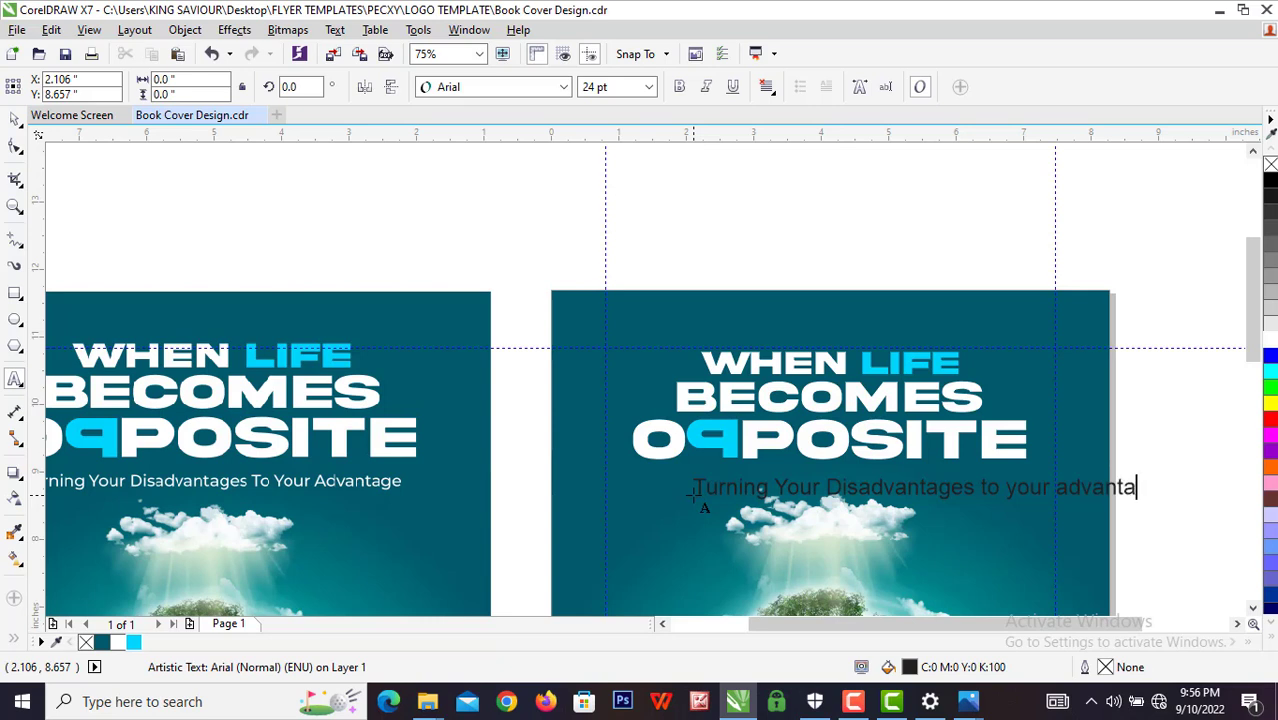
left_click(15, 118)
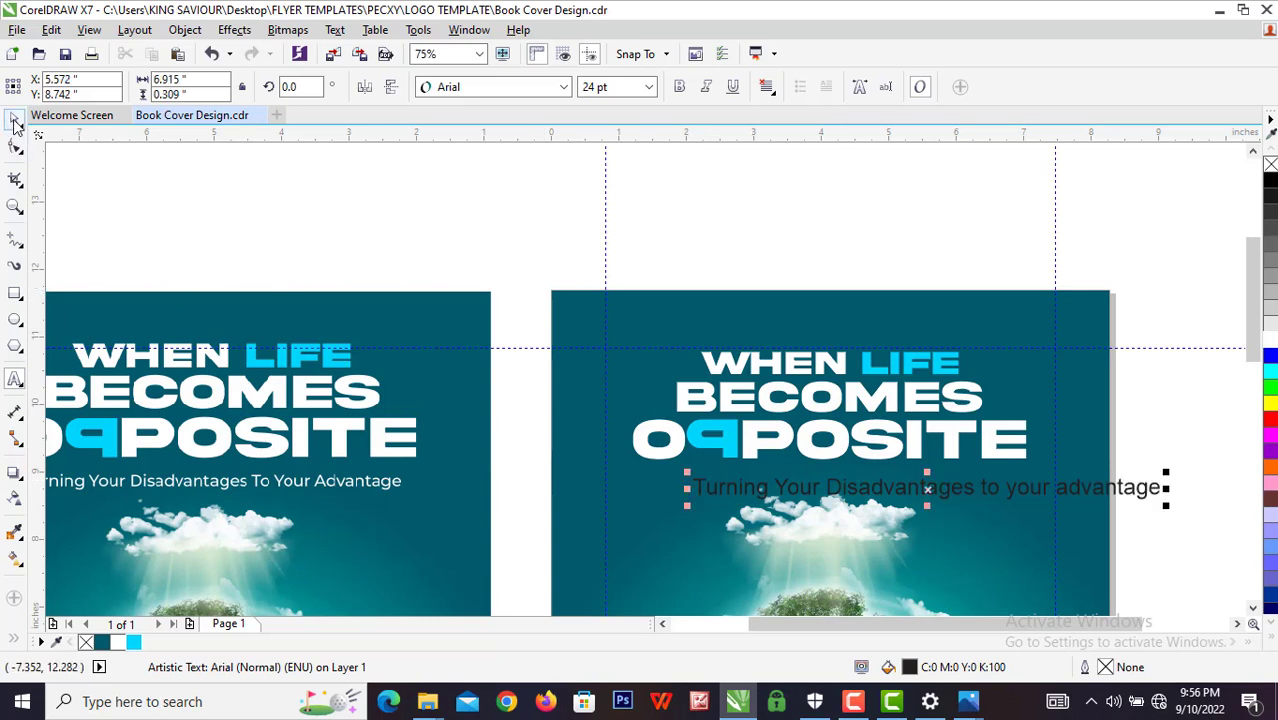
Format the subtitle in white Montserrat SemiBold and change its capitalization to Title Case.
left_click(563, 87)
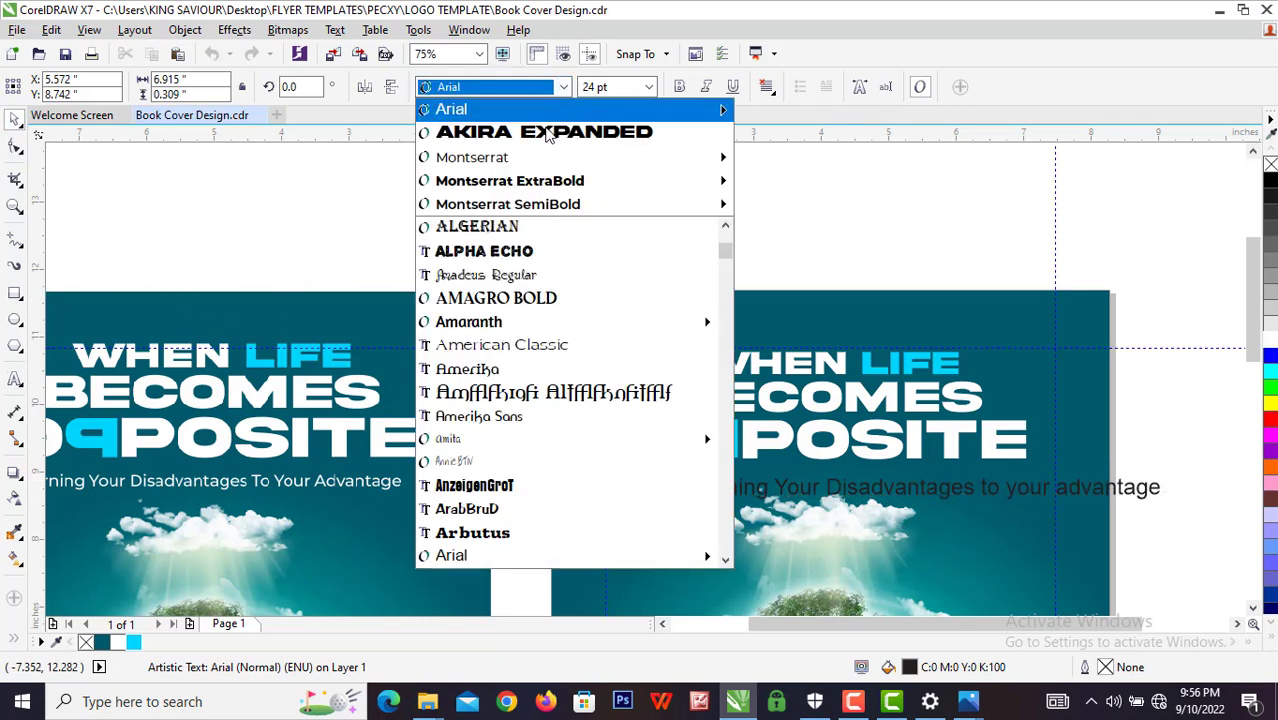
left_click(530, 204)
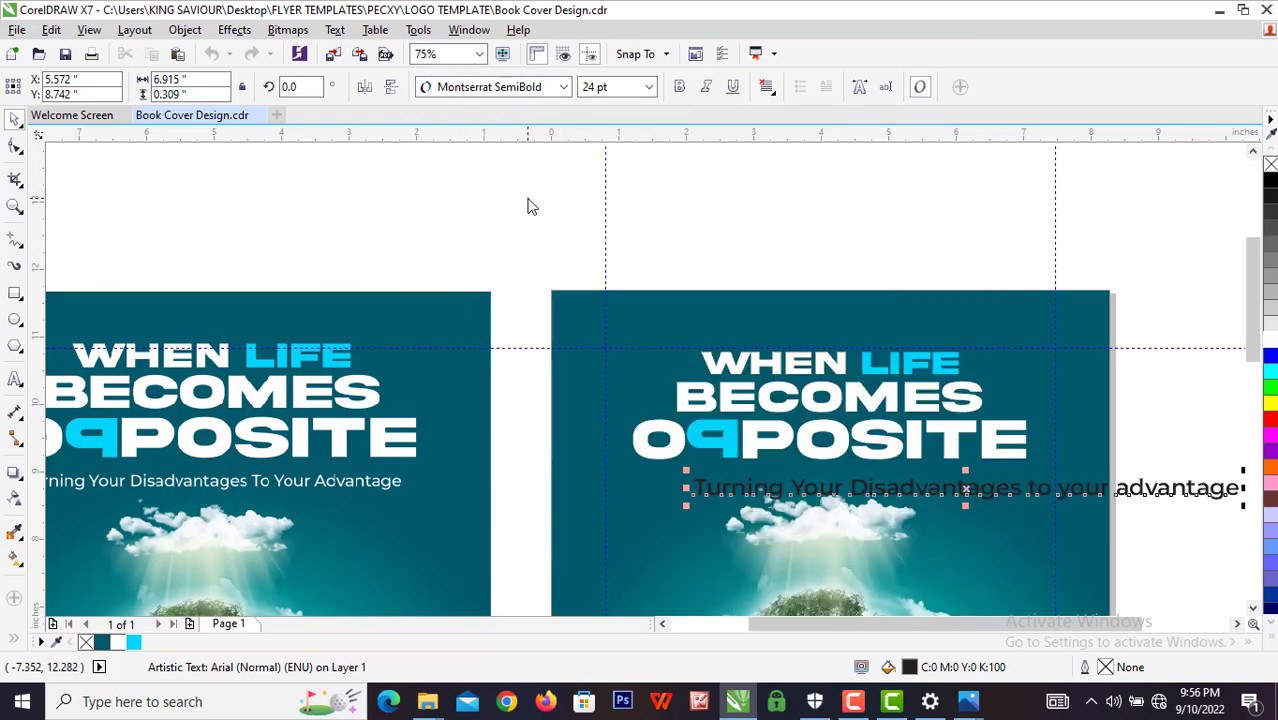
left_click(1271, 339)
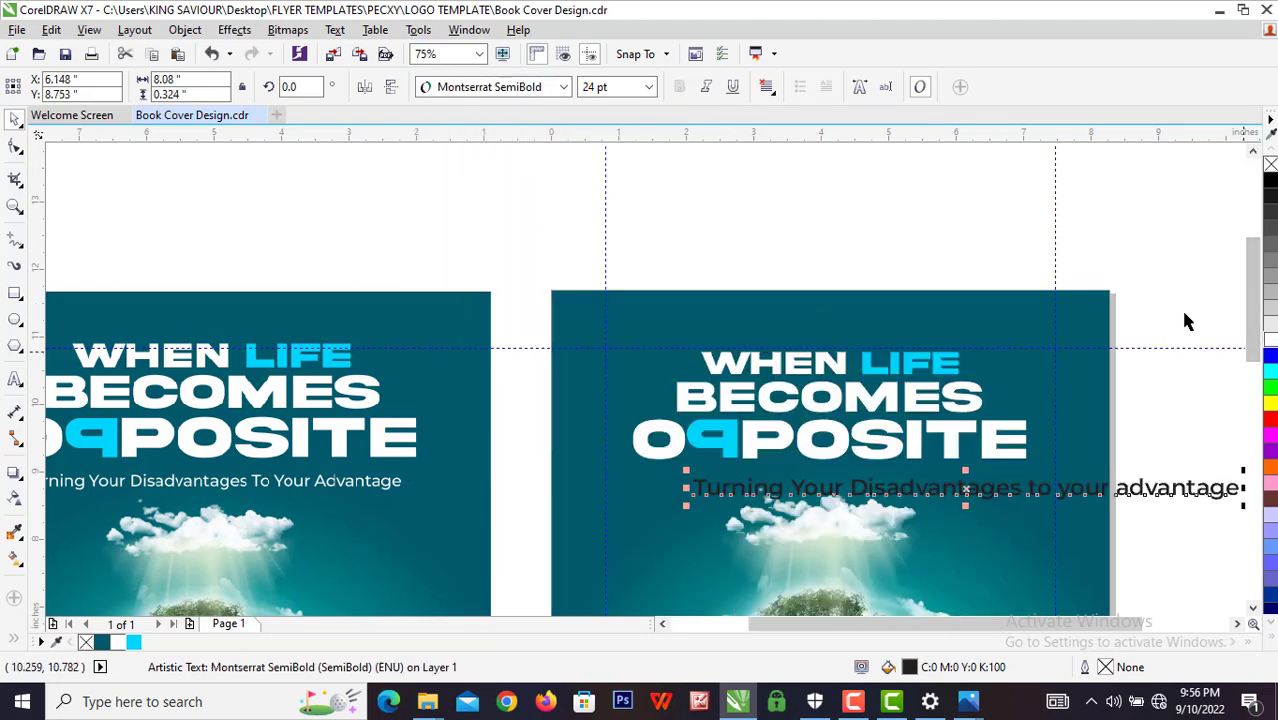
left_click(334, 30)
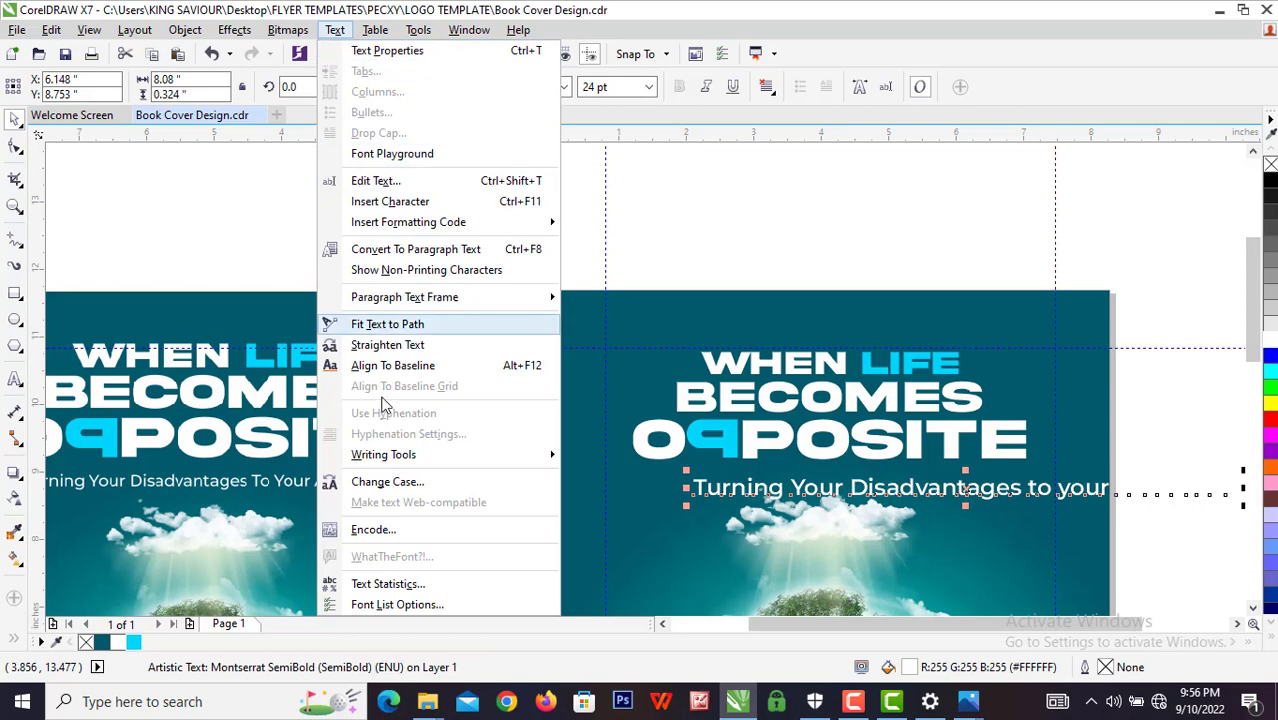
left_click(390, 479)
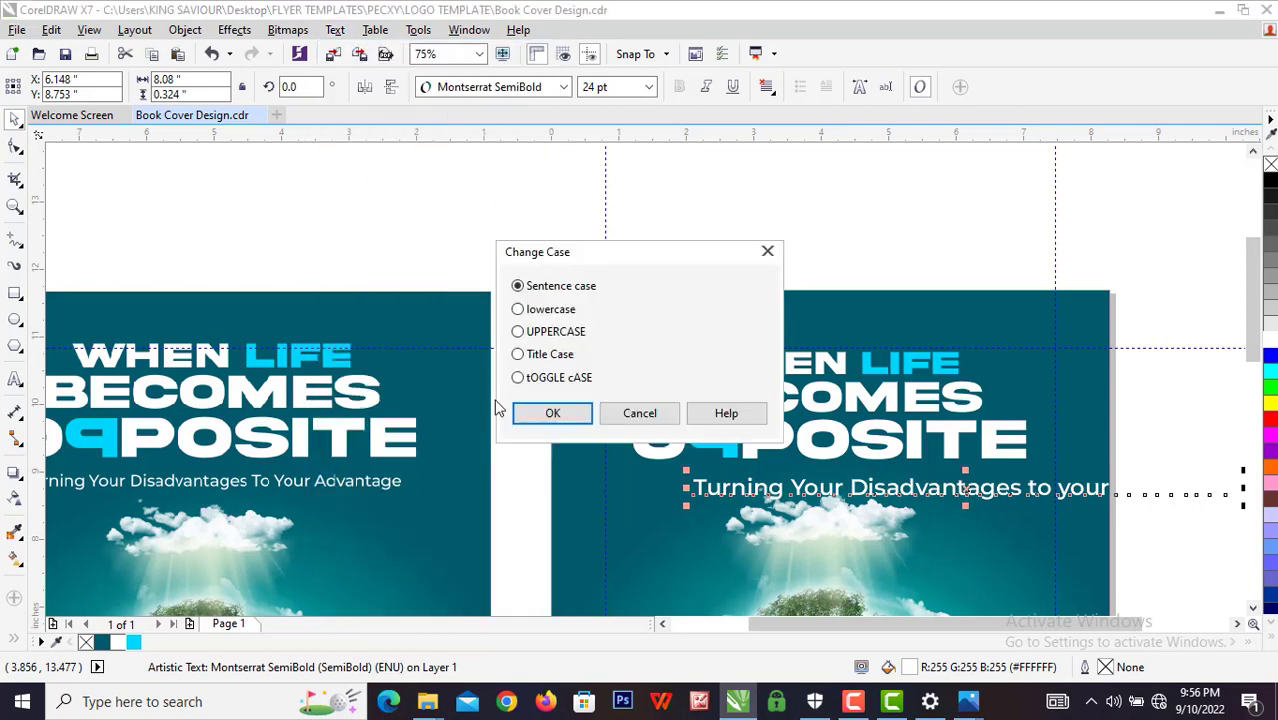
left_click(553, 413)
Scale the subtitle down to about 16.8 pt, matching the width of OPPOSITE, and centre it horizontally on the cover just below that line.
left_click_drag(887, 505, 721, 501)
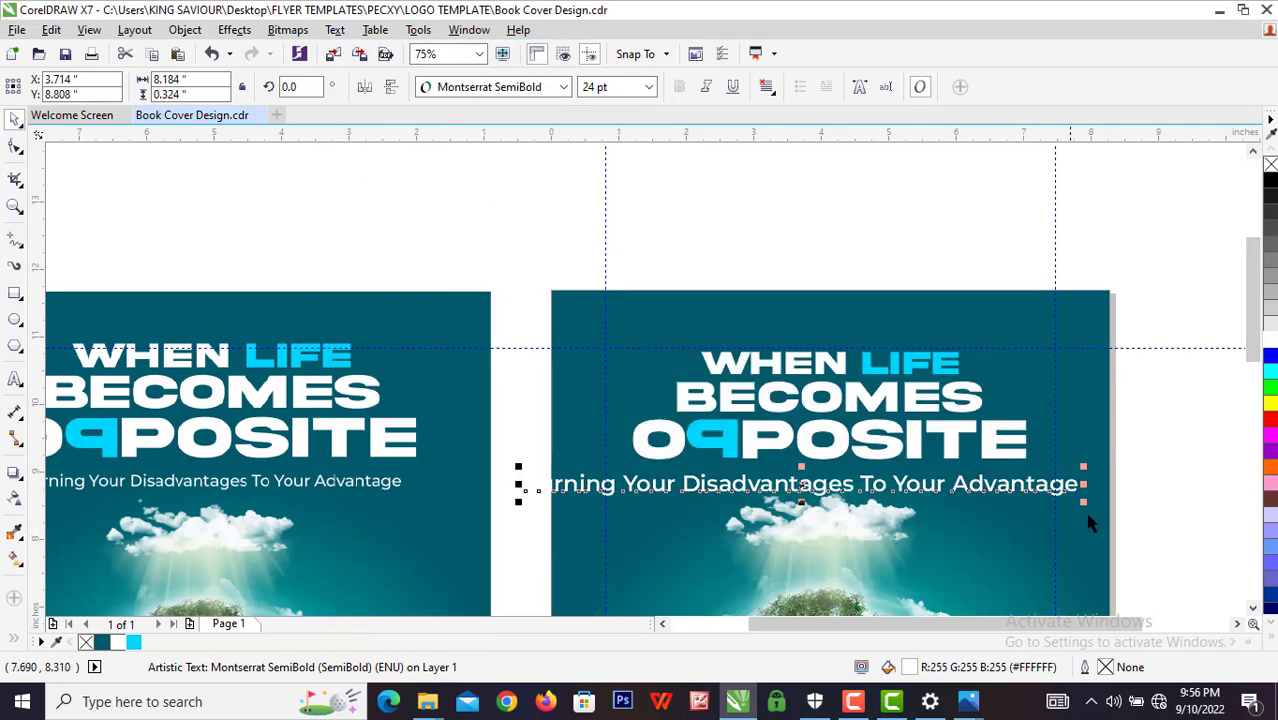
left_click_drag(1084, 502, 978, 495)
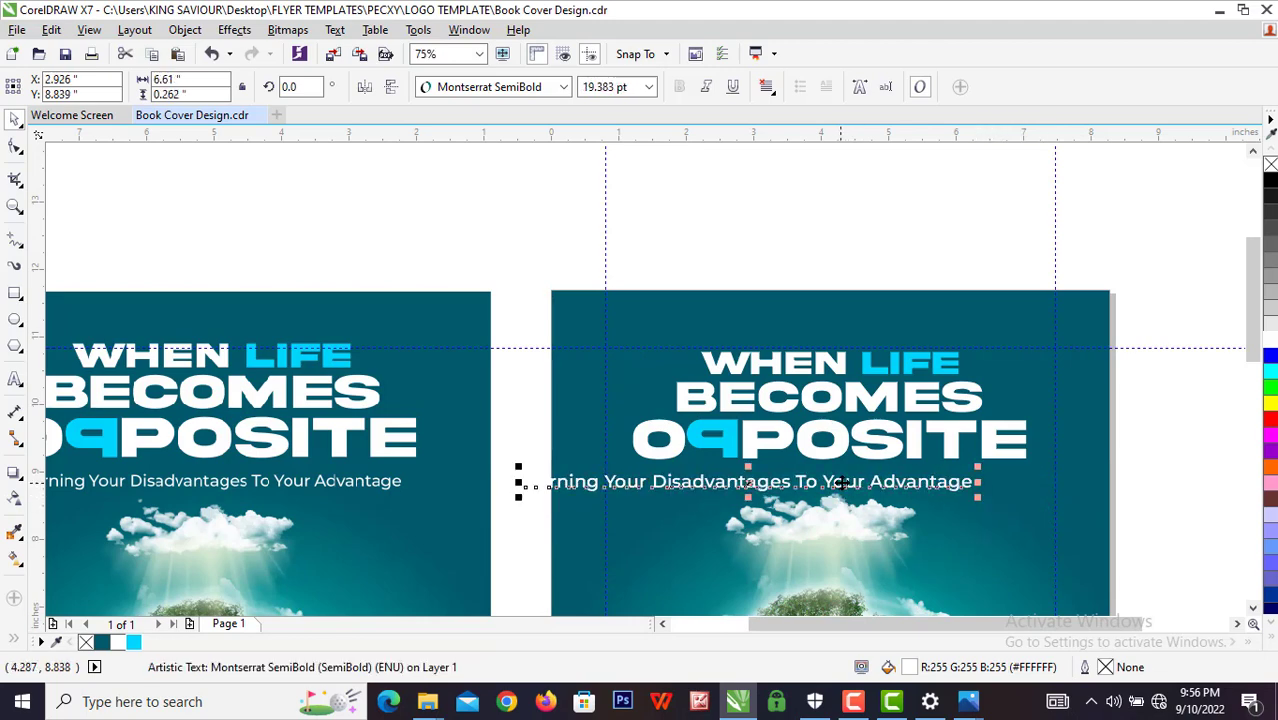
left_click_drag(842, 482, 926, 478)
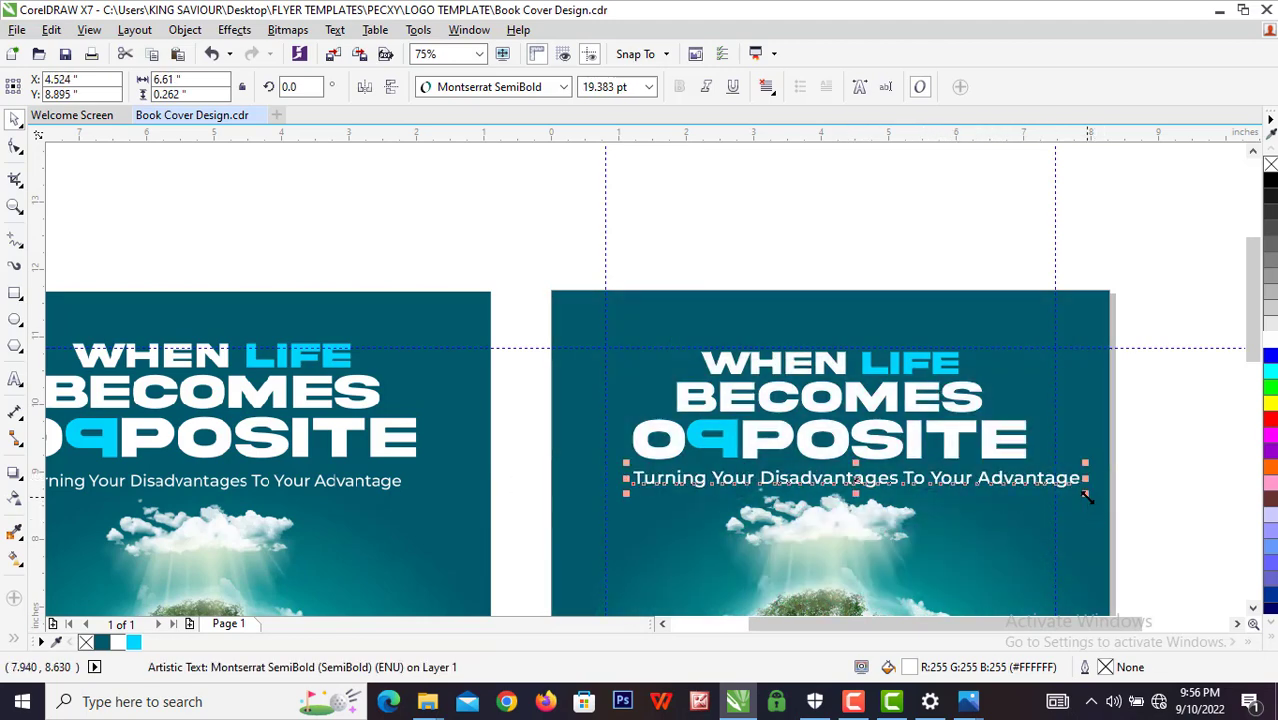
left_click_drag(1086, 495, 1027, 503)
left_click(984, 532, "shift")
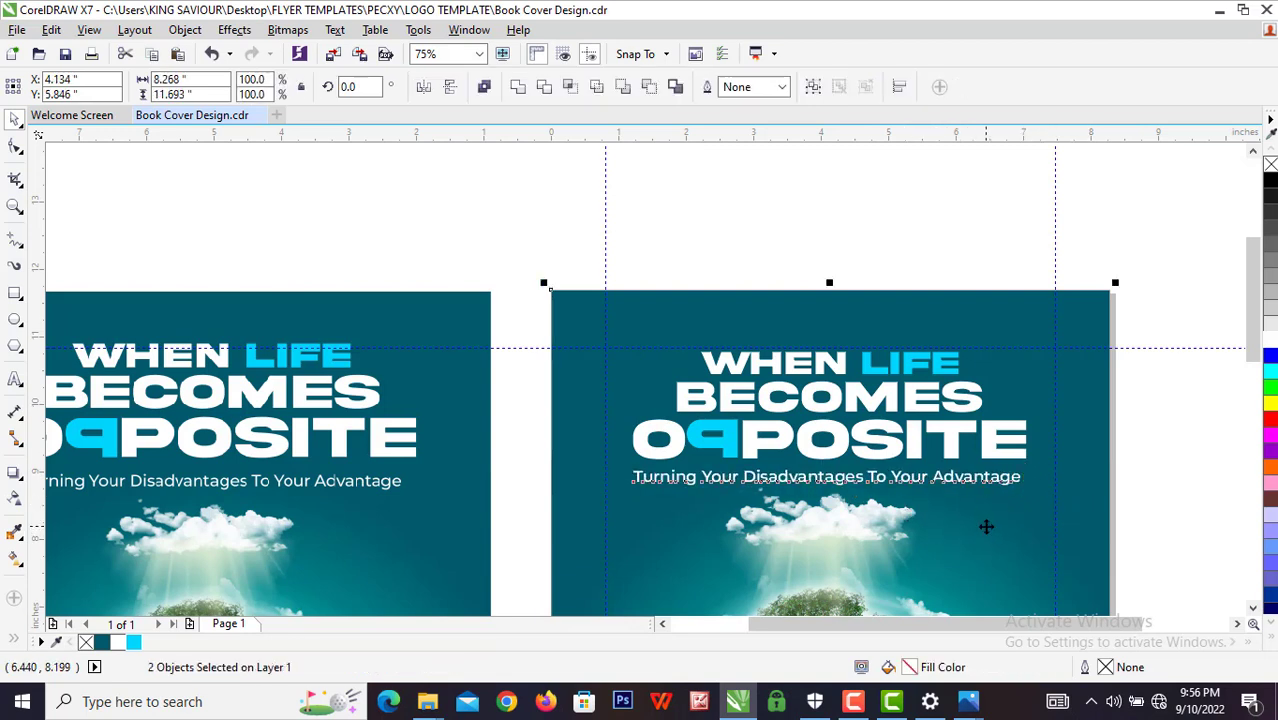
left_click(892, 701)
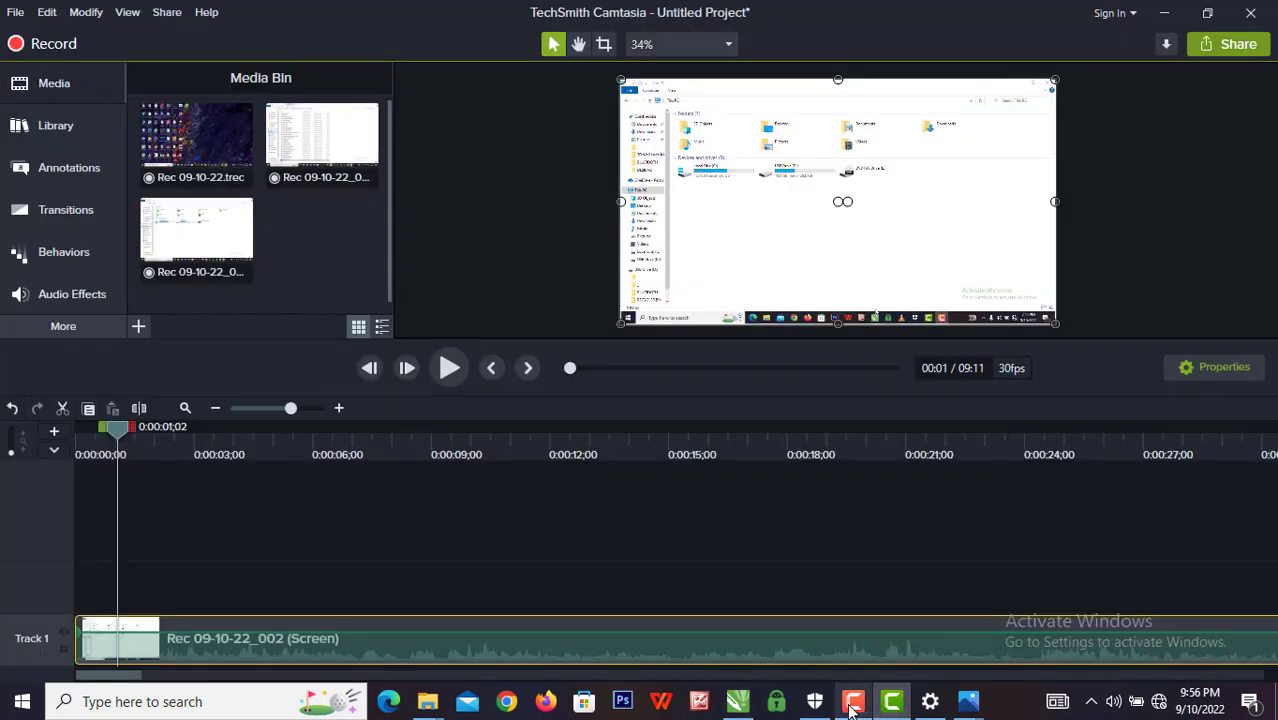
left_click(853, 705)
left_click(1188, 618)
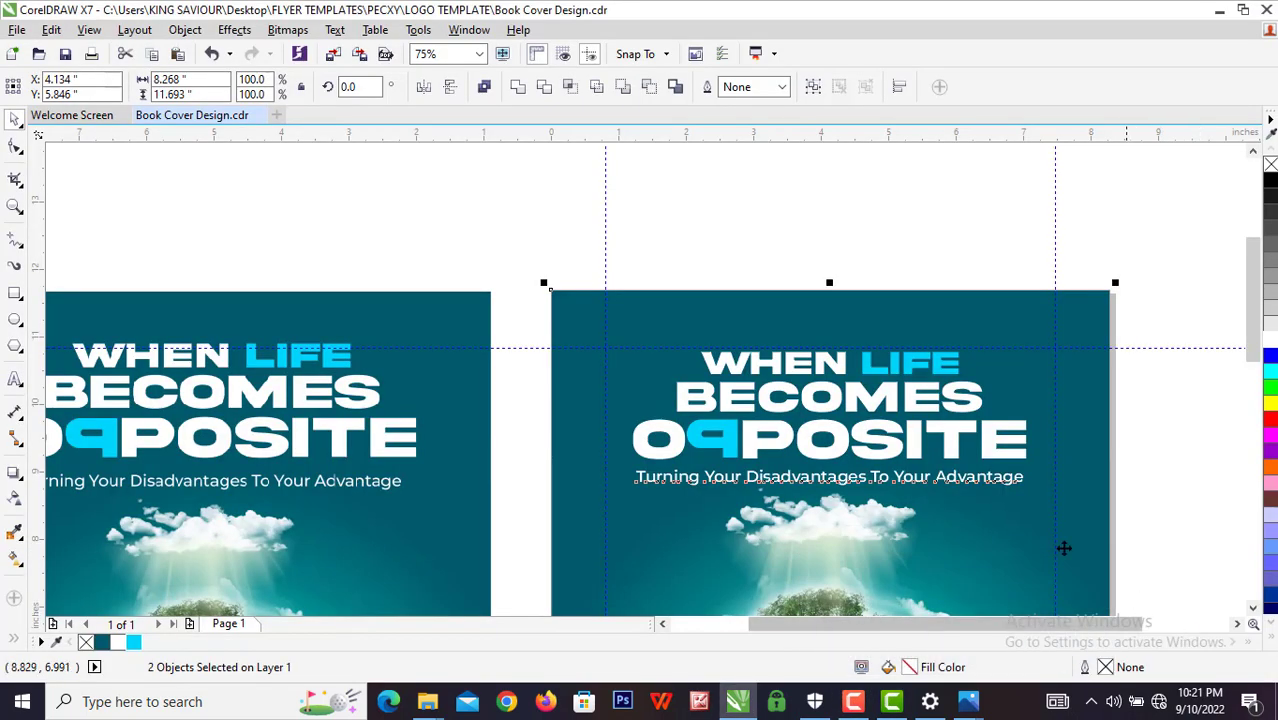
key("Escape")
left_click(1004, 491)
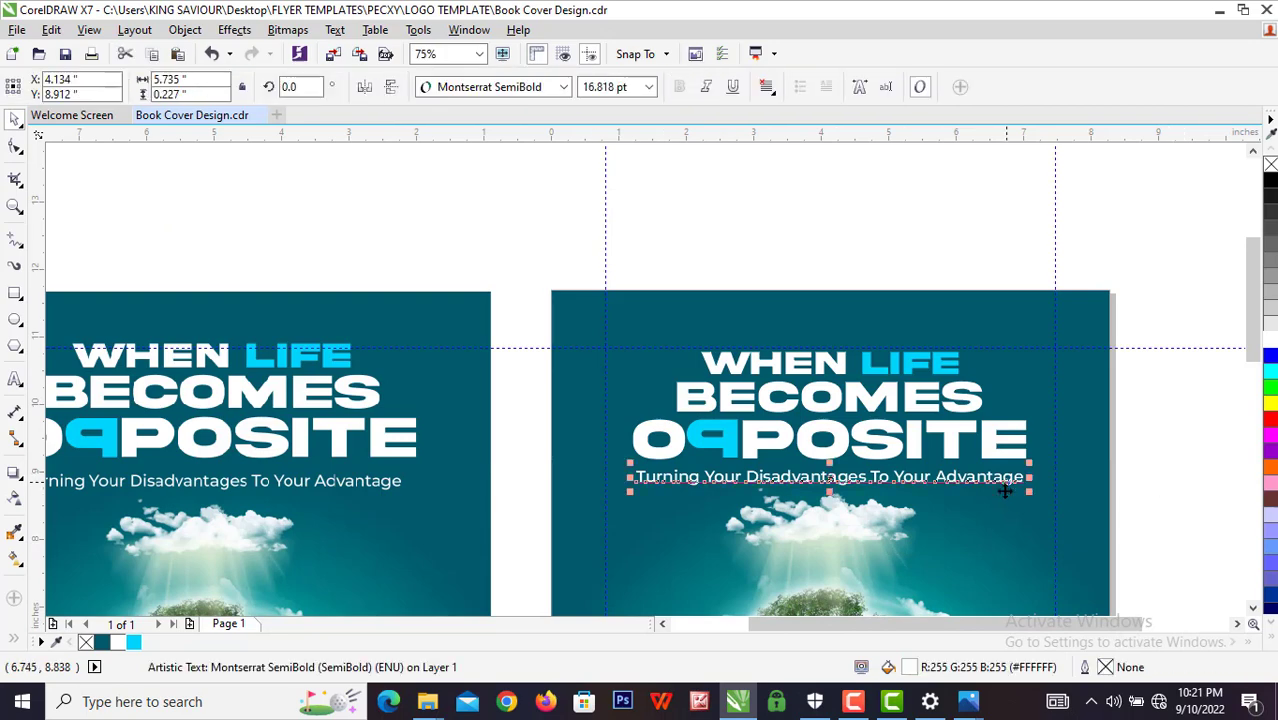
left_click(1025, 545, "shift")
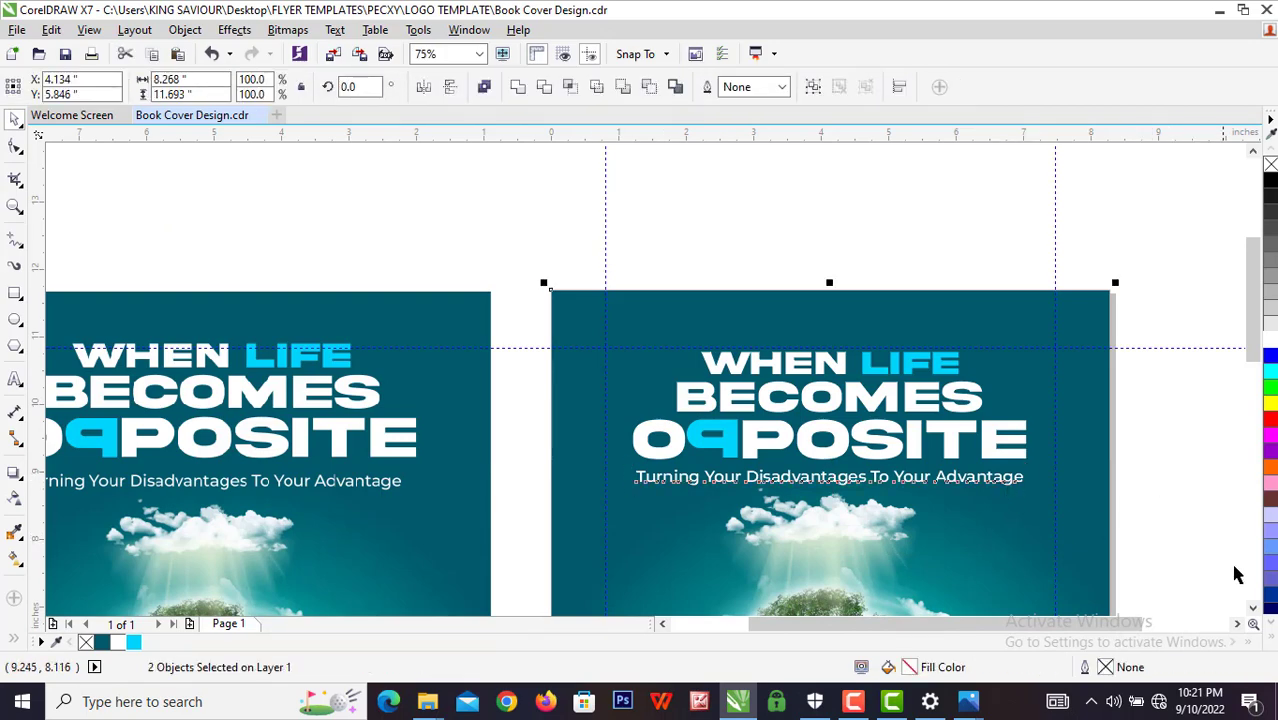
left_click(1253, 607)
left_click(1253, 608)
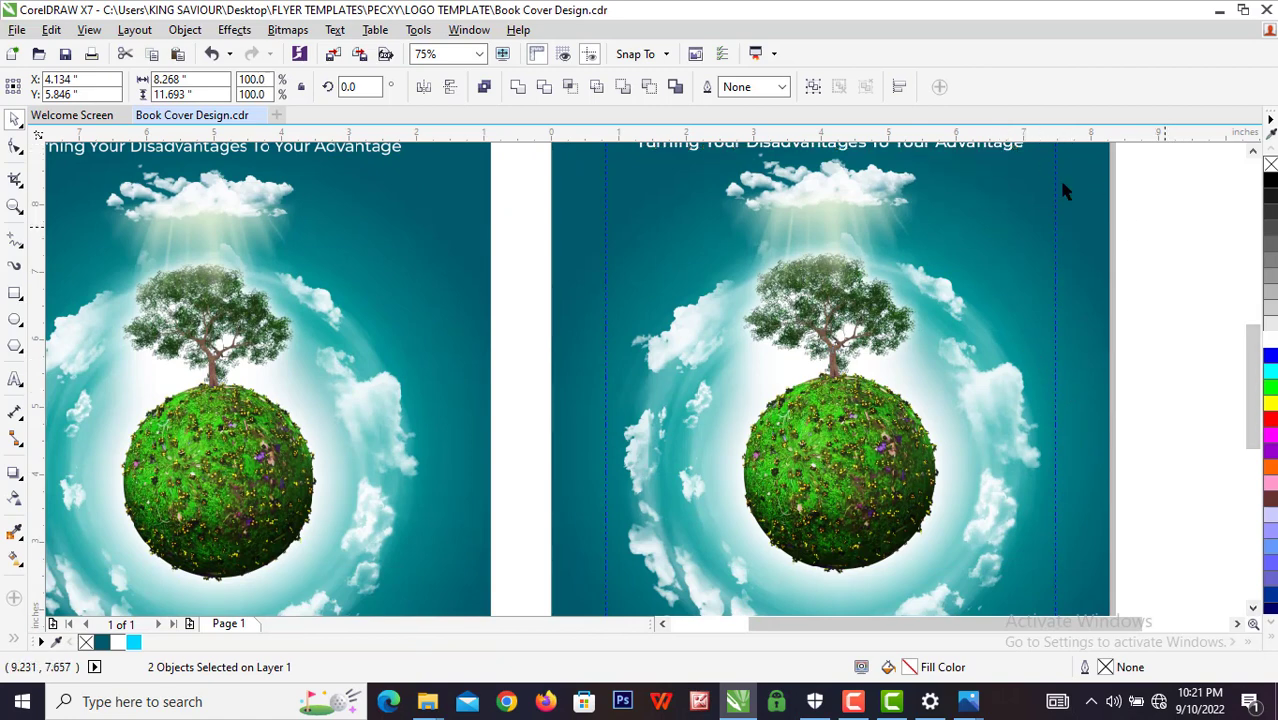
key("Escape")
Duplicate the subtitle and place the copy below the globe, near the lower margin guideline of the new cover.
left_click(1010, 155)
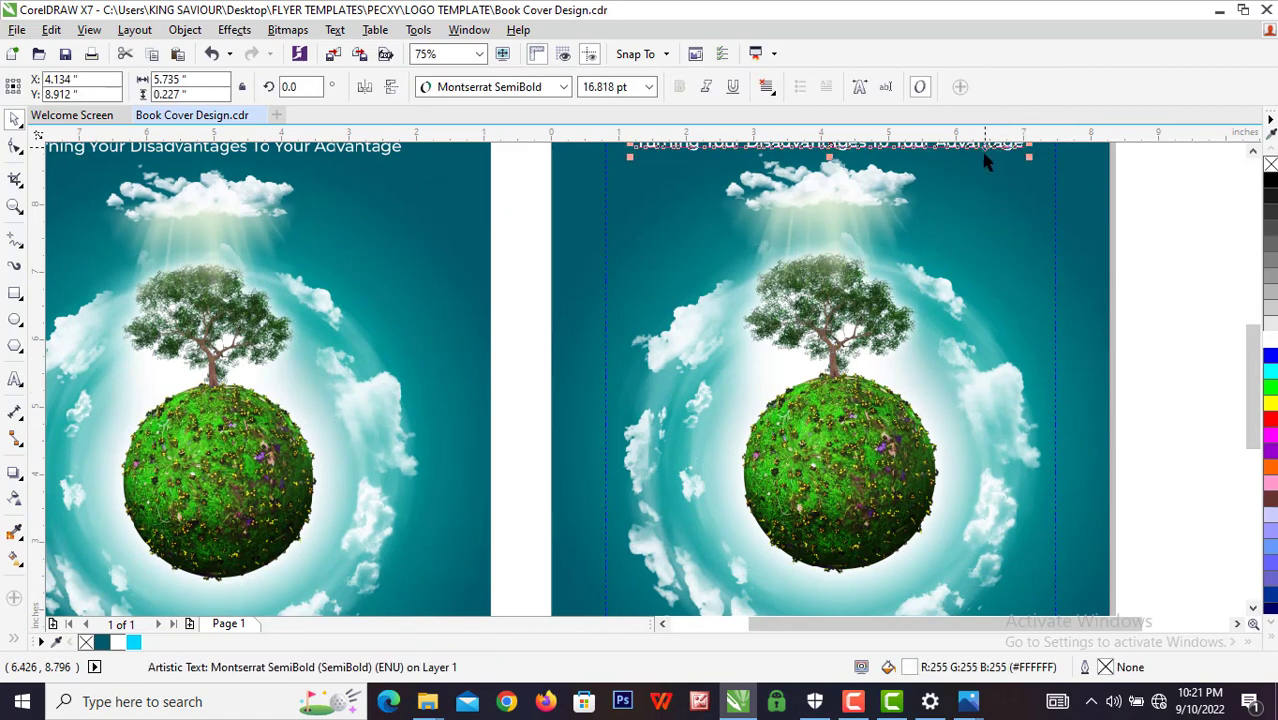
scroll(984, 154, "down", 1)
key("F4")
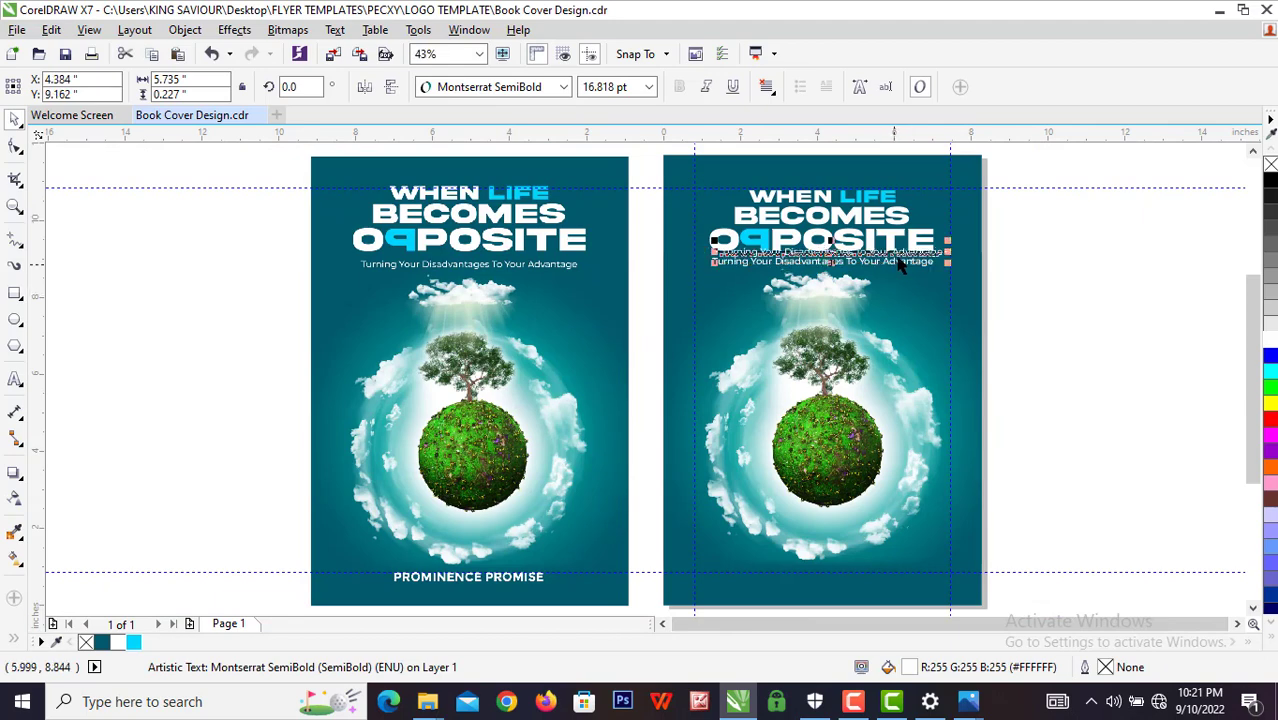
left_click_drag(893, 264, 873, 570)
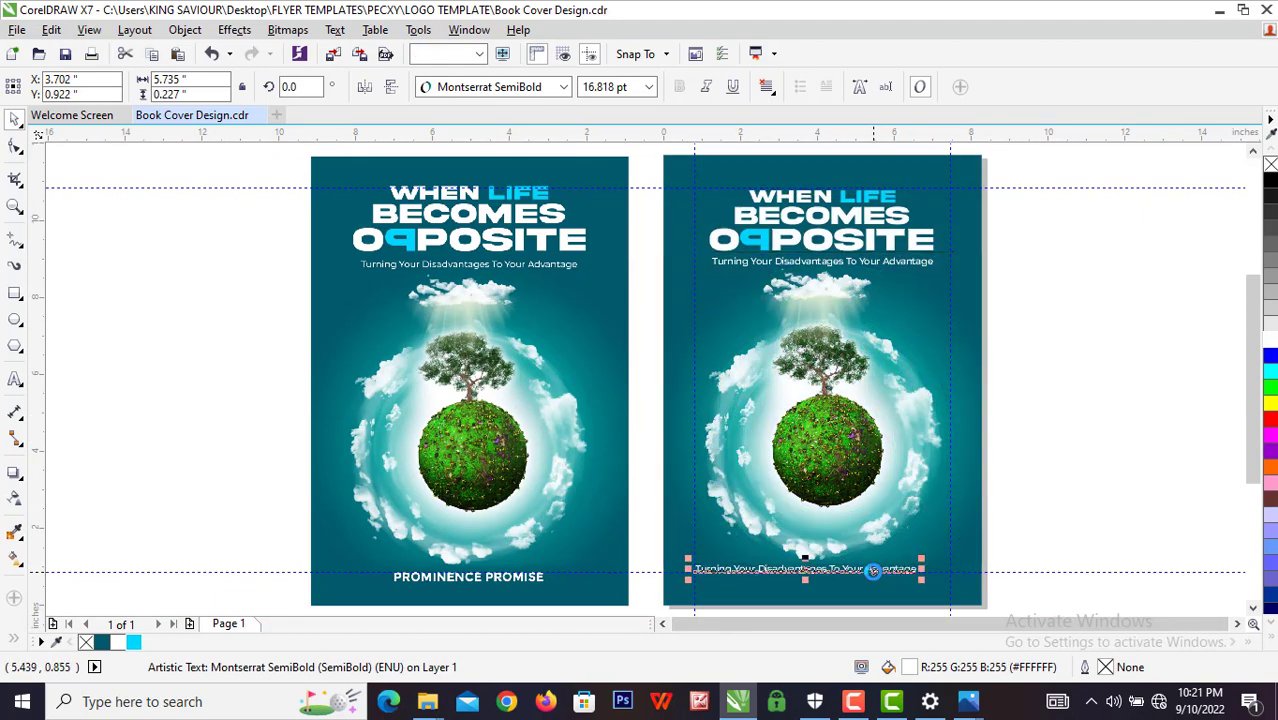
Replace the duplicated subtitle's text with the author's name in capitals, as on the reference cover.
double_click(874, 572)
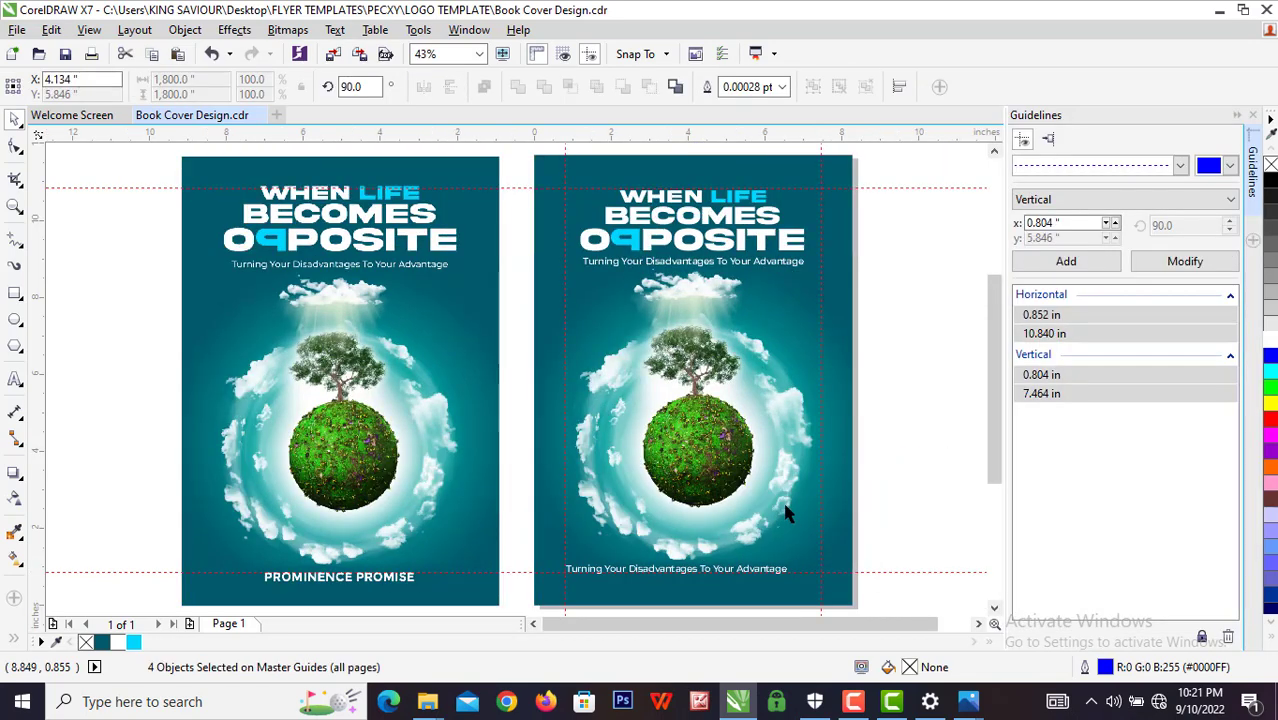
left_click(1240, 117)
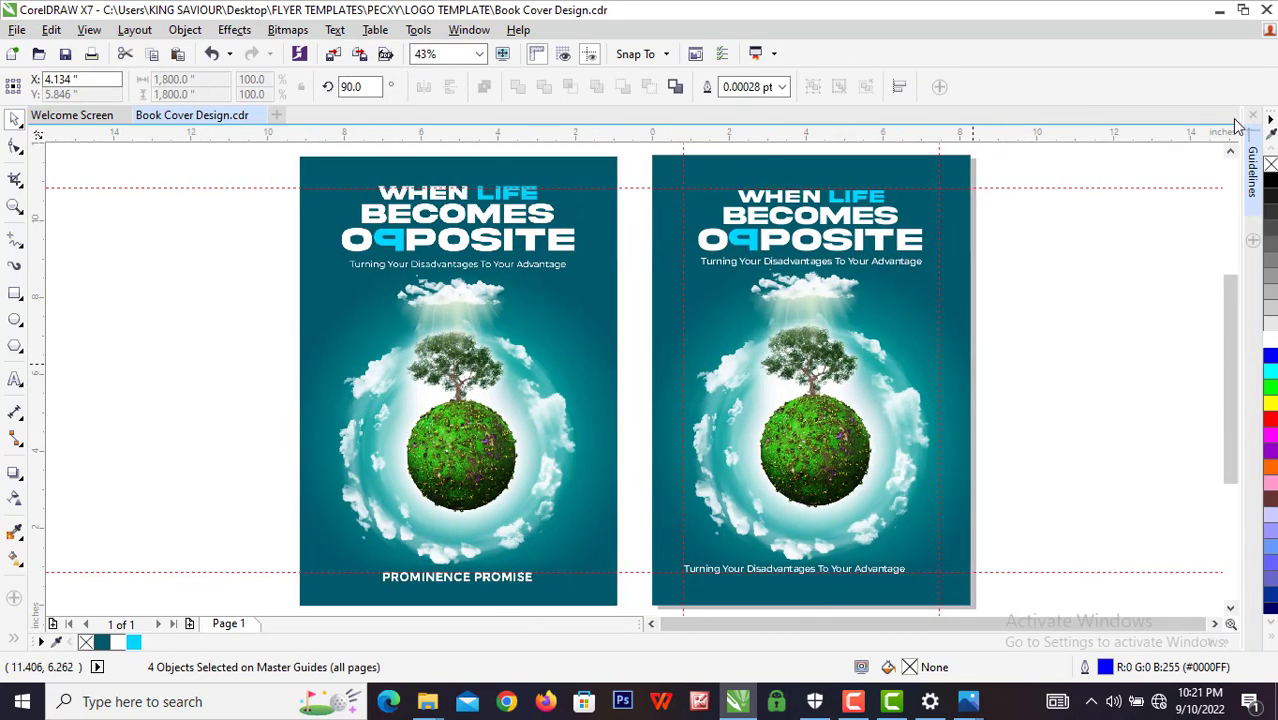
double_click(884, 570)
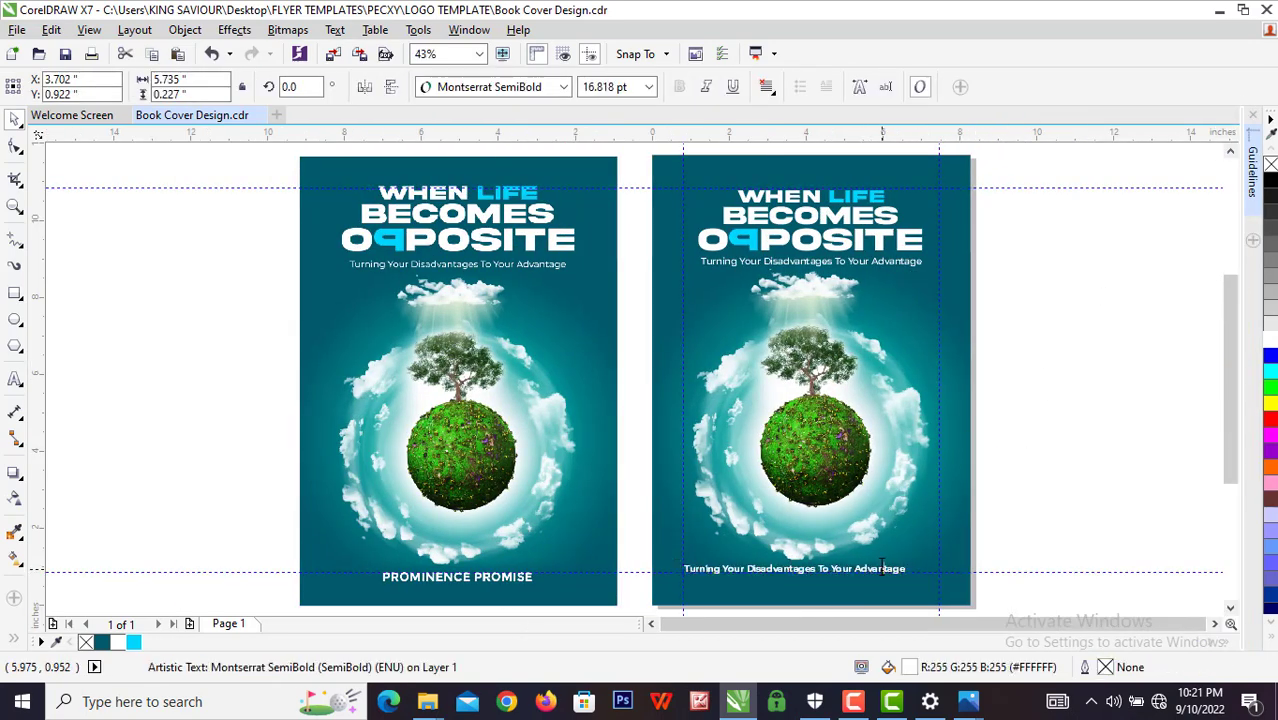
key("ctrl+a")
type("PRO")
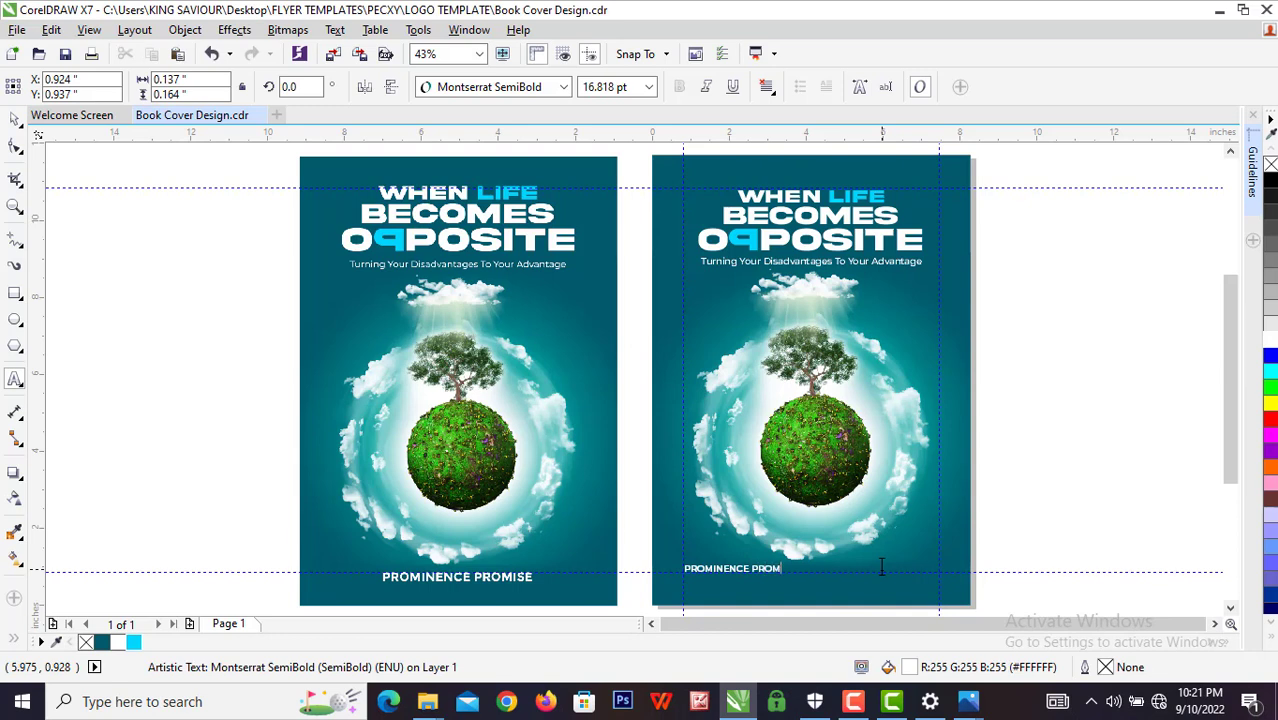
left_click(15, 118)
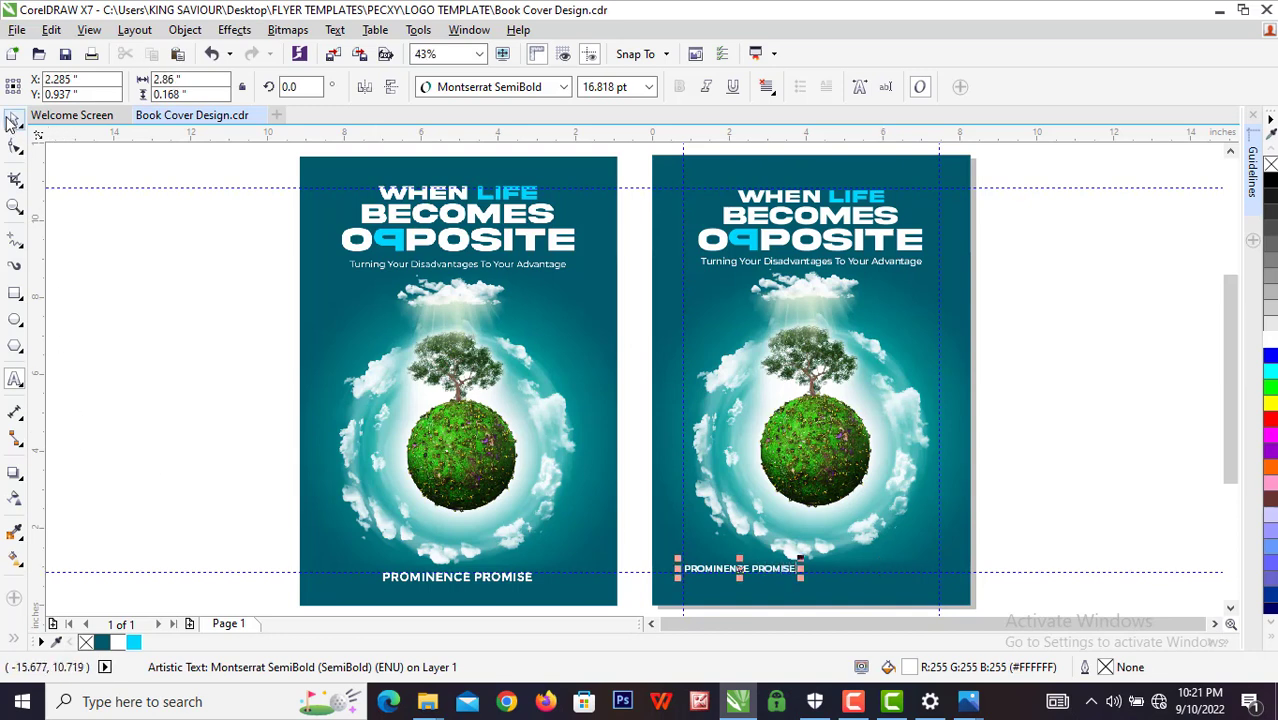
Enlarge the author's name near the cover's lower edge to 22 pt.
left_click_drag(808, 556, 819, 552)
left_click(843, 265)
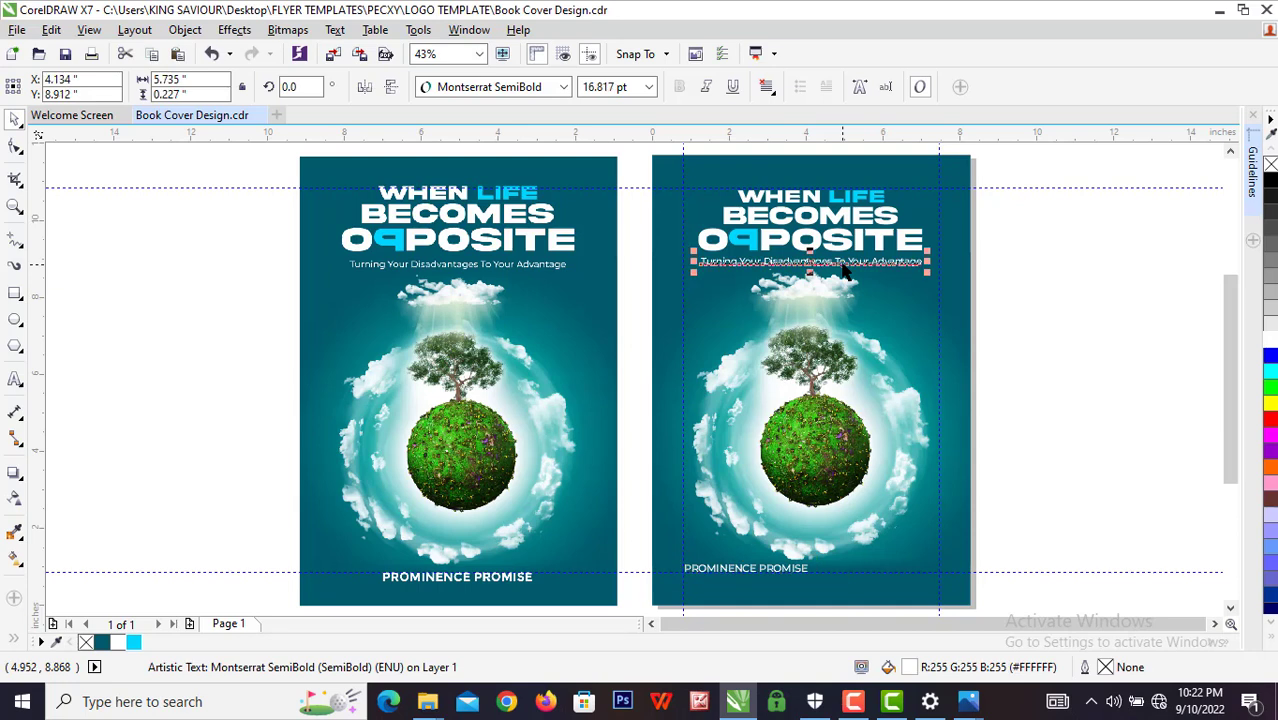
left_click(1010, 465)
left_click(799, 568)
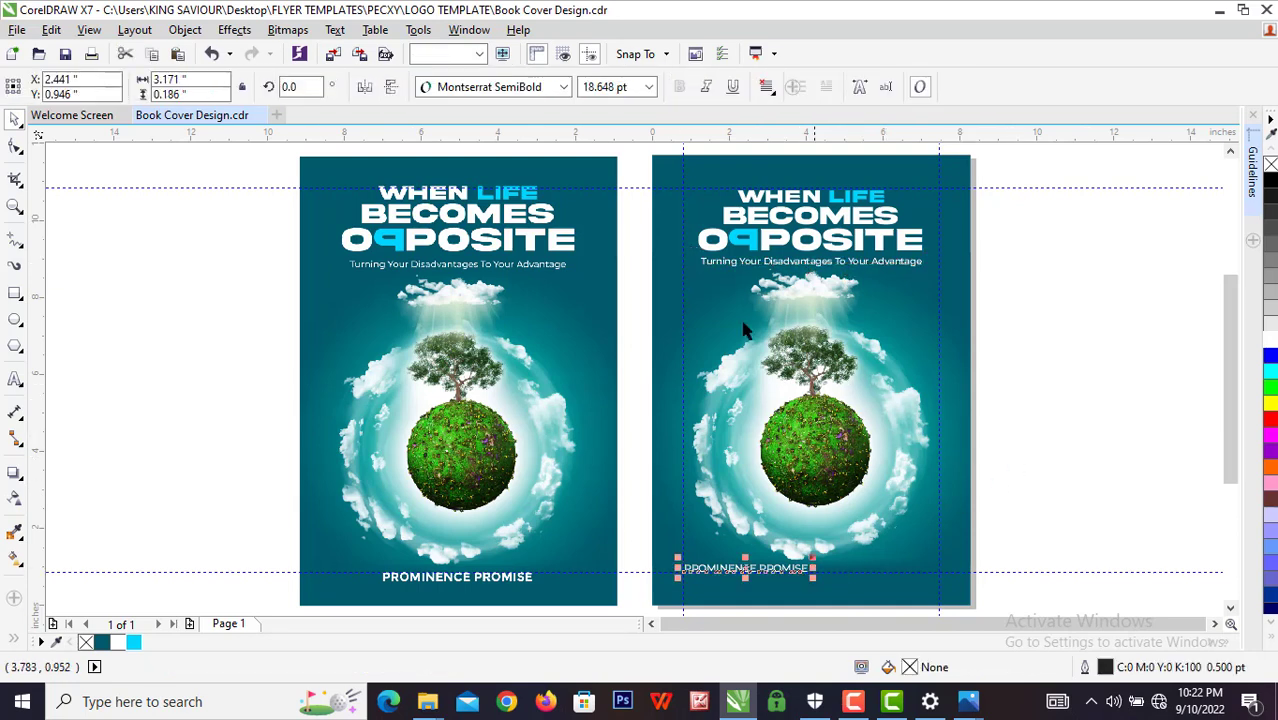
left_click(650, 88)
type("22")
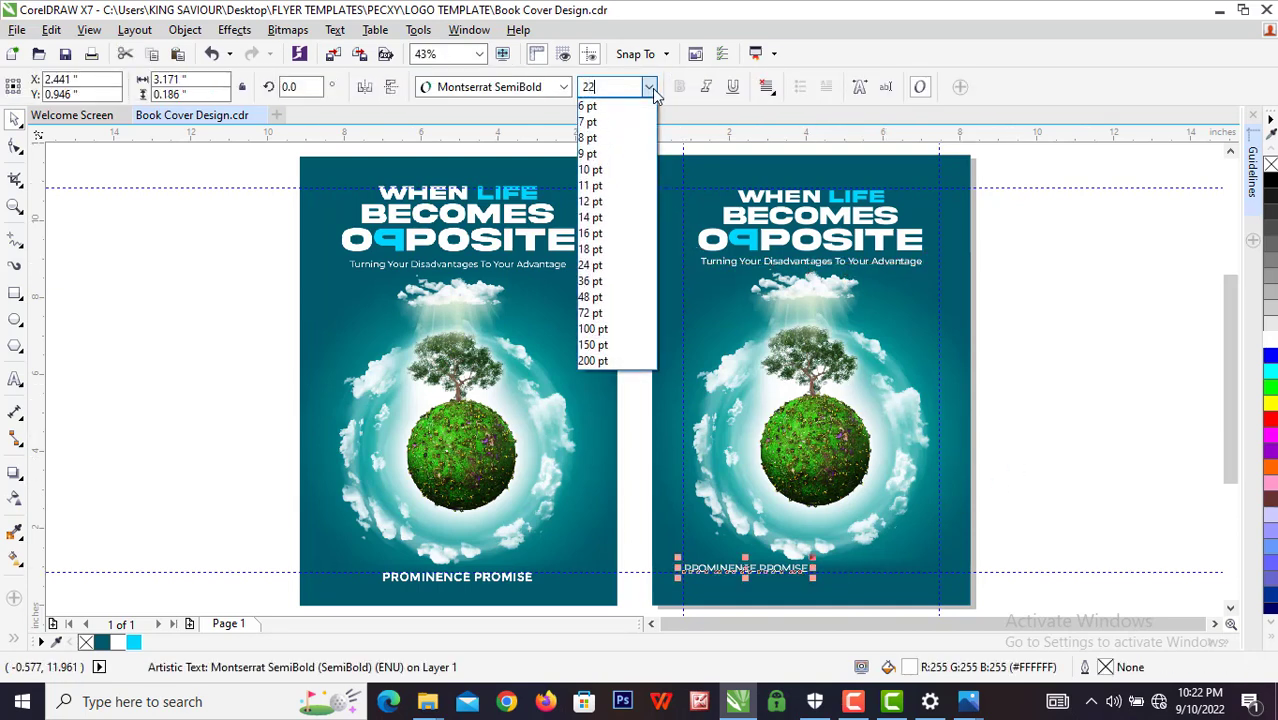
key("Return")
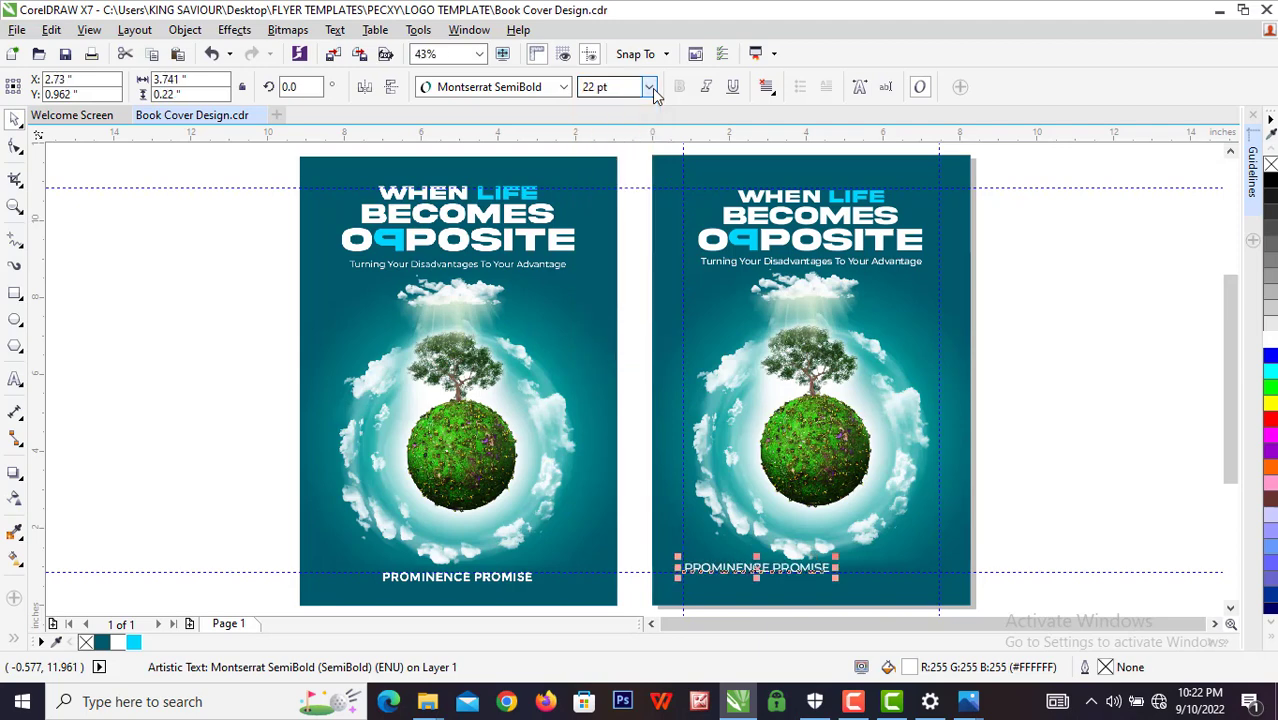
Centre the author's name horizontally on the cover background.
left_click(900, 554, "shift")
key("c")
left_click(1069, 510)
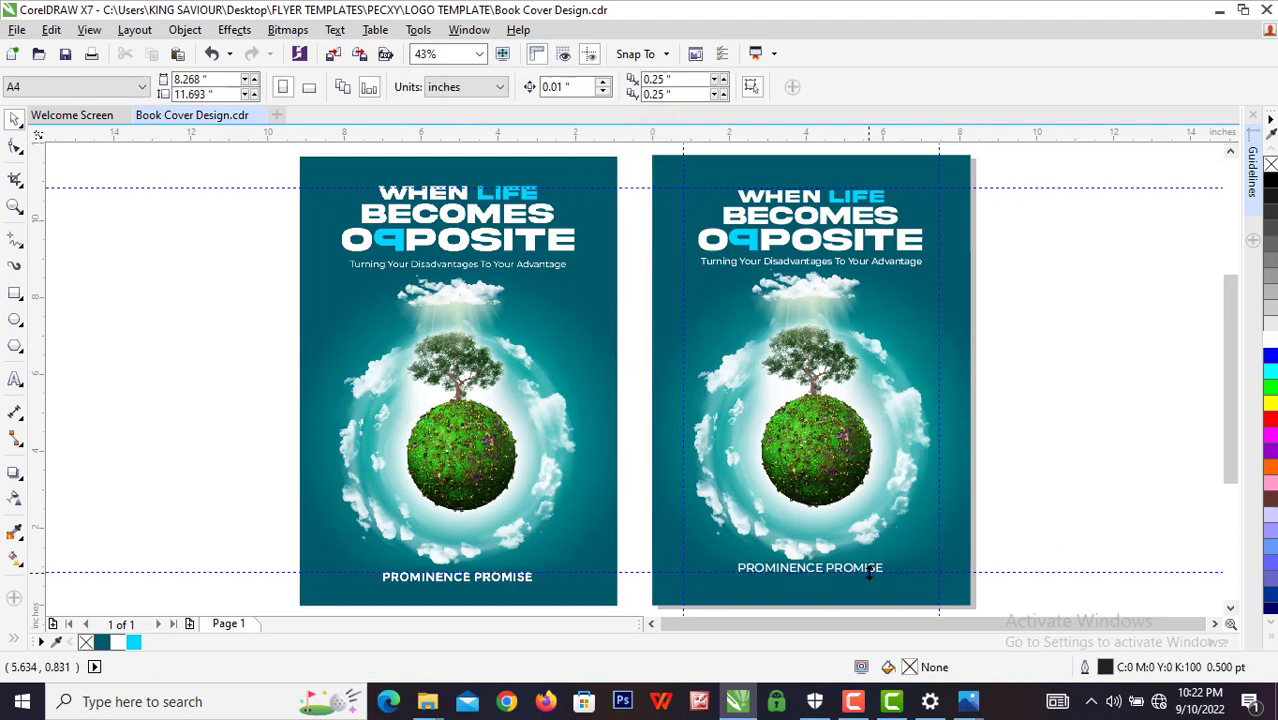
Change the author's name to the Montserrat Bold font style.
scroll(853, 580, "down", 1)
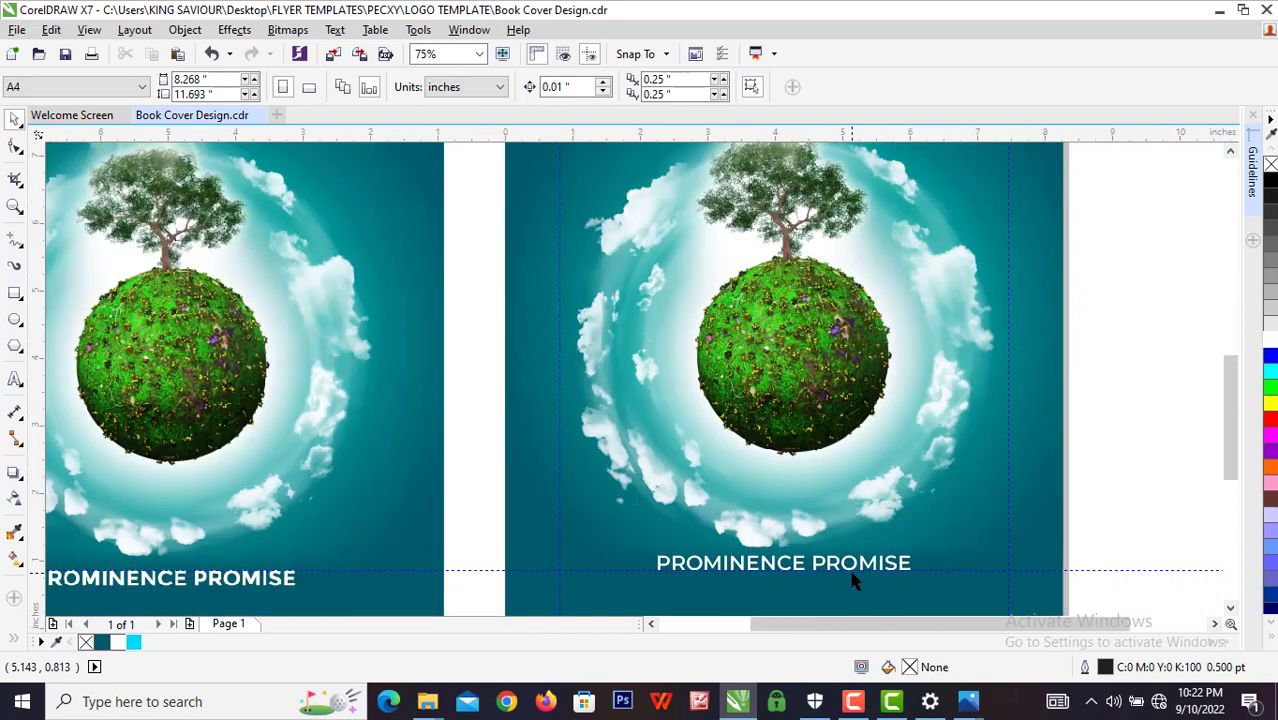
scroll(853, 580, "down", 1)
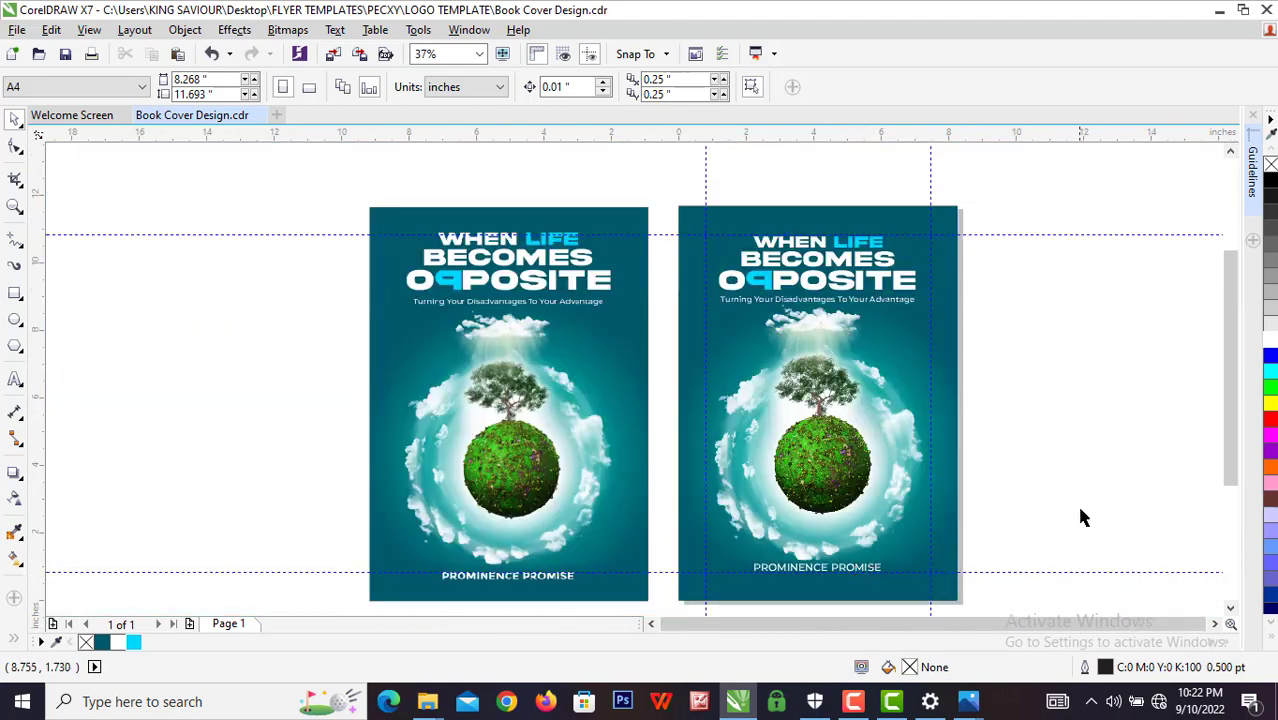
left_click(867, 569)
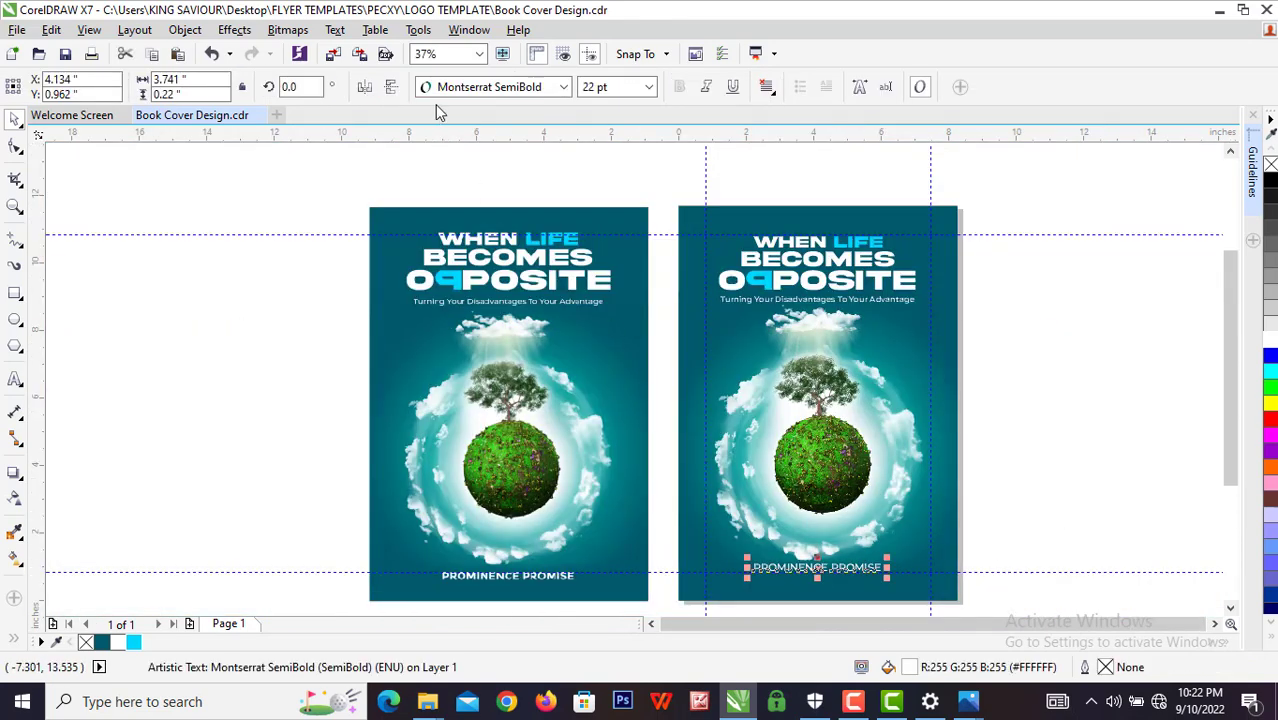
left_click(550, 88)
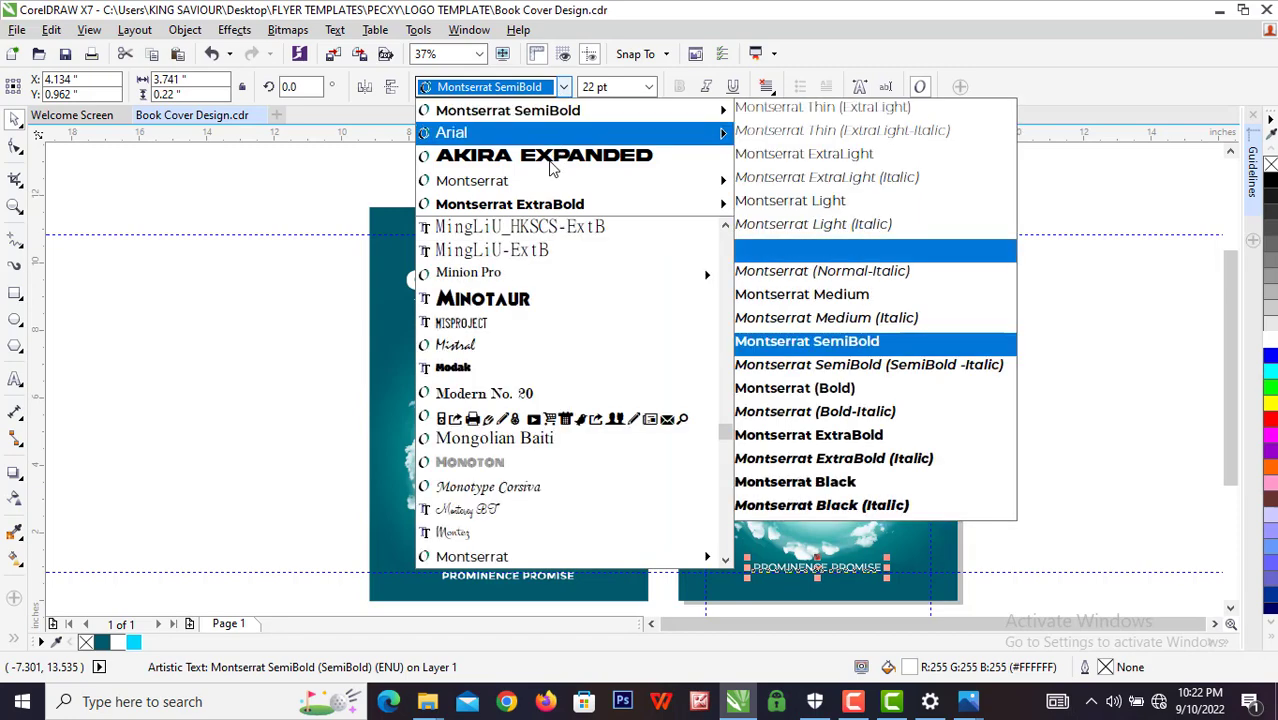
mouse_move(542, 180)
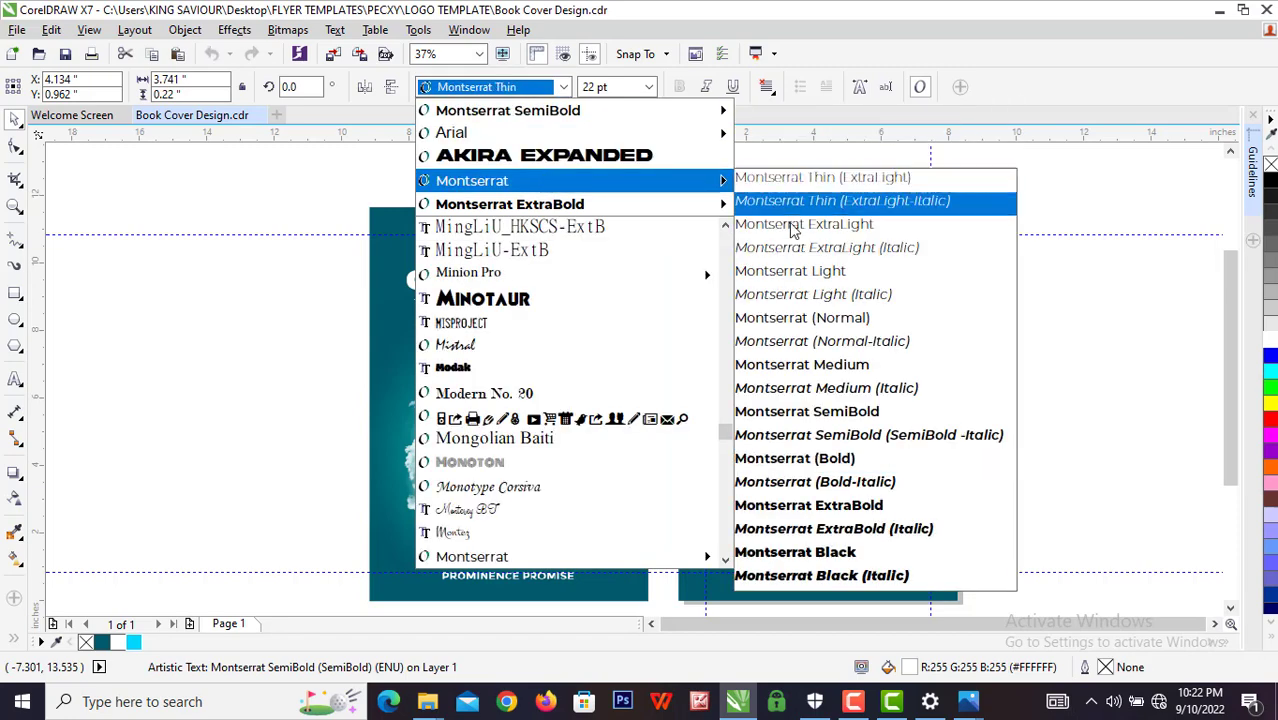
left_click(806, 458)
left_click(1024, 487)
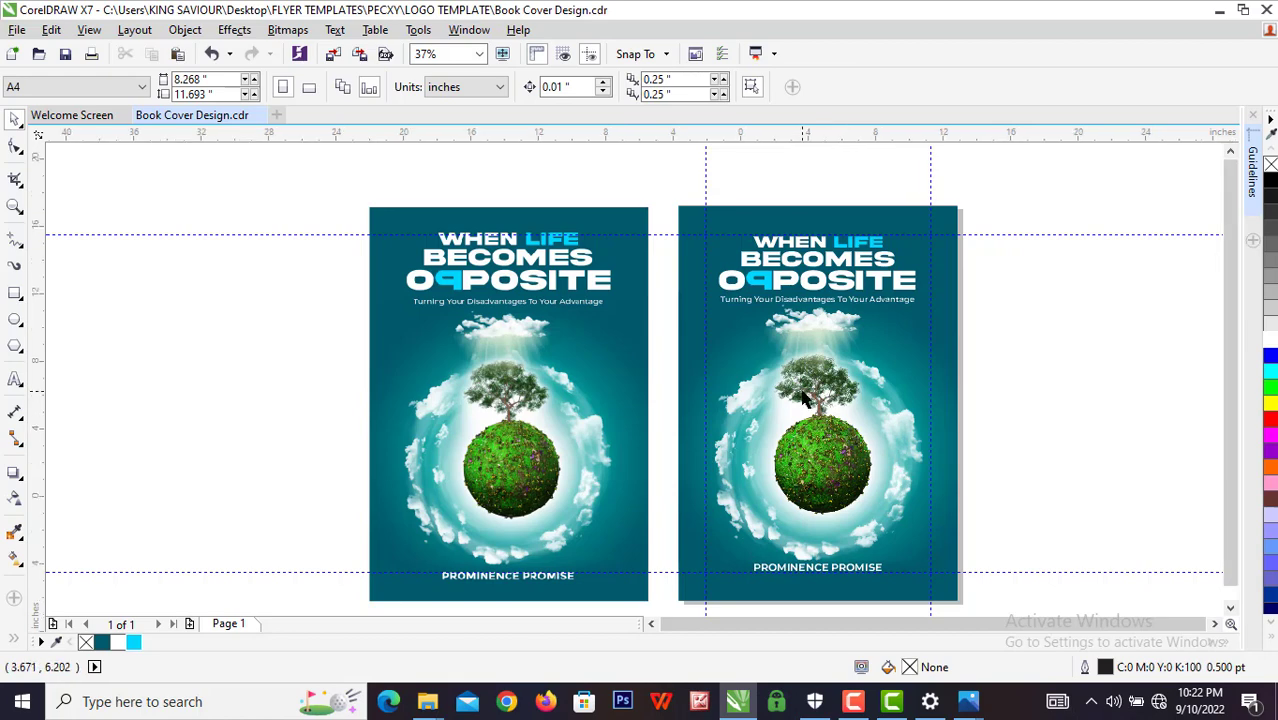
Delete the reference cover beside the page, leaving only the recreated cover.
scroll(800, 397, "down", 2)
scroll(672, 392, "up", 2)
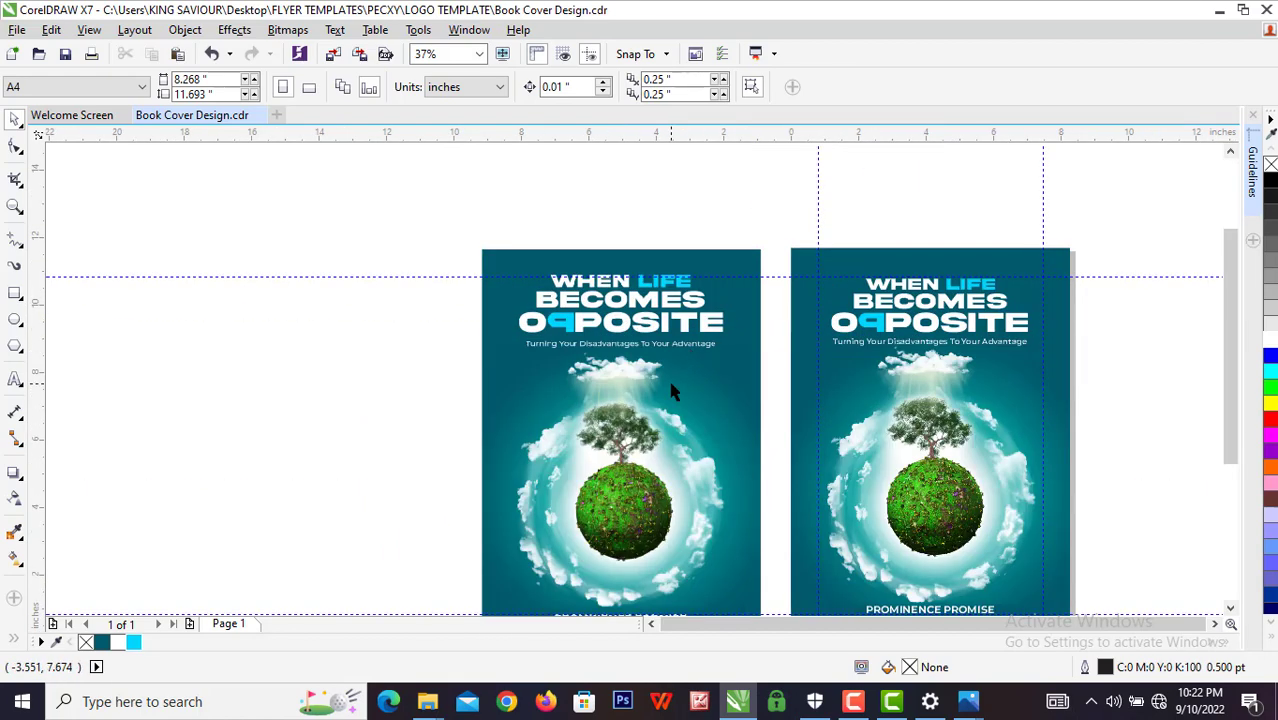
left_click(672, 392)
key("Delete")
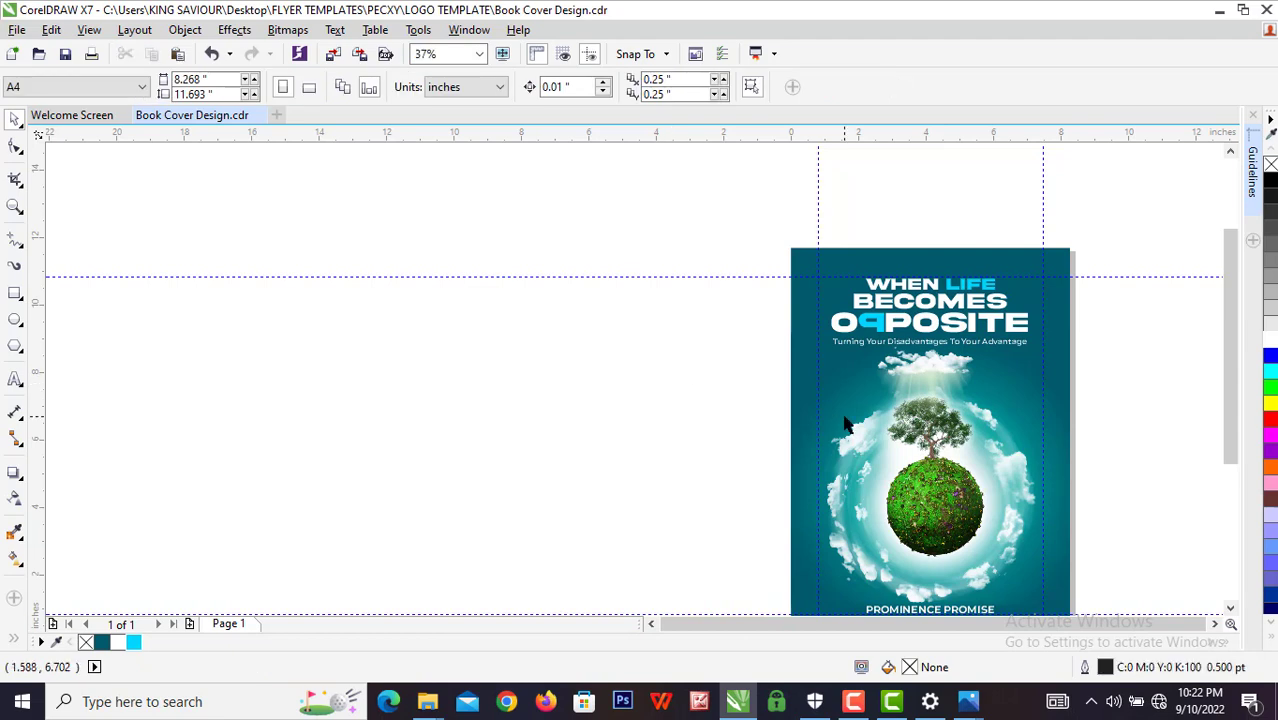
Group all the objects of the recreated cover into one group and save the document.
scroll(845, 422, "down", 2)
left_click_drag(790, 577, 790, 577)
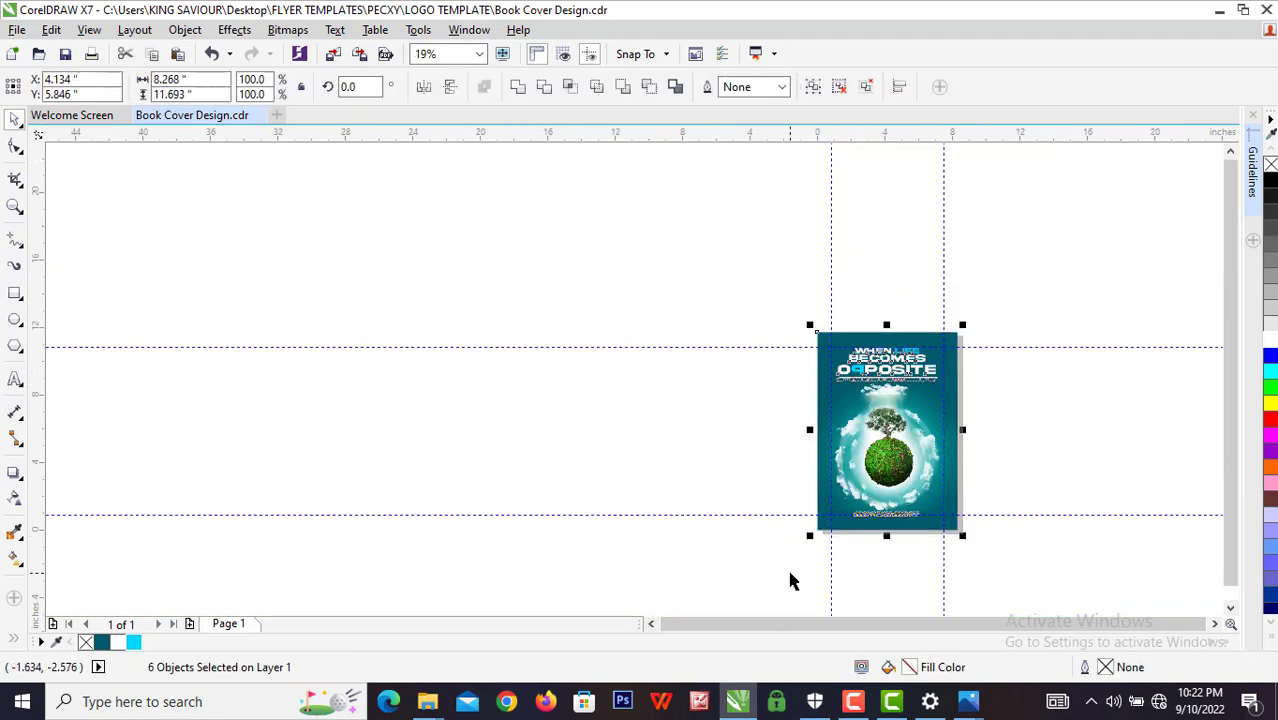
key("ctrl+g")
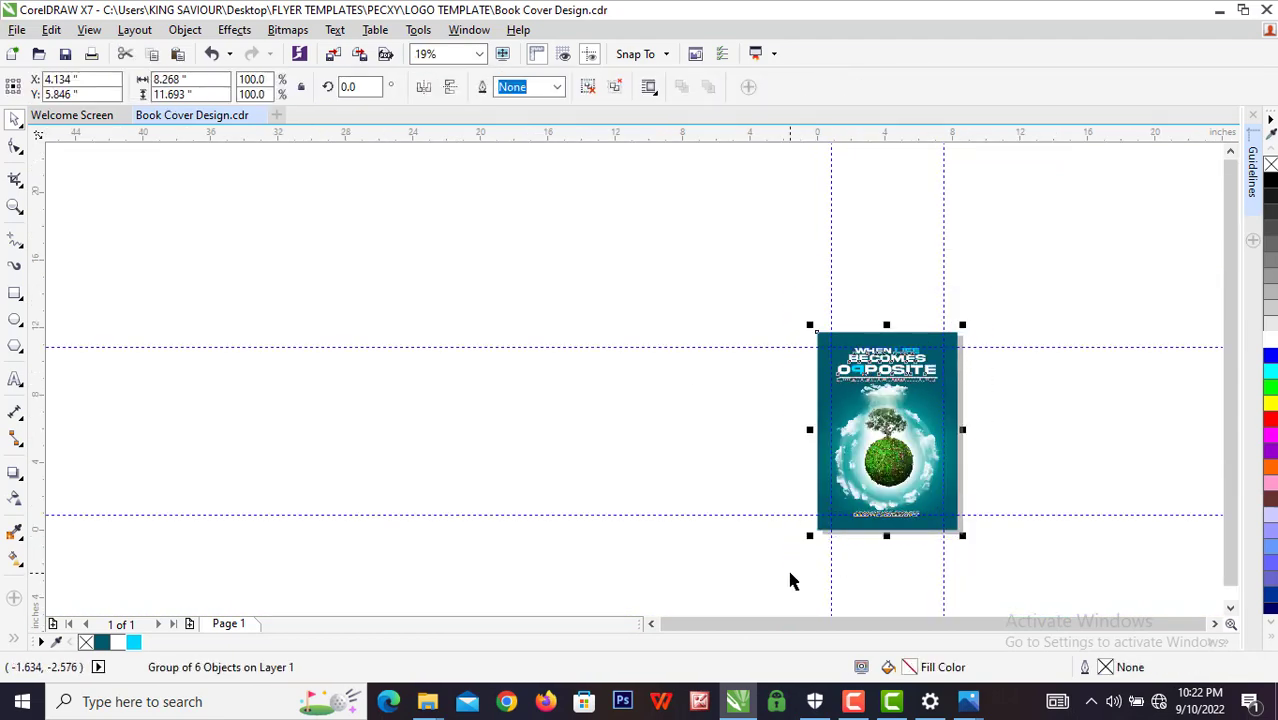
key("ctrl+s")
key("shift+F2")
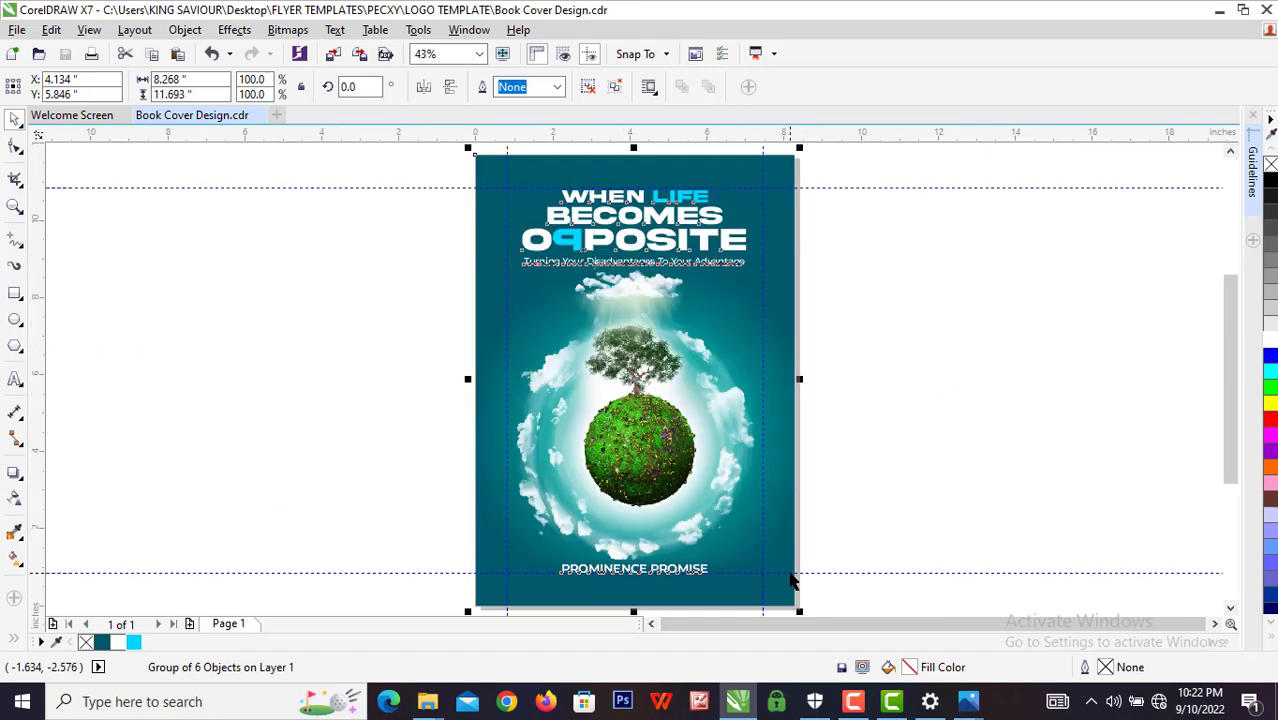
scroll(790, 580, "down", 2)
scroll(790, 580, "up", 2)
left_click(862, 457)
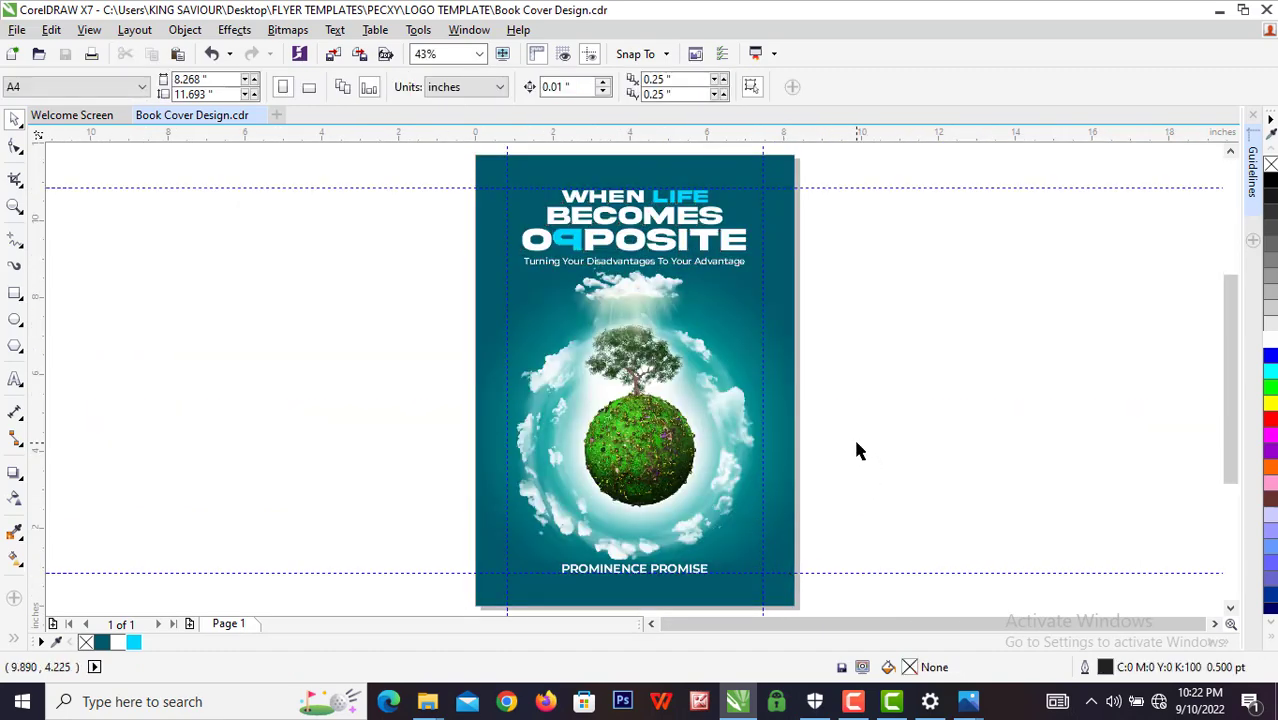
scroll(700, 425, "down", 5)
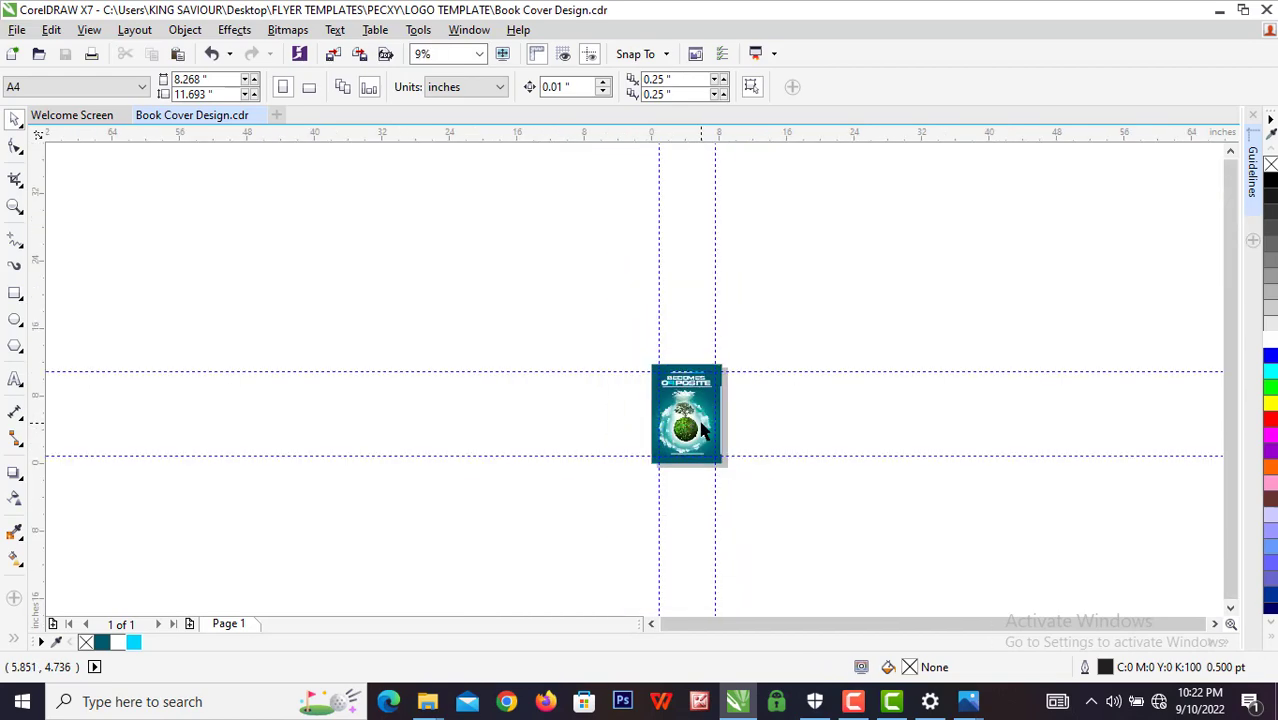
scroll(728, 436, "down", 2)
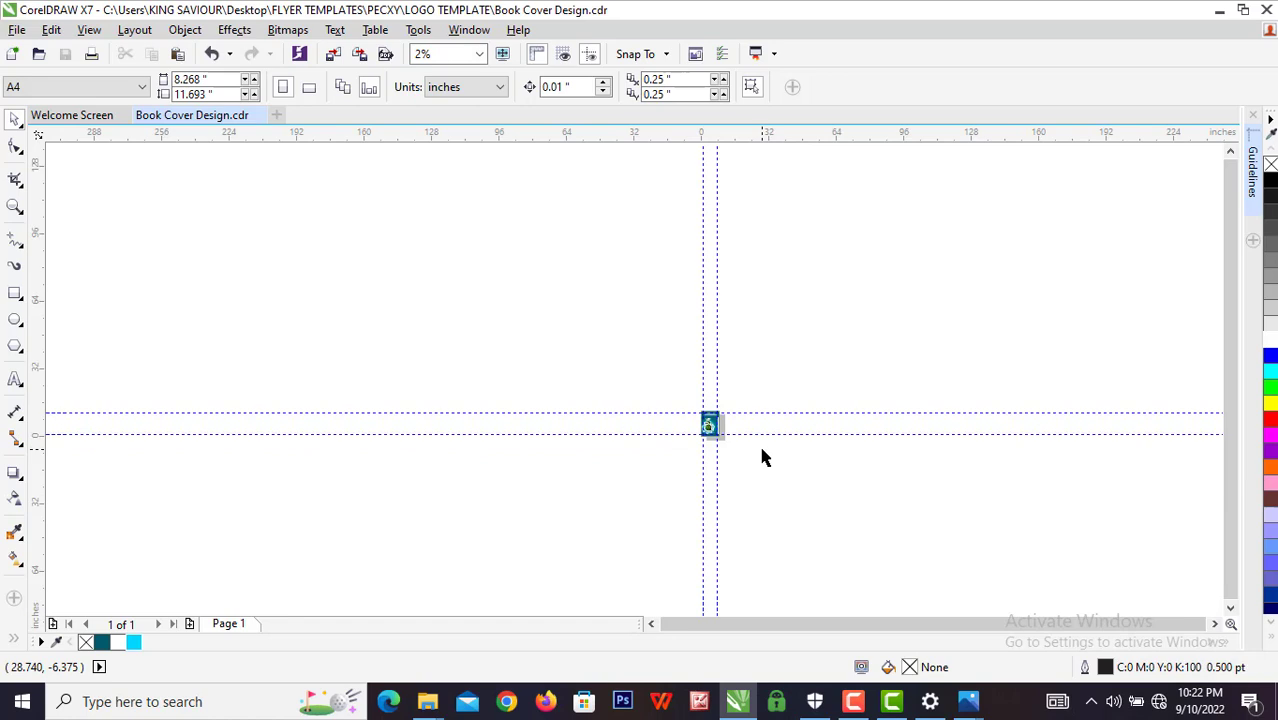
key("shift+F4")
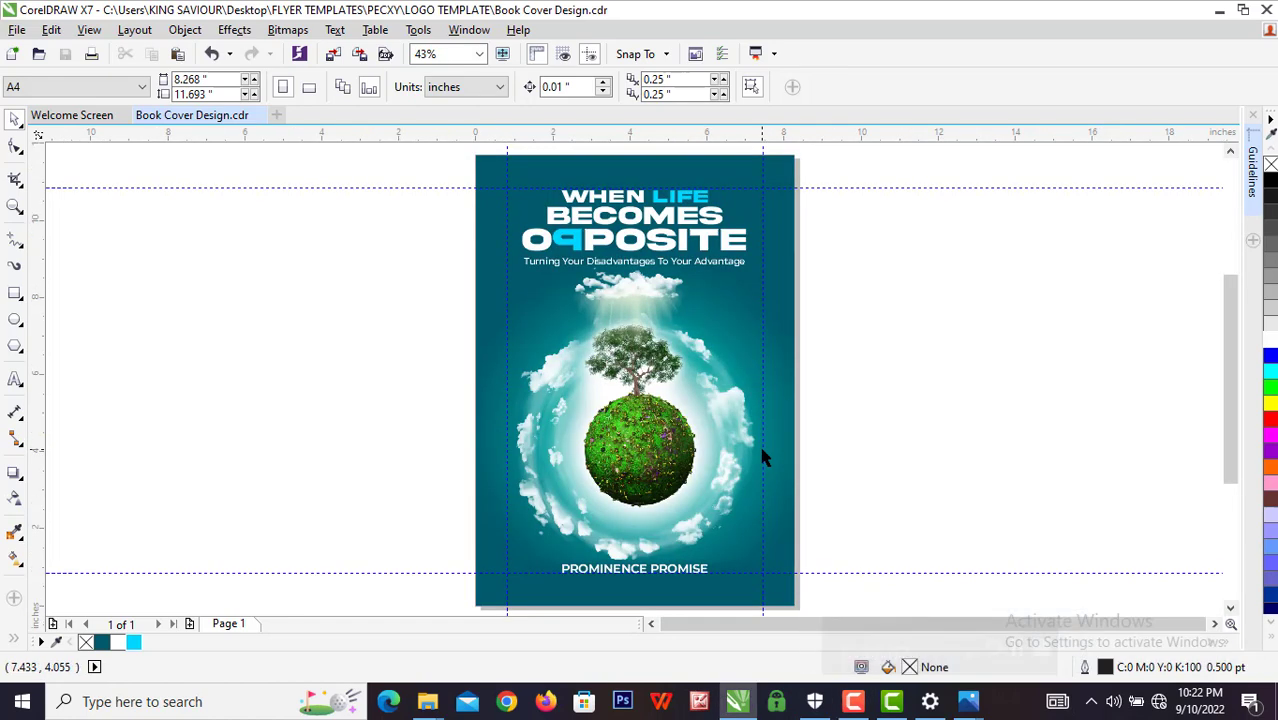
mouse_move(856, 707)
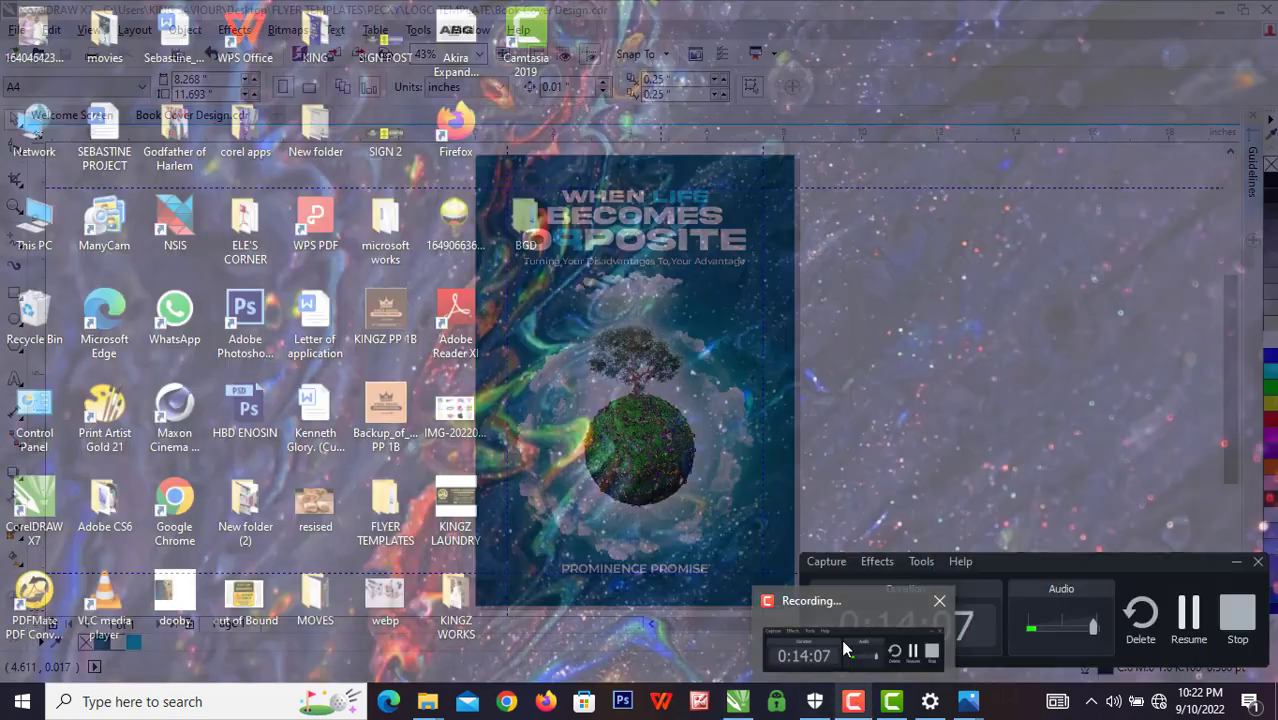
left_click(842, 641)
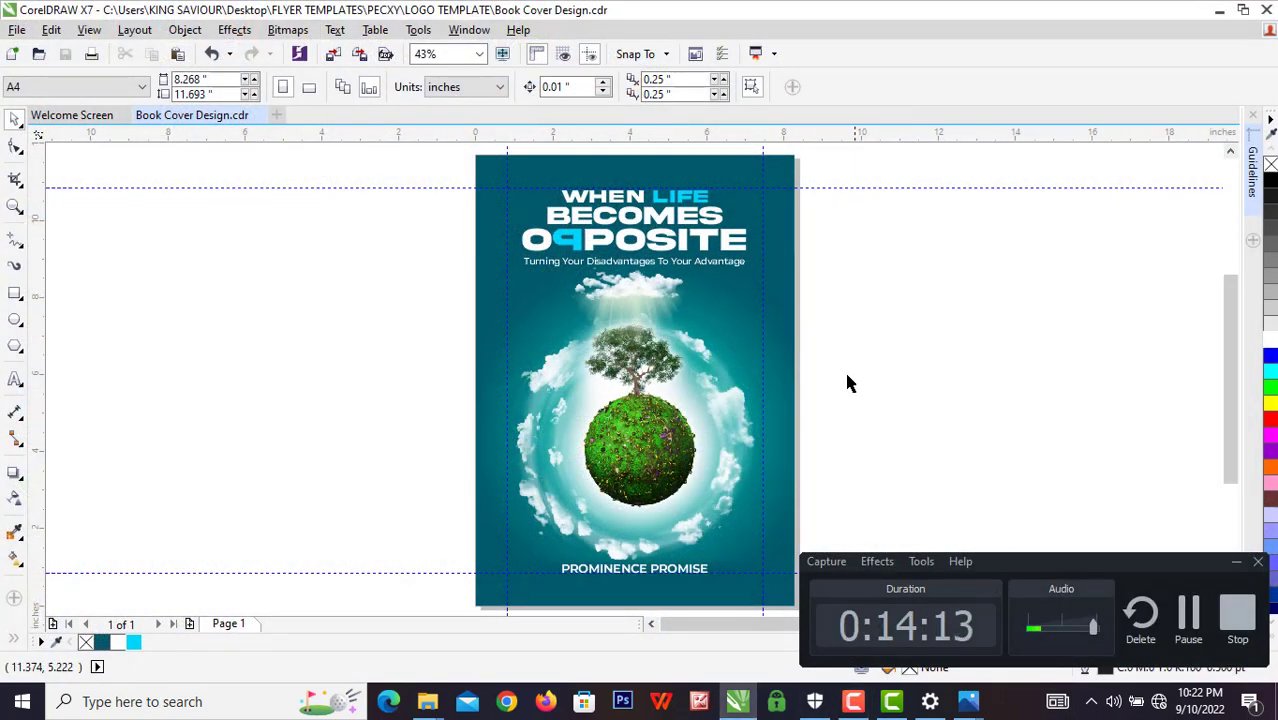
left_click(1237, 564)
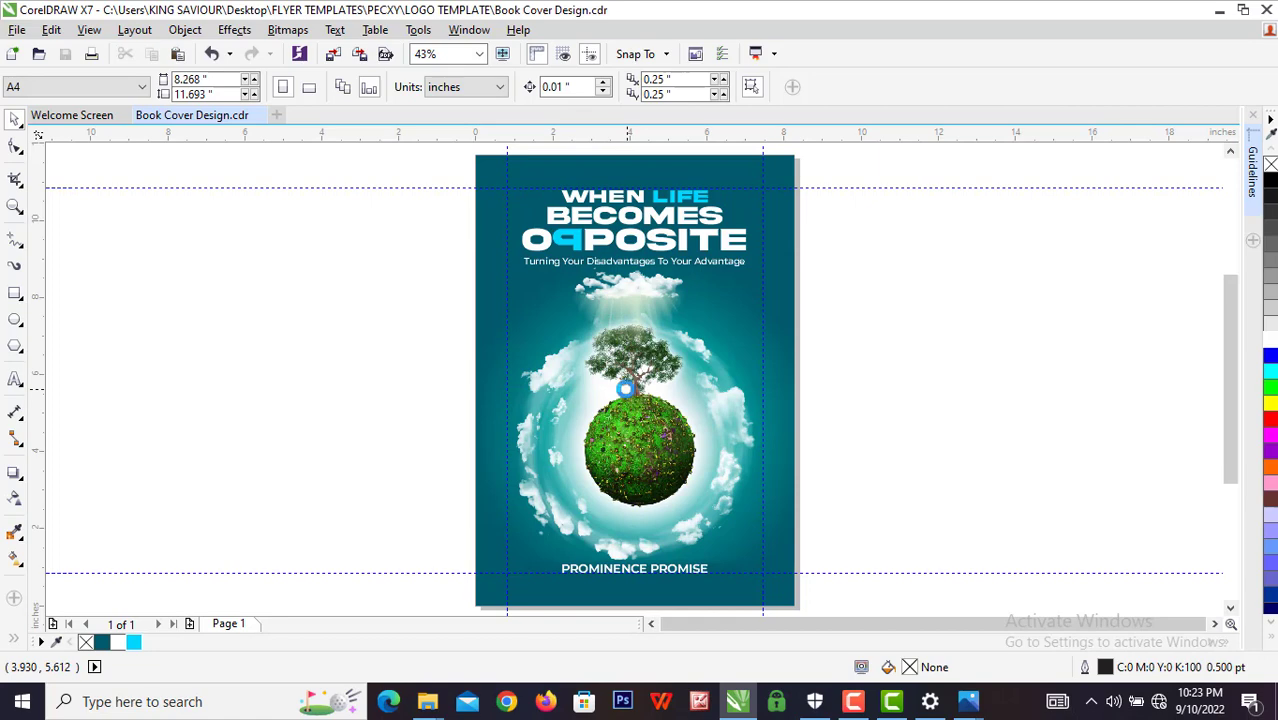
Export the page as a JPG named Book Cover Design into the Book Cover Design folder within BGD on the Desktop.
key("Right")
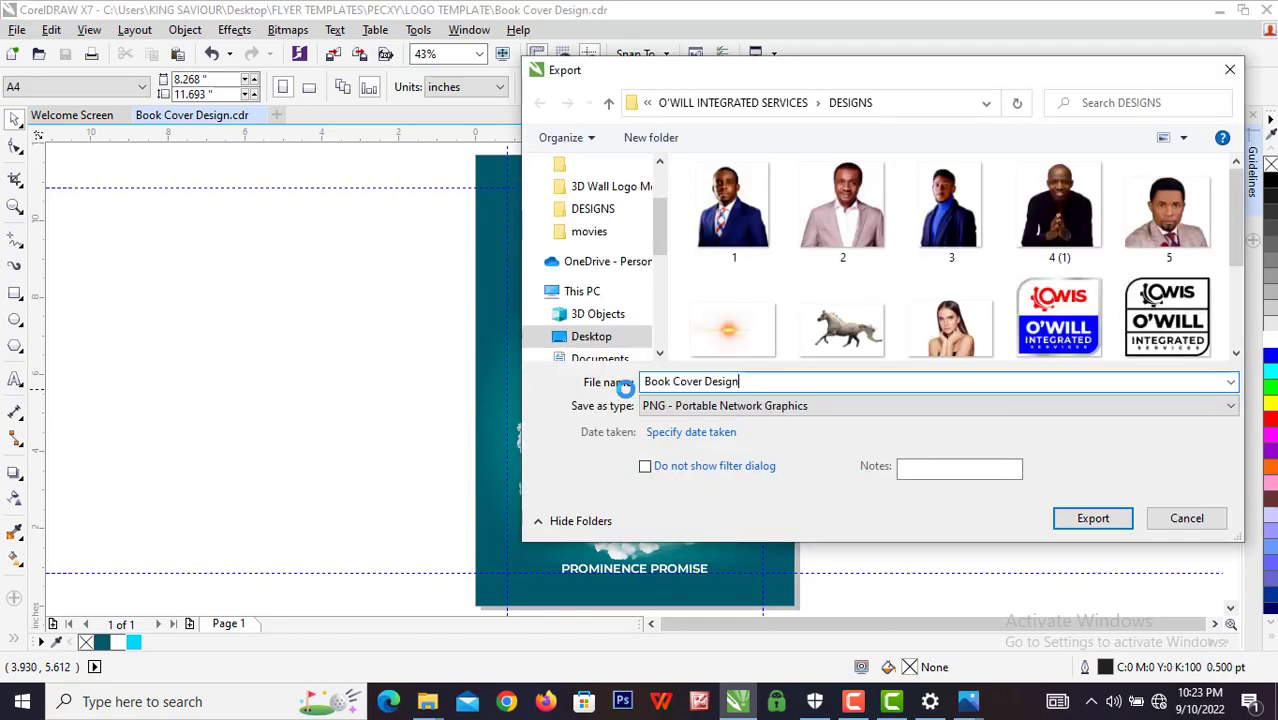
left_click(741, 407)
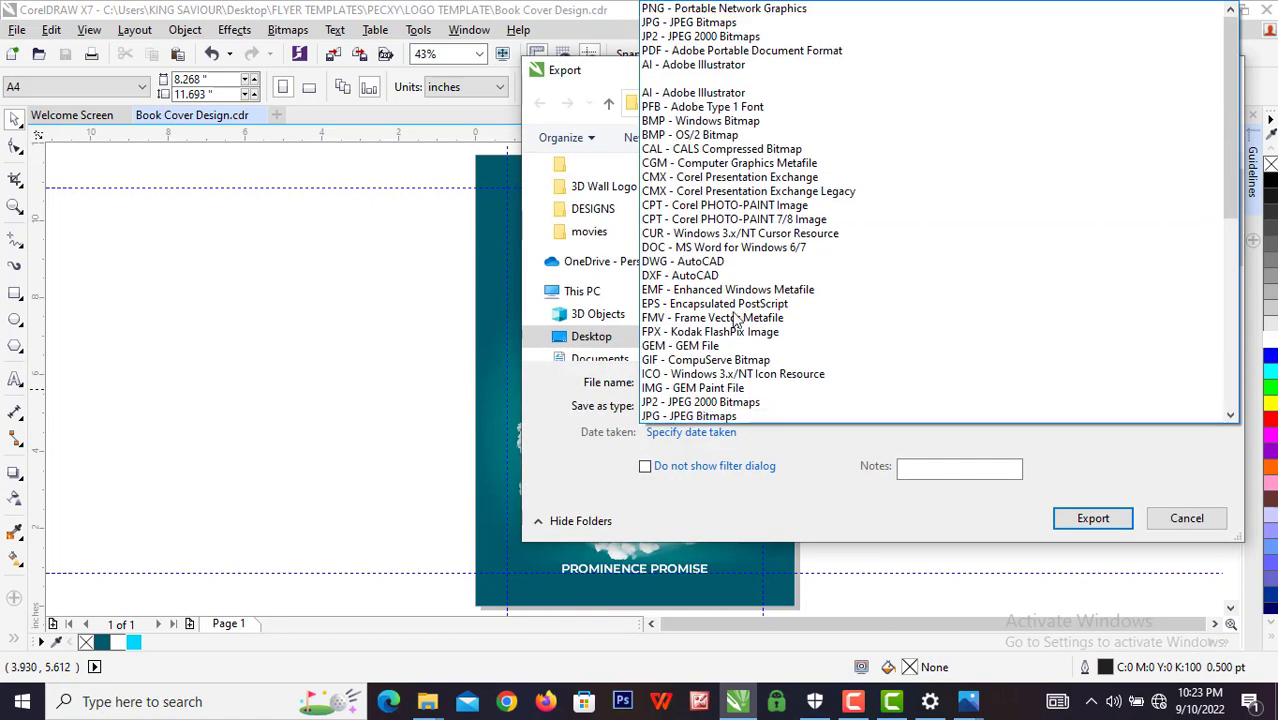
left_click(716, 22)
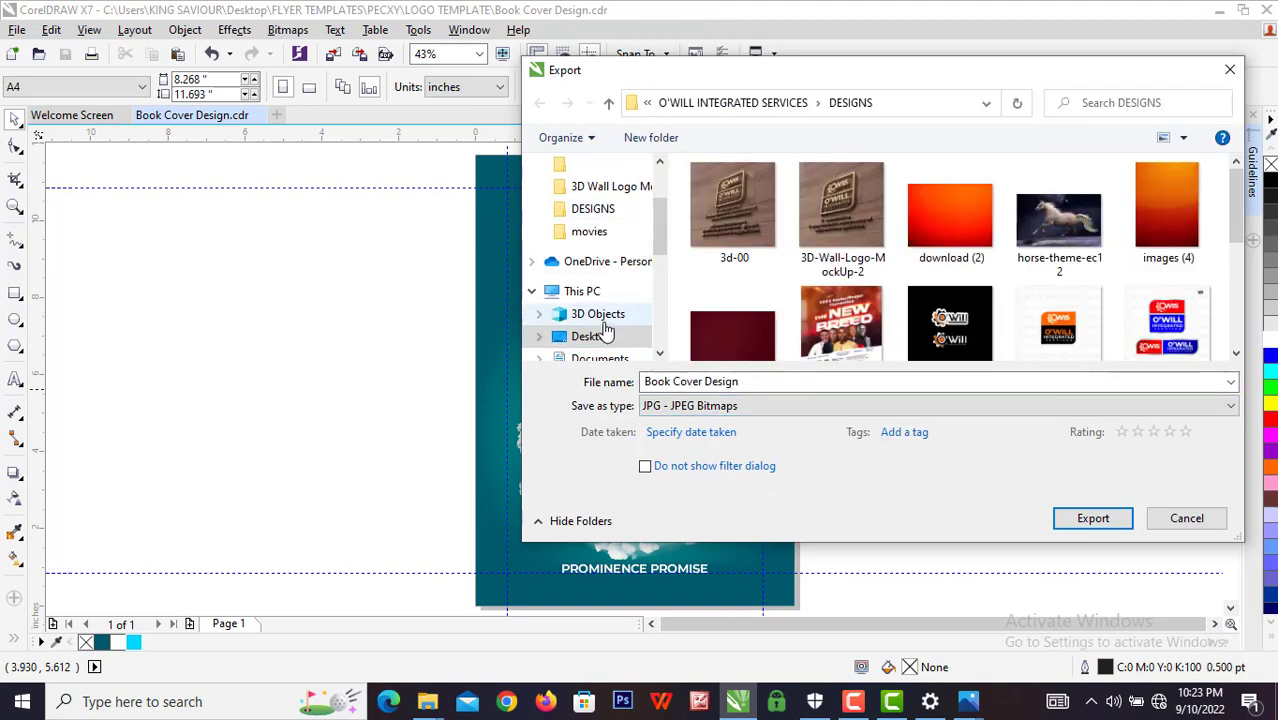
left_click(600, 334)
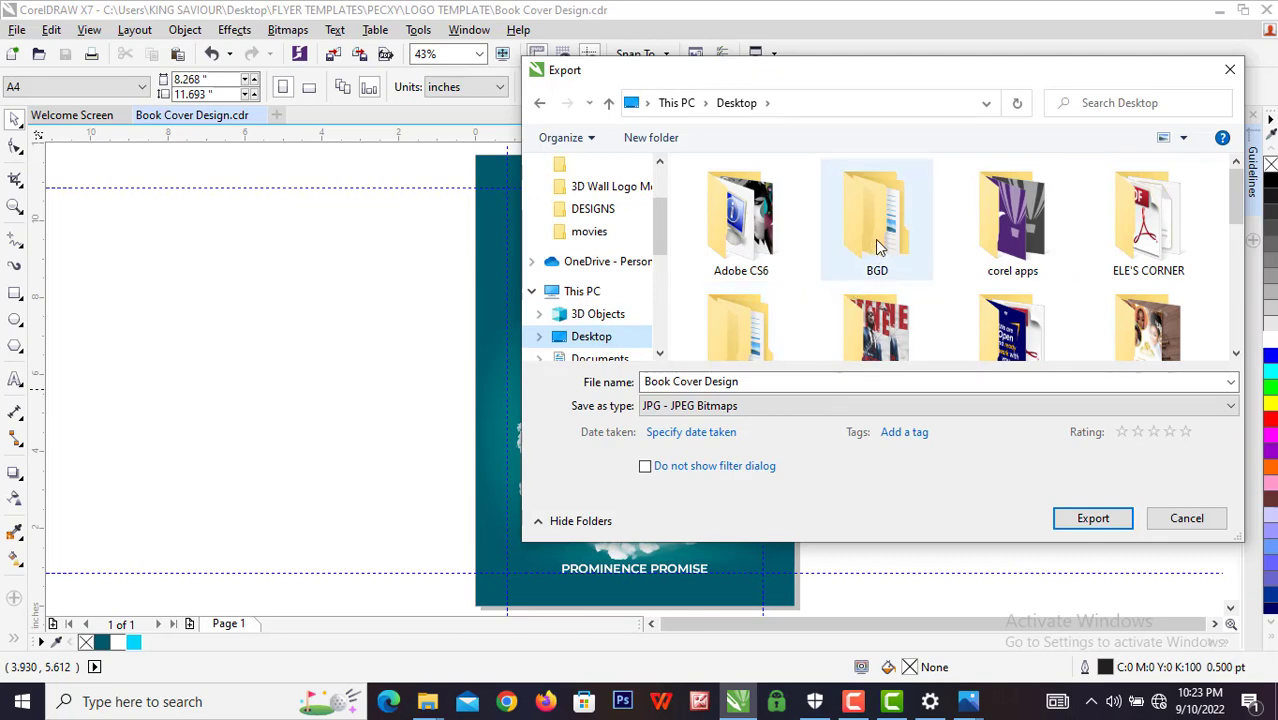
double_click(875, 239)
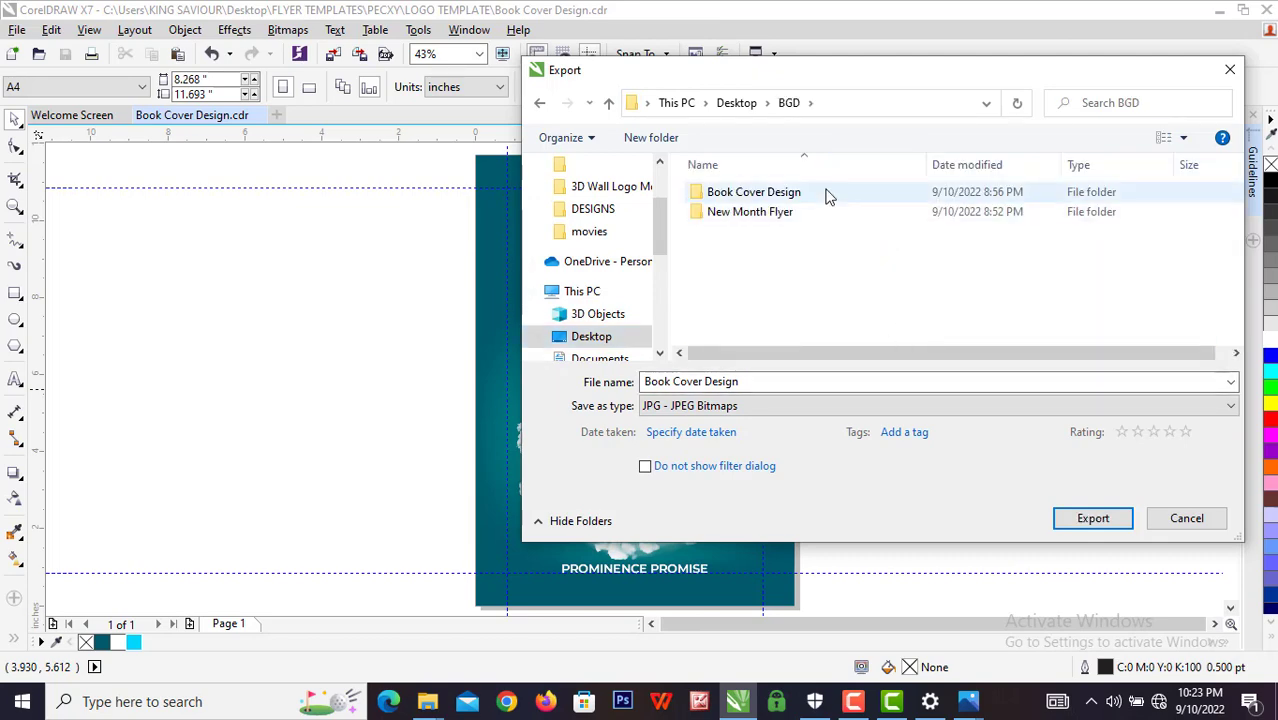
double_click(826, 194)
left_click(1103, 522)
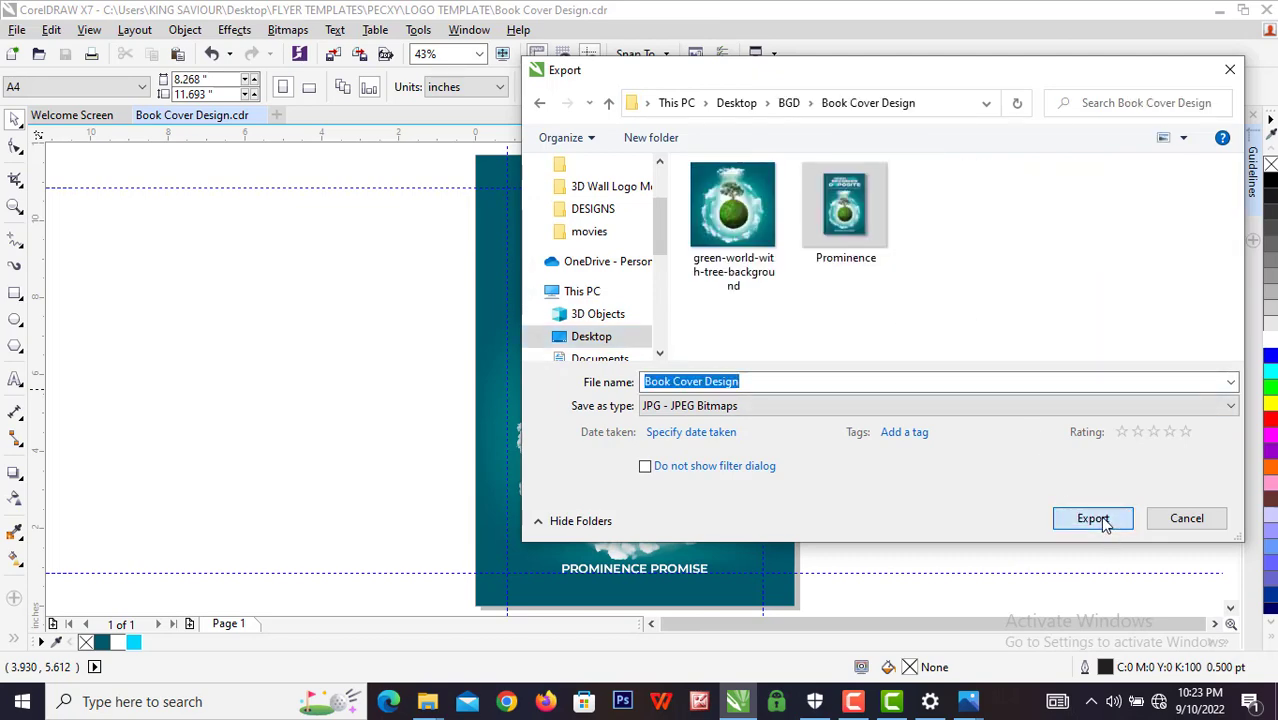
left_click(1094, 519)
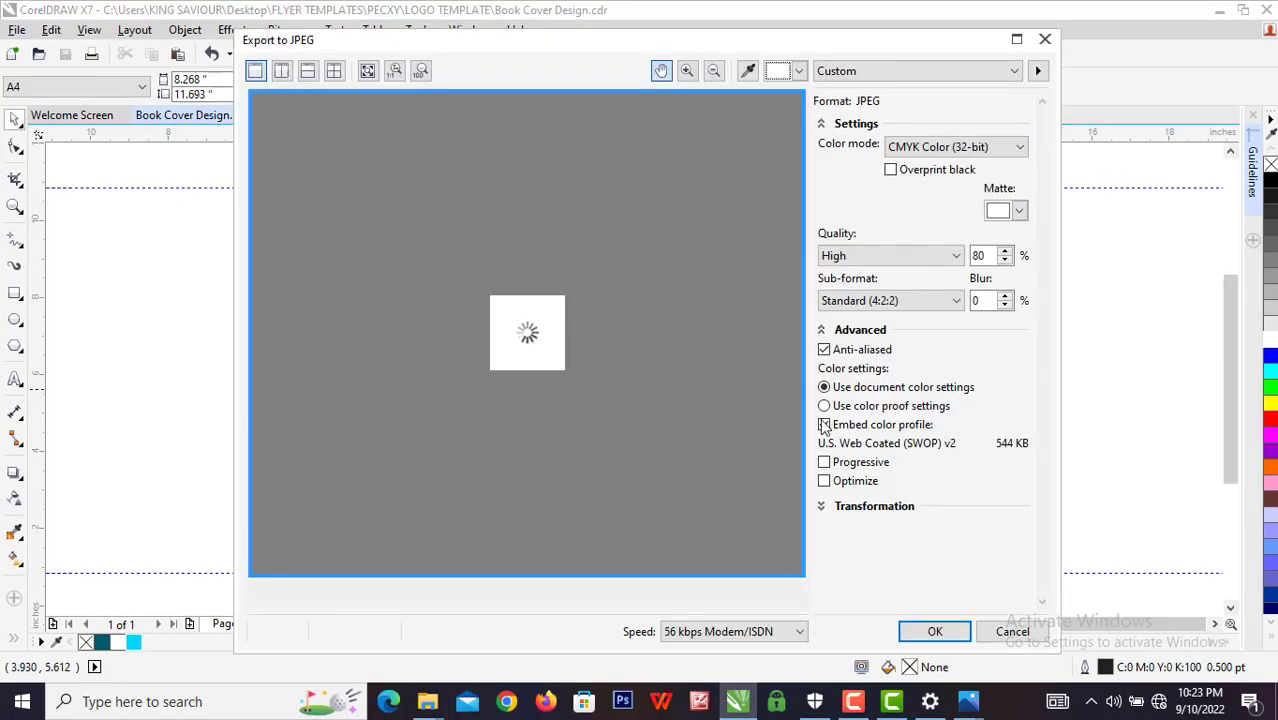
Set the JPEG export's colour mode to RGB Color (24-bit) and complete the export.
left_click(960, 148)
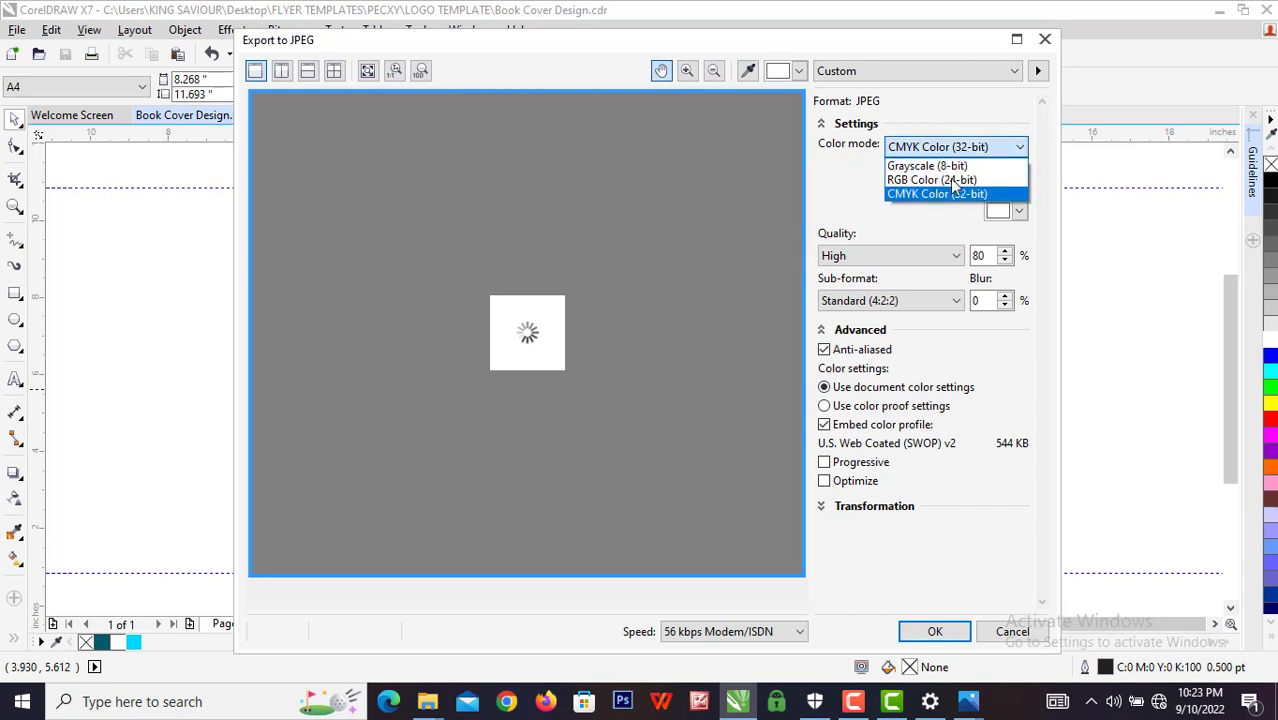
left_click(940, 180)
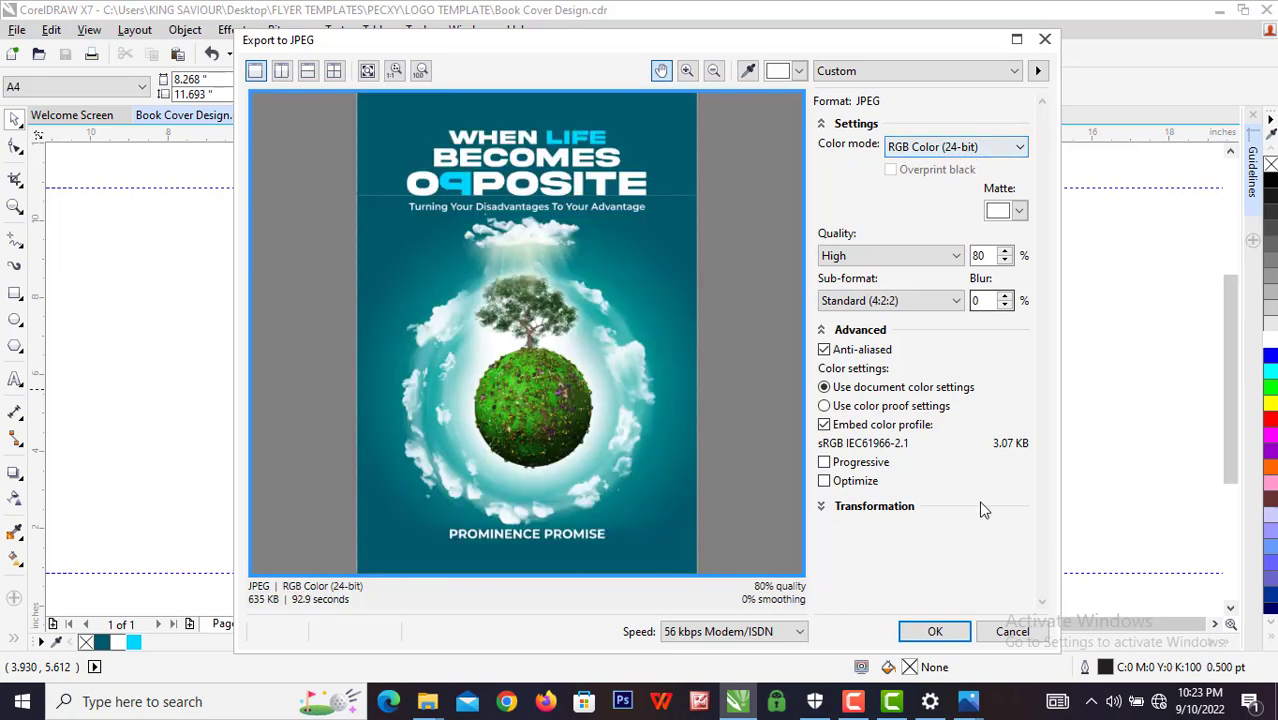
left_click(935, 631)
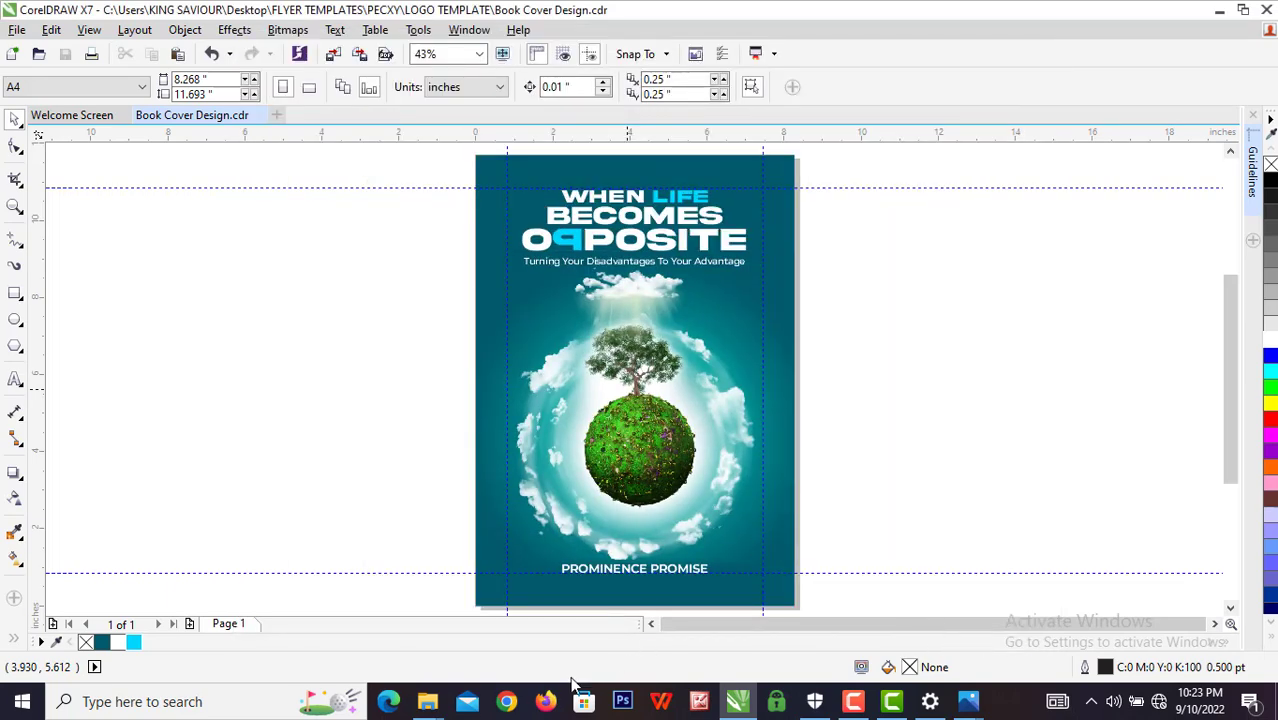
Switch to the Book Cover Design folder in File Explorer, open the exported Book Cover Design.jpg and examine its title area up close.
mouse_move(427, 701)
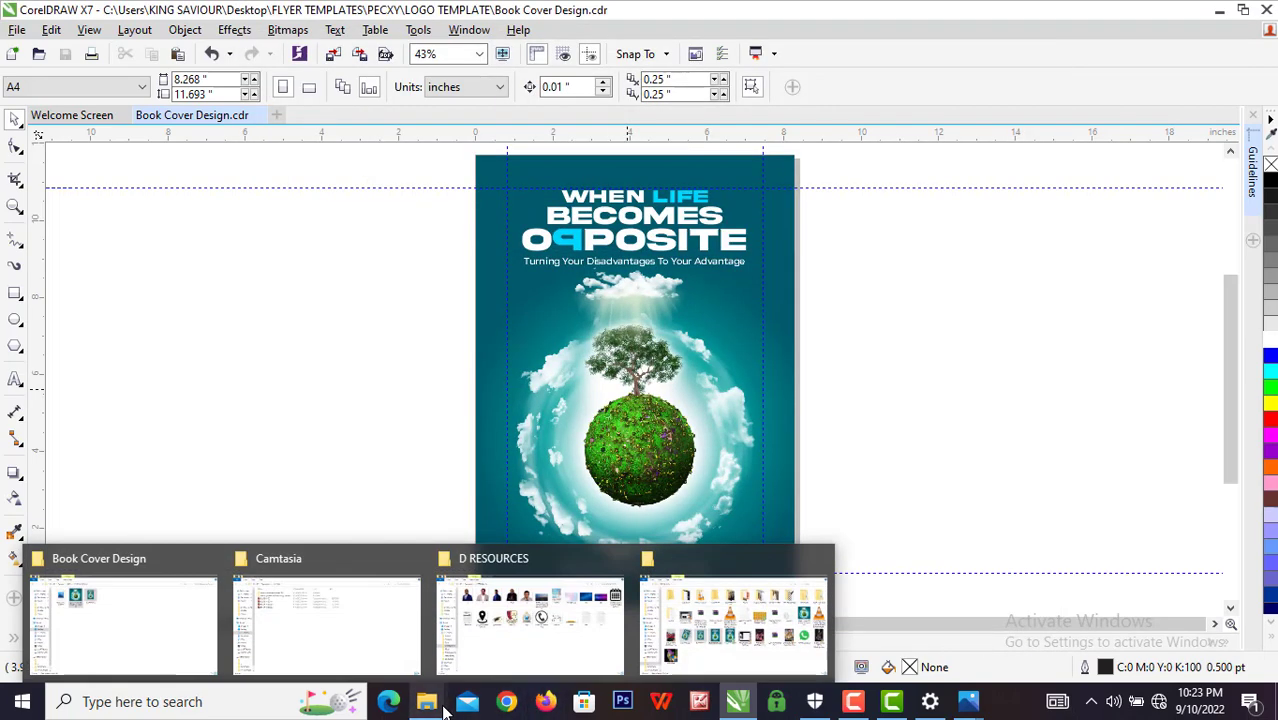
left_click(197, 645)
left_click(221, 126)
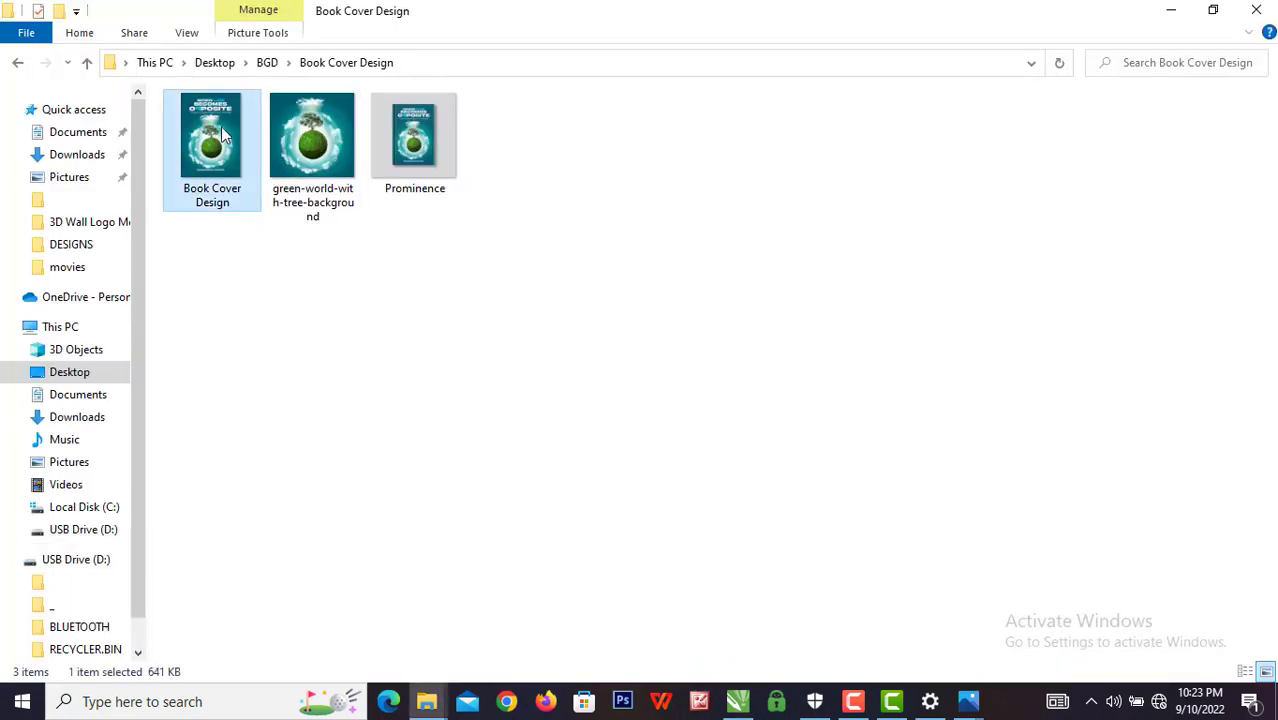
double_click(221, 126)
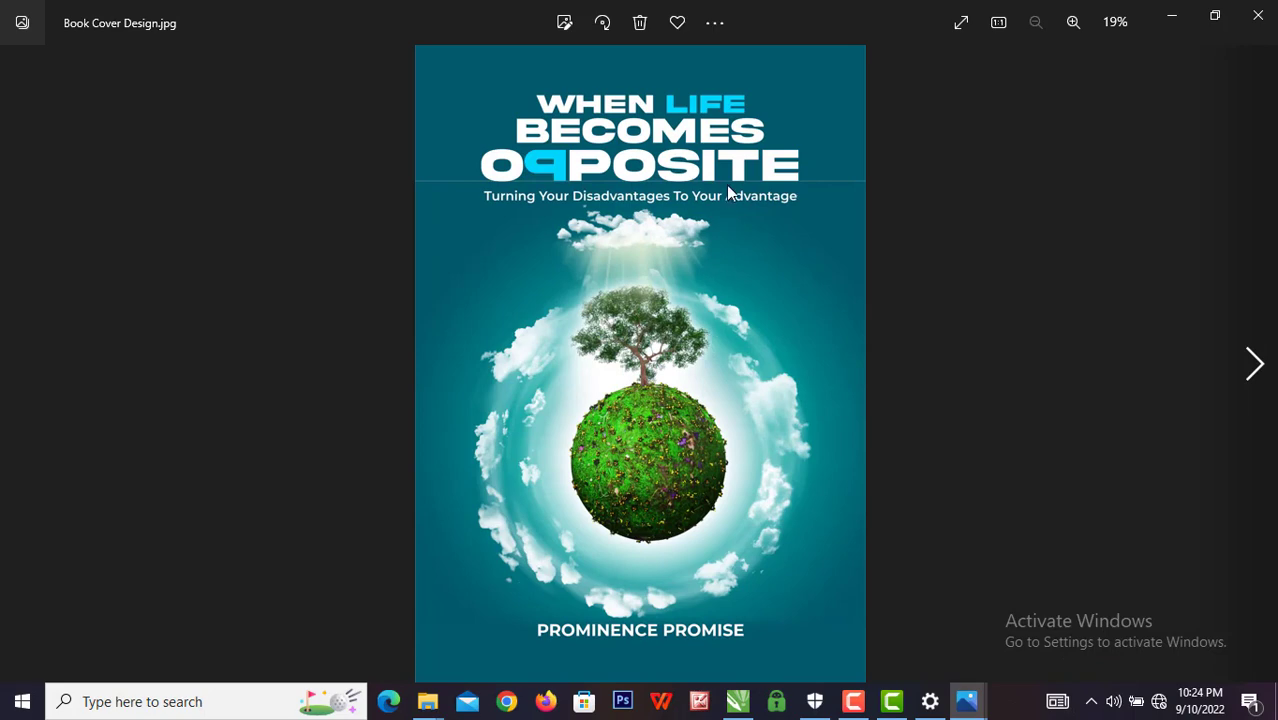
scroll(726, 185, "up", 3)
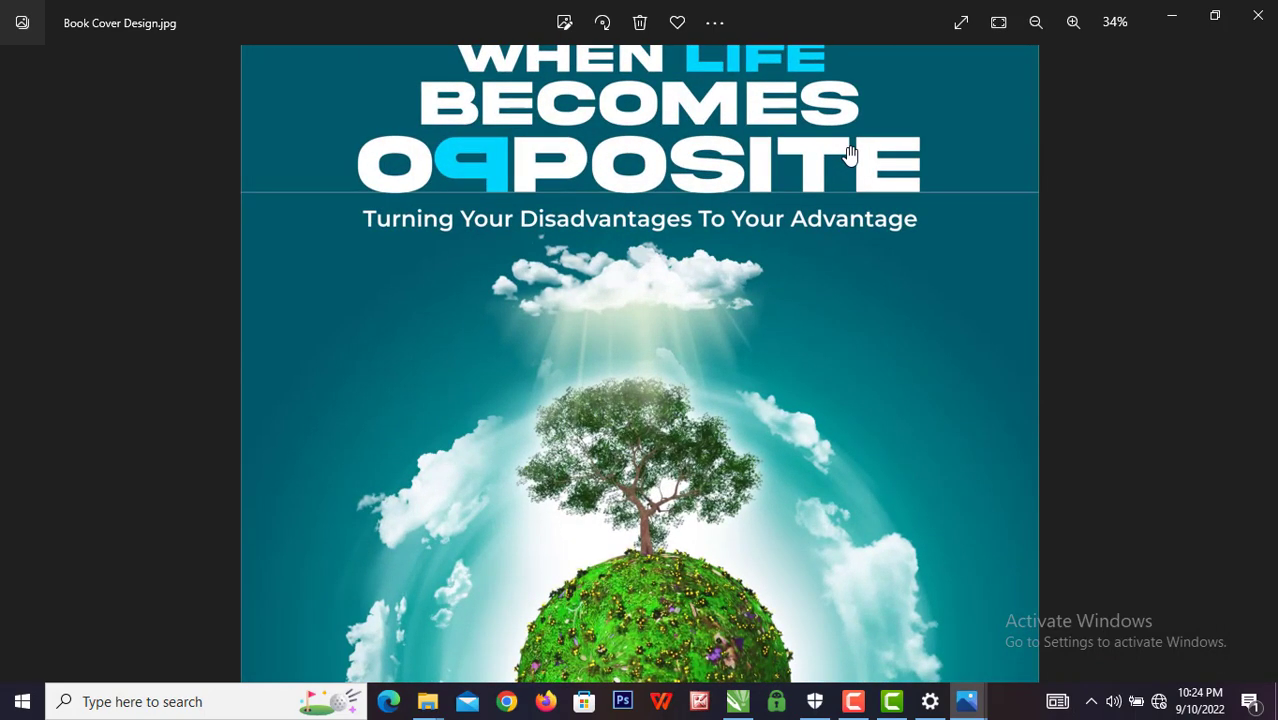
scroll(848, 154, "down", 3)
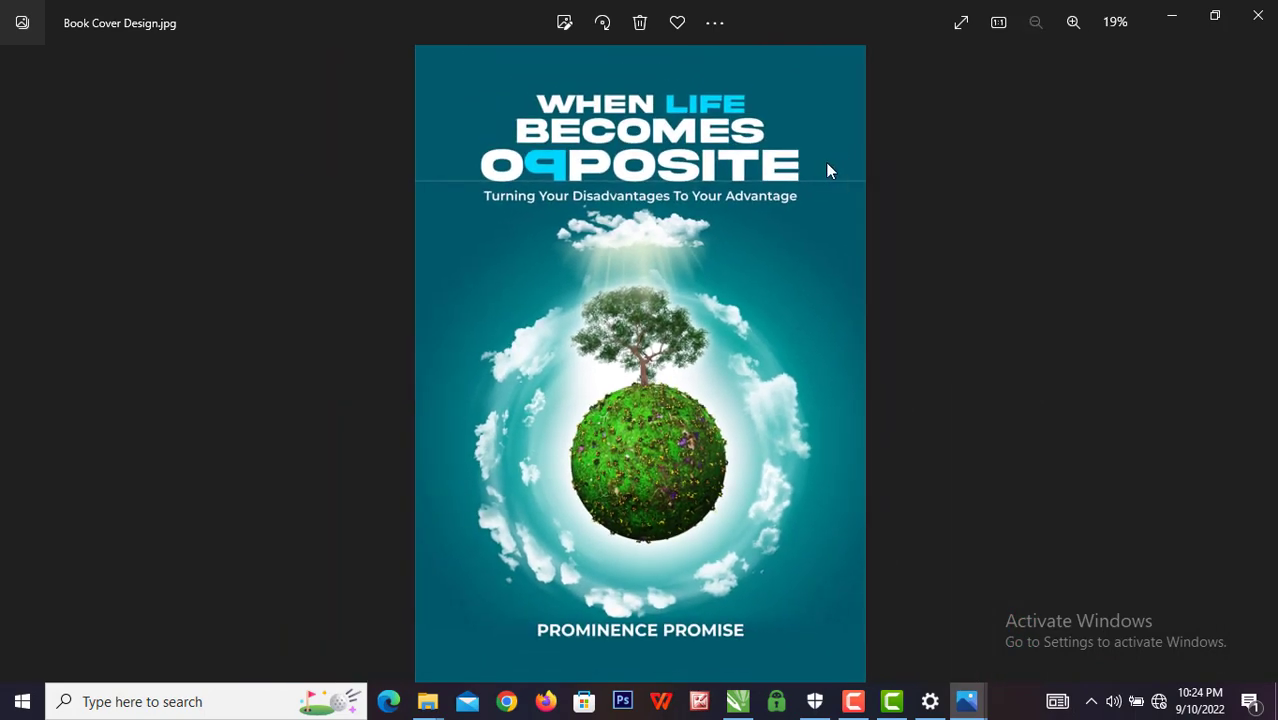